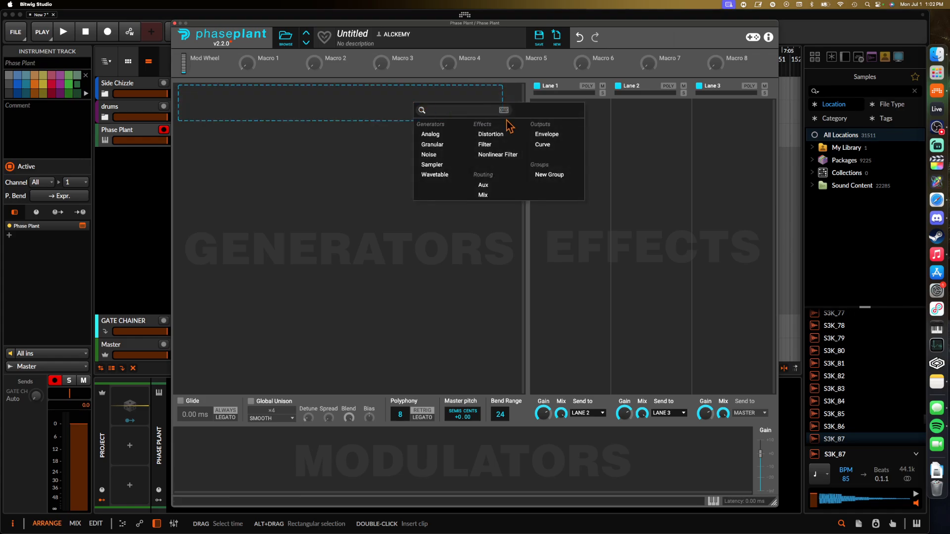
# Add a Granular generator and place a Limiter effect in Lane 3.
pyautogui.click(428, 166)
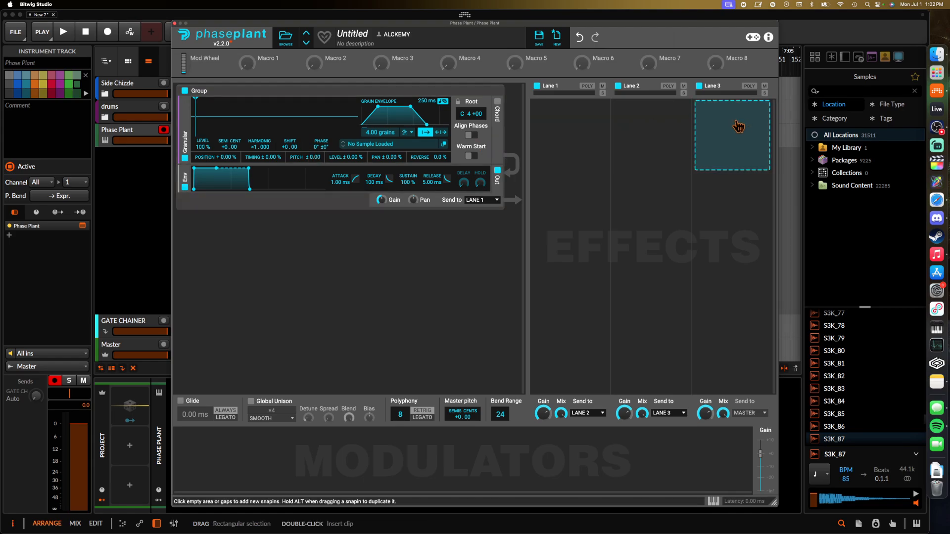
pyautogui.click(737, 119)
pyautogui.click(618, 203)
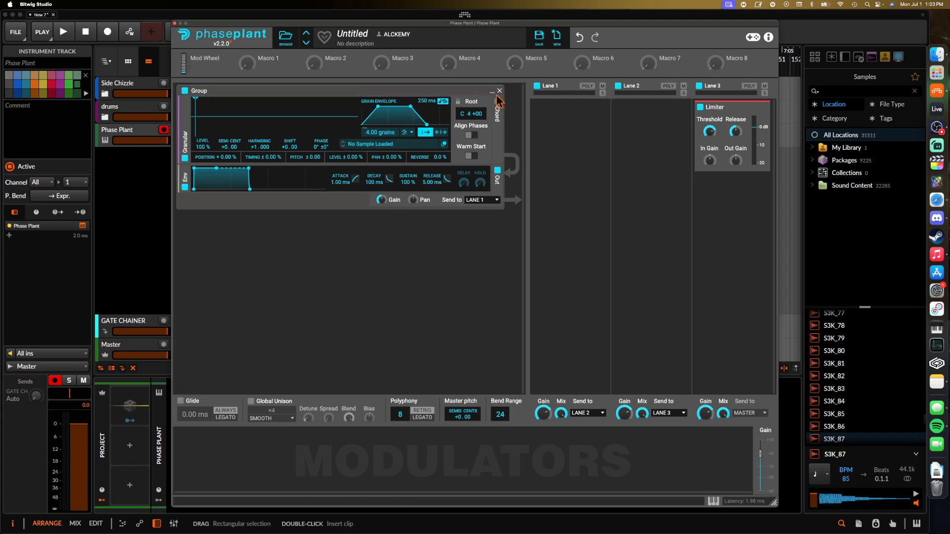
# Delete the Granular group and add a Wavetable generator in its place.
pyautogui.click(499, 91)
pyautogui.click(353, 109)
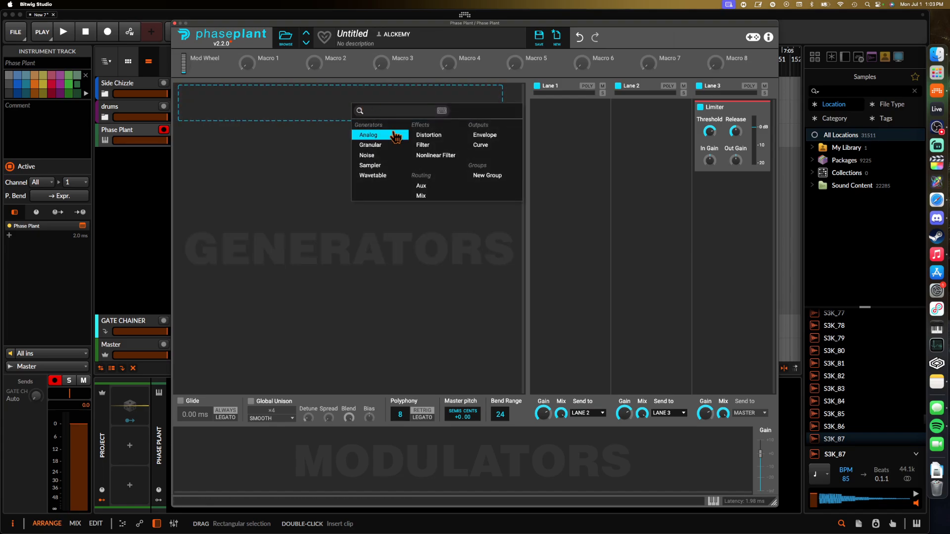
pyautogui.click(376, 176)
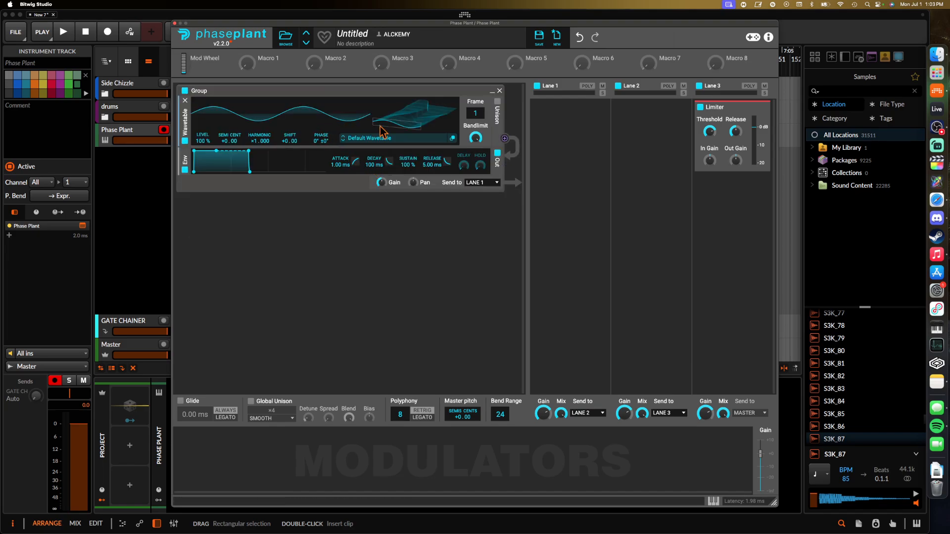
pyautogui.moveTo(417, 127)
pyautogui.mouseDown()
pyautogui.moveTo(419, 89)
pyautogui.moveTo(417, 124)
pyautogui.mouseUp()
# Add a second Wavetable generator below the group and duplicate it twice, making three extra Wavetables outside the group.
pyautogui.click(194, 198)
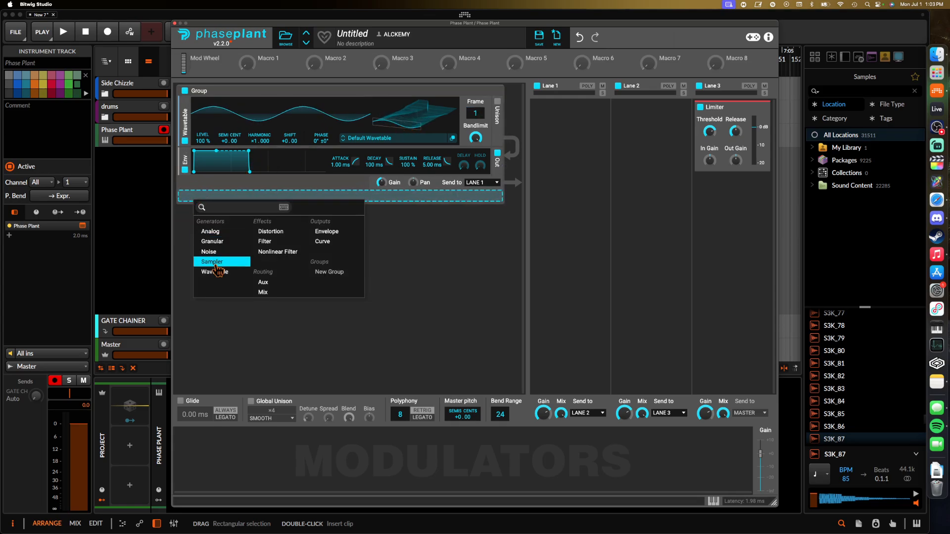
pyautogui.click(218, 272)
pyautogui.press('super+d')
pyautogui.press('super+d')
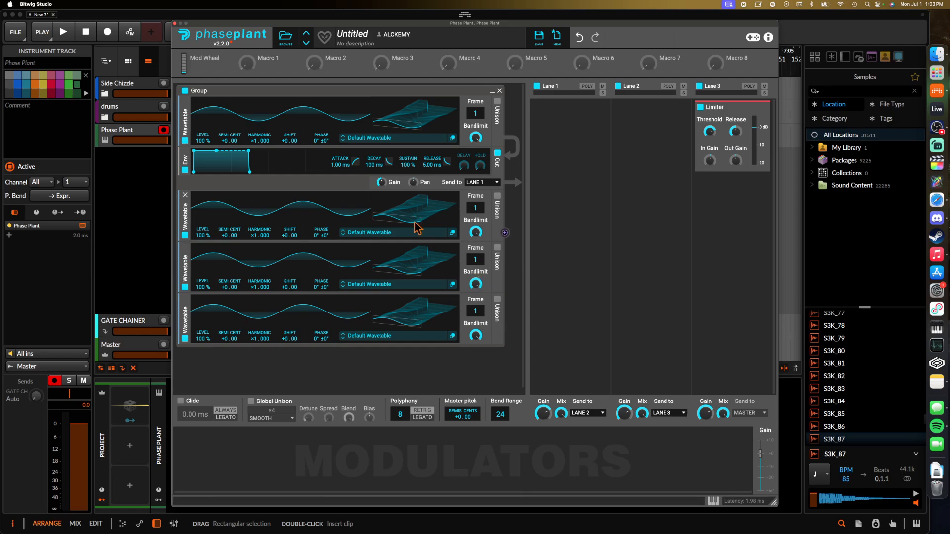
# Route the outputs of the first and second Wavetables below the group to modulate the phase of the group's Wavetable.
pyautogui.moveTo(504, 167); pyautogui.dragTo(505, 237)
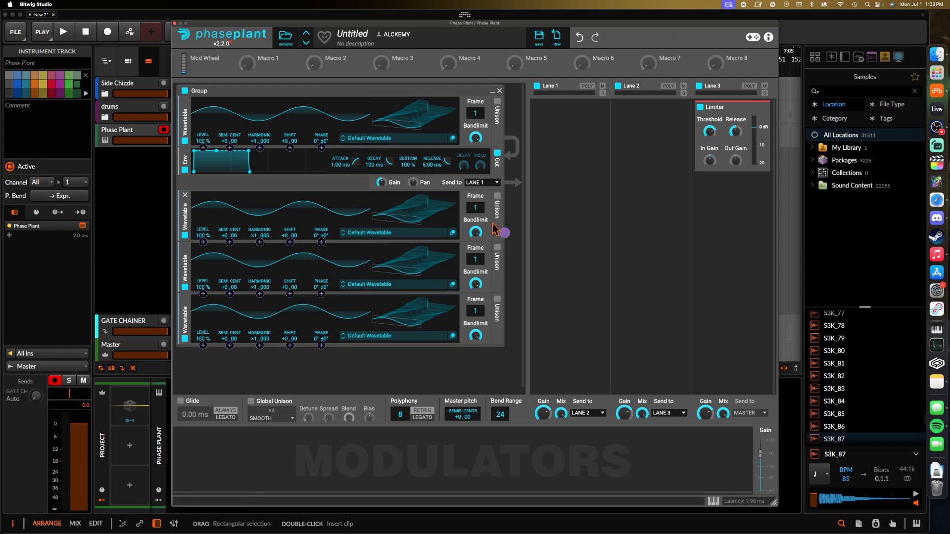
pyautogui.moveTo(322, 148); pyautogui.dragTo(322, 60)
pyautogui.moveTo(326, 150); pyautogui.dragTo(326, 212)
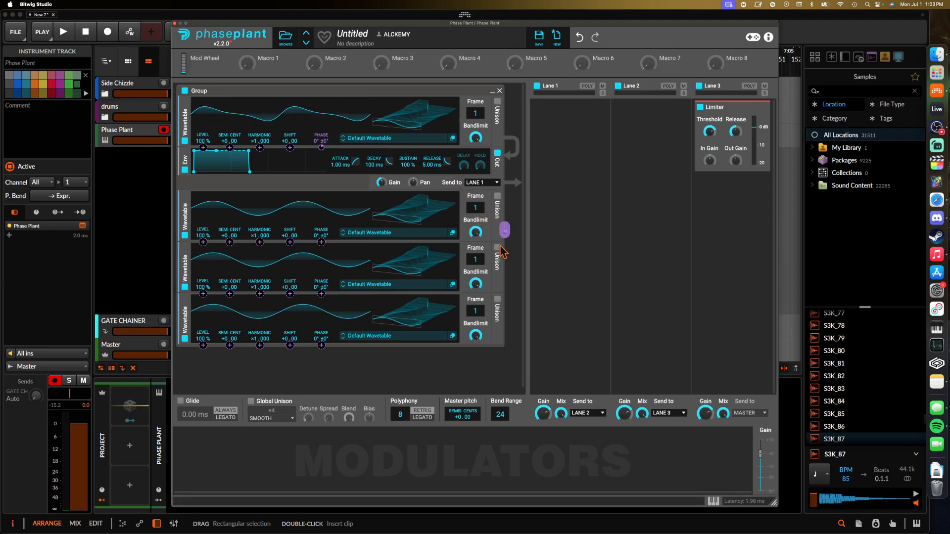
pyautogui.click(505, 285)
pyautogui.click(322, 149)
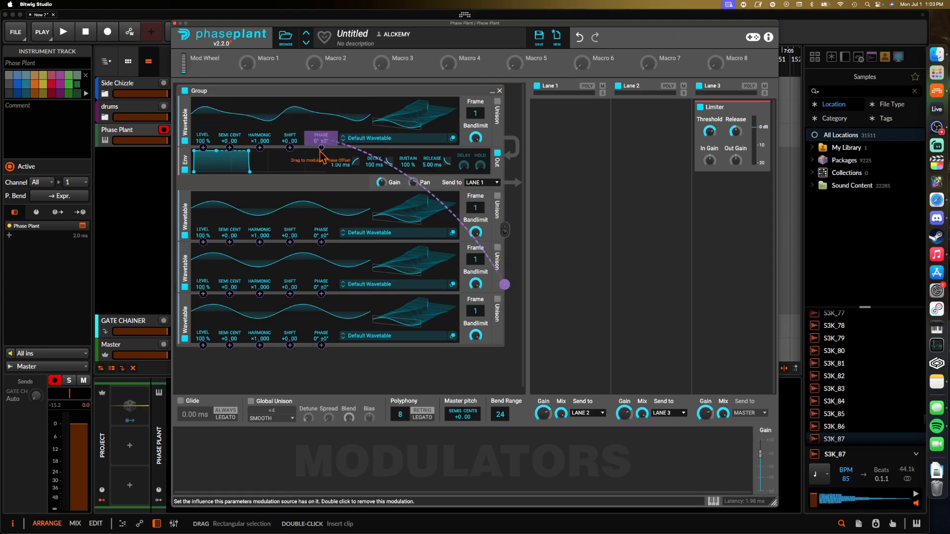
pyautogui.moveTo(321, 149); pyautogui.dragTo(321, 133)
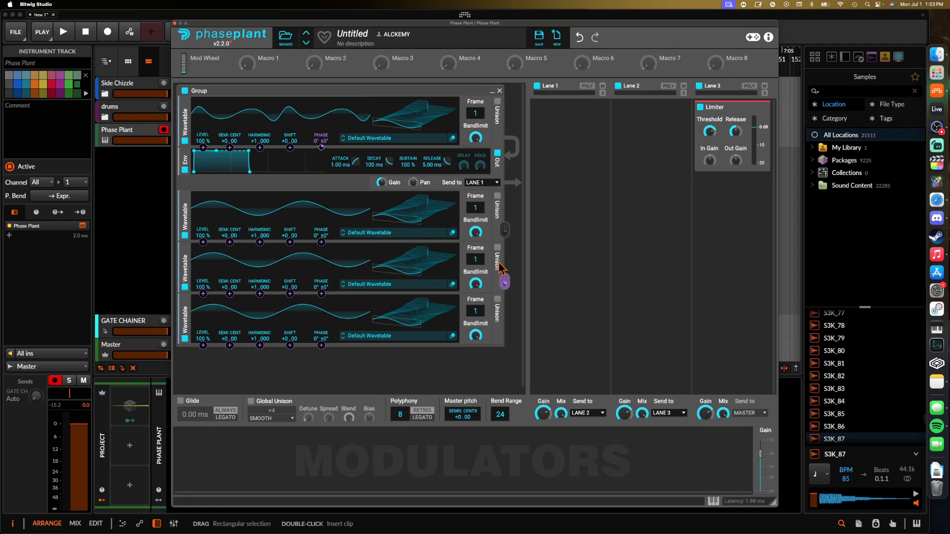
# Route the lowest Wavetable's output to modulate the phase of the group's Wavetable by about 75°.
pyautogui.click(500, 264)
pyautogui.click(505, 336)
pyautogui.click(321, 148)
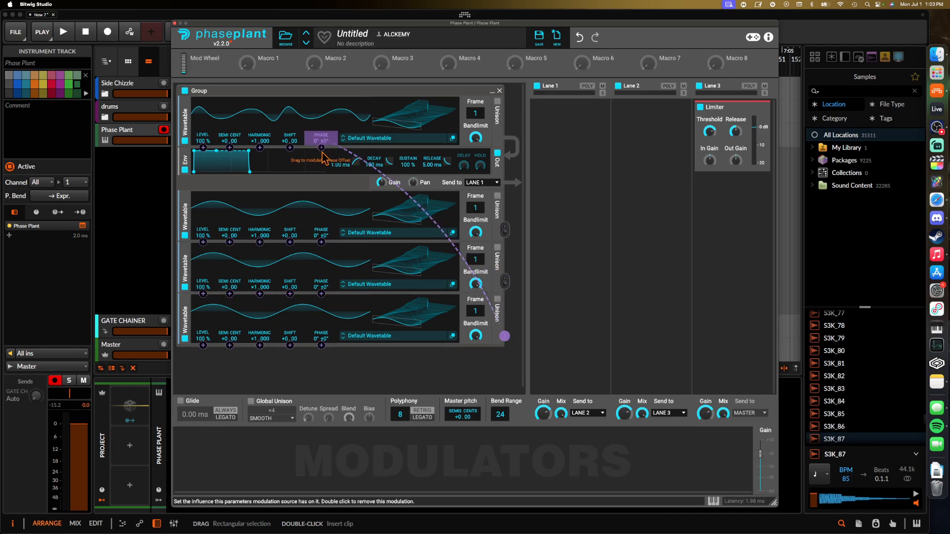
pyautogui.moveTo(321, 147); pyautogui.dragTo(321, 133)
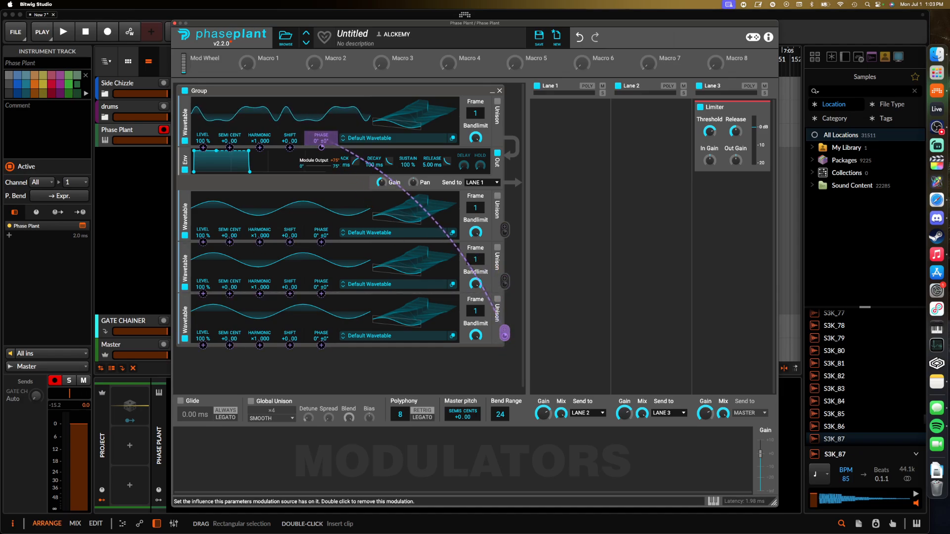
pyautogui.click(333, 128)
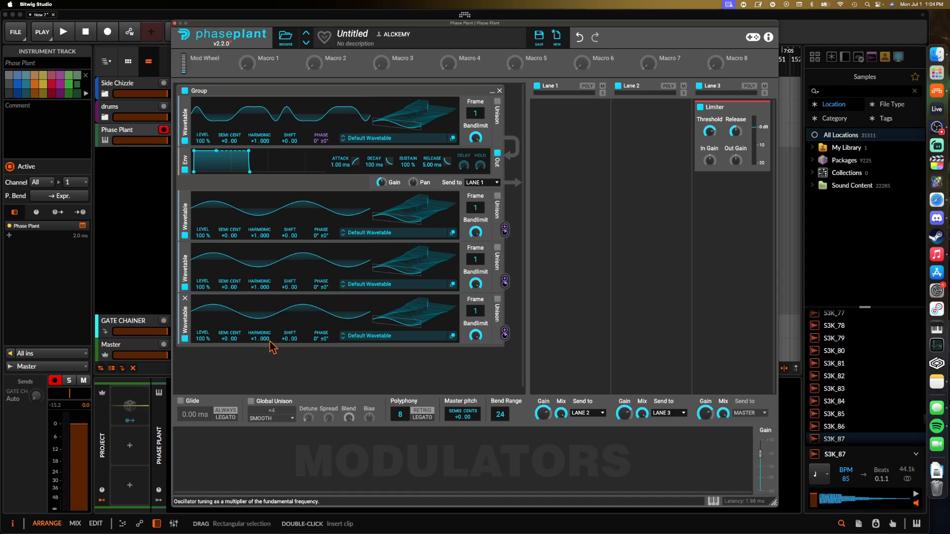
# Set the harmonic multiplier of all three Wavetables below the group to ×2.000.
pyautogui.moveTo(266, 340); pyautogui.dragTo(265, 334)
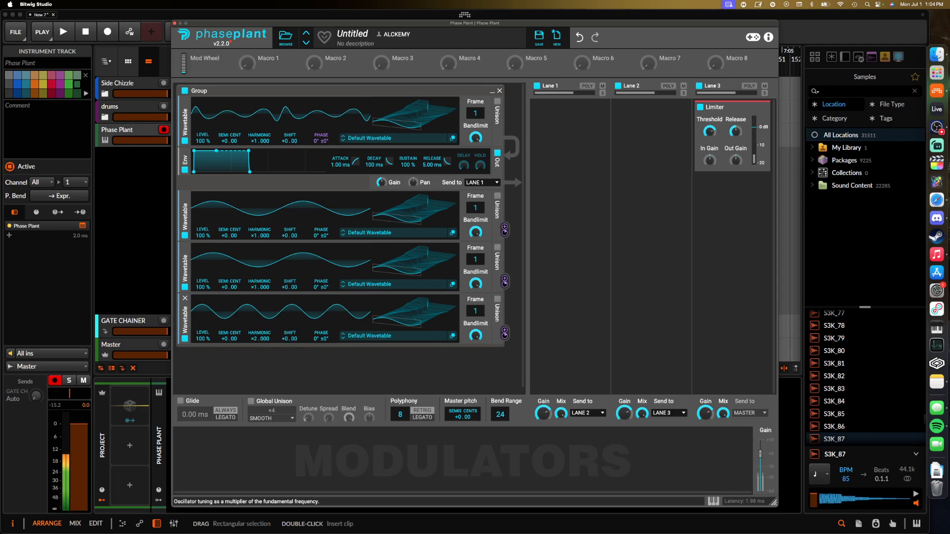
pyautogui.moveTo(255, 290); pyautogui.dragTo(255, 285)
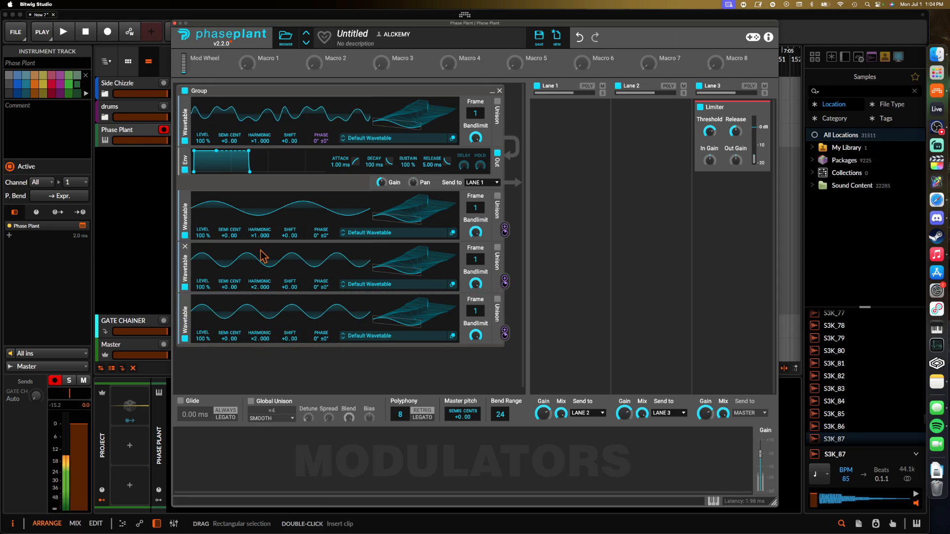
pyautogui.moveTo(257, 241); pyautogui.dragTo(256, 236)
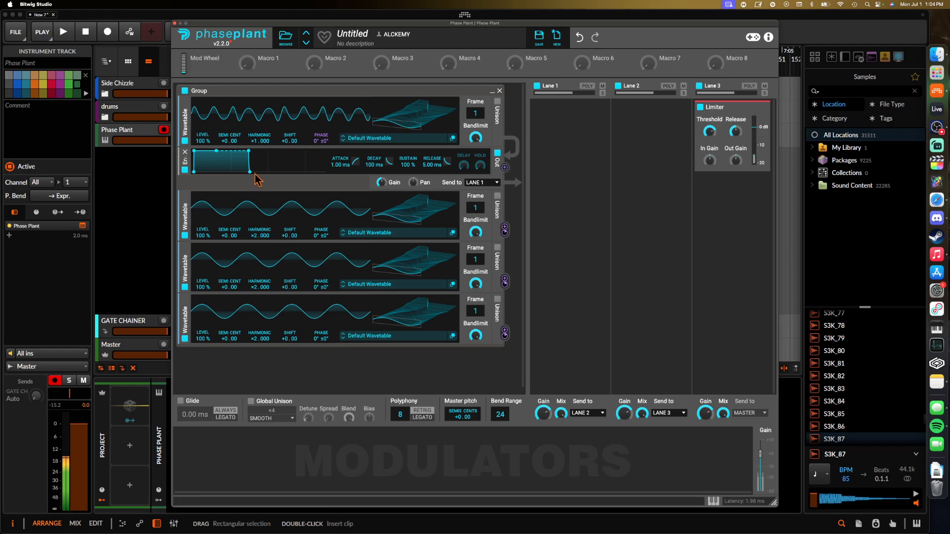
# Shape the group's output envelope to 304 ms decay, 50 % sustain and 972 ms release.
pyautogui.moveTo(256, 172); pyautogui.dragTo(272, 172)
pyautogui.moveTo(215, 151)
pyautogui.mouseDown()
pyautogui.moveTo(228, 172)
pyautogui.moveTo(226, 162)
pyautogui.mouseUp()
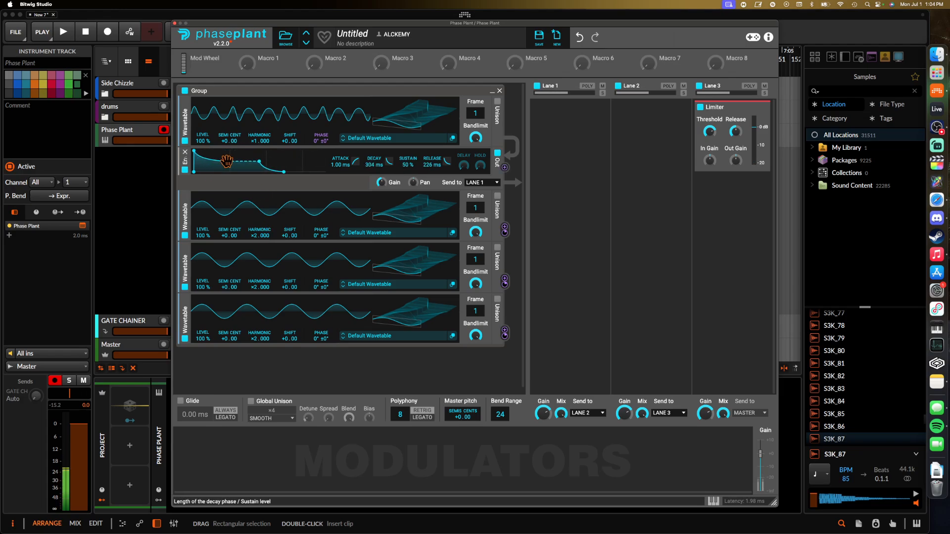
pyautogui.moveTo(285, 171); pyautogui.dragTo(299, 171)
# Add an Envelope modulator with 0 ms attack, 86.4 ms decay and 0 % sustain.
pyautogui.click(227, 439)
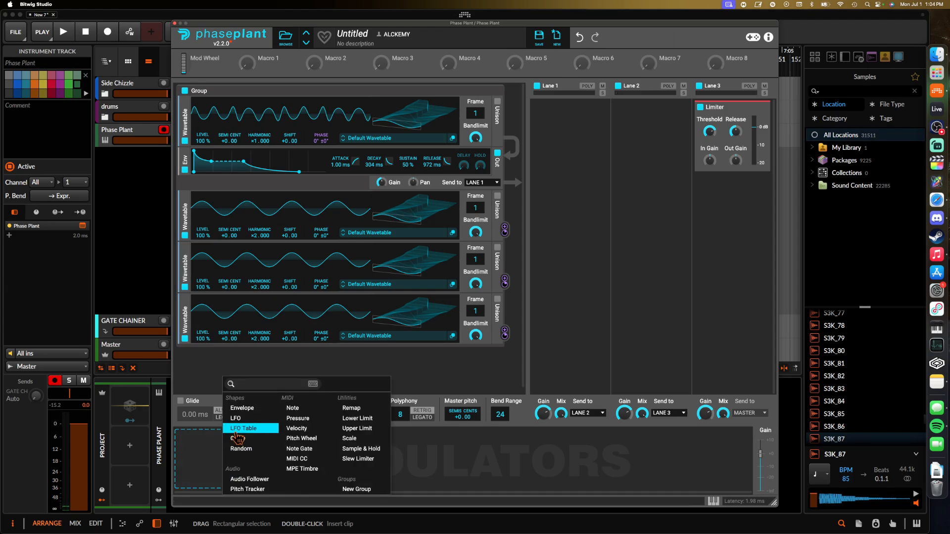
pyautogui.click(244, 408)
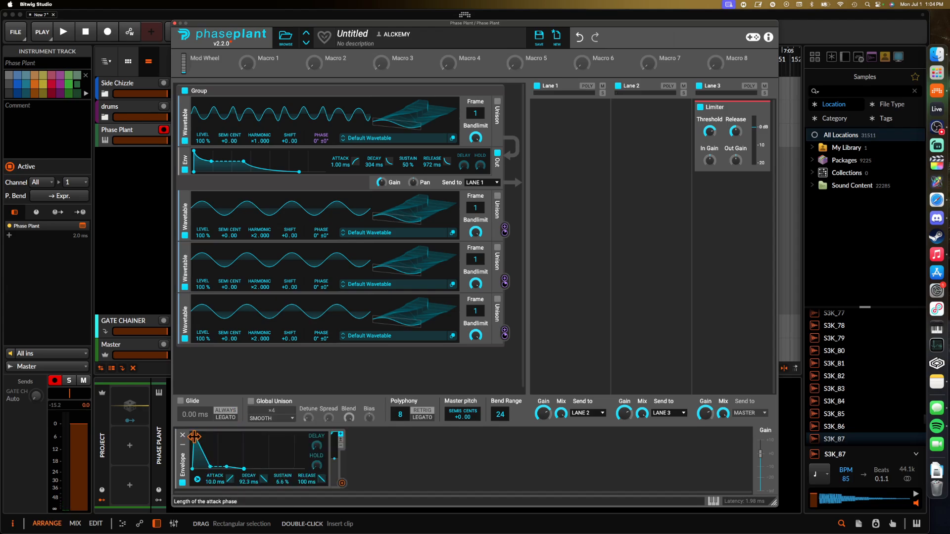
pyautogui.moveTo(242, 468); pyautogui.dragTo(242, 473)
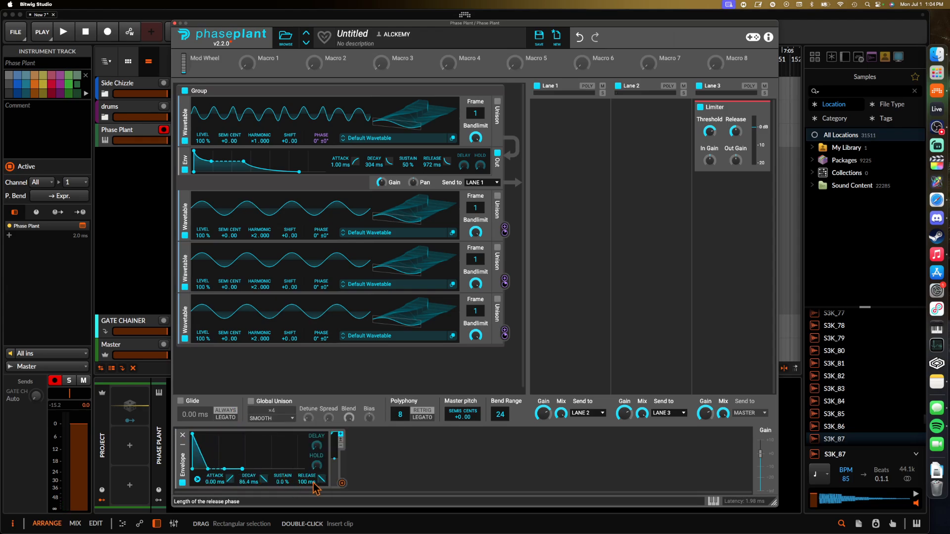
# Assign the Envelope modulator to one phase modulation amount of the group's Wavetable, then duplicate the envelope and assign it to another amount.
pyautogui.click(342, 483)
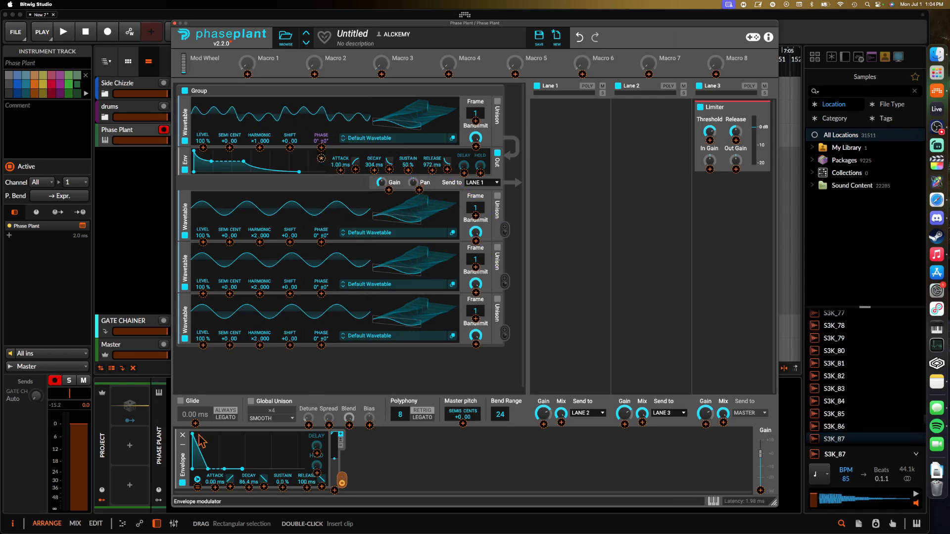
pyautogui.click(184, 457)
pyautogui.moveTo(184, 460); pyautogui.dragTo(344, 470)
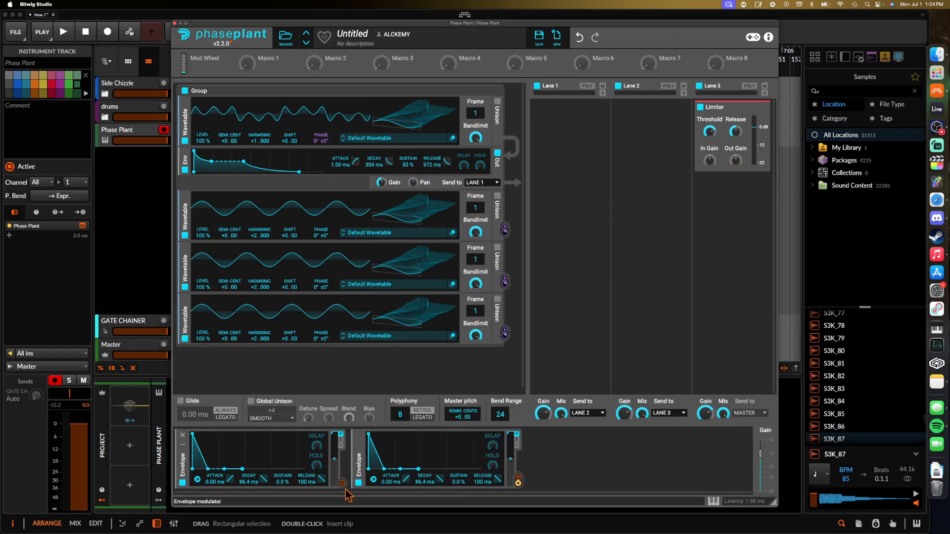
pyautogui.click(342, 484)
pyautogui.click(419, 190)
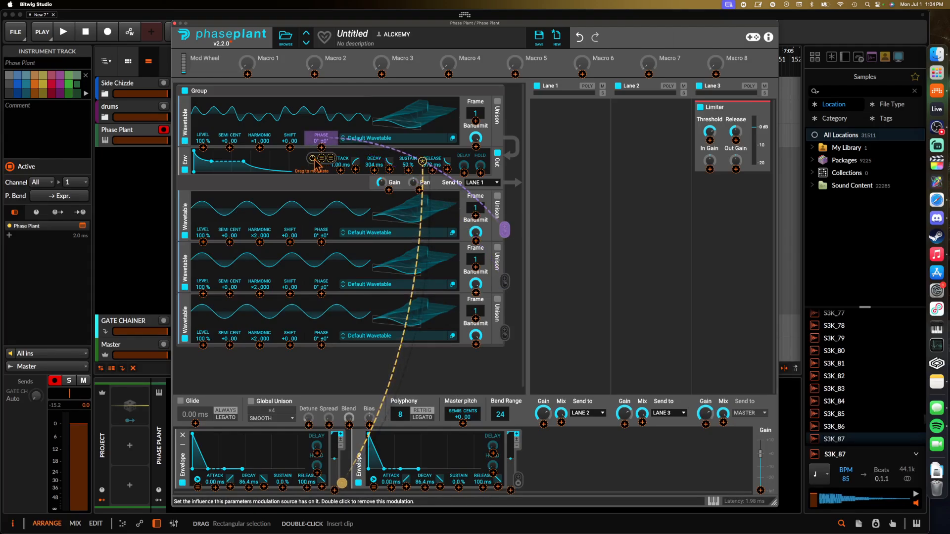
pyautogui.click(306, 451)
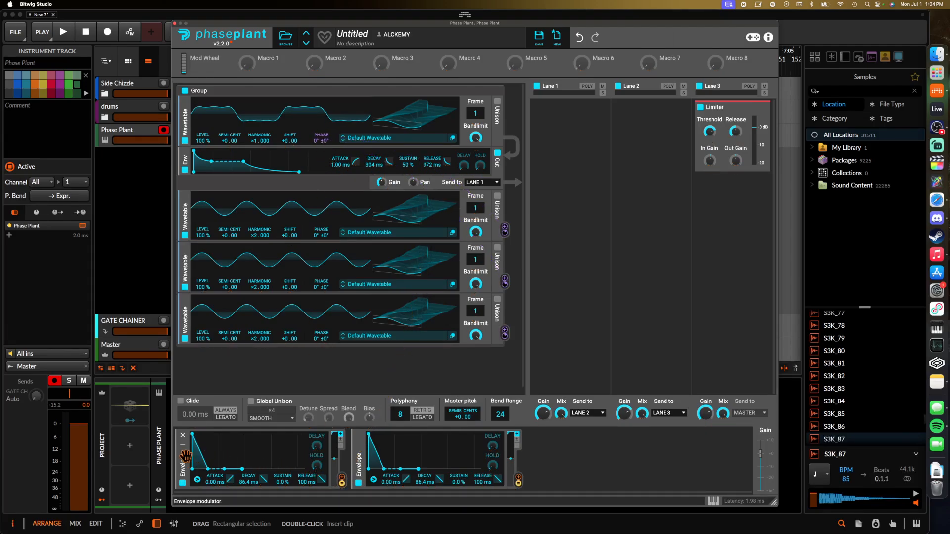
# Duplicate the Envelope modulator again and assign it to the remaining phase modulation amount of the group's Wavetable.
pyautogui.press('super+d')
pyautogui.click(342, 484)
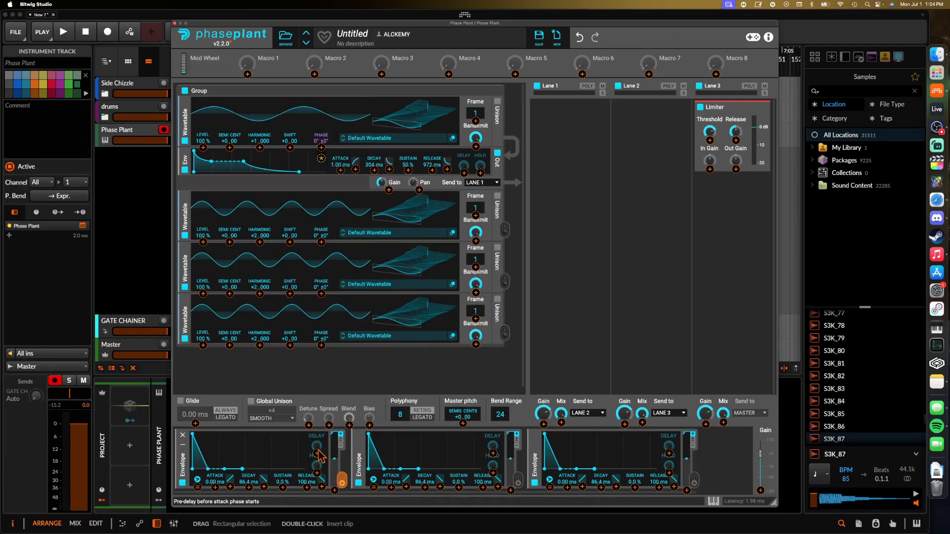
pyautogui.click(287, 452)
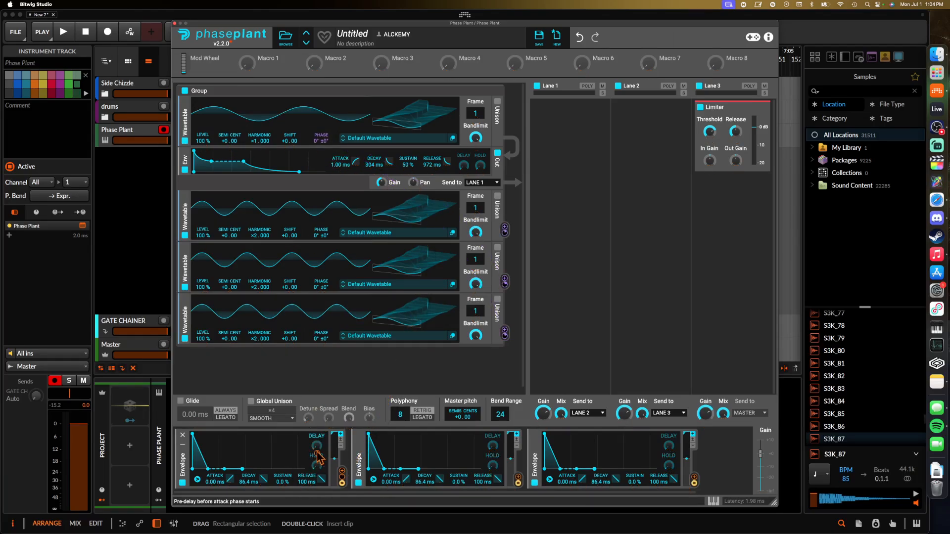
# Set the three Envelope modulators' decays to 287 ms, 488 ms and 1.46 s, and adjust the phase modulation amounts of the group's Wavetable.
pyautogui.moveTo(209, 466); pyautogui.dragTo(229, 471)
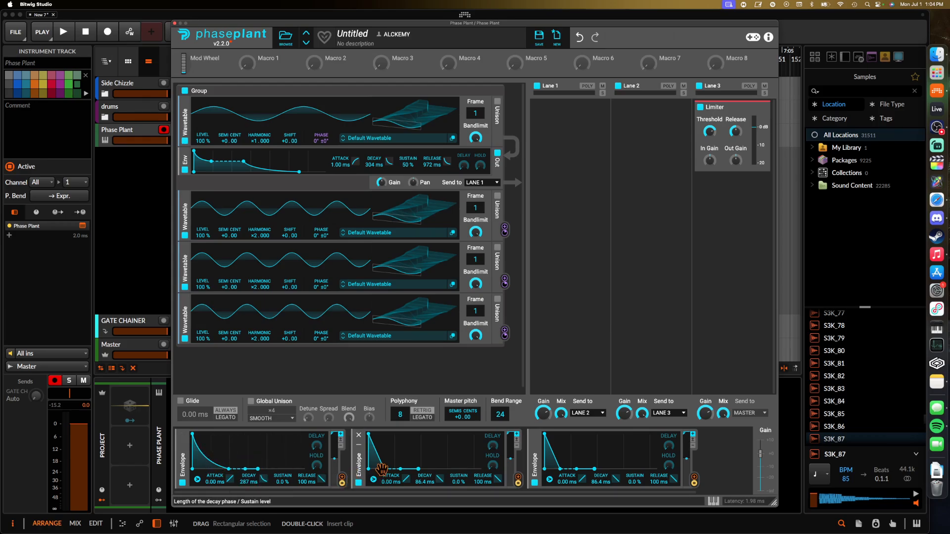
pyautogui.moveTo(383, 467)
pyautogui.mouseDown()
pyautogui.moveTo(416, 467)
pyautogui.moveTo(386, 455)
pyautogui.mouseUp()
pyautogui.moveTo(558, 469); pyautogui.dragTo(612, 468)
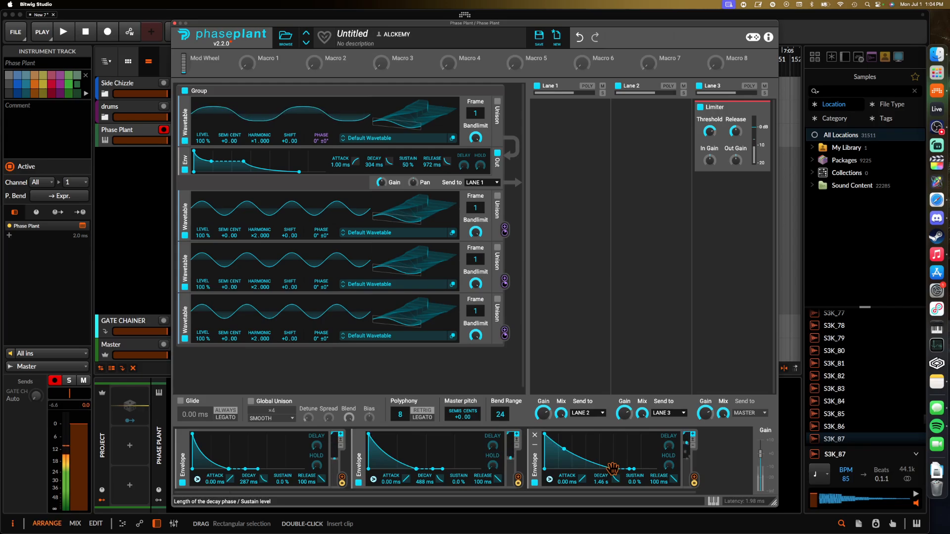
pyautogui.moveTo(323, 140)
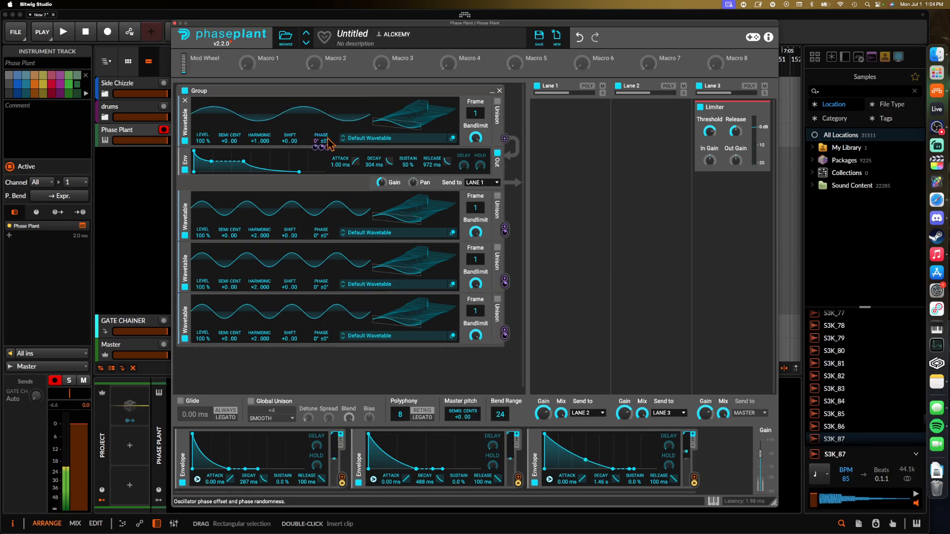
pyautogui.moveTo(328, 148); pyautogui.dragTo(315, 140)
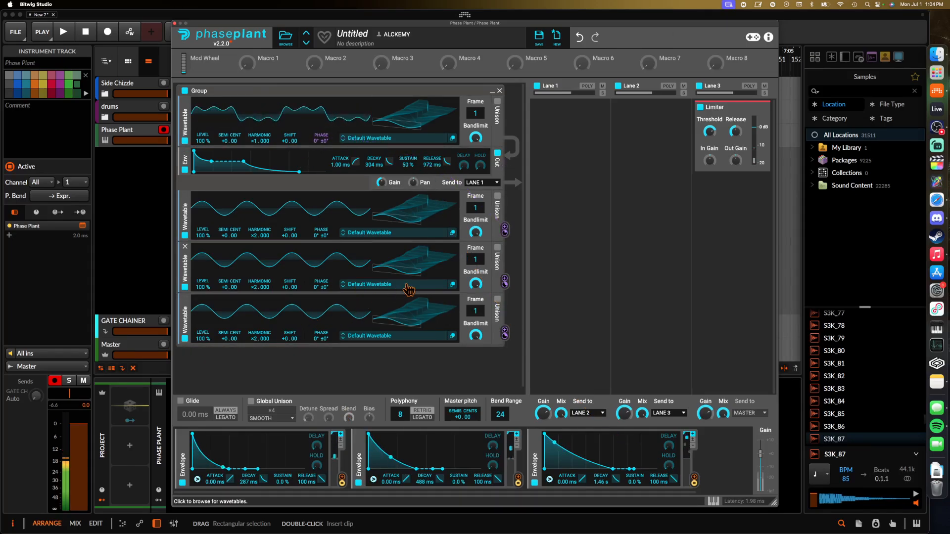
# Load the user wavetable BUSTER DRAGON into the second Wavetable below the group.
pyautogui.click(381, 284)
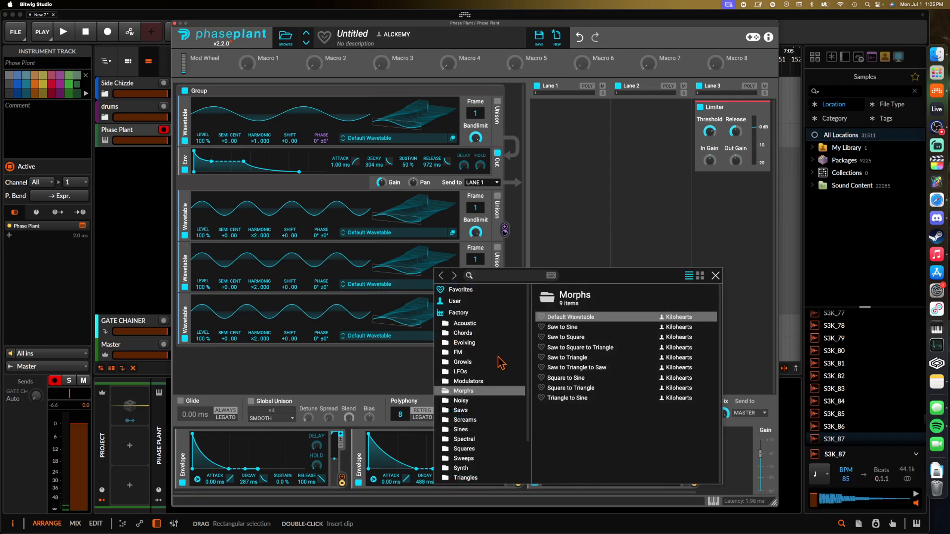
pyautogui.click(464, 302)
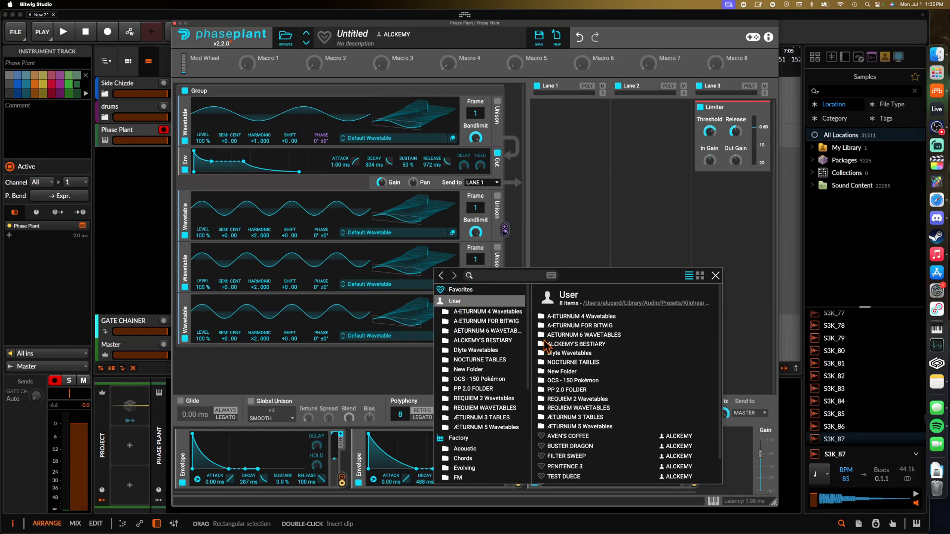
pyautogui.scroll(-3, 576, 424)
pyautogui.click(569, 420)
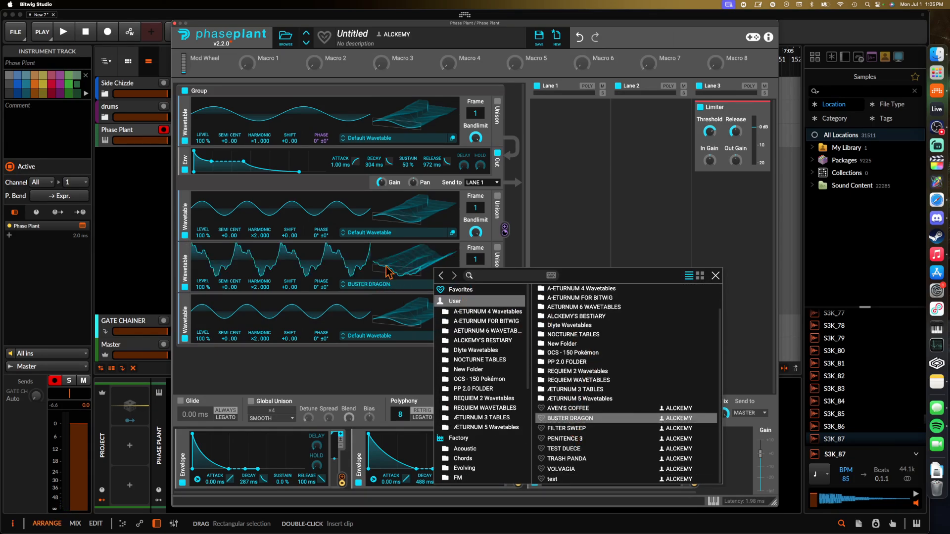
pyautogui.click(341, 258)
# Load the user wavetable CRIMSON PEAK from ÆTURNUM 3 TABLES into the third Wavetable below the group.
pyautogui.click(391, 336)
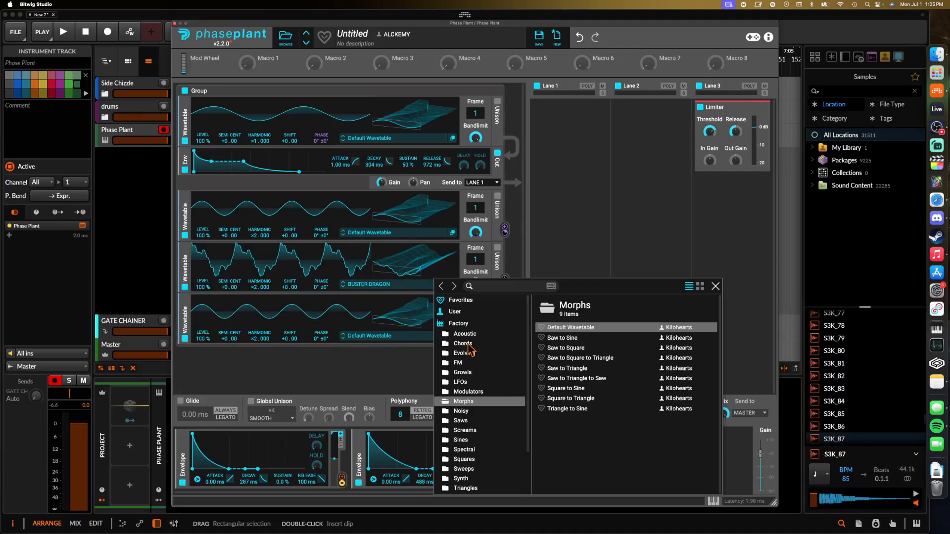
pyautogui.click(456, 313)
pyautogui.scroll(-2, 558, 369)
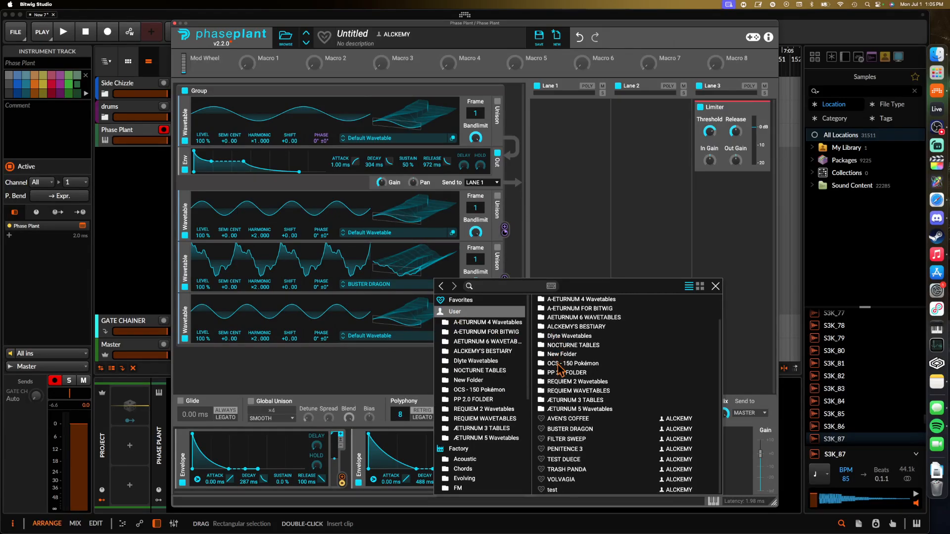
pyautogui.click(576, 401)
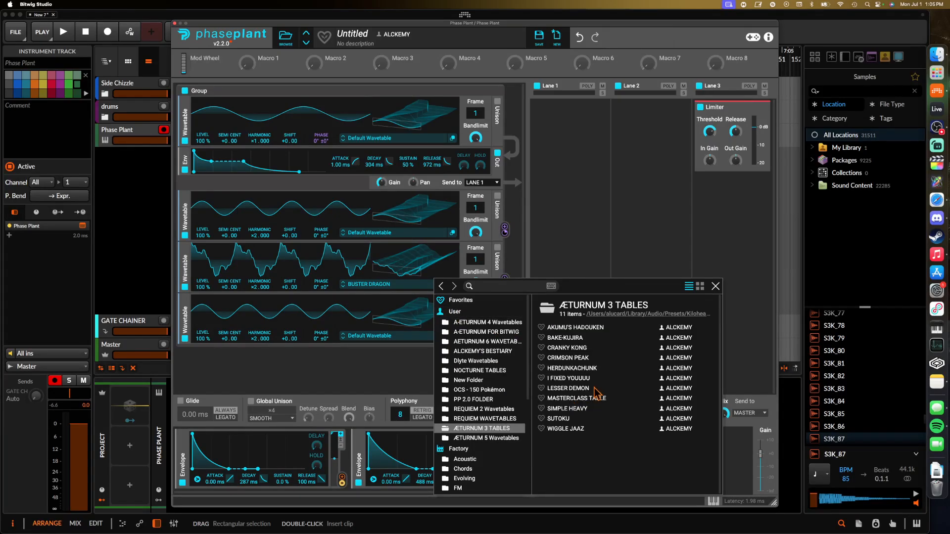
pyautogui.click(579, 359)
pyautogui.click(329, 306)
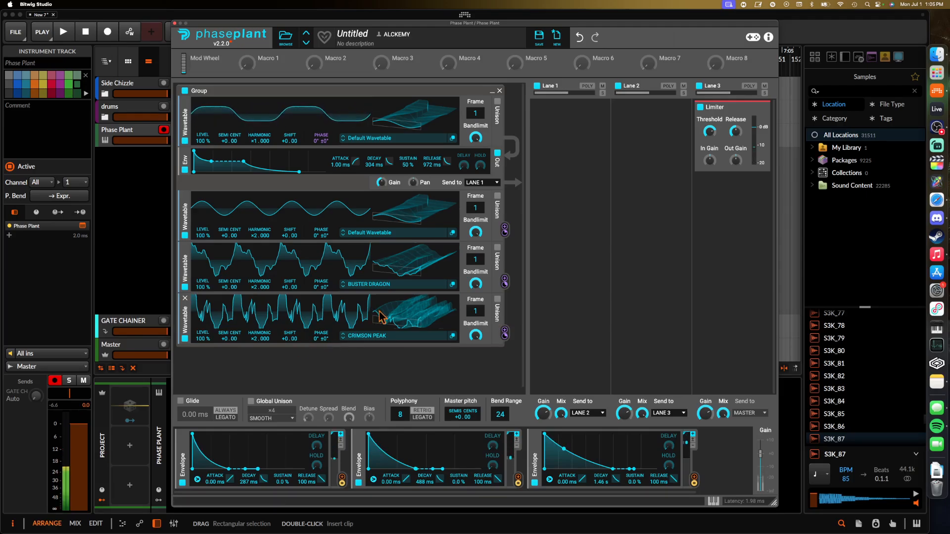
# Set the group's output envelope to a 3.25 s decay, 59 % sustain and 3.06 s release.
pyautogui.moveTo(327, 147); pyautogui.dragTo(312, 172)
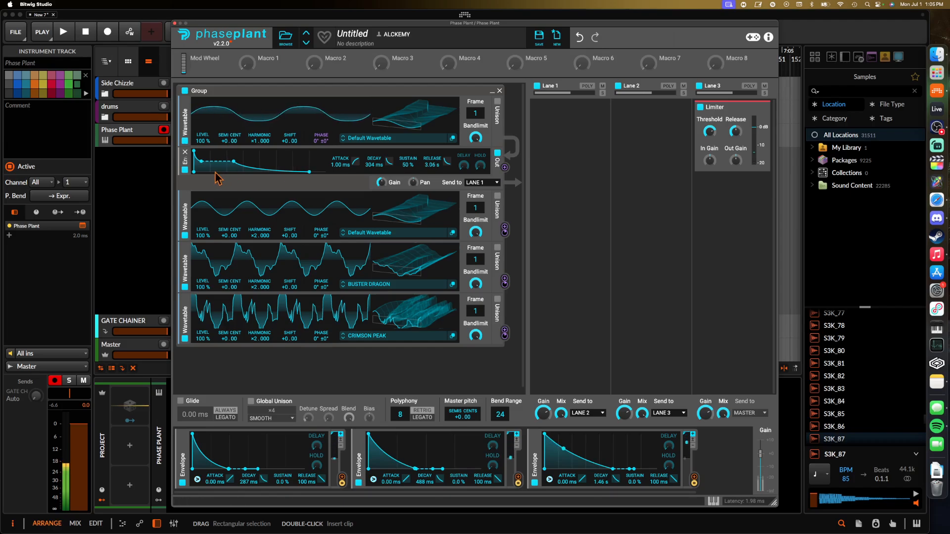
pyautogui.moveTo(202, 161); pyautogui.dragTo(238, 160)
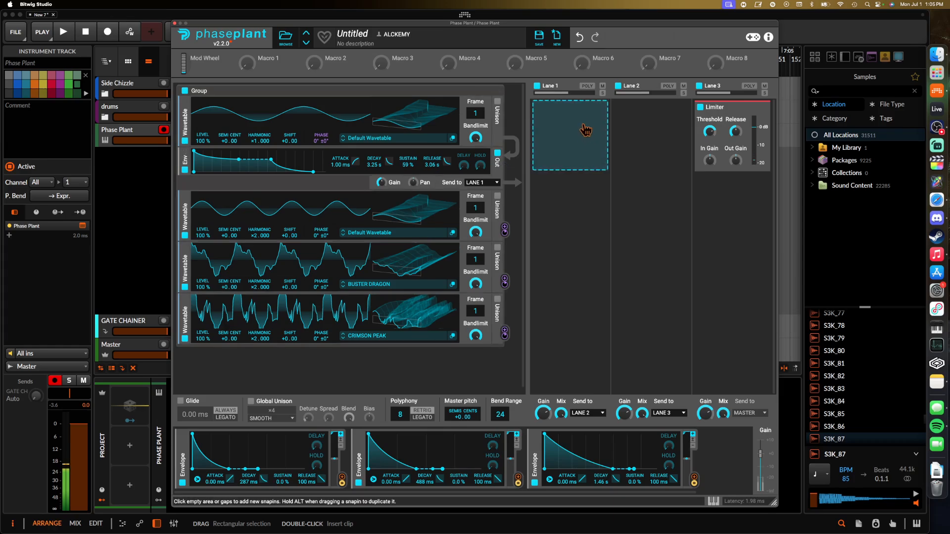
# Add a Shaper Table effect to Lane 1 with a Filter below it.
pyautogui.click(570, 131)
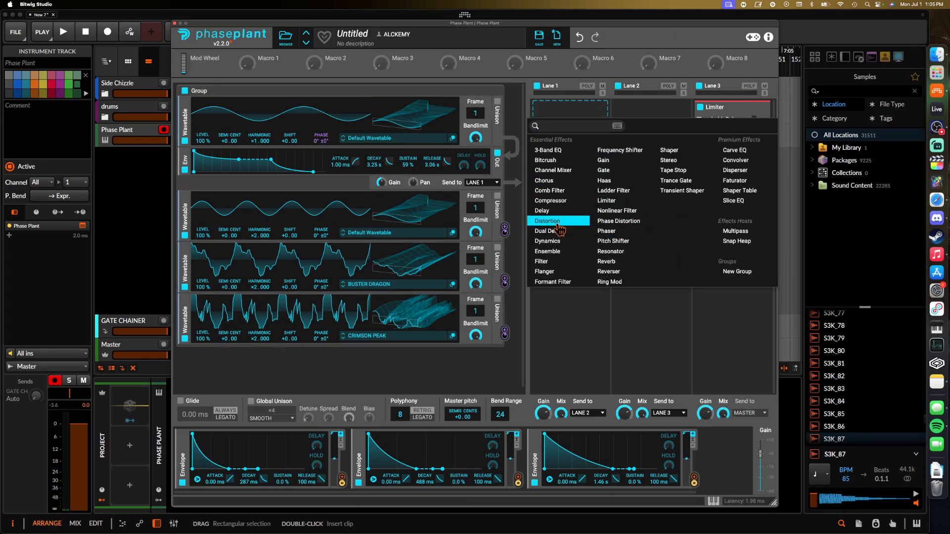
pyautogui.click(740, 190)
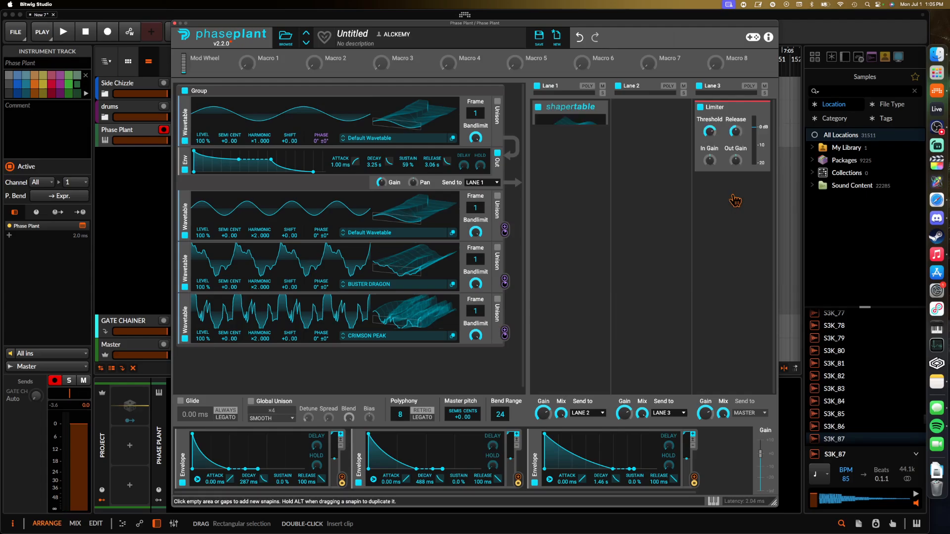
pyautogui.click(570, 247)
pyautogui.click(542, 408)
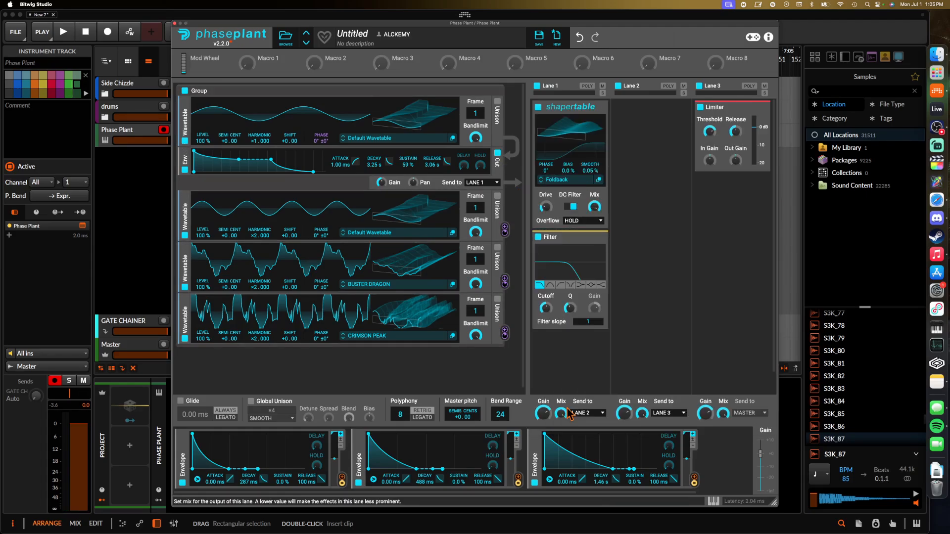
# Duplicate the first Envelope modulator with a 150 ms decay, assign it to the Filter's cutoff and raise the Filter's Q.
pyautogui.press('super+d')
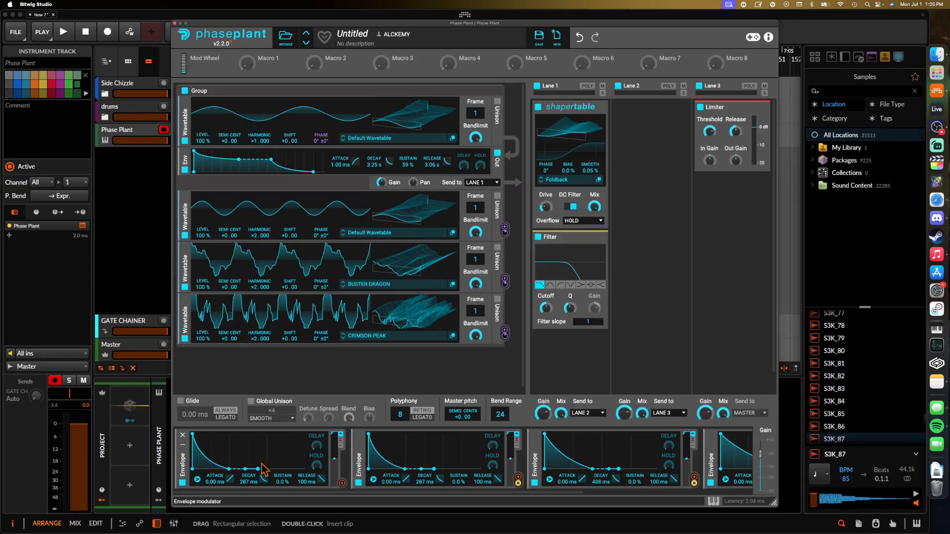
pyautogui.click(341, 483)
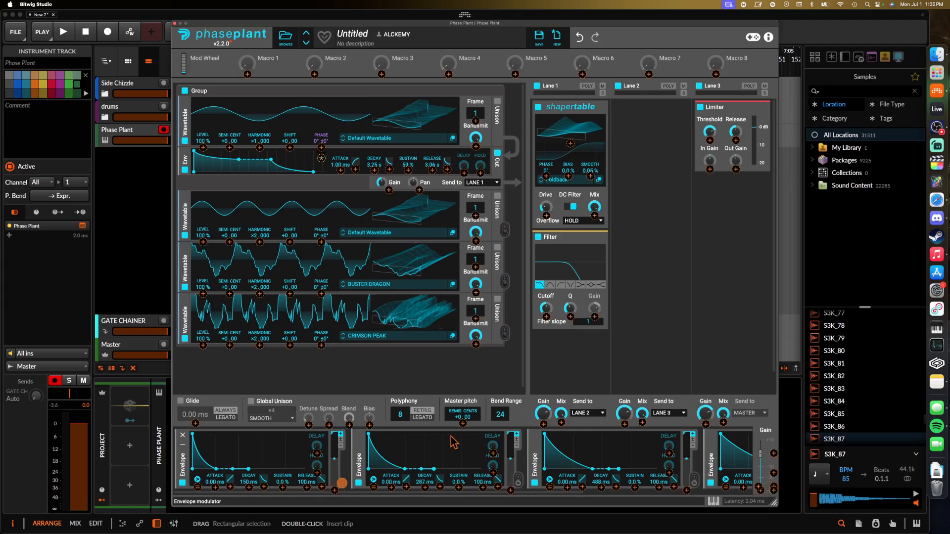
pyautogui.click(547, 317)
pyautogui.moveTo(570, 311); pyautogui.dragTo(570, 310)
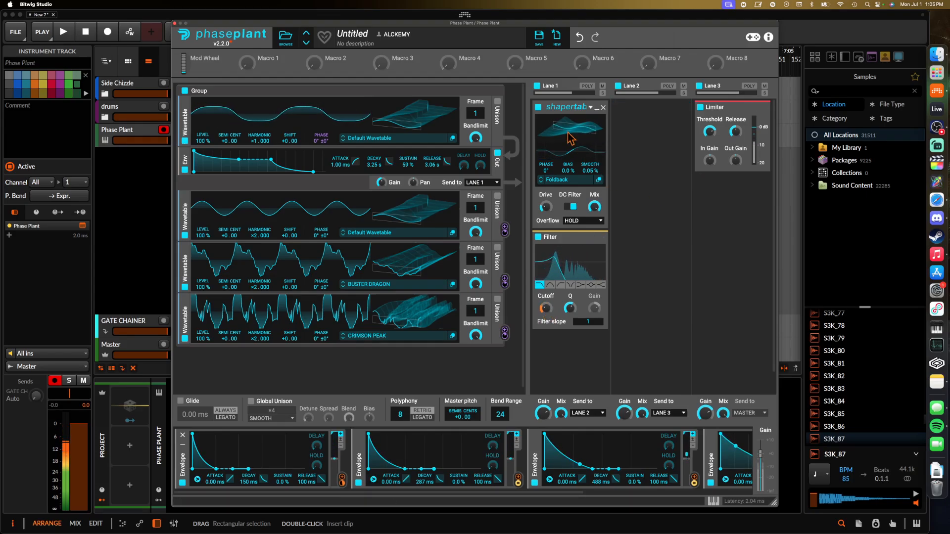
# Collapse the Filter and move it above the Shaper Table in Lane 1, and turn off the Shaper Table's DC filter.
pyautogui.doubleClick(573, 238)
pyautogui.moveTo(573, 237); pyautogui.dragTo(569, 106)
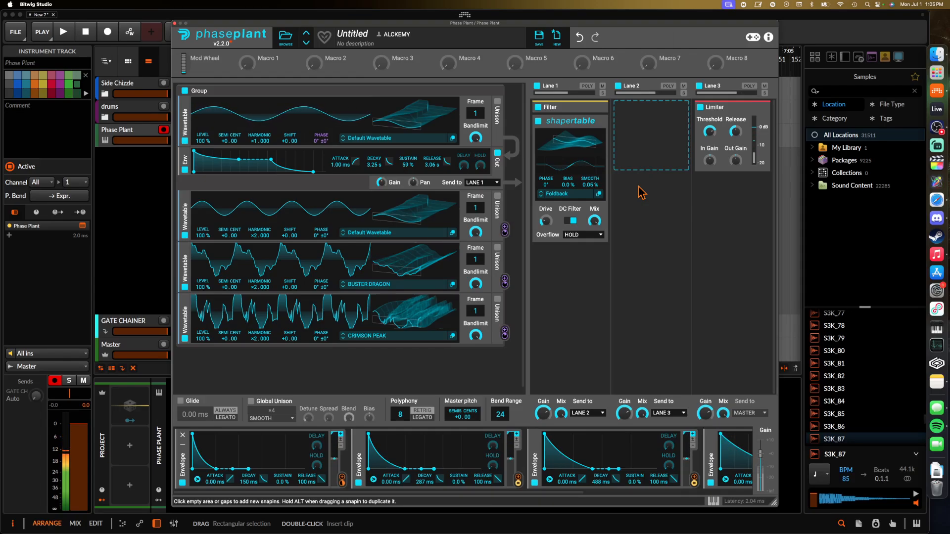
pyautogui.click(577, 194)
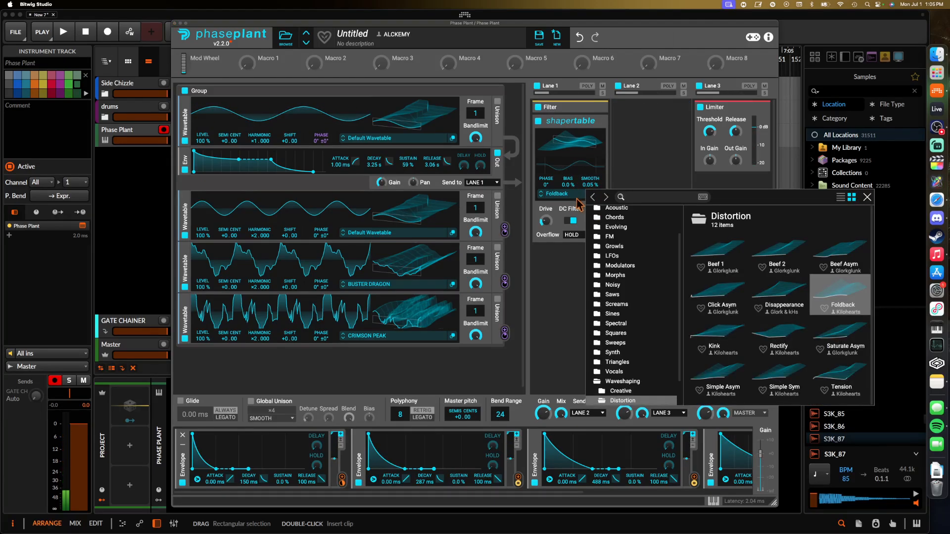
pyautogui.click(559, 220)
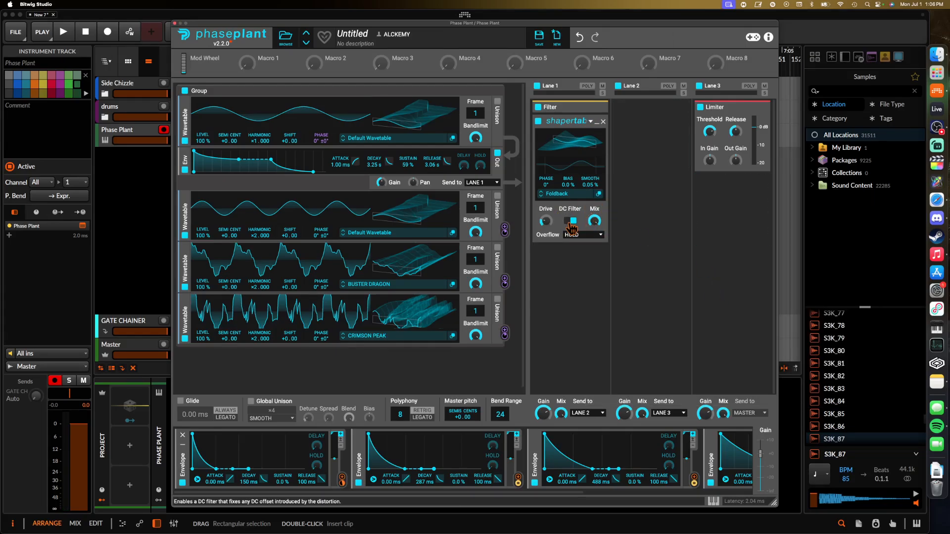
pyautogui.click(574, 272)
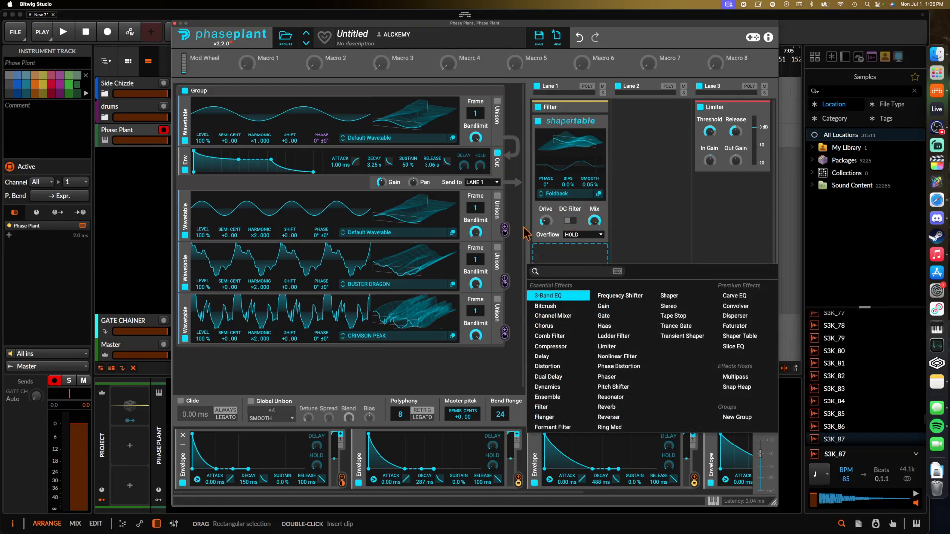
pyautogui.click(552, 367)
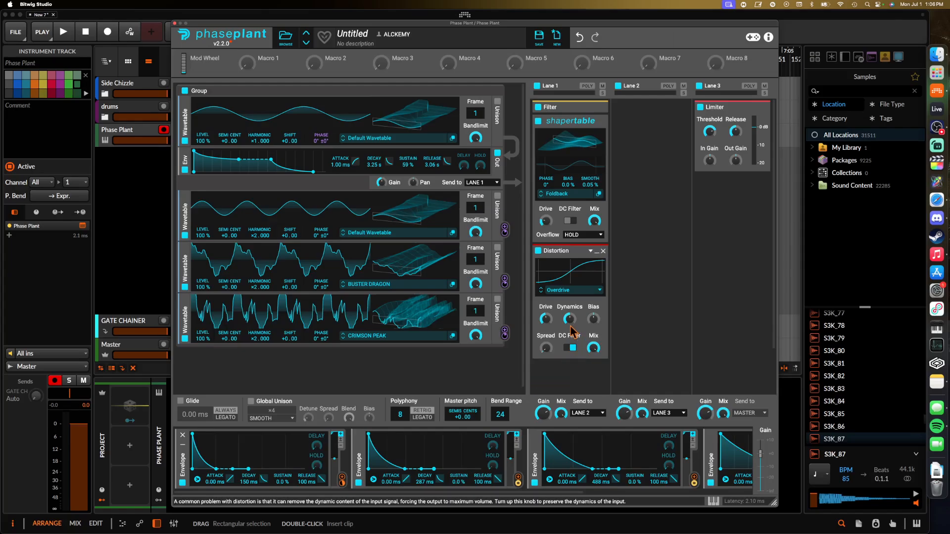
pyautogui.click(572, 348)
pyautogui.click(603, 251)
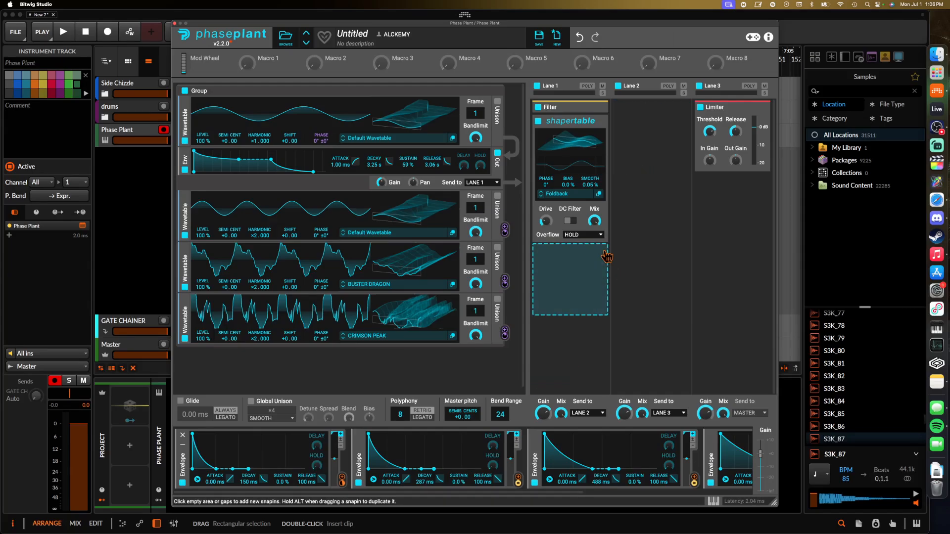
# Load the user wavetable TEST DUECE into the Shaper Table in Lane 1.
pyautogui.click(575, 195)
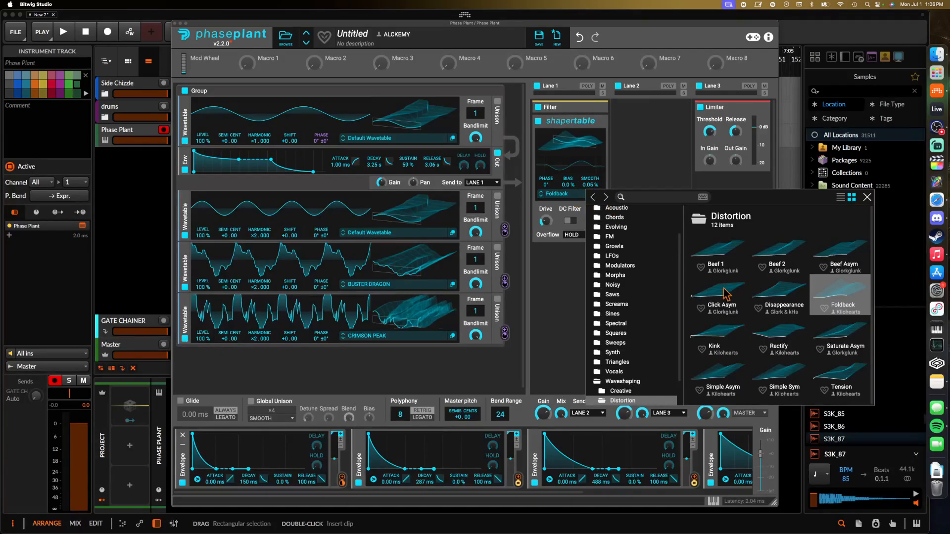
pyautogui.scroll(5, 618, 248)
pyautogui.click(609, 224)
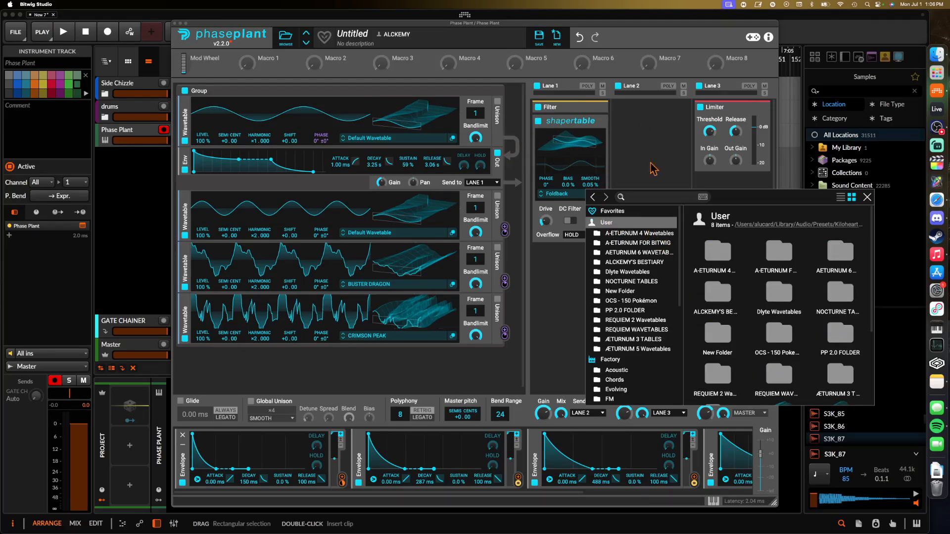
pyautogui.scroll(-5, 703, 270)
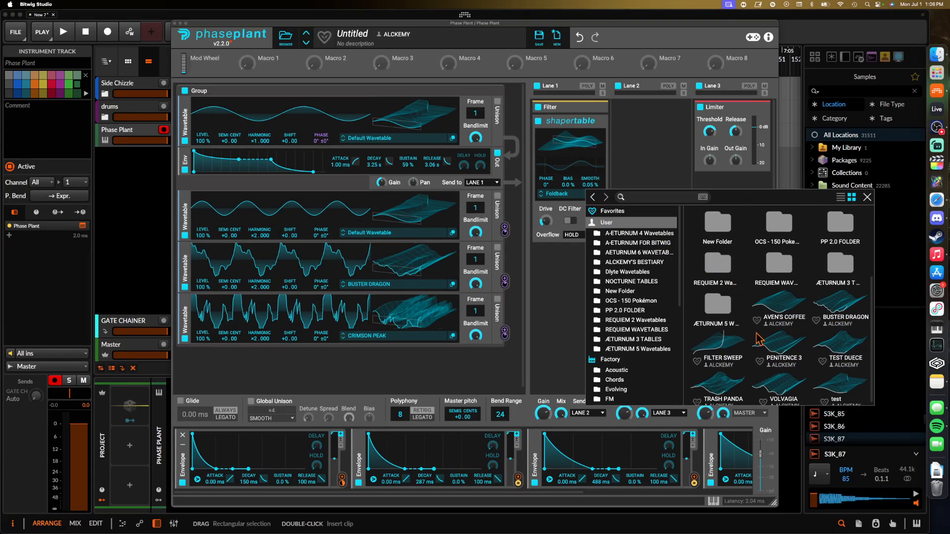
pyautogui.click(848, 349)
pyautogui.click(563, 140)
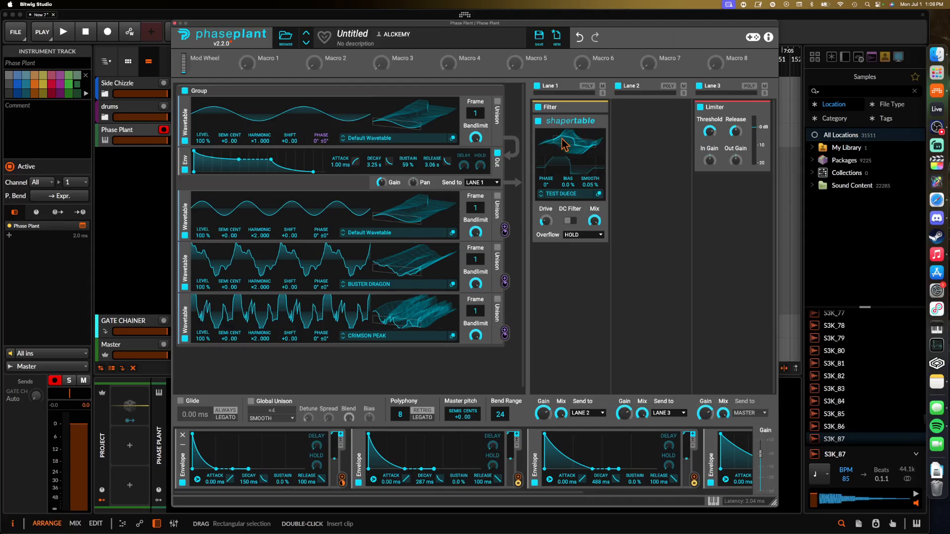
# Add a Slice EQ to Lane 2 and adjust the threshold of the Limiter in Lane 3.
pyautogui.click(628, 124)
pyautogui.click(734, 204)
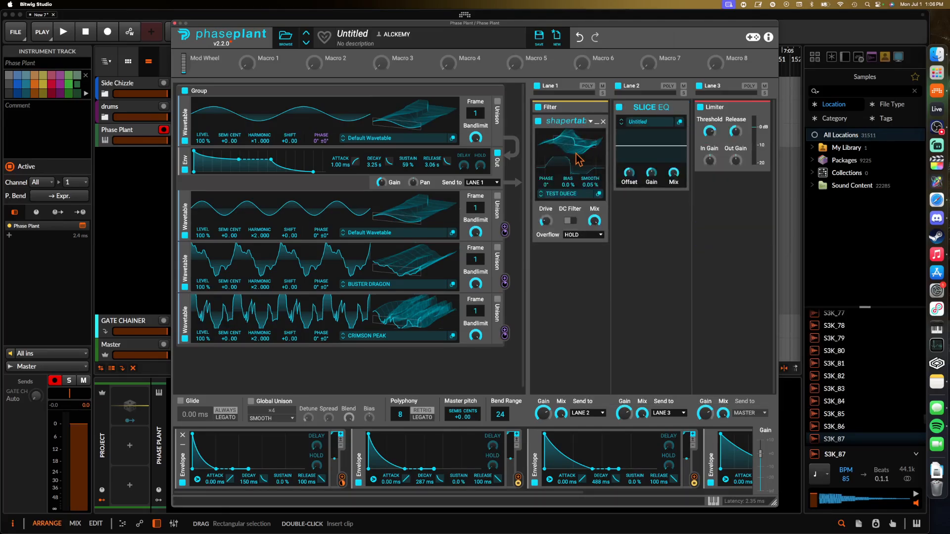
pyautogui.moveTo(709, 131); pyautogui.dragTo(710, 151)
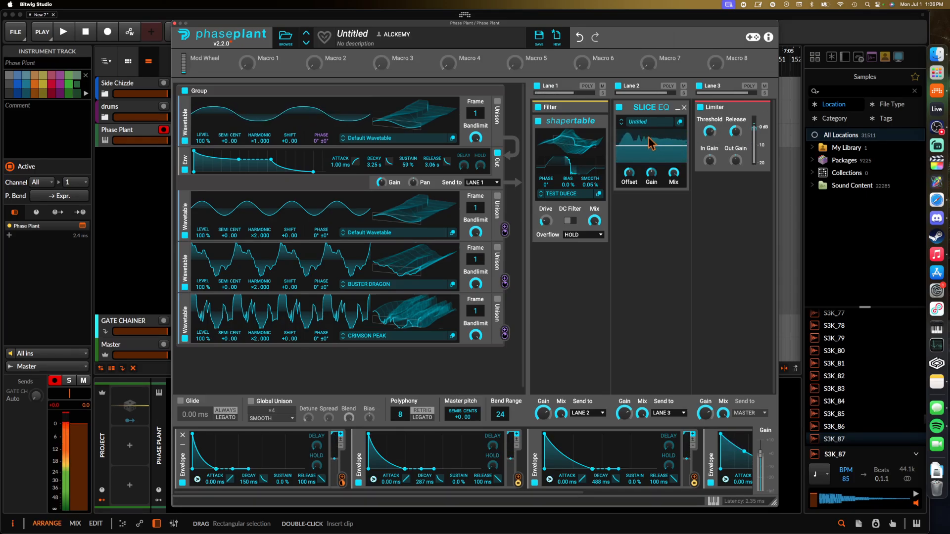
# Set the Shaper Table's mix to 44 % and insert a Reverb with an adjusted mix between the Filter and the Shaper Table.
pyautogui.moveTo(546, 222); pyautogui.dragTo(546, 222)
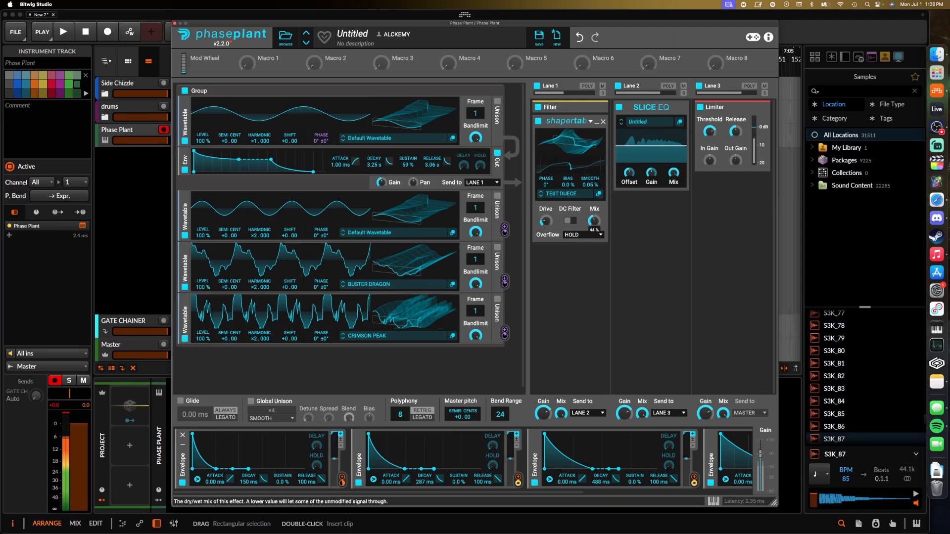
pyautogui.click(574, 120)
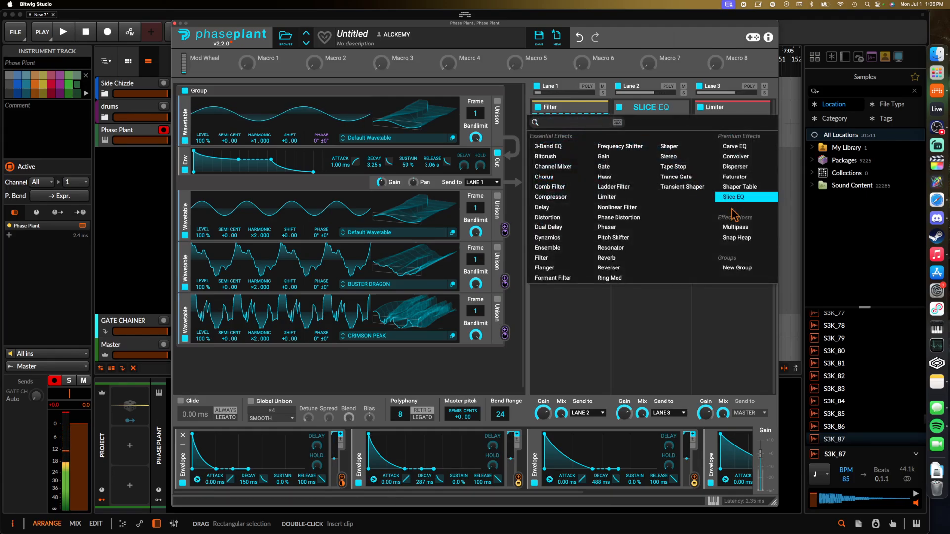
pyautogui.click(606, 258)
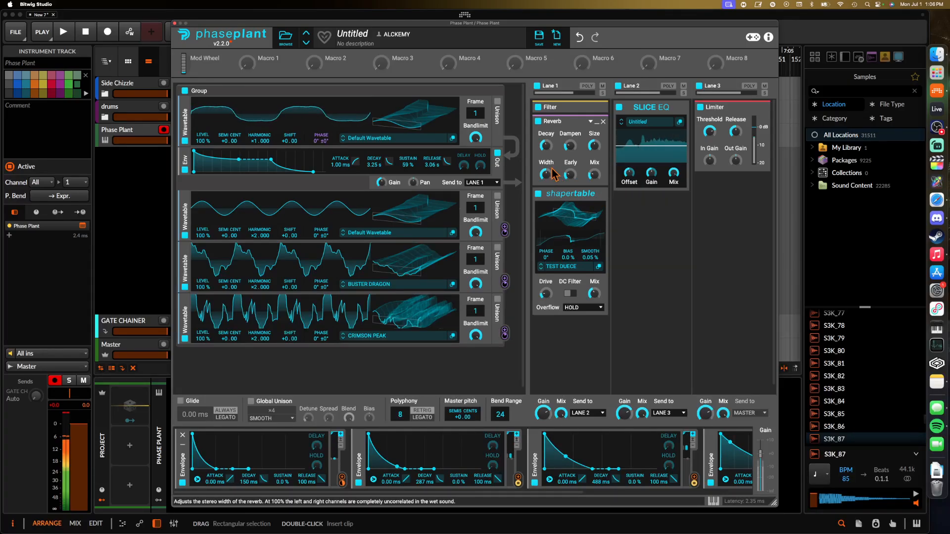
pyautogui.moveTo(594, 175); pyautogui.dragTo(595, 174)
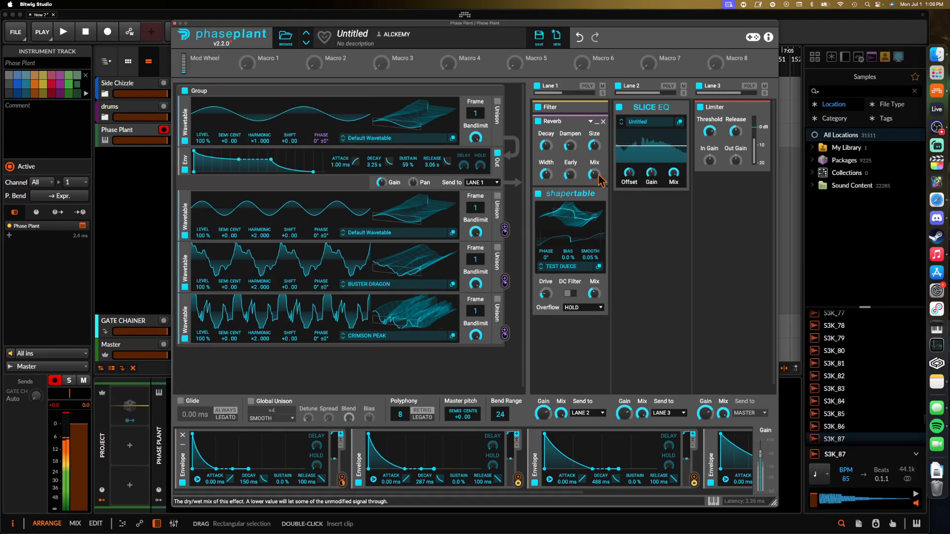
# Collapse the first three Envelope modulators in the modulator row.
pyautogui.click(182, 445)
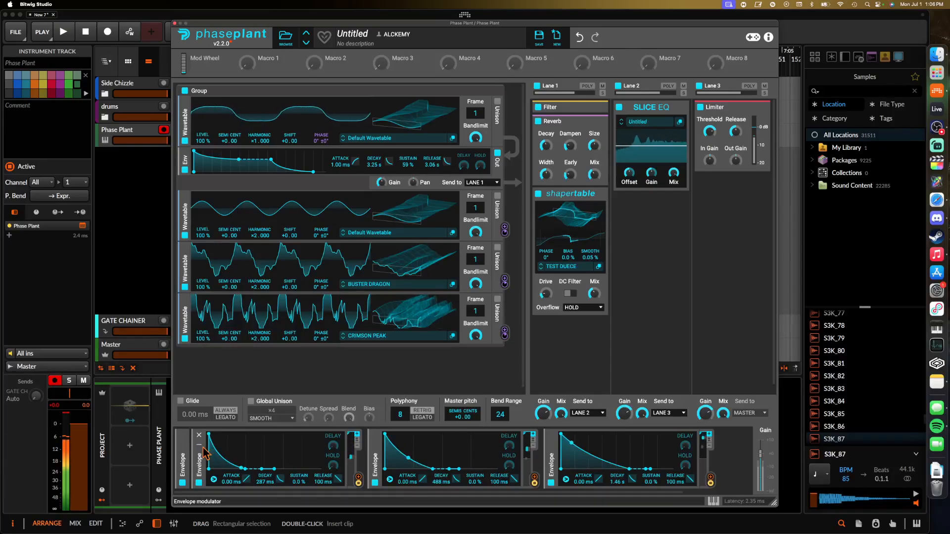
pyautogui.click(201, 445)
pyautogui.click(217, 450)
# Add an LFO modulator assigned to the master pitch, set its rate to 0.161 Hz and collapse it.
pyautogui.click(463, 460)
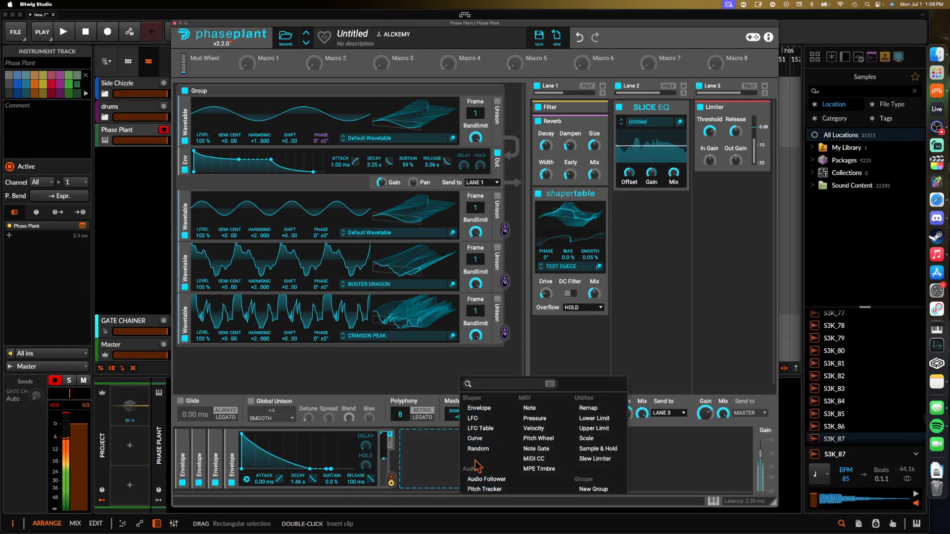
pyautogui.click(477, 477)
pyautogui.moveTo(597, 483); pyautogui.dragTo(463, 421)
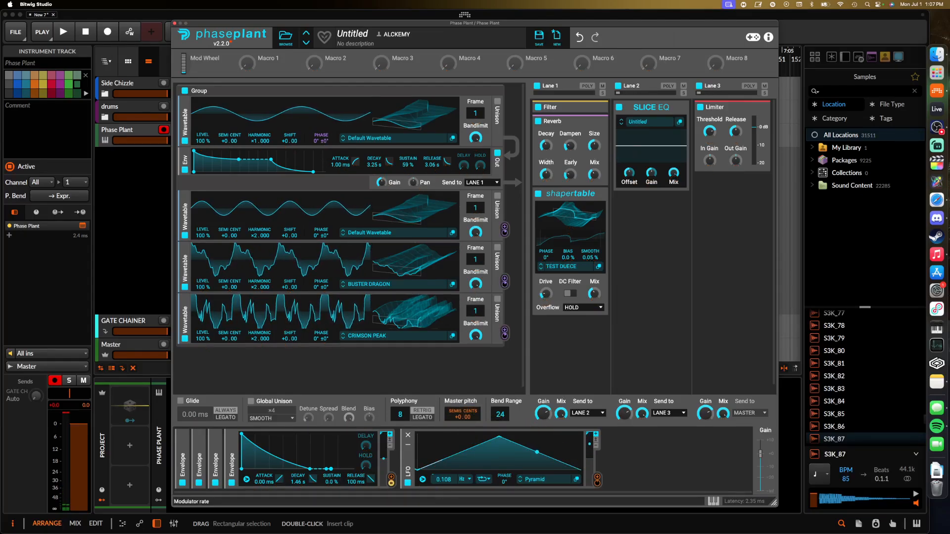
pyautogui.moveTo(441, 481); pyautogui.dragTo(441, 480)
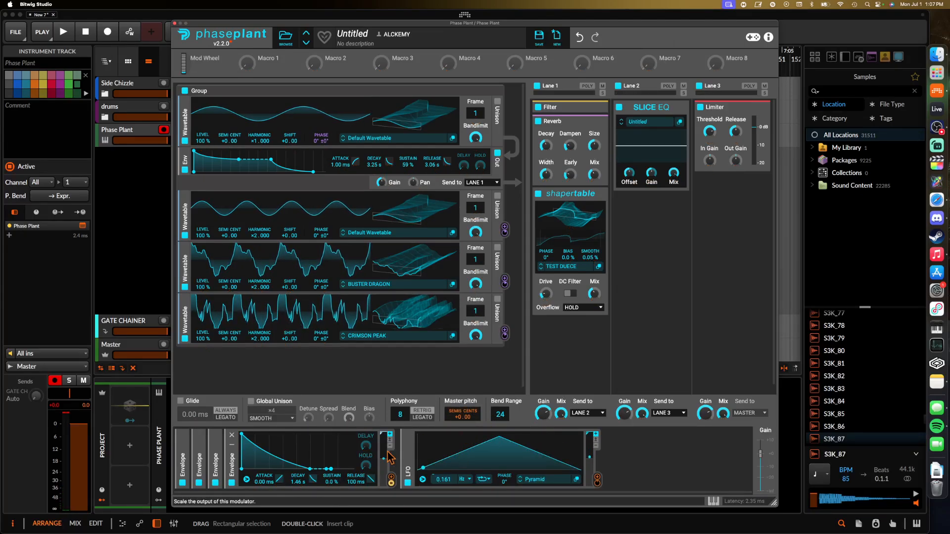
pyautogui.click(409, 451)
# Add a Convolver with the Garage Ramp Above impulse response below the Shaper Table in Lane 1, and trim the response's start.
pyautogui.click(569, 337)
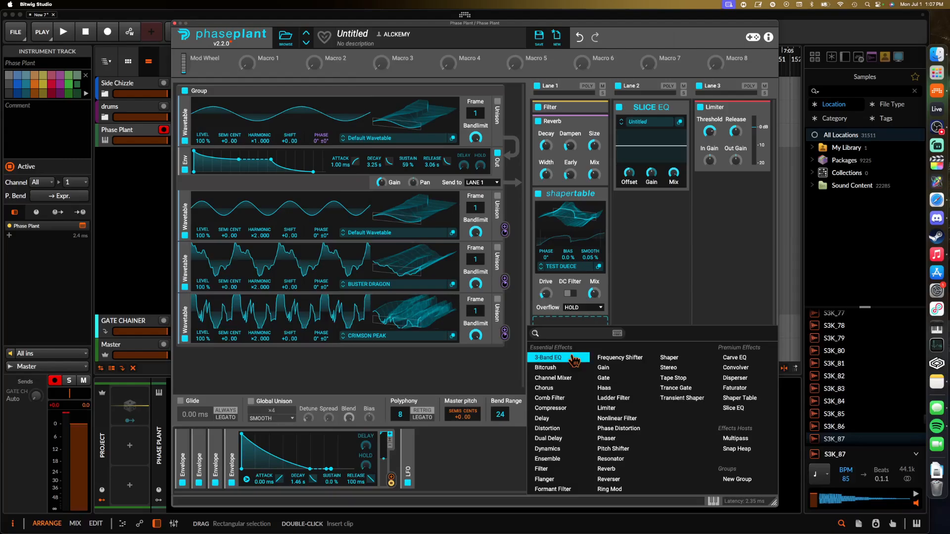
pyautogui.click(740, 379)
pyautogui.click(564, 379)
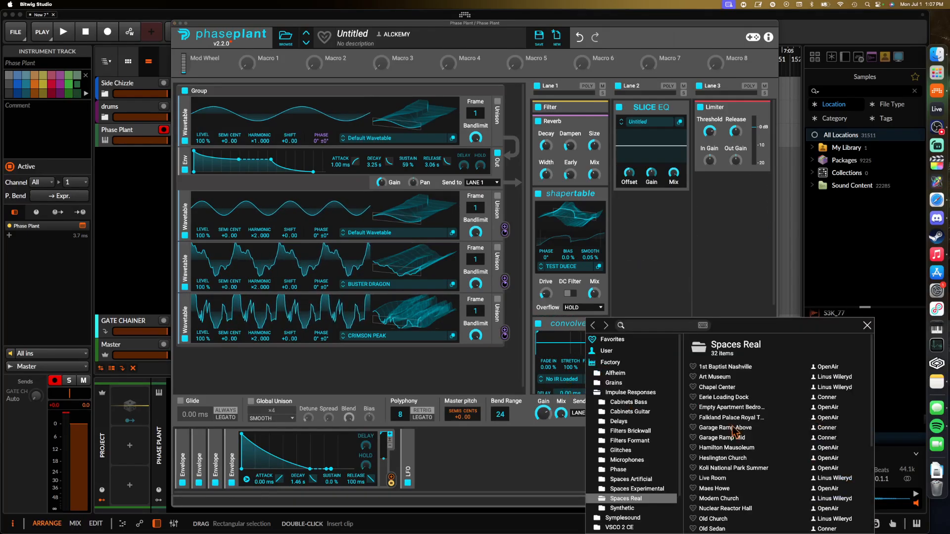
pyautogui.click(731, 427)
pyautogui.click(560, 312)
pyautogui.moveTo(536, 340)
pyautogui.mouseDown()
pyautogui.moveTo(564, 341)
pyautogui.moveTo(552, 334)
pyautogui.mouseUp()
pyautogui.scroll(-2, 551, 334)
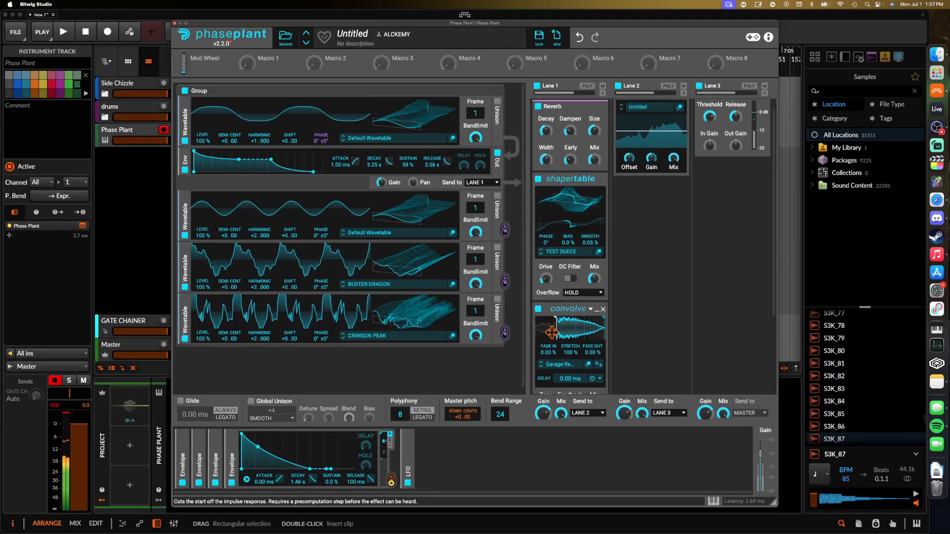
# Collapse the Convolver, Shaper Table and Reverb effects in Lane 1.
pyautogui.scroll(-4, 552, 333)
pyautogui.scroll(-1, 552, 332)
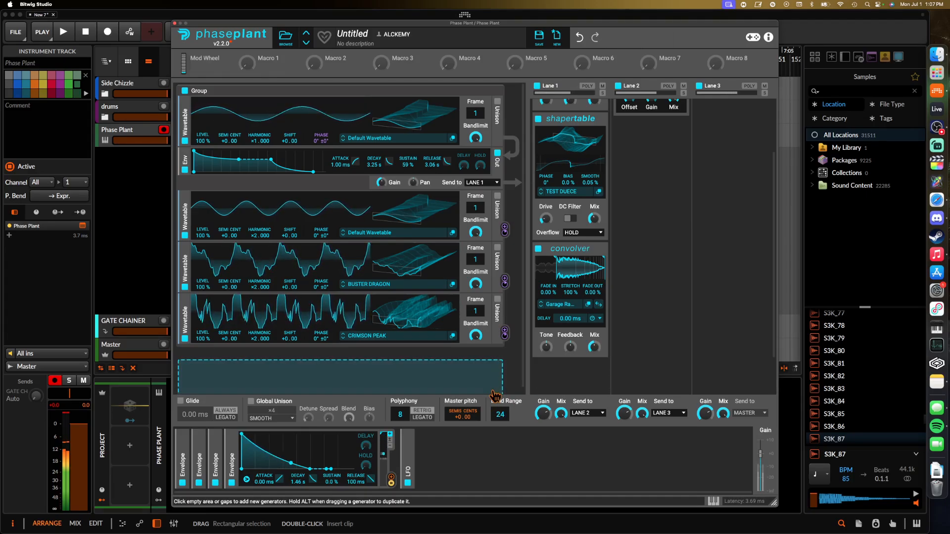
pyautogui.scroll(3, 600, 260)
pyautogui.scroll(2, 600, 261)
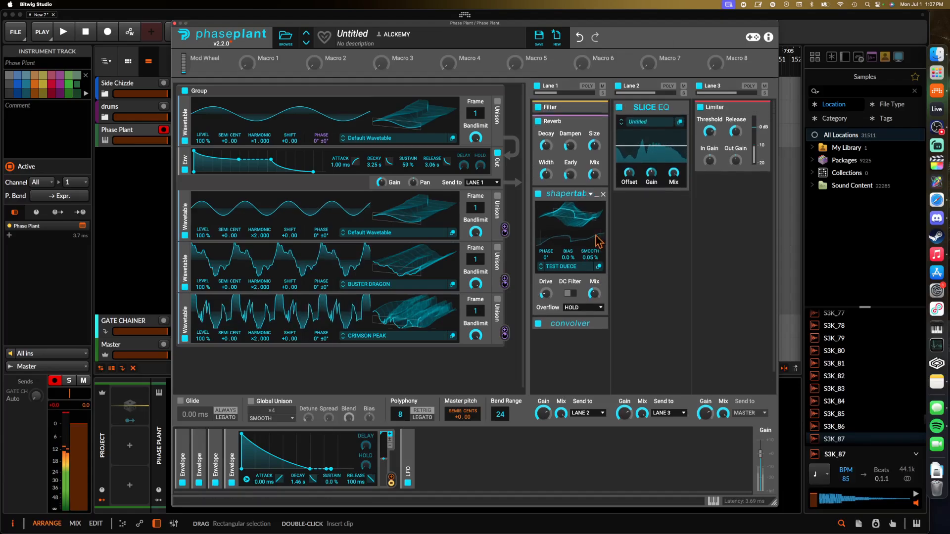
pyautogui.click(596, 194)
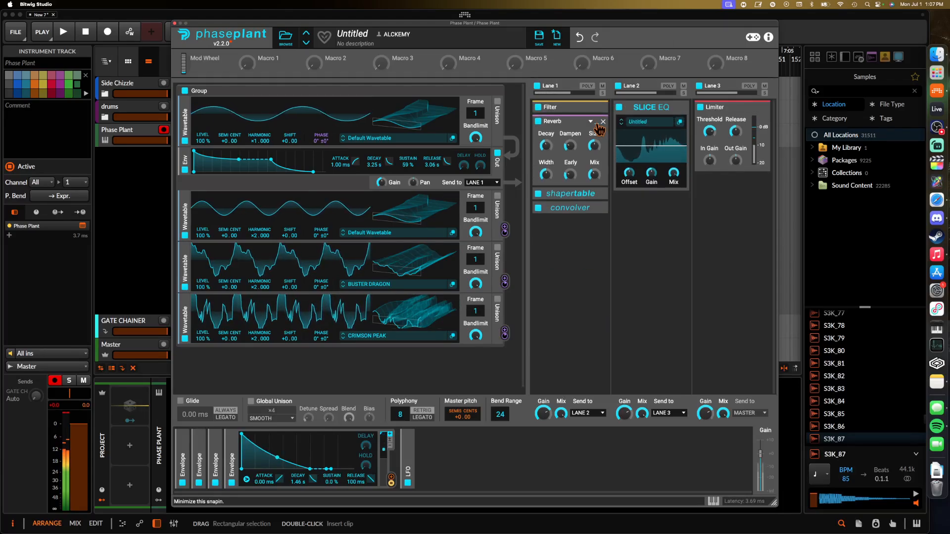
pyautogui.click(598, 126)
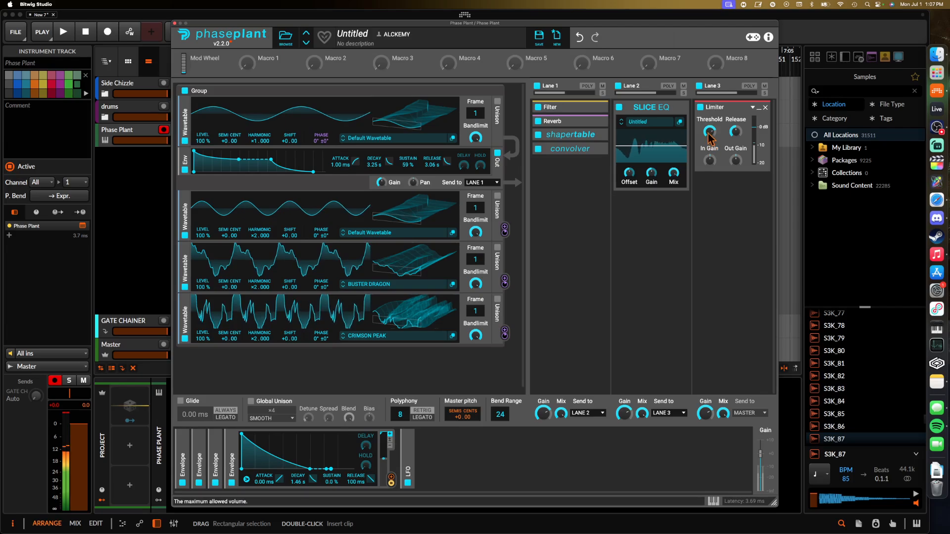
# Nudge the Limiter's input gain and set the group envelope's decay to 3.09 s and sustain to 22 %.
pyautogui.moveTo(710, 159); pyautogui.dragTo(710, 157)
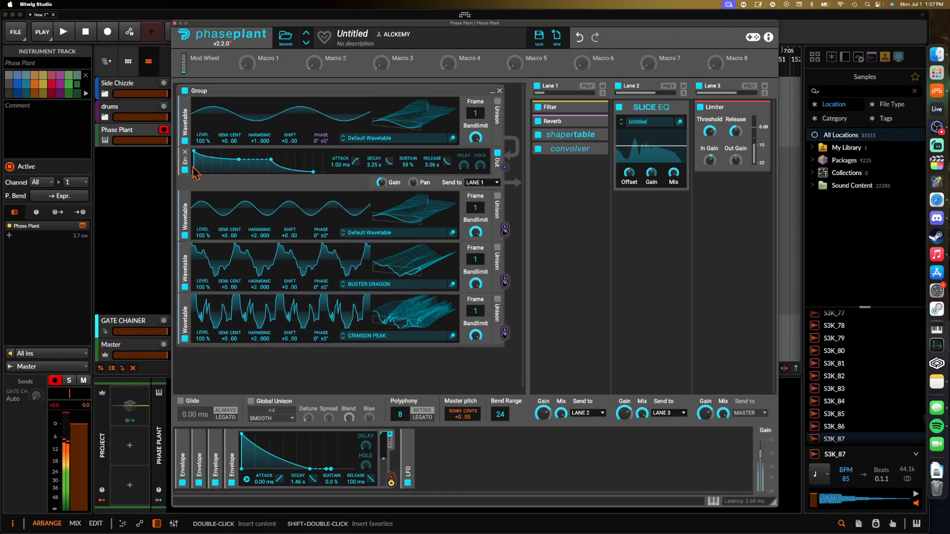
pyautogui.moveTo(235, 162); pyautogui.dragTo(238, 166)
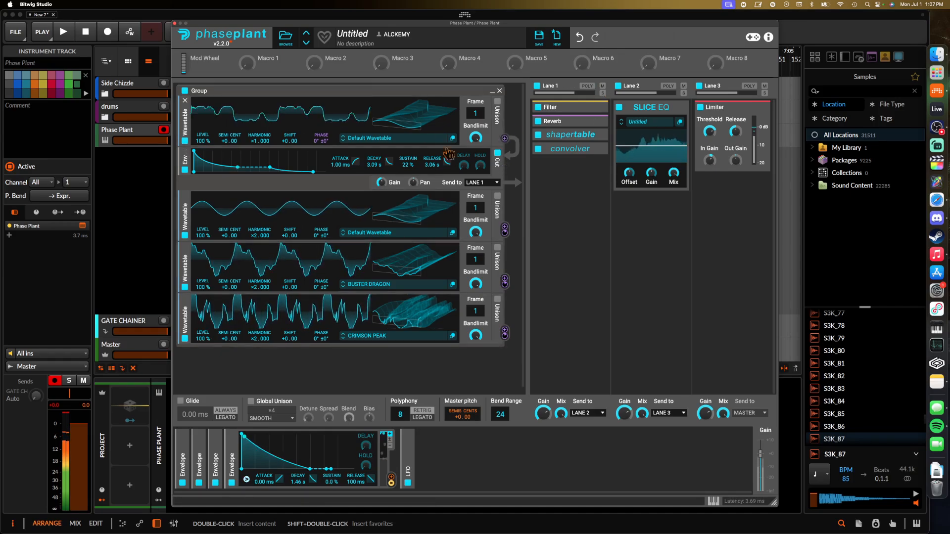
# Expand the Shaper Table and switch it off and back on to compare the sound with and without it.
pyautogui.click(598, 136)
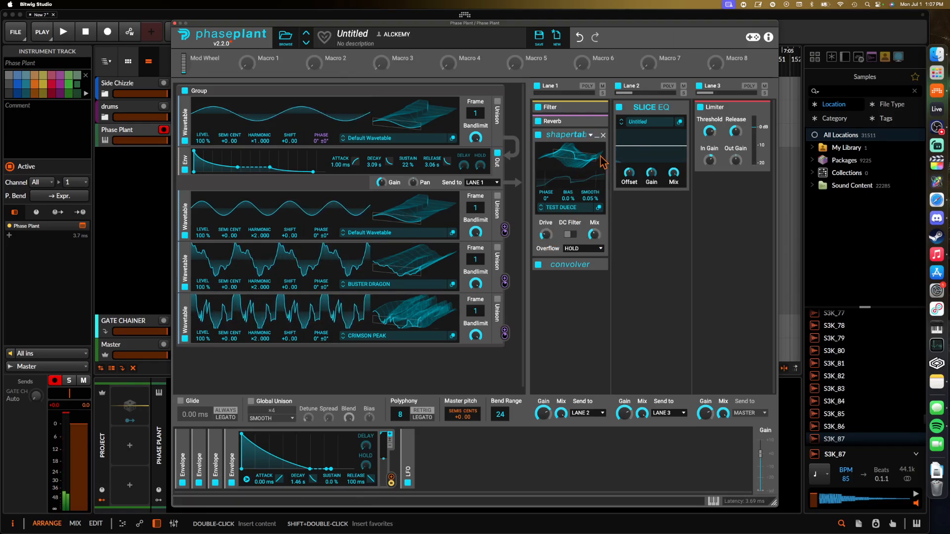
pyautogui.click(538, 135)
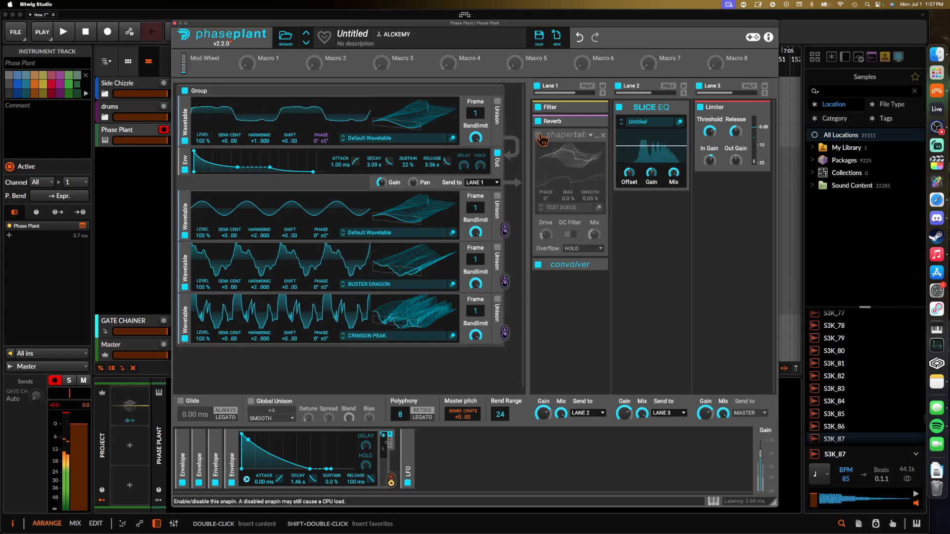
pyautogui.click(539, 135)
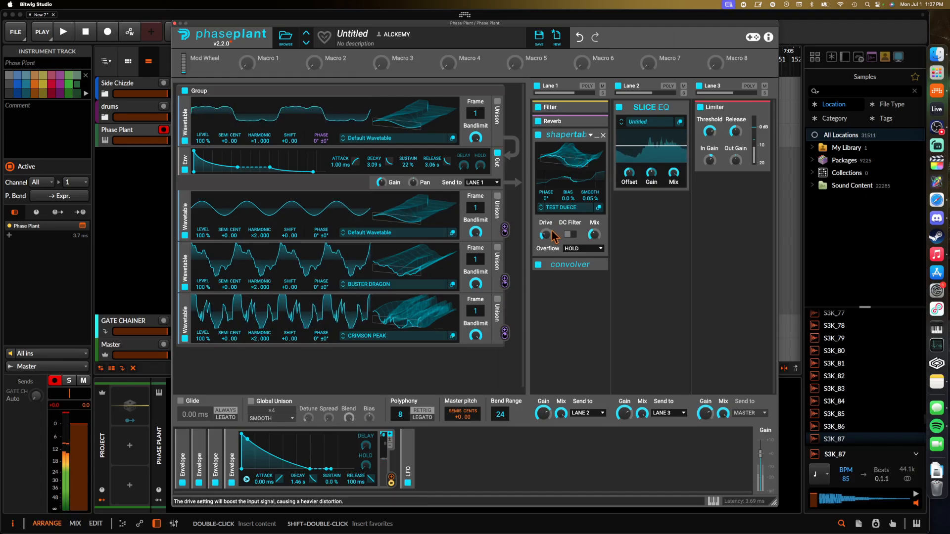
pyautogui.moveTo(546, 235)
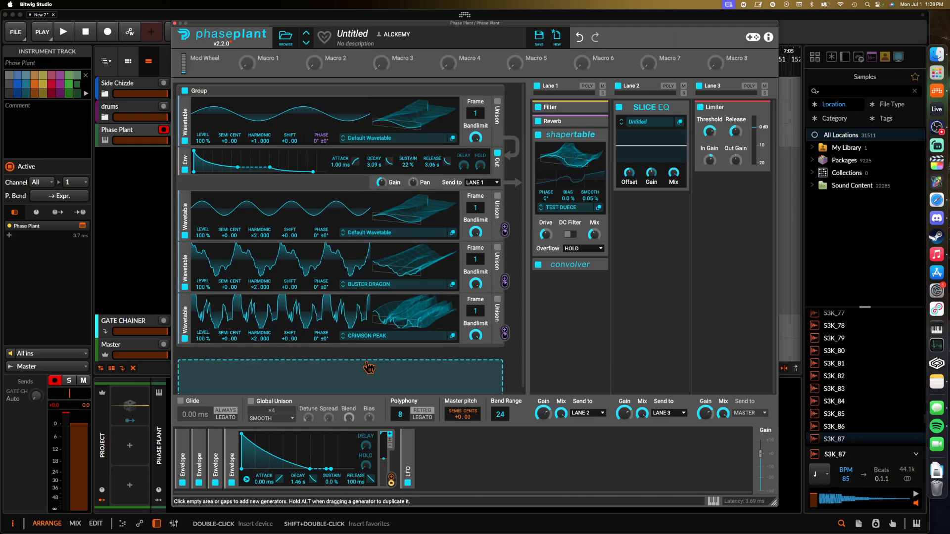
# Add a Remap modulator after the LFO in the modulator row.
pyautogui.click(449, 445)
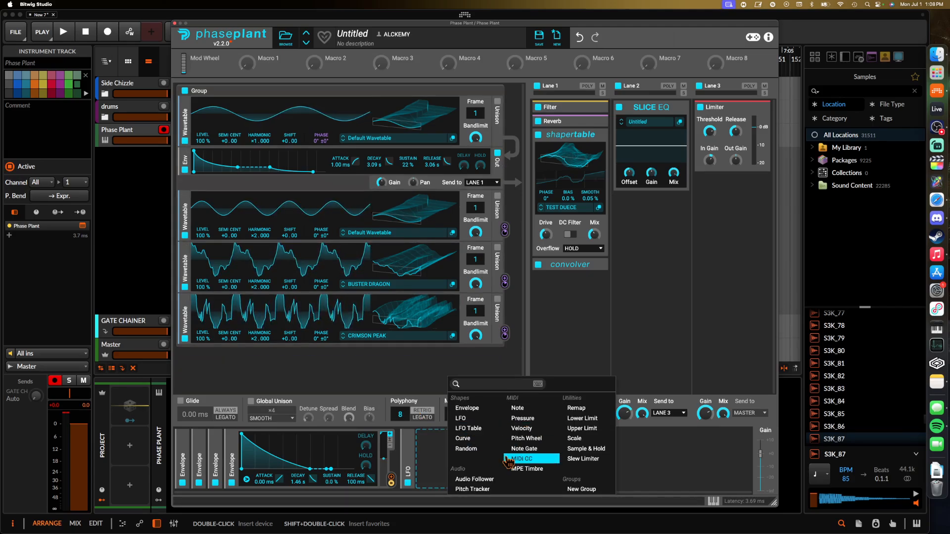
pyautogui.press('Escape')
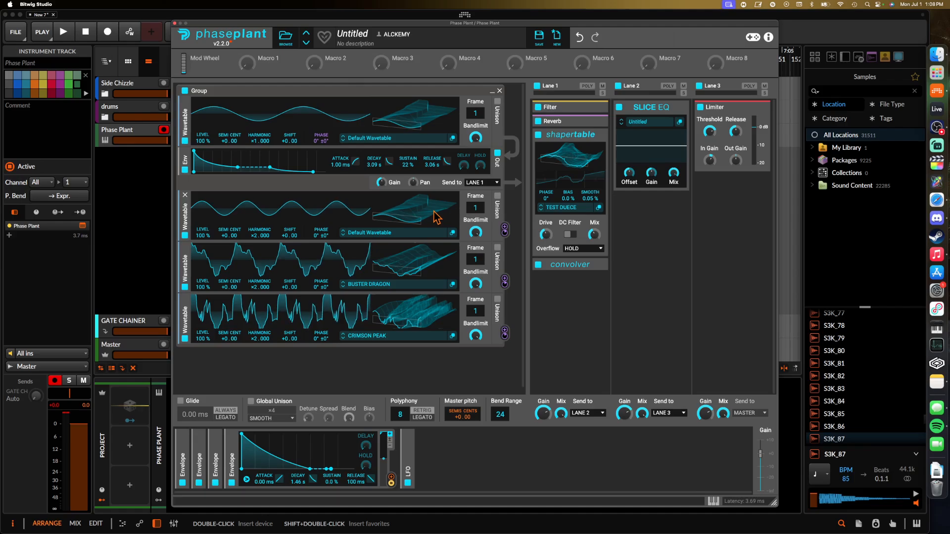
pyautogui.click(443, 460)
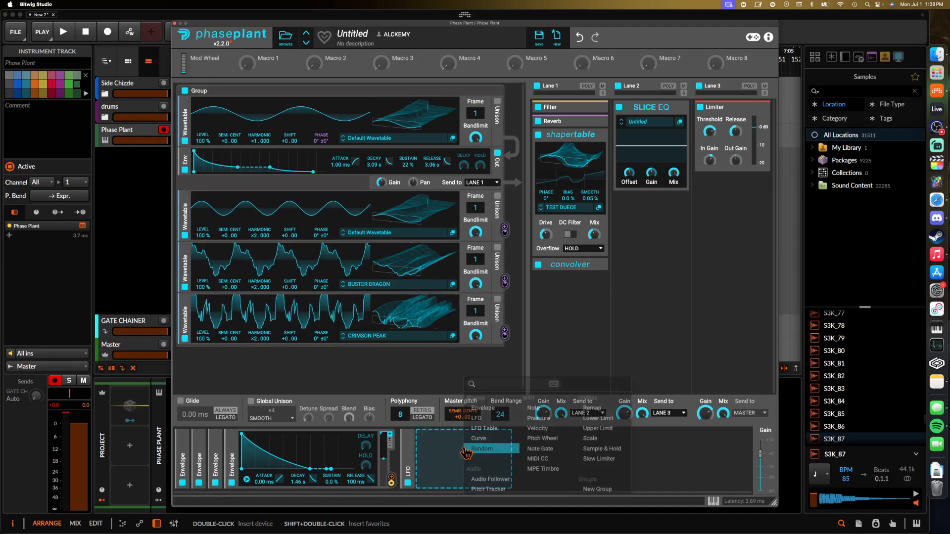
pyautogui.click(592, 408)
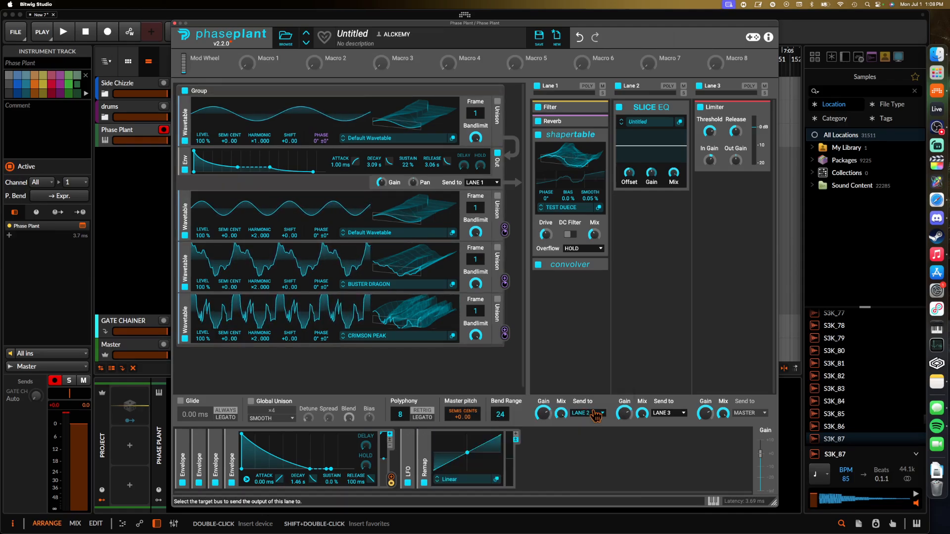
# Load the Minor curve from the factory Scales (24 semis) folder into the Remap modulator.
pyautogui.click(469, 483)
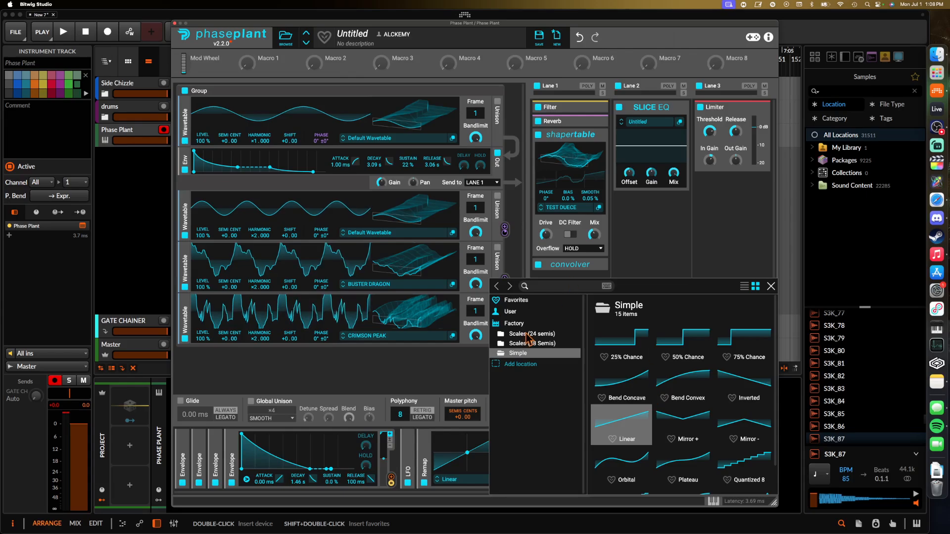
pyautogui.click(512, 312)
pyautogui.click(520, 335)
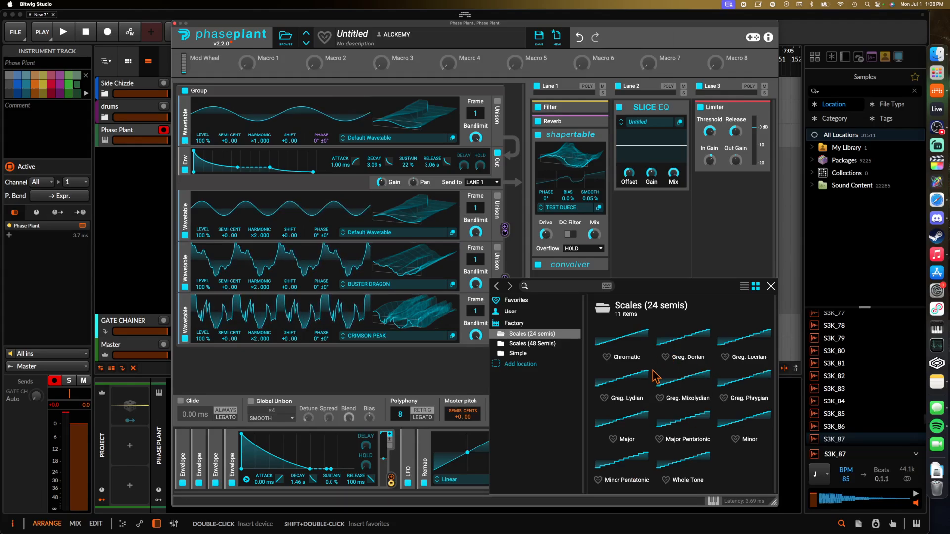
pyautogui.click(533, 344)
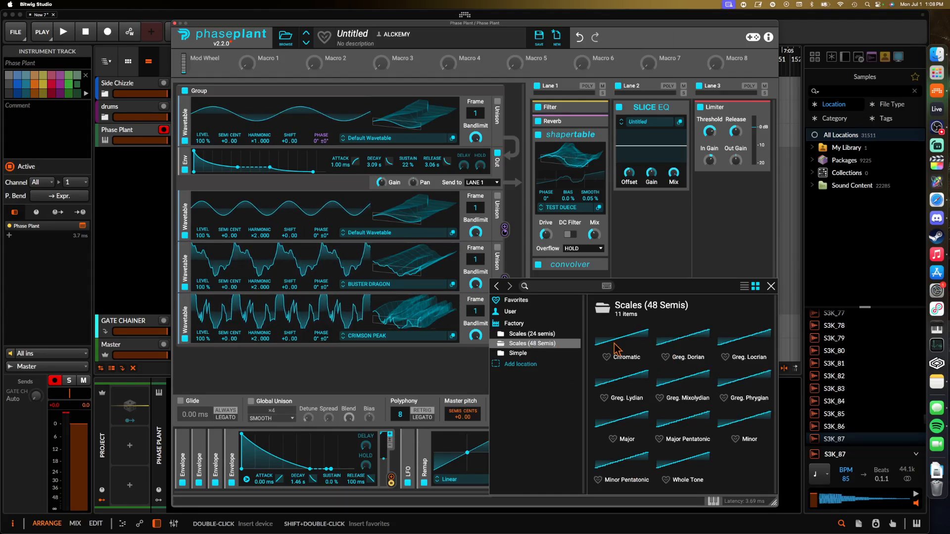
pyautogui.click(531, 328)
pyautogui.click(544, 335)
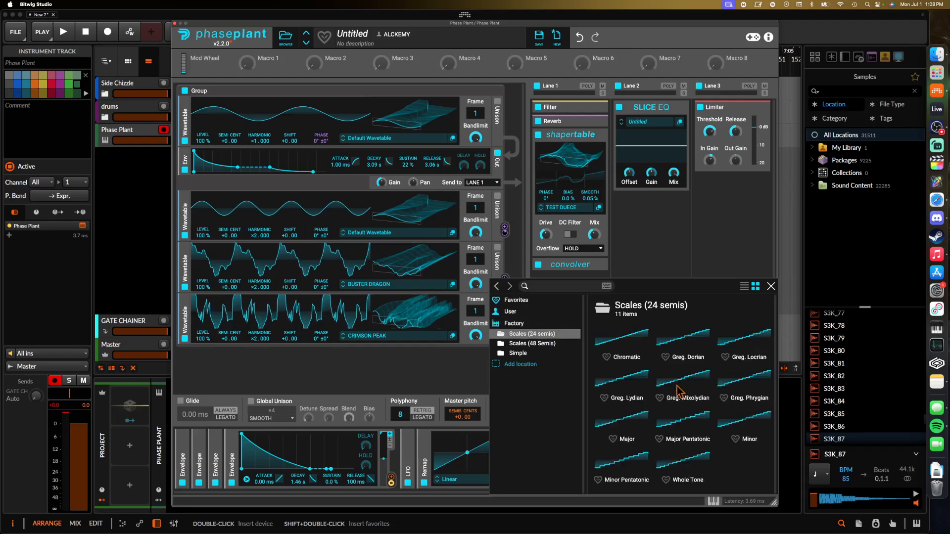
pyautogui.click(750, 425)
pyautogui.click(437, 444)
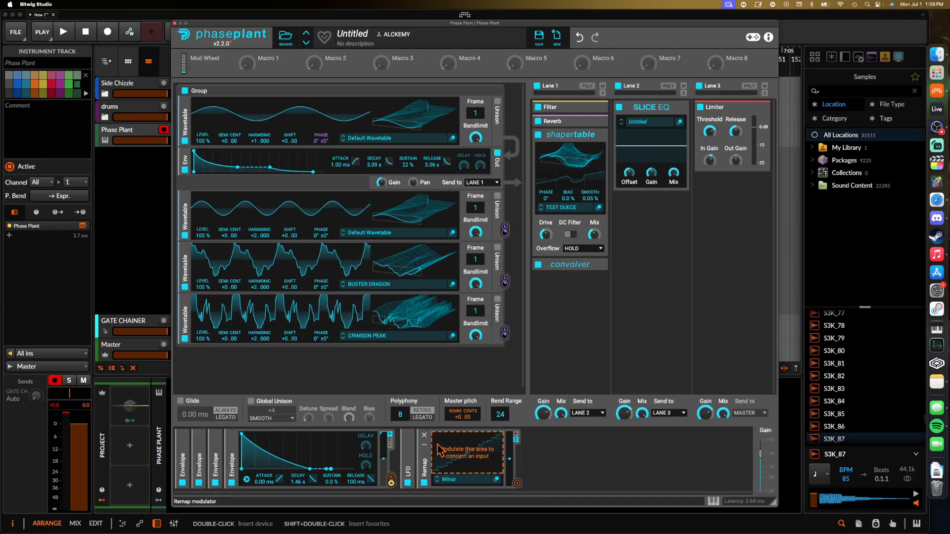
# Expand the existing LFO and insert a second LFO between it and the Remap modulator.
pyautogui.click(408, 450)
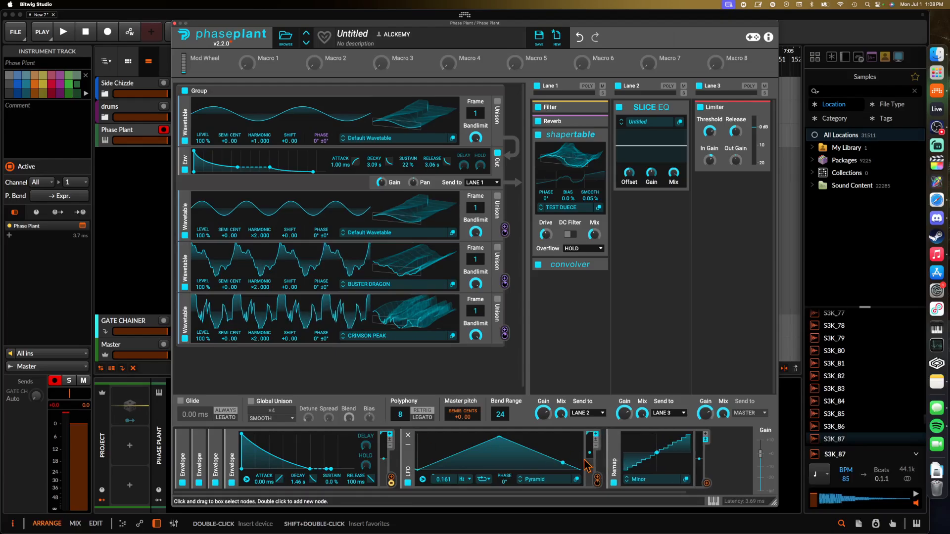
pyautogui.click(608, 466)
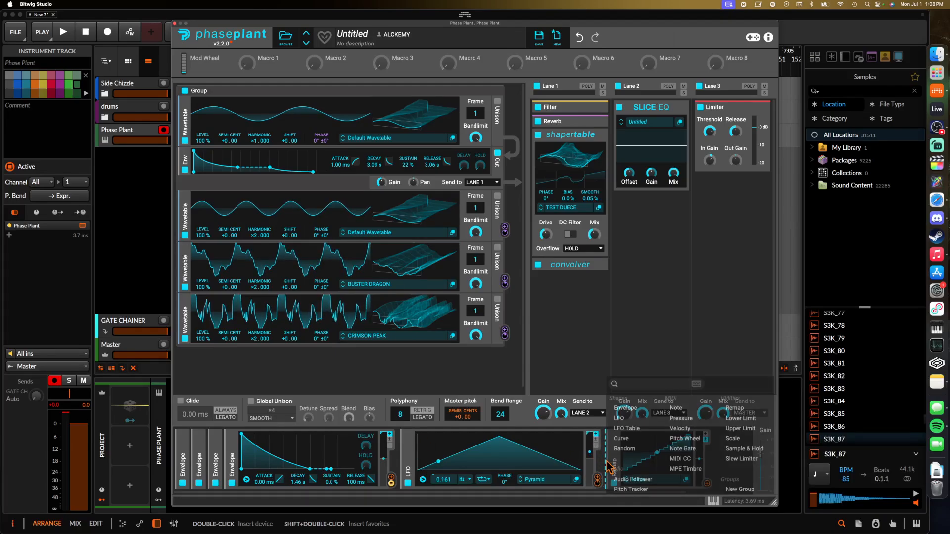
pyautogui.click(619, 419)
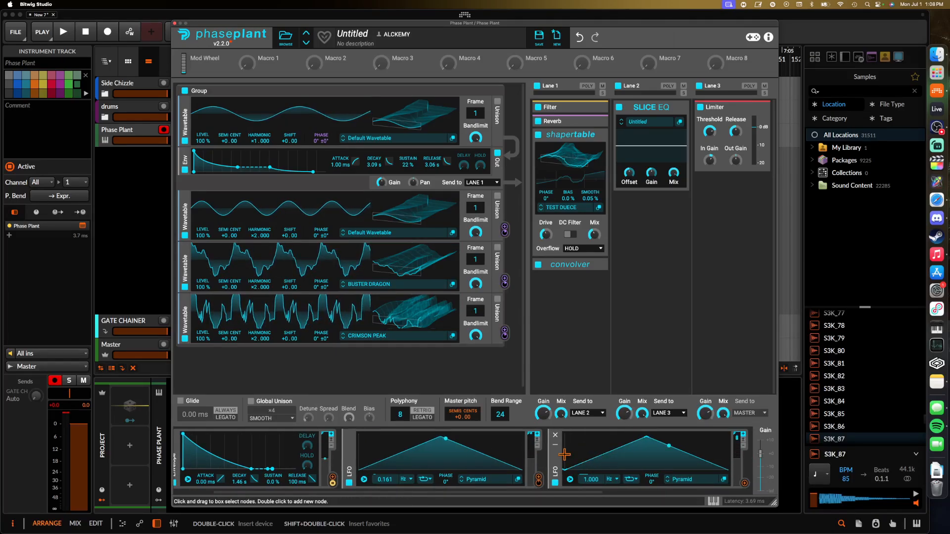
# Draw an eight-step pattern in the new LFO with levels of about 90, 35, 65, 57, 14, 61, 83 and 36 %.
pyautogui.click(724, 480)
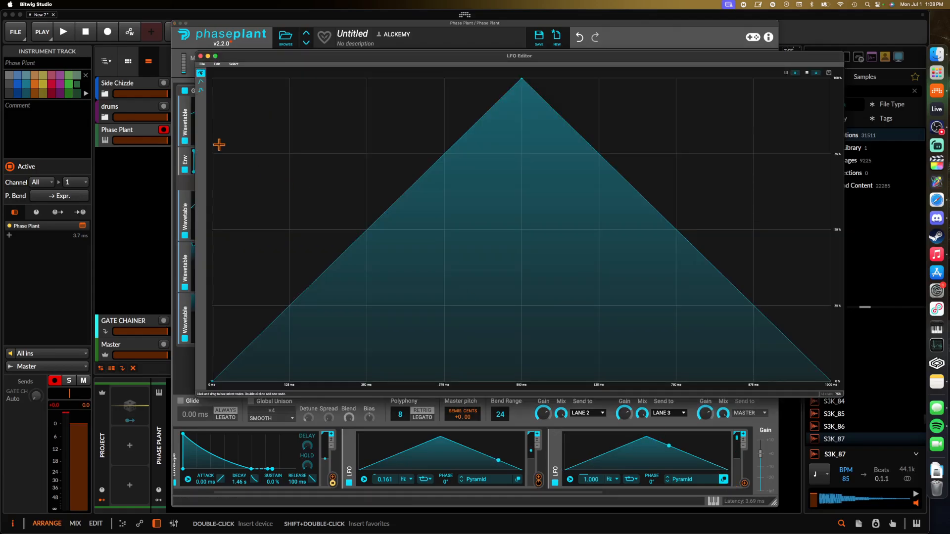
pyautogui.click(201, 91)
pyautogui.click(231, 109)
pyautogui.click(399, 184)
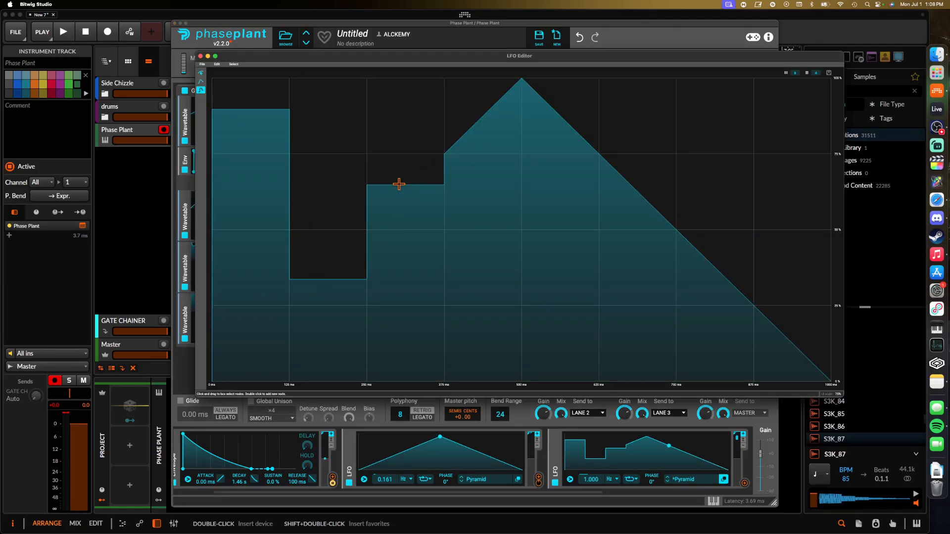
pyautogui.click(343, 160)
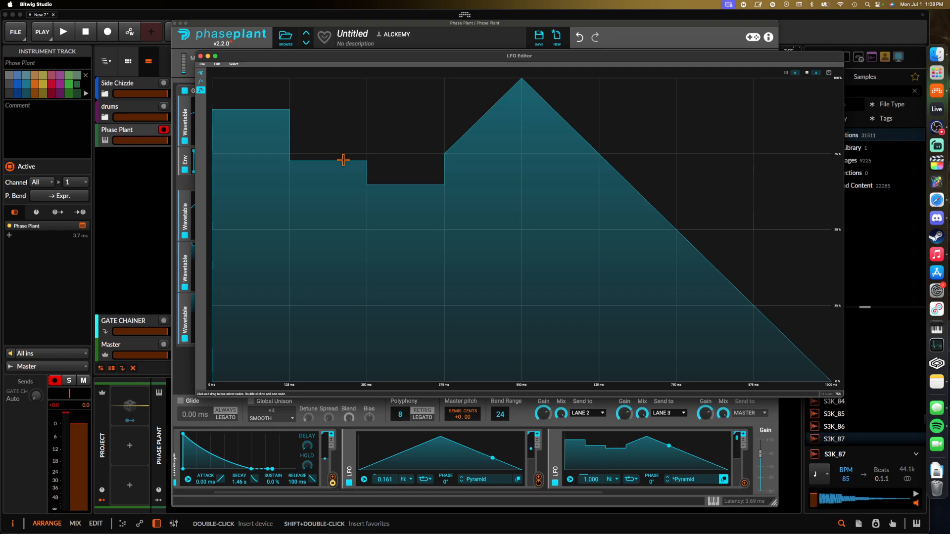
pyautogui.click(340, 276)
pyautogui.click(475, 207)
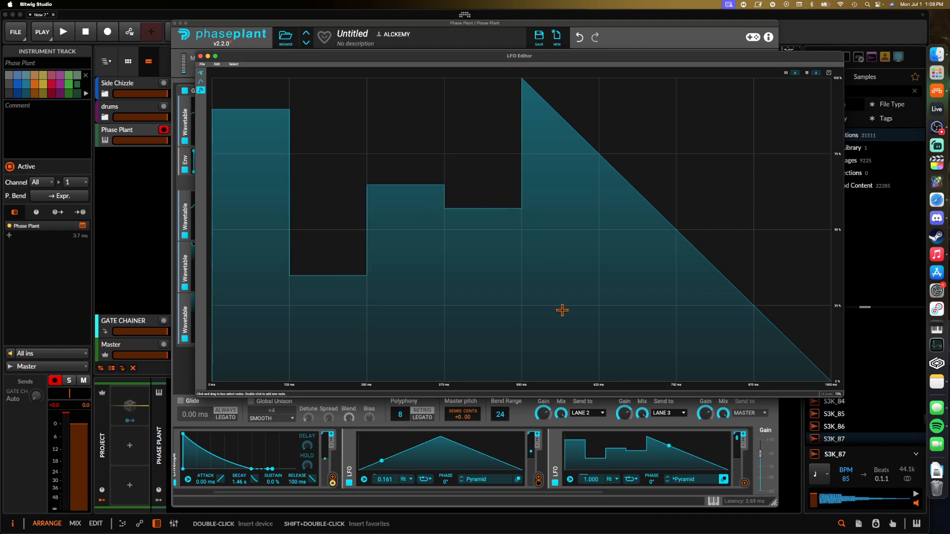
pyautogui.click(565, 339)
pyautogui.click(620, 195)
pyautogui.click(706, 130)
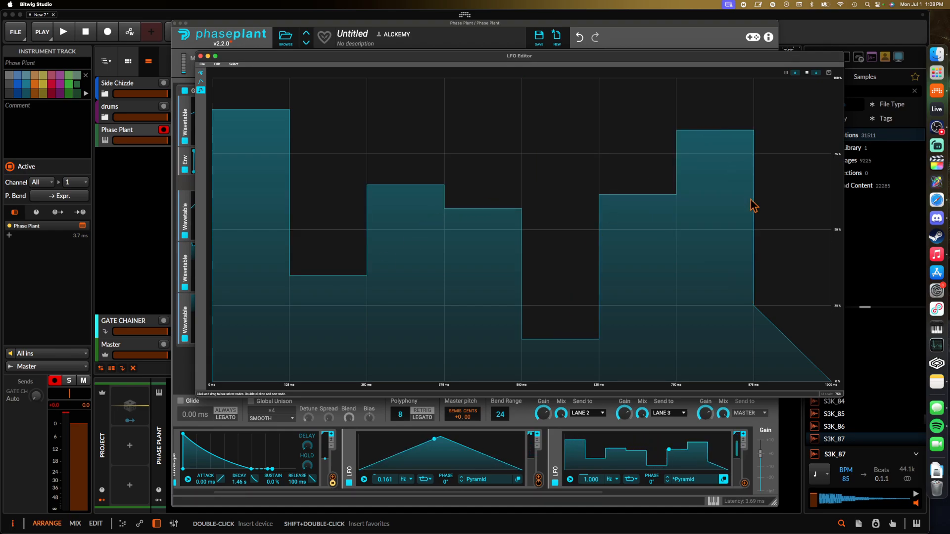
pyautogui.click(799, 273)
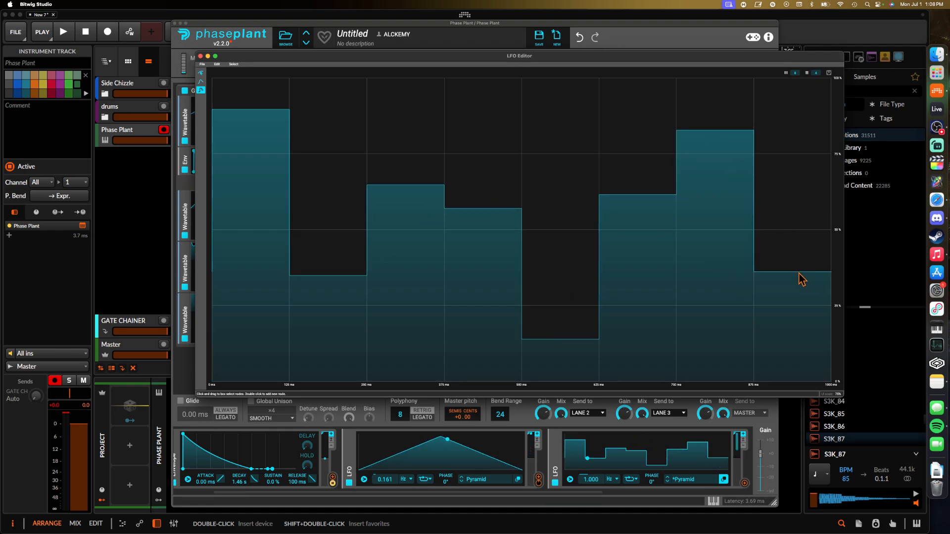
pyautogui.click(200, 56)
# Switch the stepped LFO's rate to tempo sync at 8/4 and assign the LFO to the Remap modulator's input.
pyautogui.click(612, 479)
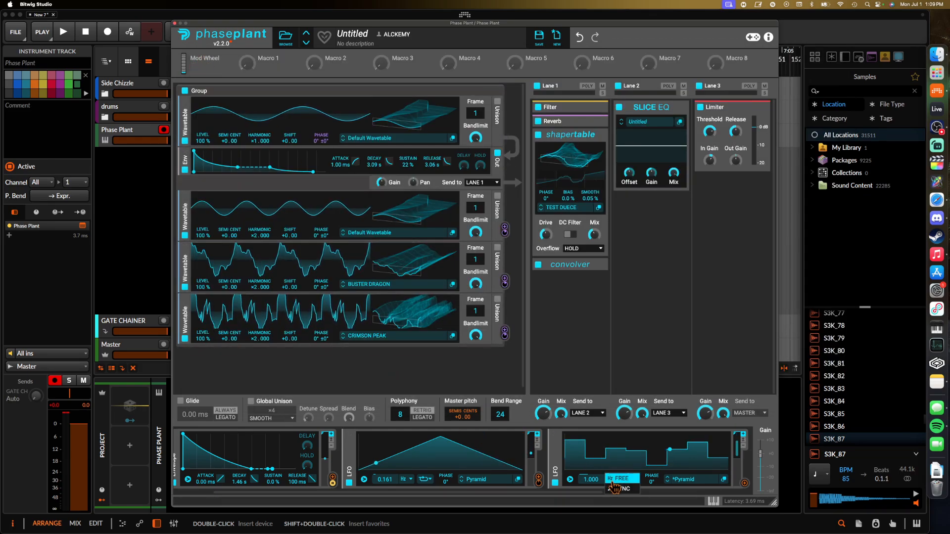
pyautogui.click(616, 489)
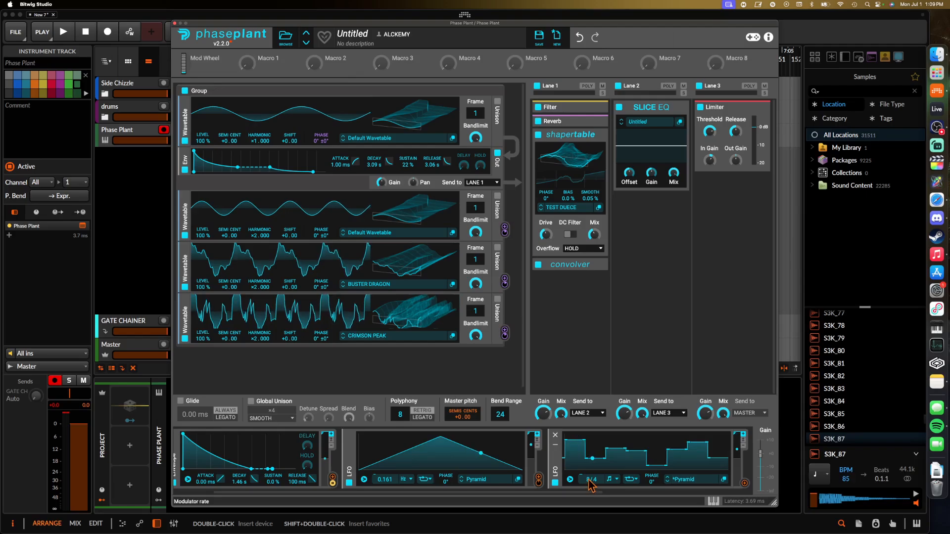
pyautogui.hscroll(5, 589, 485)
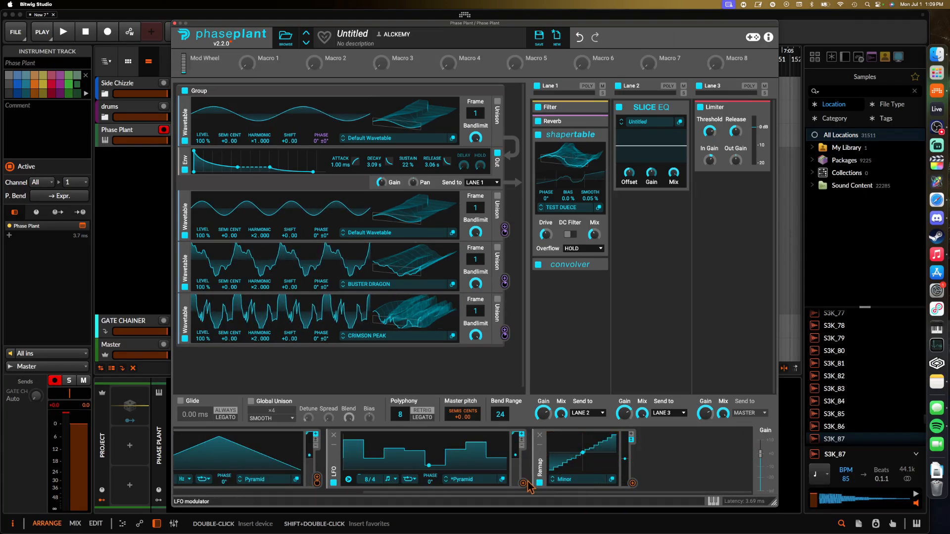
pyautogui.click(523, 484)
pyautogui.click(583, 476)
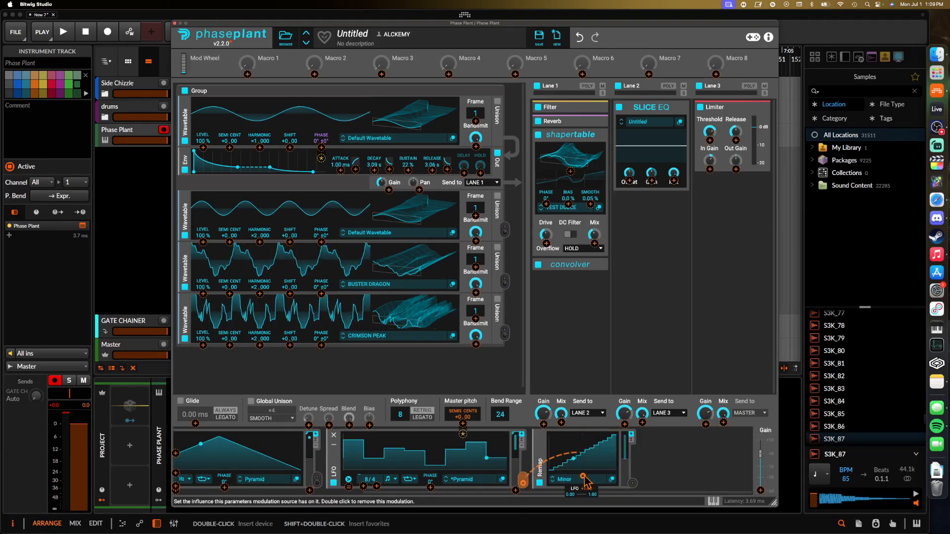
pyautogui.click(434, 447)
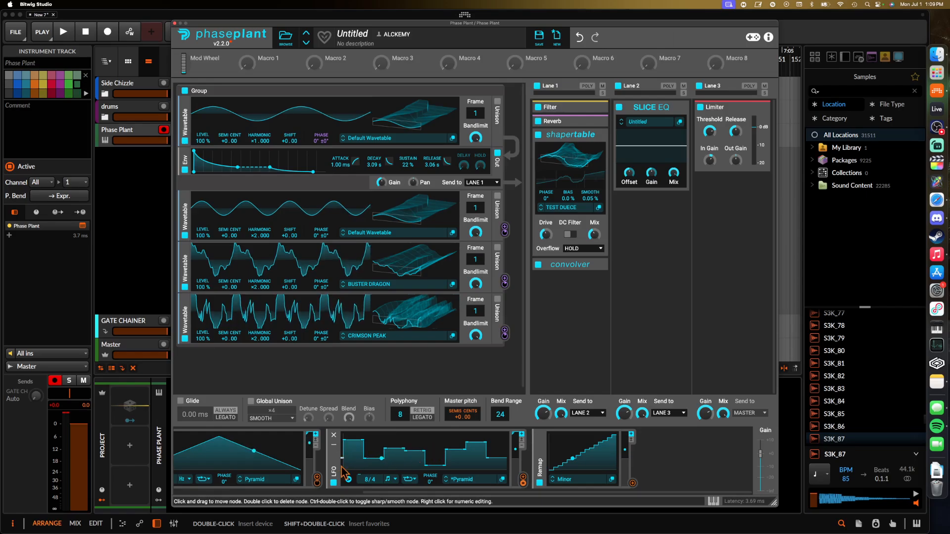
# Assign the Remap modulator to the master pitch with a depth of +24.00 semitones.
pyautogui.click(632, 483)
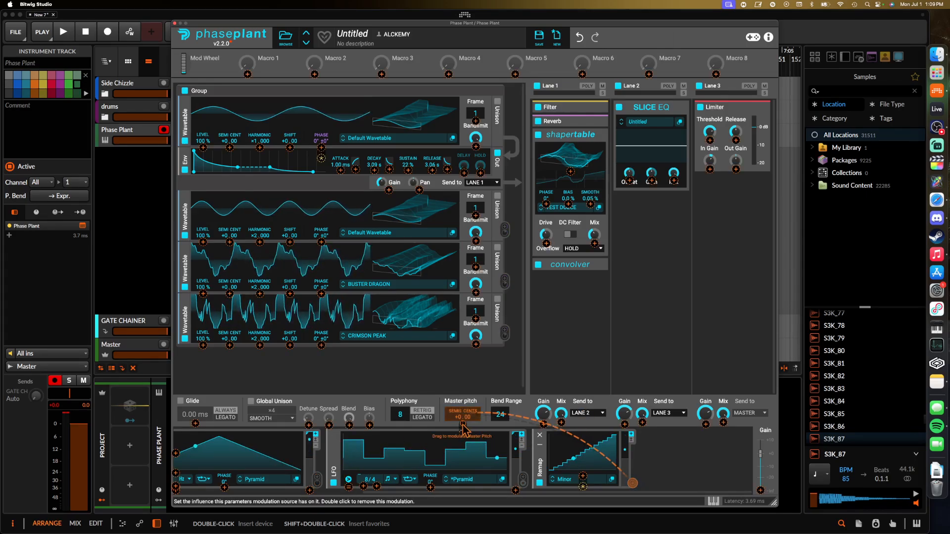
pyautogui.click(462, 424)
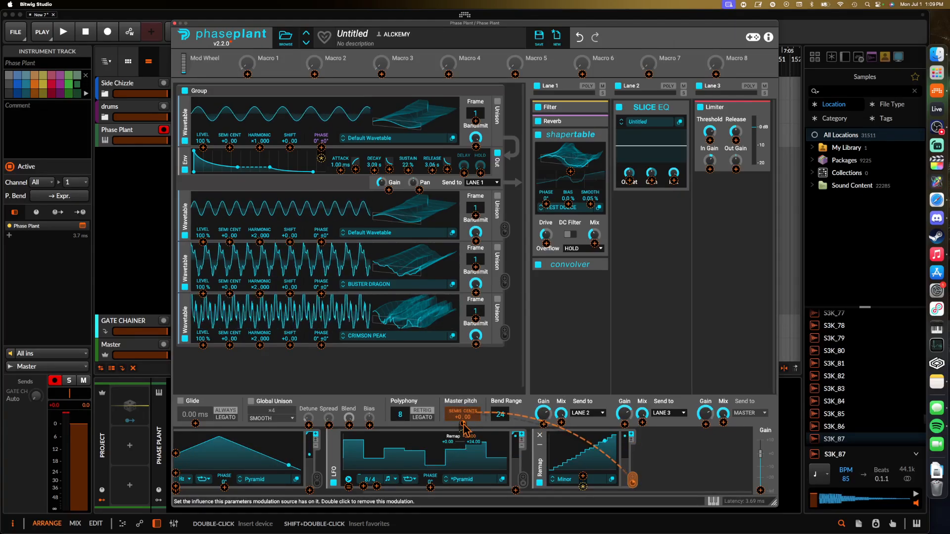
# Switch the Remap modulator's output to bipolar and reapply its modulation of the master pitch.
pyautogui.click(631, 441)
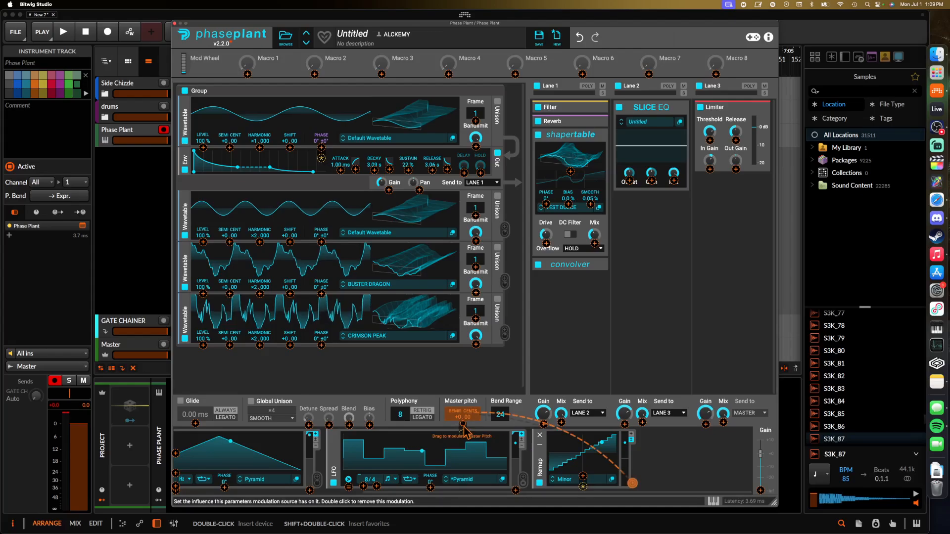
pyautogui.click(462, 434)
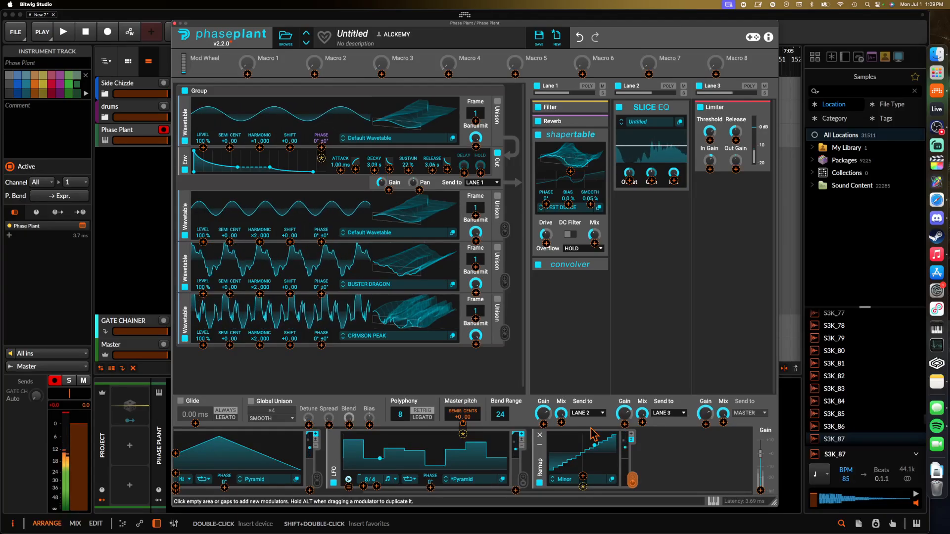
pyautogui.click(660, 450)
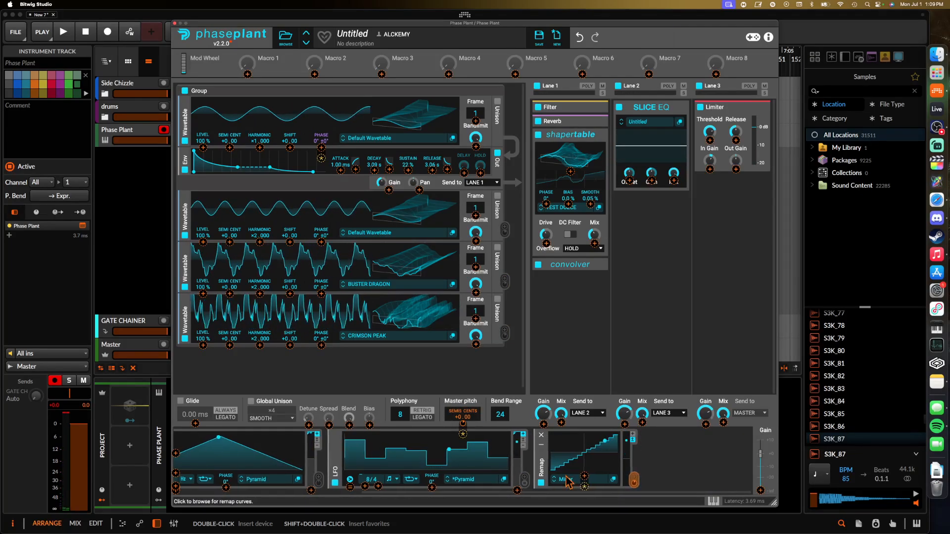
# Try to trigger the fourth envelope from the Remap modulator and trace the modulation source of Lane 1's filter cutoff.
pyautogui.click(632, 478)
pyautogui.hscroll(-5, 476, 482)
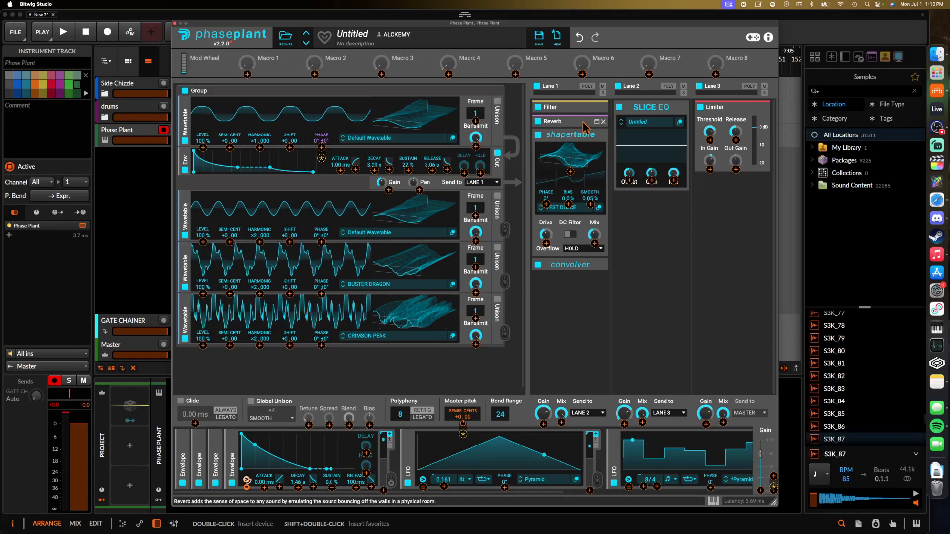
pyautogui.click(569, 107)
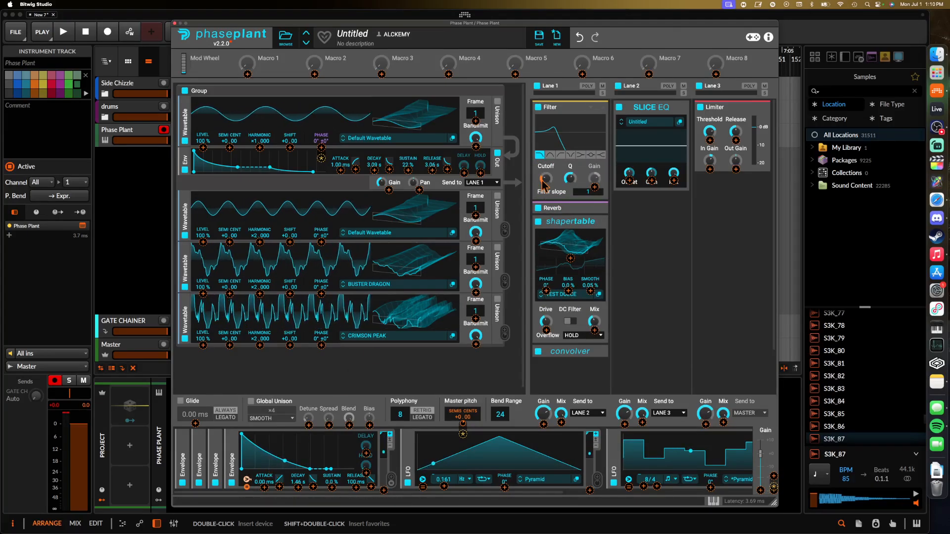
pyautogui.click(546, 198)
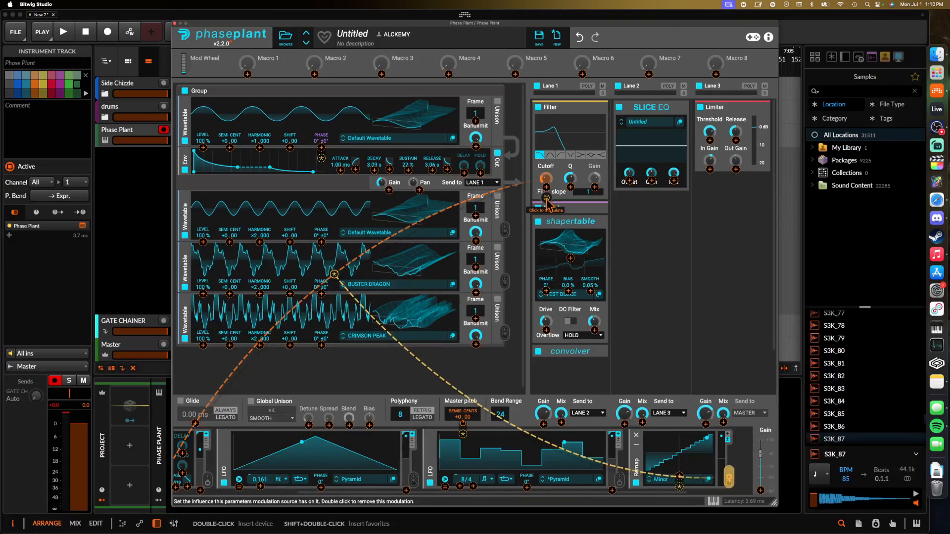
pyautogui.hscroll(-5, 291, 475)
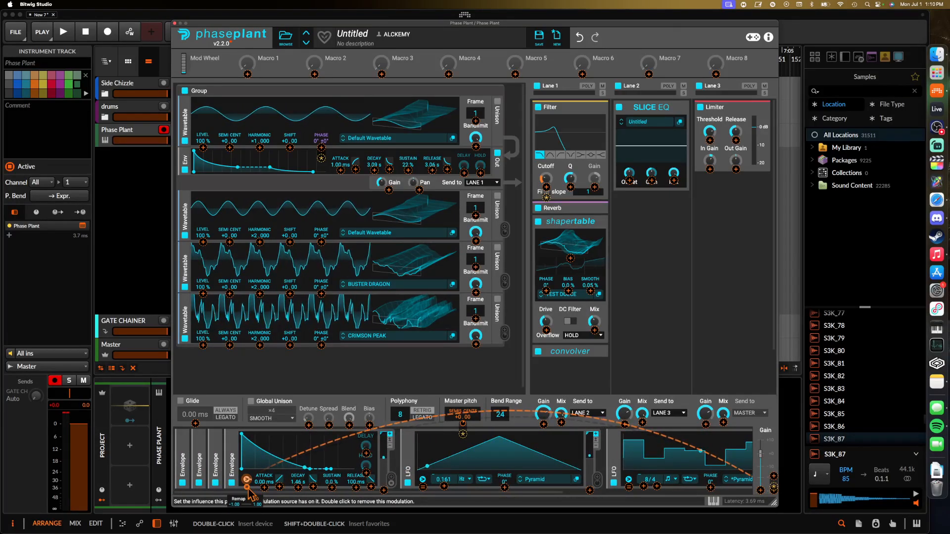
# Expand the first envelope, collapse the first LFO, and assign the stepped LFO to the first envelope's trigger input.
pyautogui.click(183, 451)
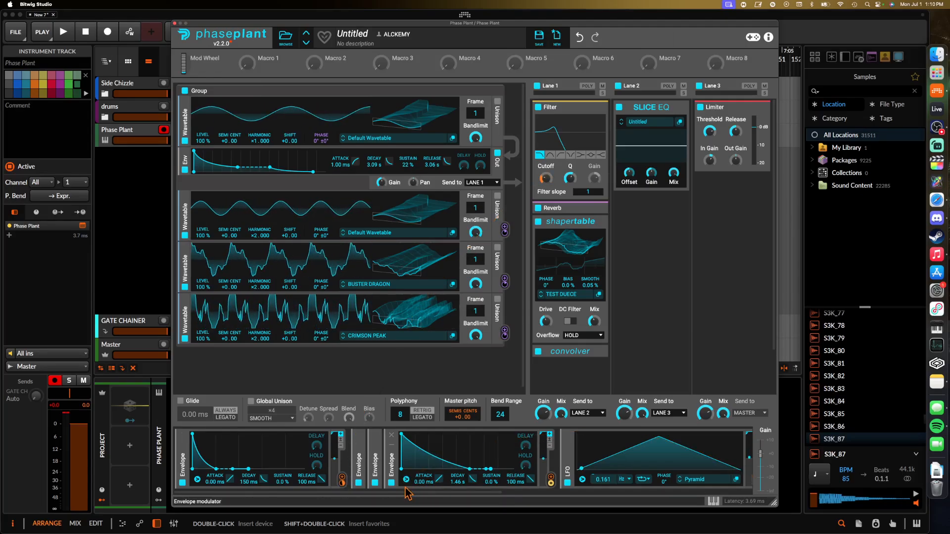
pyautogui.click(567, 446)
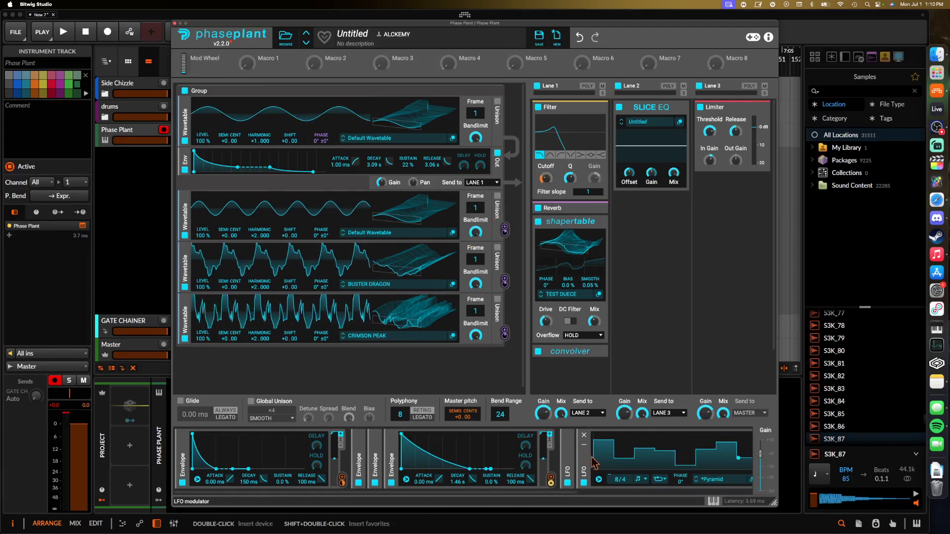
pyautogui.hscroll(3, 603, 484)
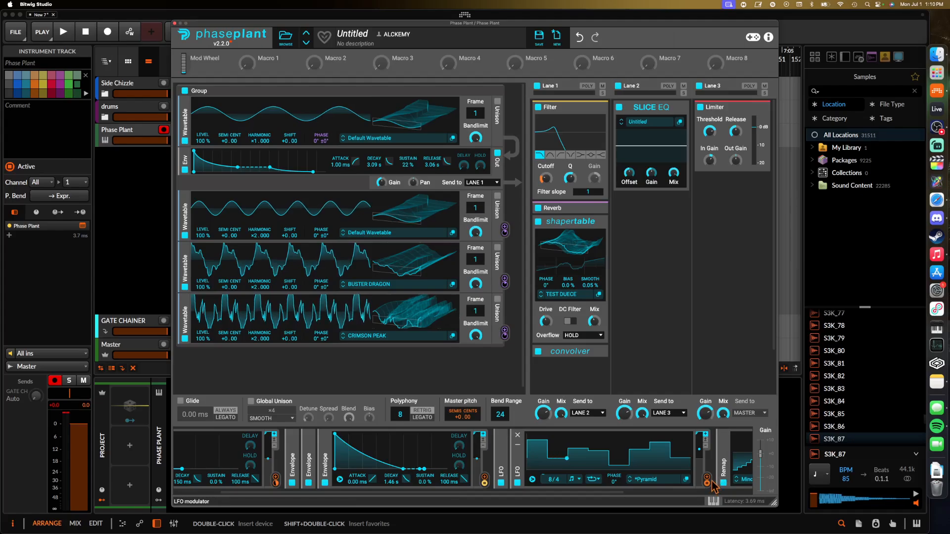
pyautogui.hscroll(5, 713, 486)
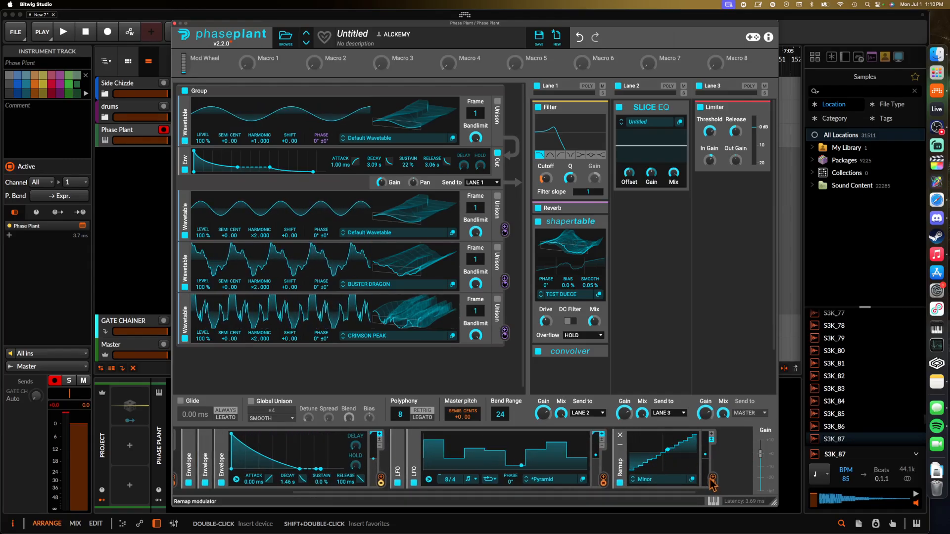
pyautogui.click(603, 480)
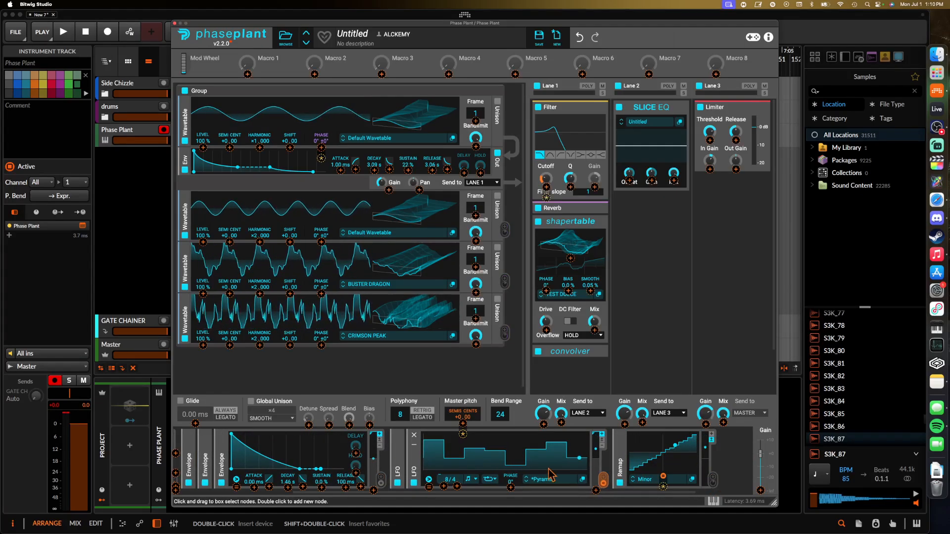
pyautogui.hscroll(-8, 551, 475)
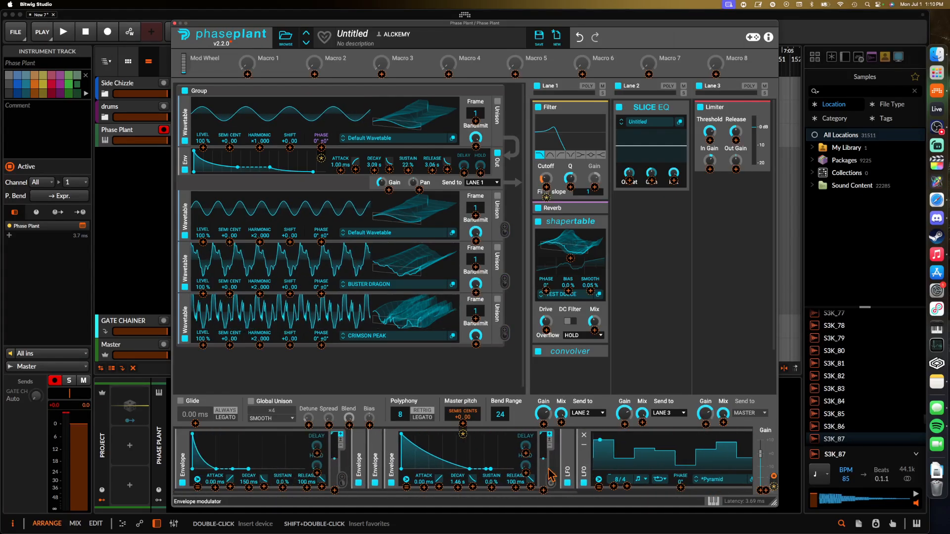
pyautogui.click(197, 480)
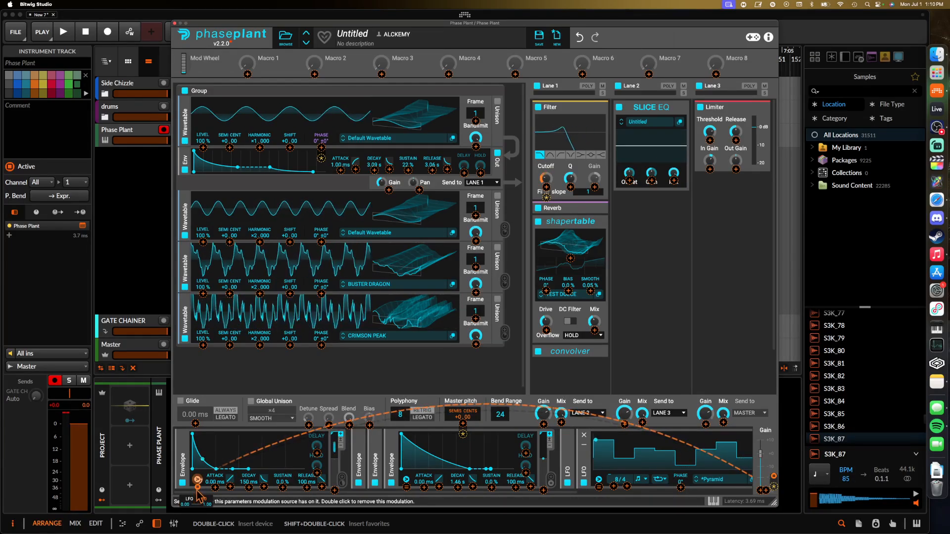
# Set the first envelope's trigger threshold to 0.01, keeping Note Trigger on Auto and Seamless off, and collapse the envelope.
pyautogui.hscroll(2, 593, 465)
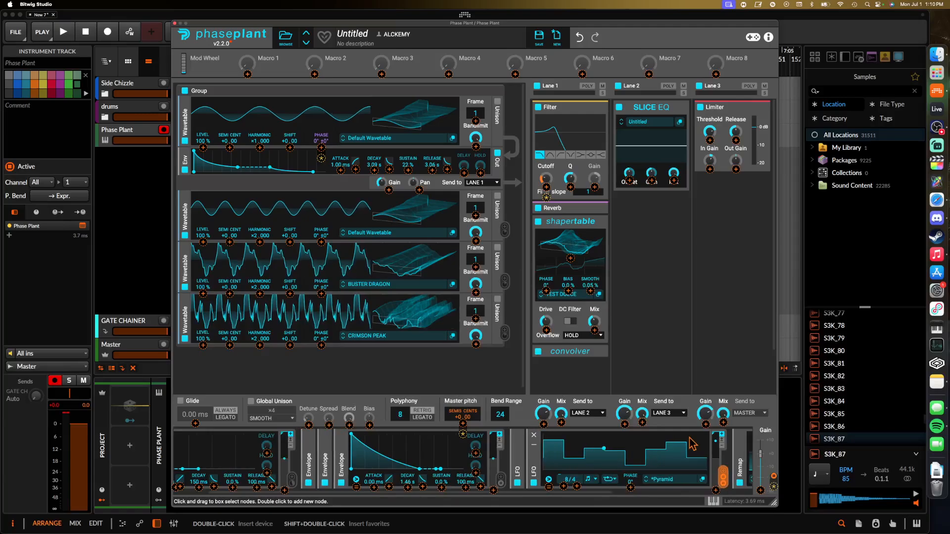
pyautogui.hscroll(-2, 613, 457)
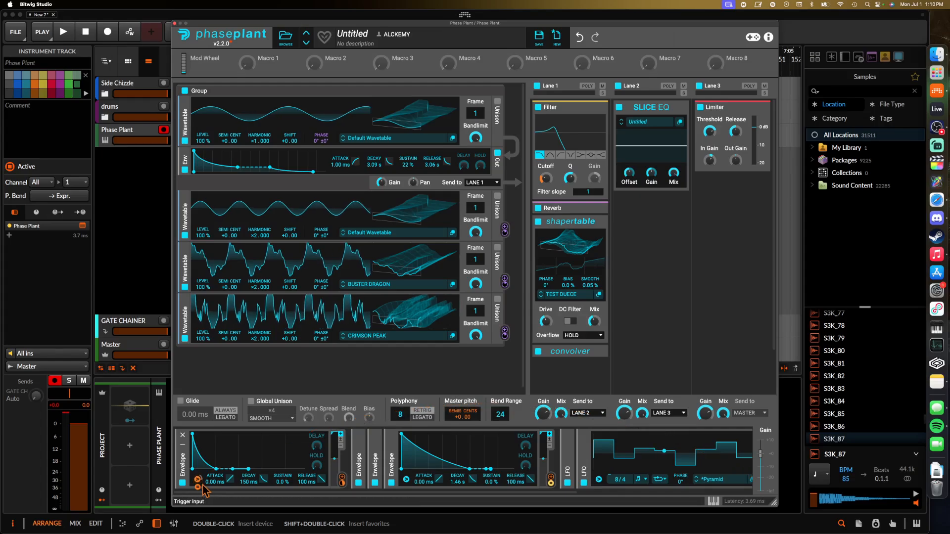
pyautogui.click(197, 479)
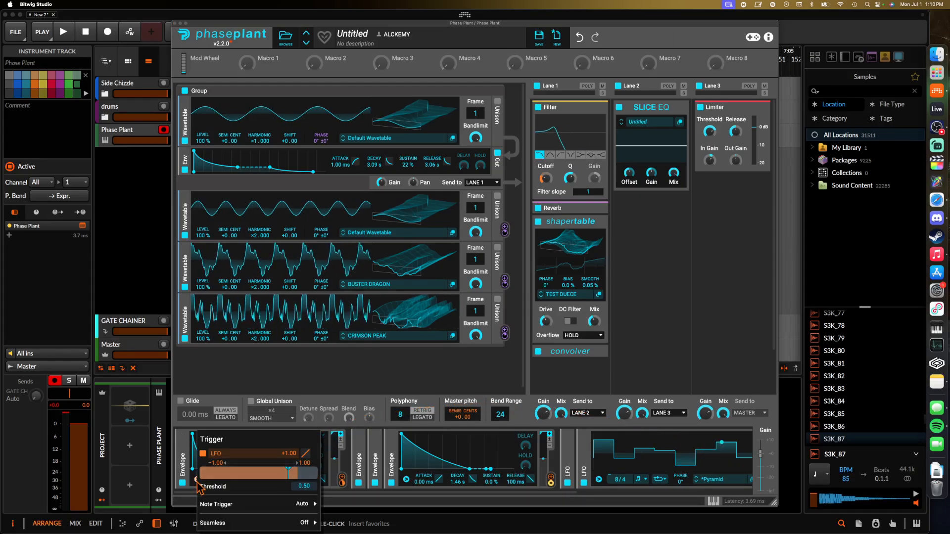
pyautogui.moveTo(288, 472); pyautogui.dragTo(232, 472)
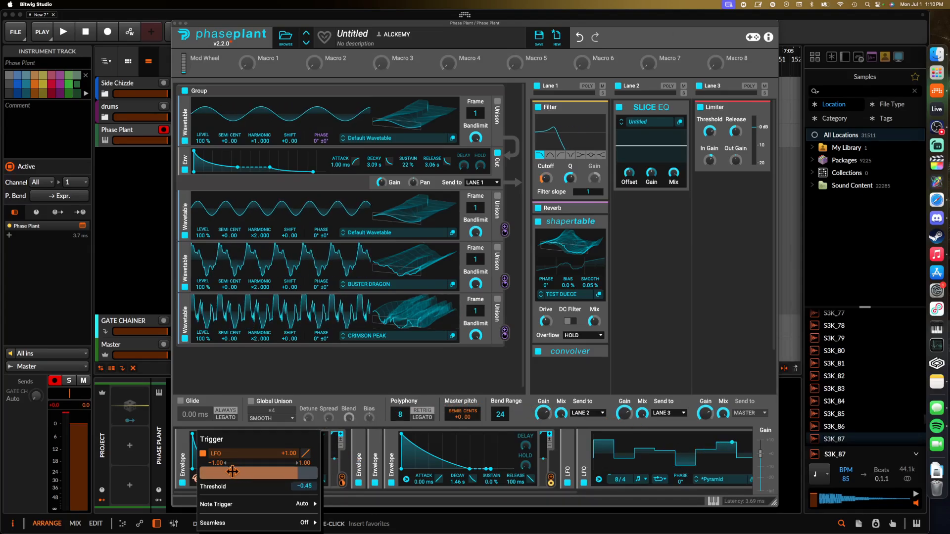
pyautogui.moveTo(232, 472); pyautogui.dragTo(265, 472)
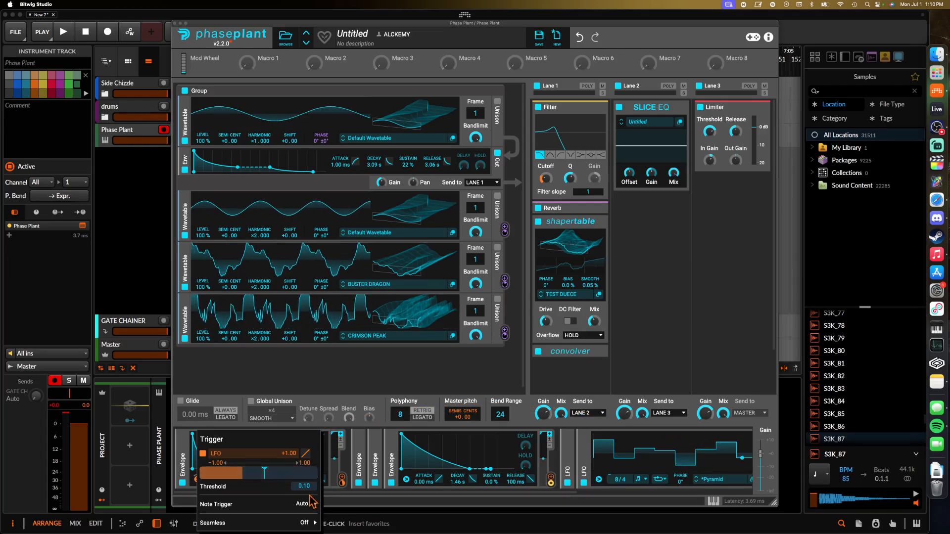
pyautogui.moveTo(264, 473); pyautogui.dragTo(256, 473)
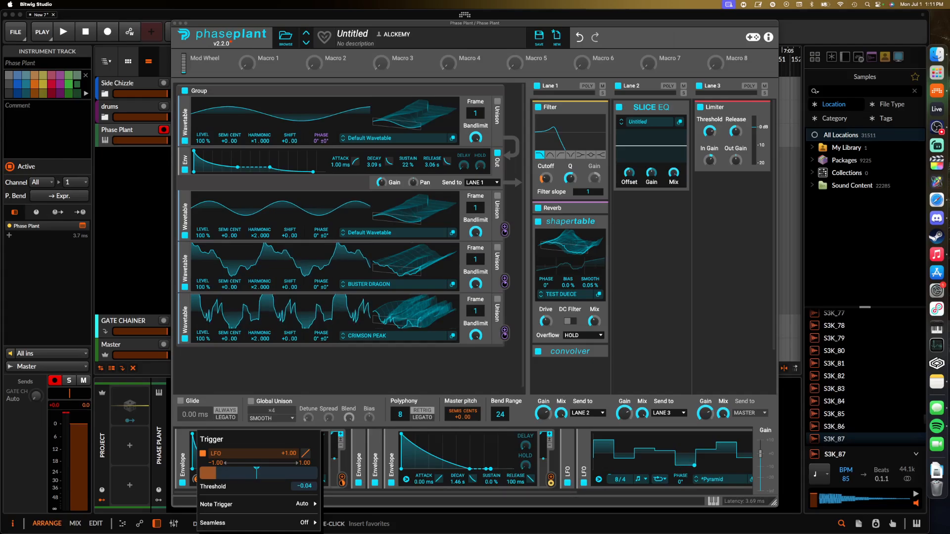
pyautogui.moveTo(256, 473)
pyautogui.mouseDown()
pyautogui.moveTo(273, 473)
pyautogui.moveTo(260, 473)
pyautogui.mouseUp()
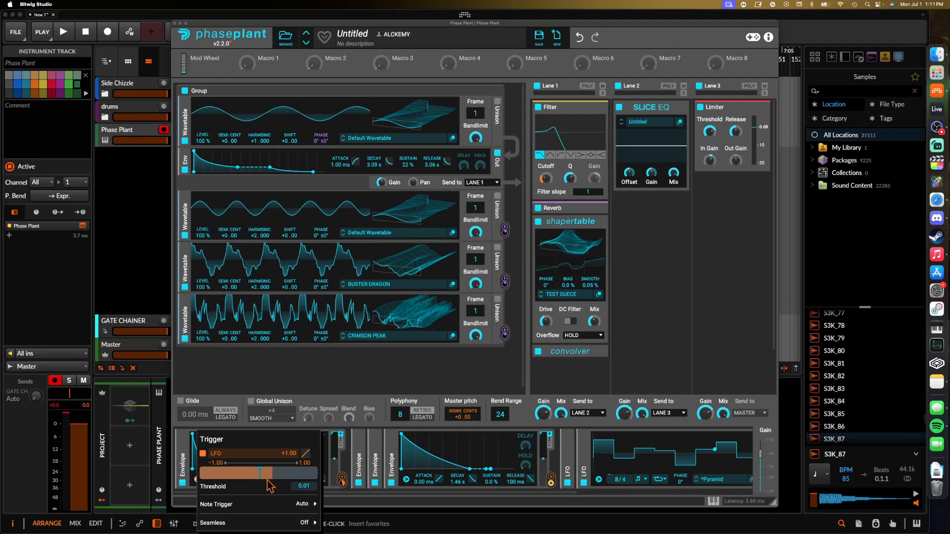
pyautogui.moveTo(302, 506)
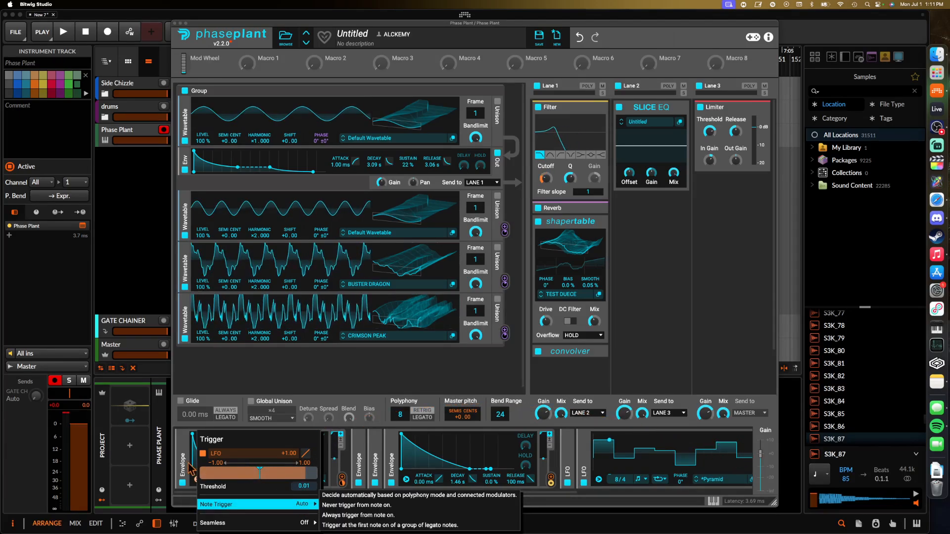
pyautogui.moveTo(312, 528)
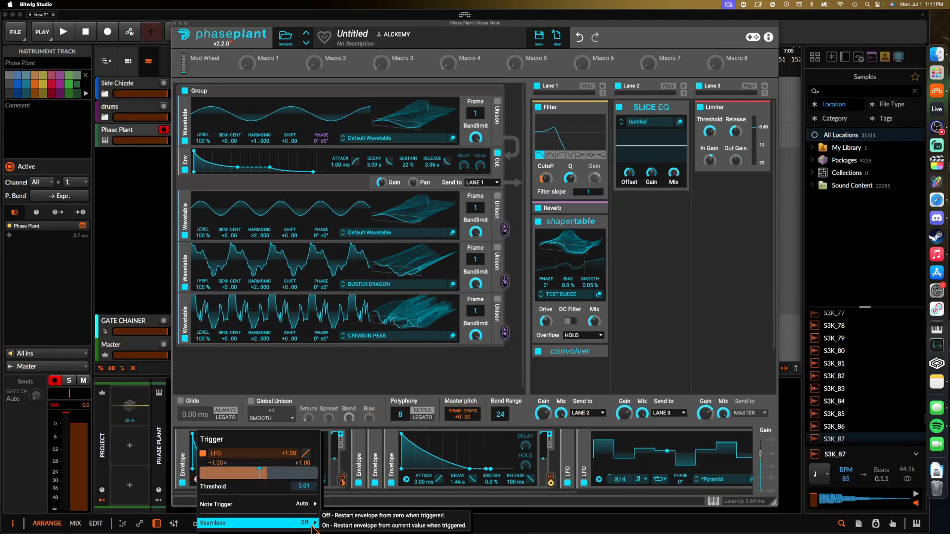
pyautogui.click(323, 526)
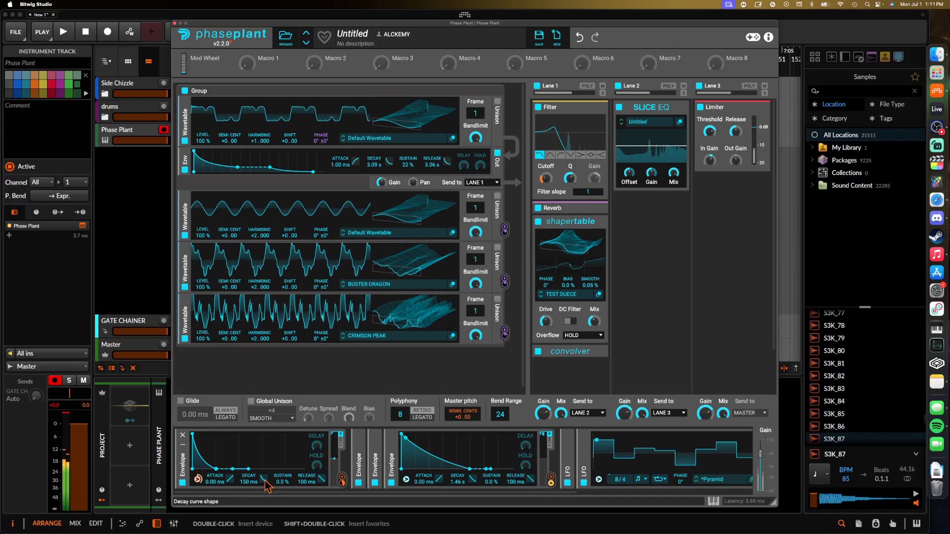
pyautogui.click(180, 455)
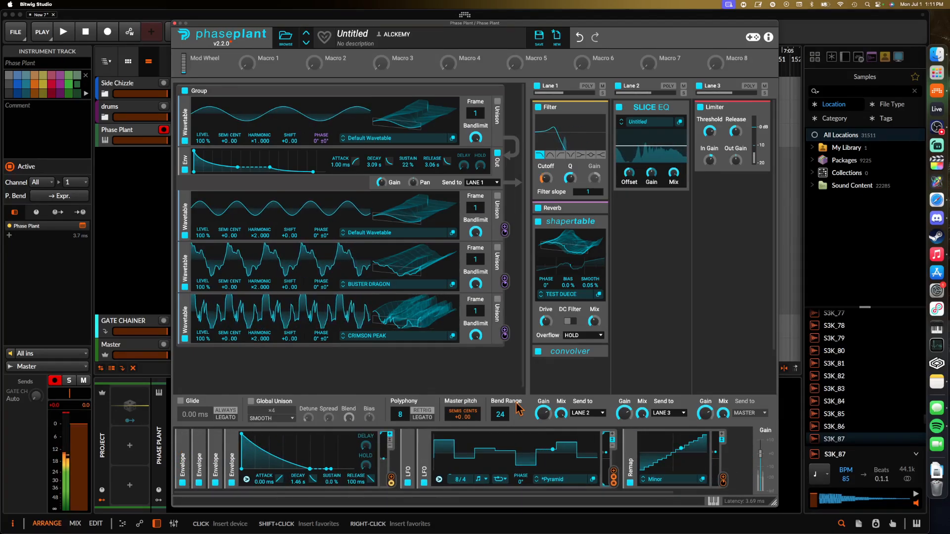
# Raise the Limiter's input gain slightly and readjust the Remap modulator's influence on the master pitch.
pyautogui.moveTo(710, 160); pyautogui.dragTo(710, 156)
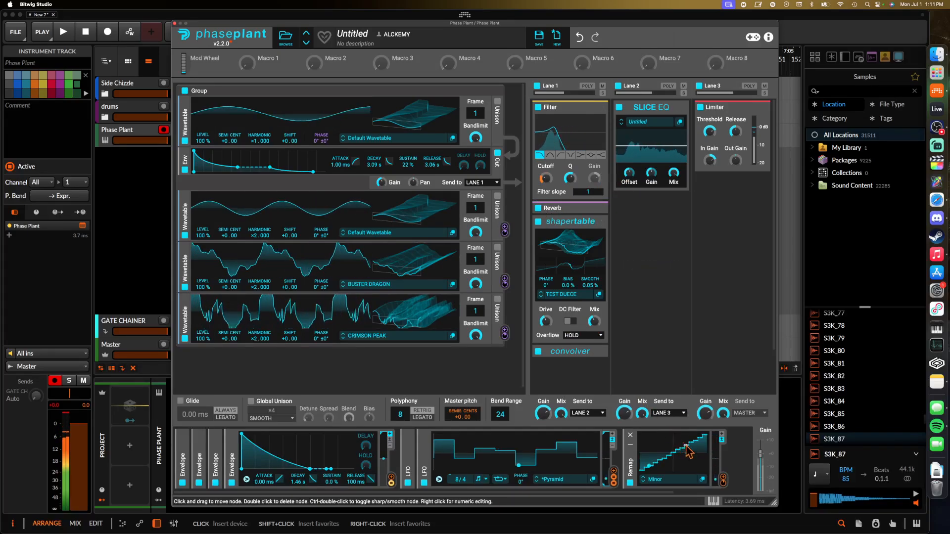
pyautogui.moveTo(723, 480); pyautogui.dragTo(468, 428)
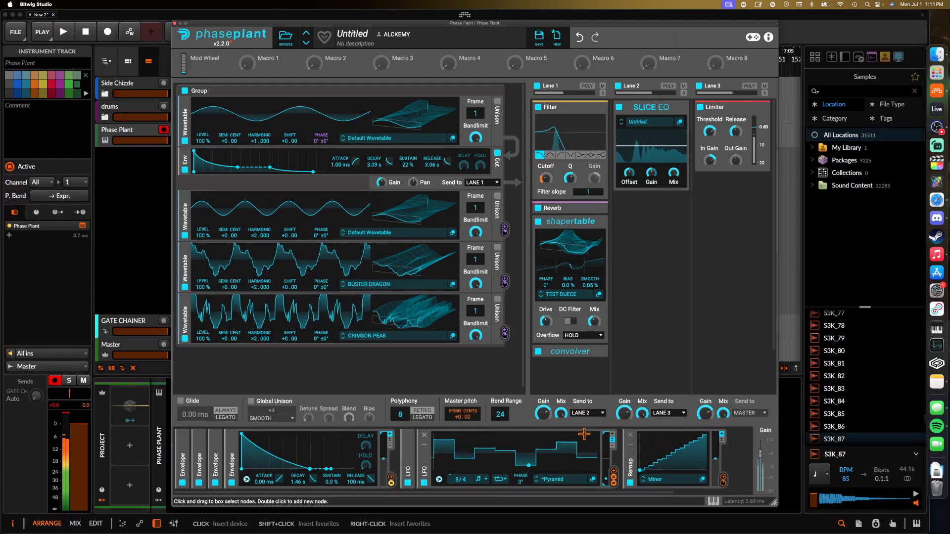
pyautogui.click(466, 424)
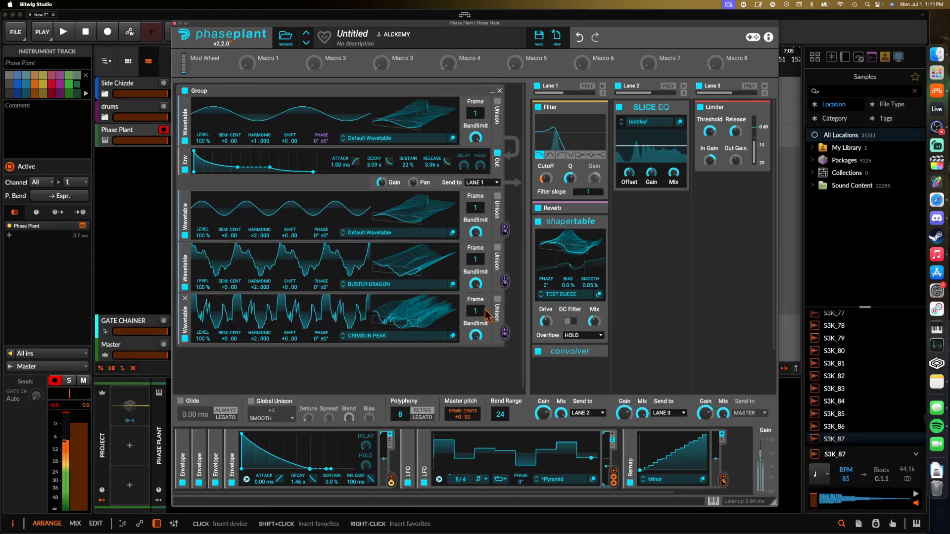
# Set the filter's slope to 2 and cutoff to 132 Hz, set the first envelope's decay to 621 ms, and collapse Lane 1's effects.
pyautogui.click(596, 223)
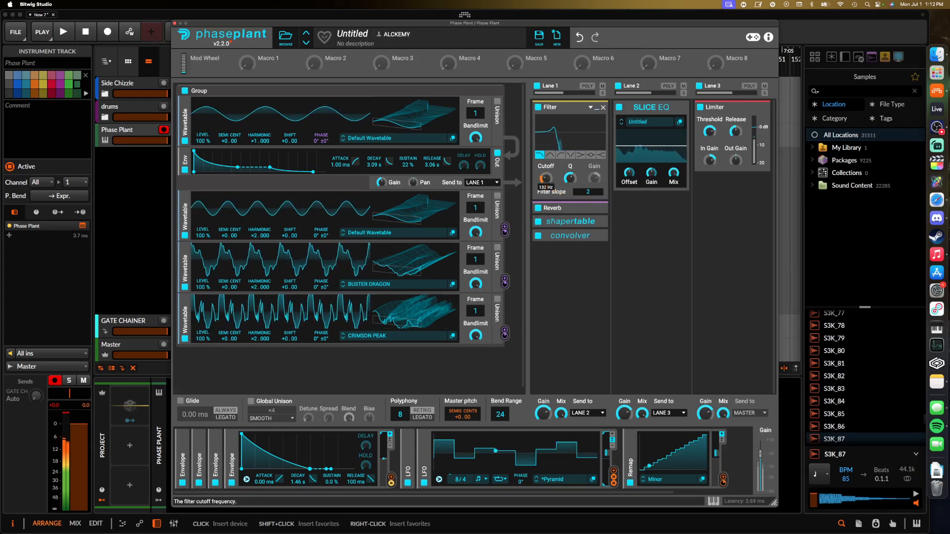
pyautogui.click(185, 452)
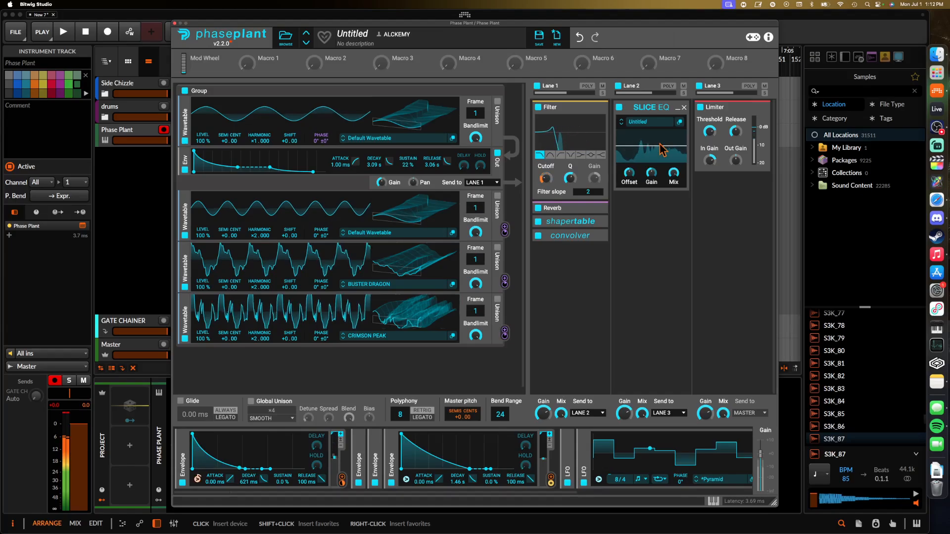
pyautogui.click(598, 109)
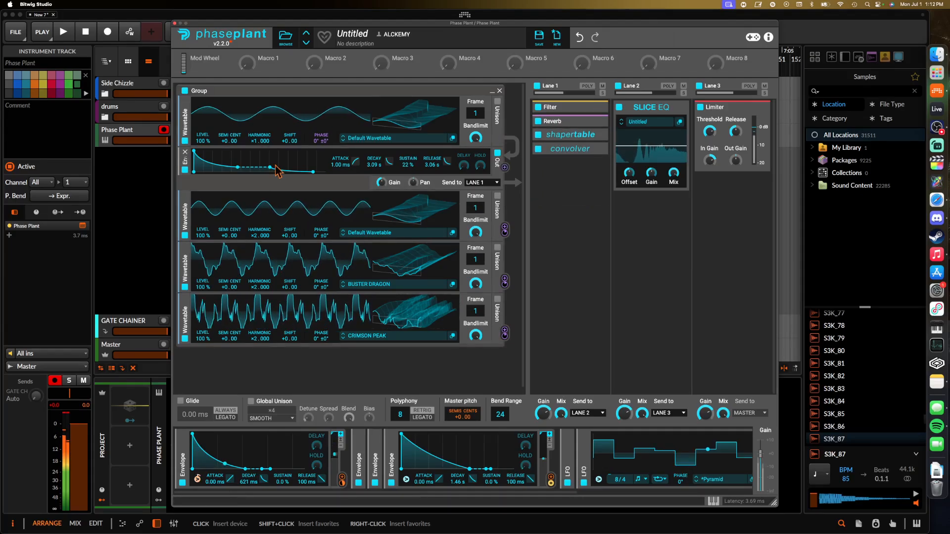
# Collapse the fourth envelope, expand the first LFO, and bend both slopes of its pyramid shape into concave curves.
pyautogui.click(393, 444)
pyautogui.click(407, 450)
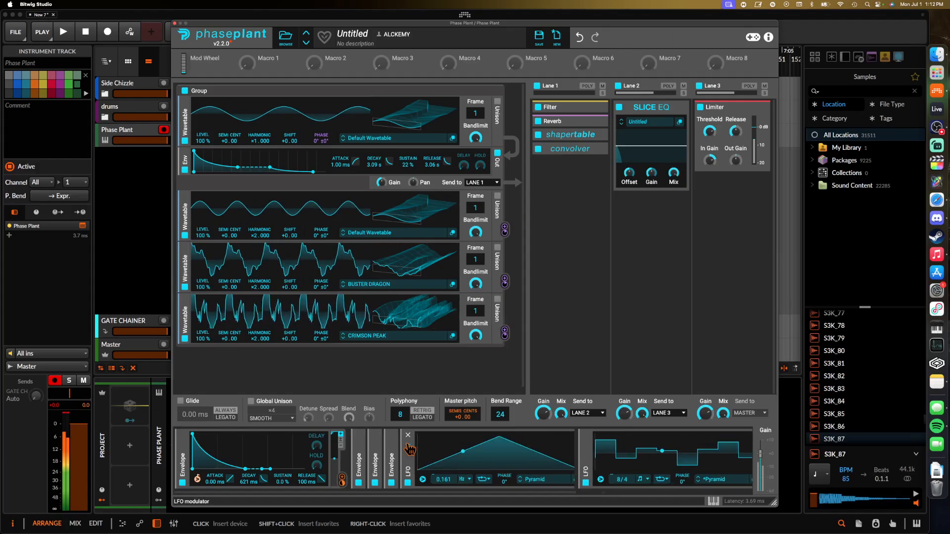
pyautogui.moveTo(459, 457); pyautogui.dragTo(464, 482)
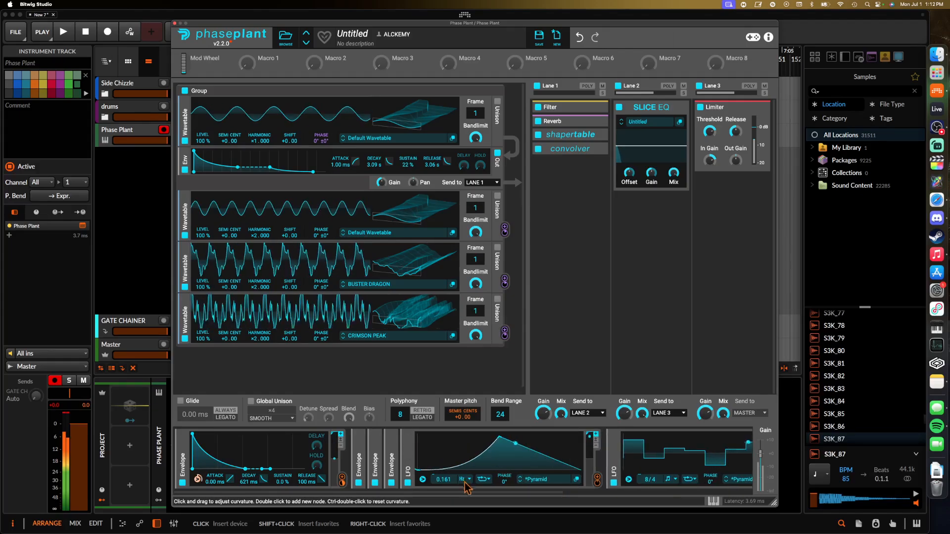
pyautogui.moveTo(539, 452); pyautogui.dragTo(538, 467)
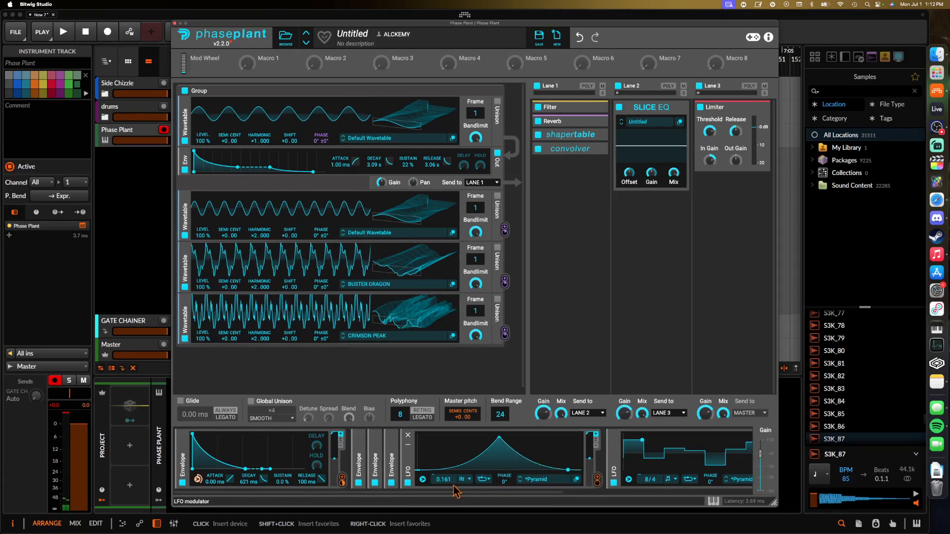
pyautogui.moveTo(597, 479); pyautogui.dragTo(462, 415)
pyautogui.moveTo(597, 479); pyautogui.dragTo(598, 484)
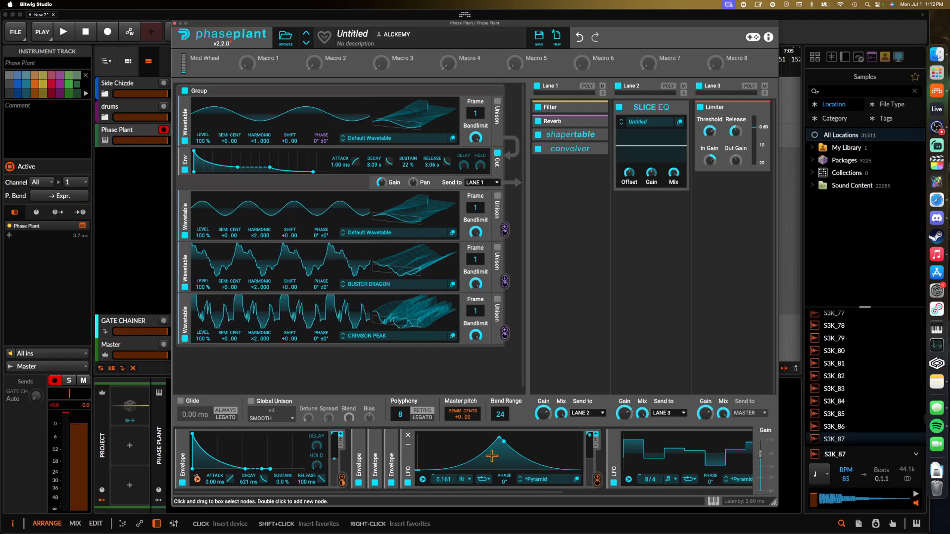
# Collapse the first LFO and set the first step of the 8/4 stepped LFO to 0 %.
pyautogui.click(409, 452)
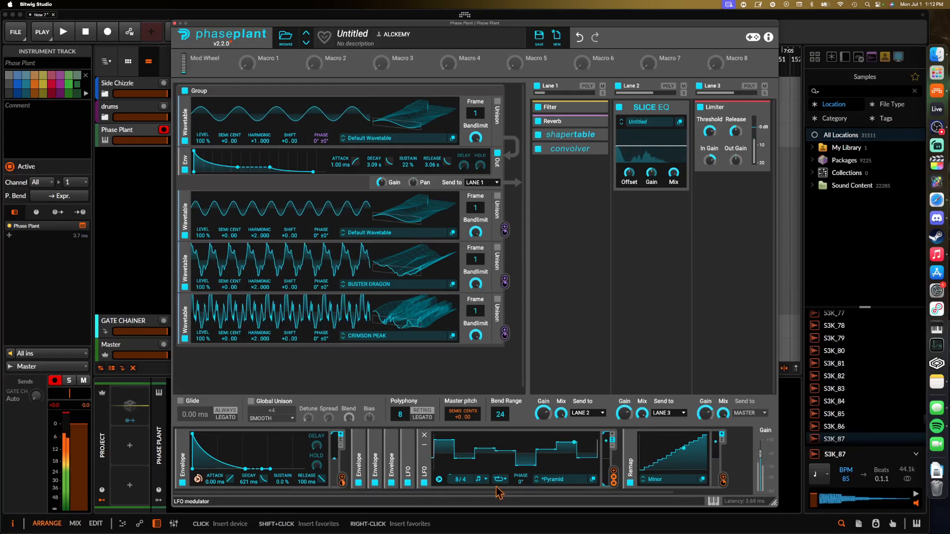
pyautogui.click(592, 479)
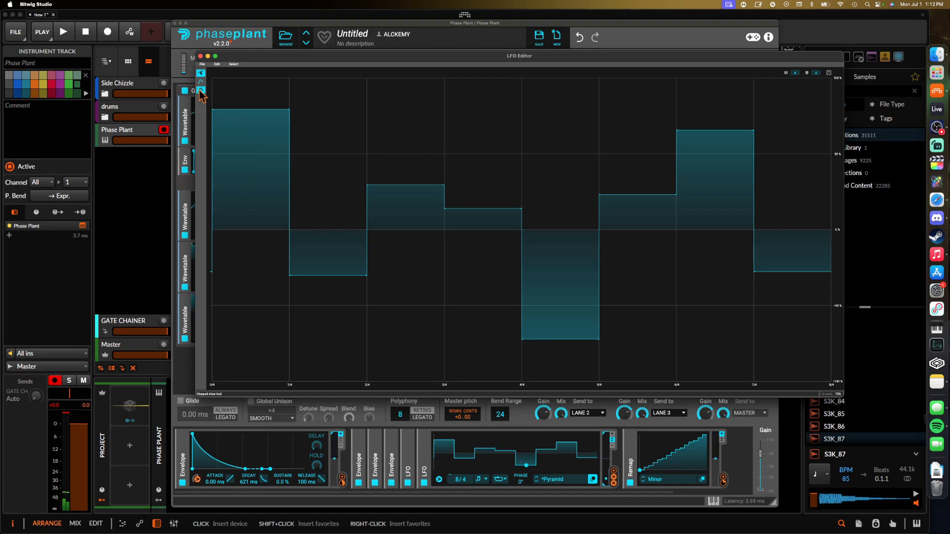
pyautogui.click(235, 231)
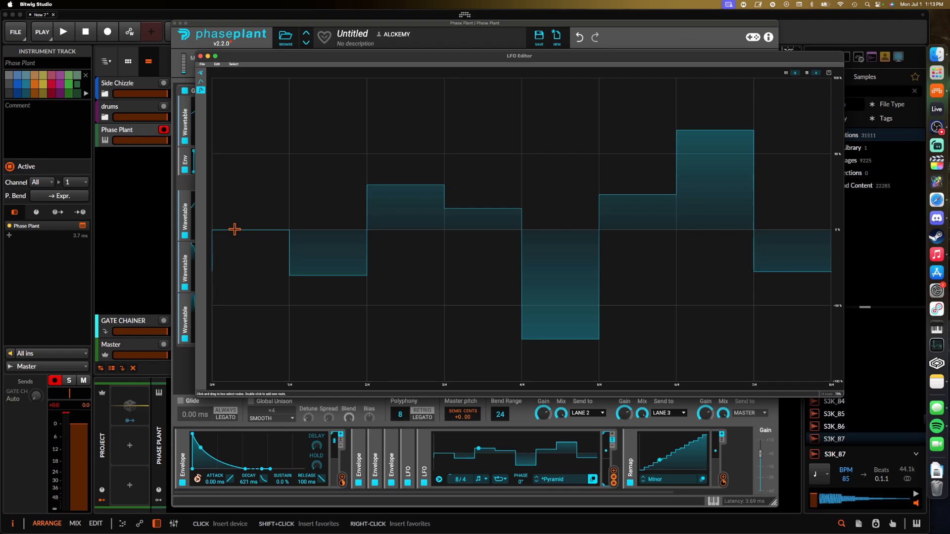
pyautogui.click(200, 57)
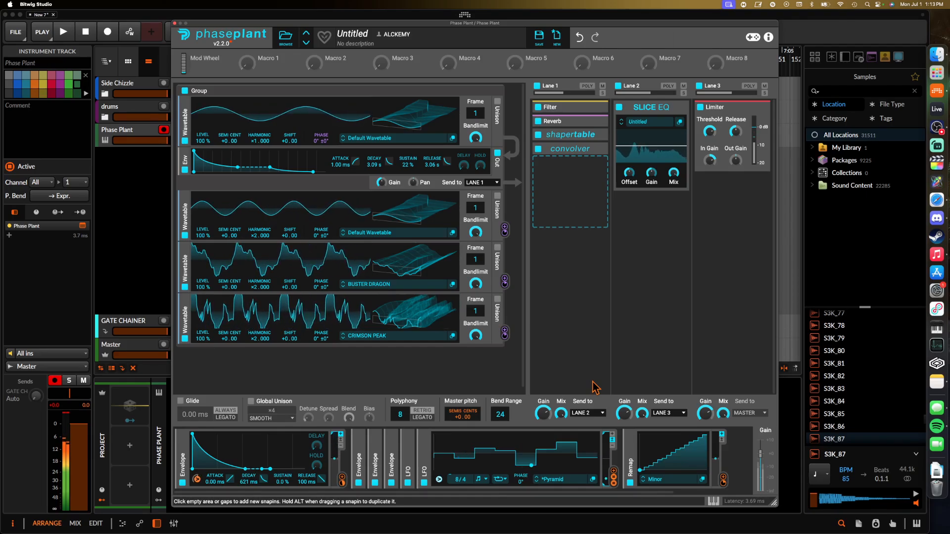
pyautogui.click(613, 438)
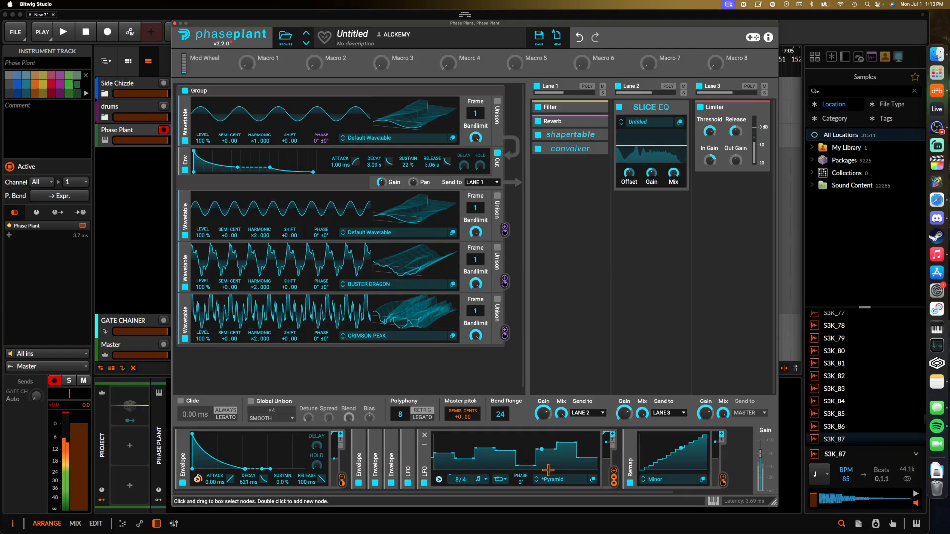
pyautogui.click(613, 440)
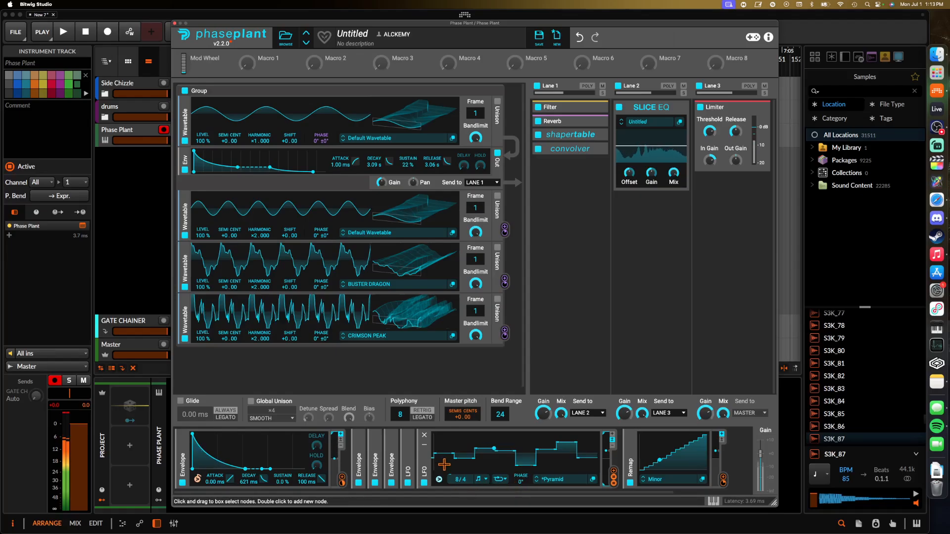
# Redraw the stepped LFO's second to fifth steps at about 60, 33, 48 and 62 %.
pyautogui.click(593, 479)
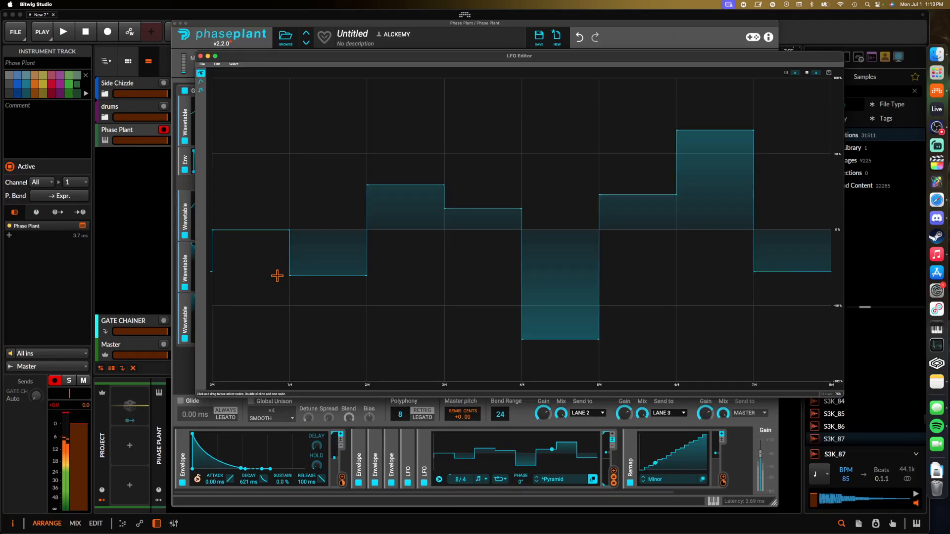
pyautogui.click(200, 90)
pyautogui.moveTo(318, 280)
pyautogui.mouseDown()
pyautogui.moveTo(318, 325)
pyautogui.moveTo(324, 125)
pyautogui.moveTo(325, 138)
pyautogui.mouseUp()
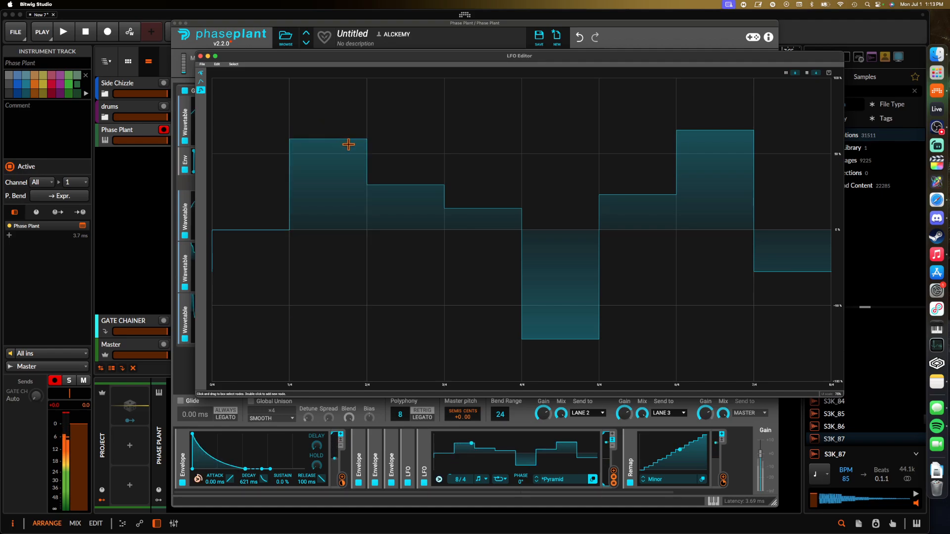
pyautogui.moveTo(426, 186)
pyautogui.mouseDown()
pyautogui.moveTo(482, 174)
pyautogui.moveTo(481, 155)
pyautogui.mouseUp()
pyautogui.click(575, 250)
pyautogui.moveTo(575, 250); pyautogui.dragTo(573, 136)
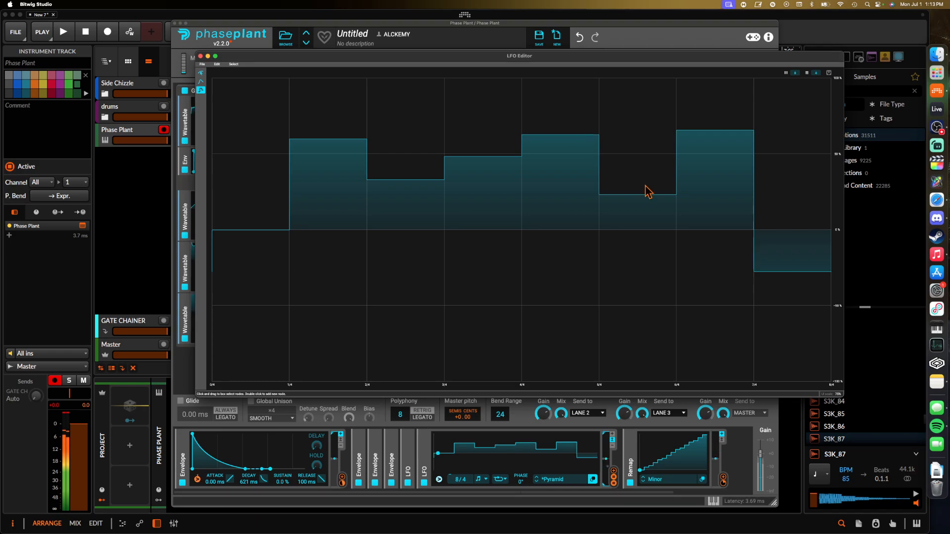
# Lower the stepped LFO's sixth and eighth steps to about -47 % and -72 %, close its editor and collapse the LFO.
pyautogui.moveTo(643, 251); pyautogui.dragTo(644, 302)
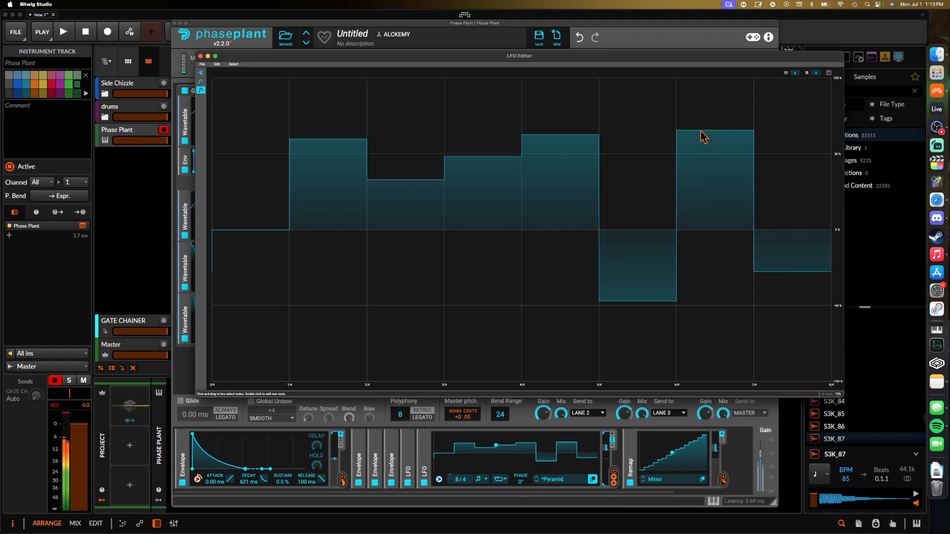
pyautogui.moveTo(792, 171); pyautogui.dragTo(794, 339)
pyautogui.click(201, 56)
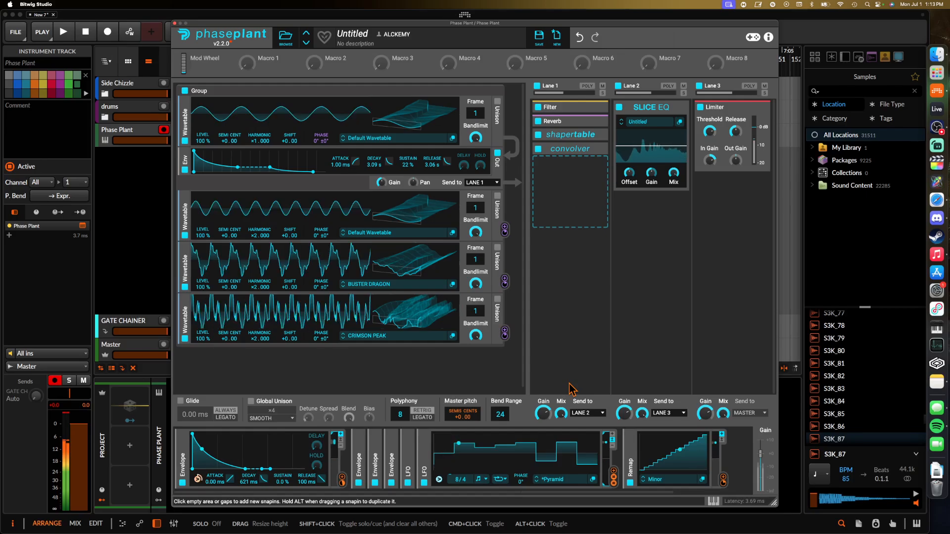
pyautogui.click(423, 448)
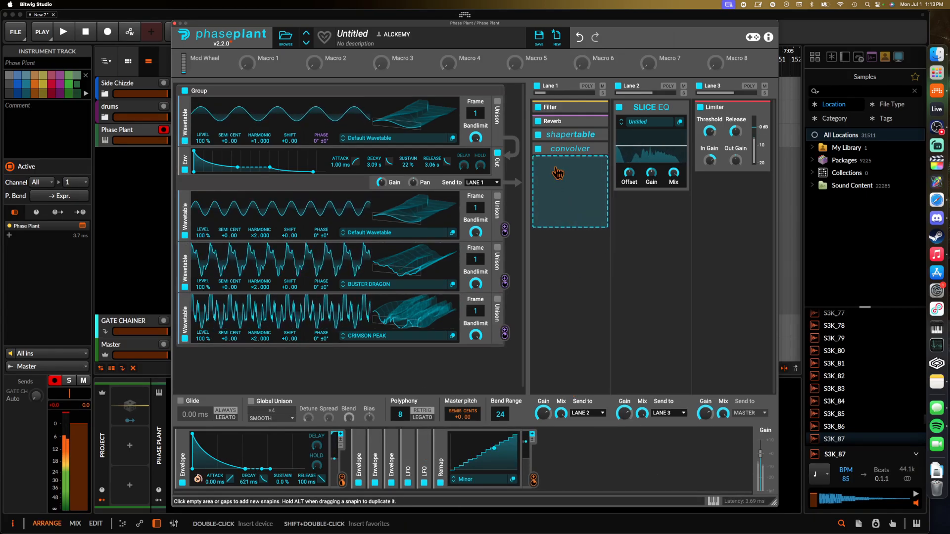
# Load the Heslington Church impulse response into Lane 1's Convolver and set the wavetable group's output envelope attack to 1.02 s.
pyautogui.click(569, 149)
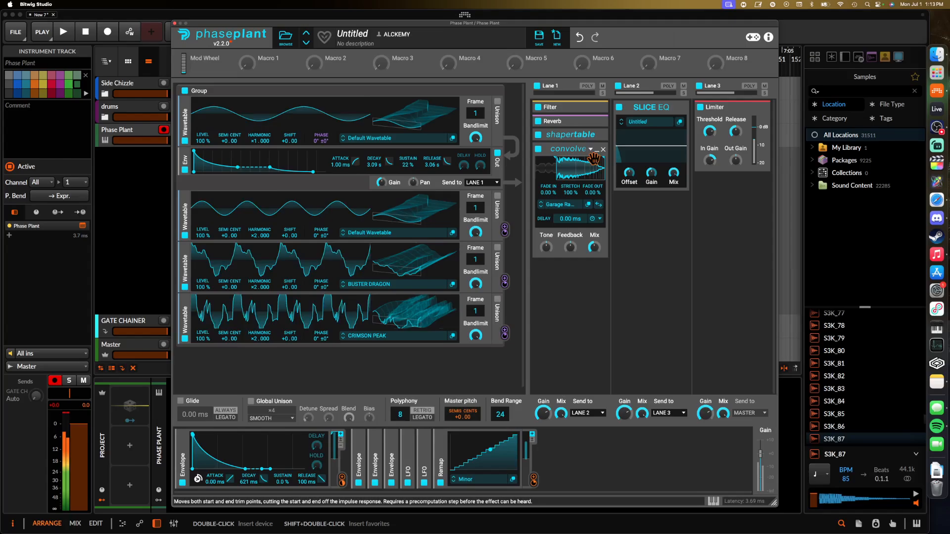
pyautogui.click(559, 204)
pyautogui.scroll(-1, 722, 346)
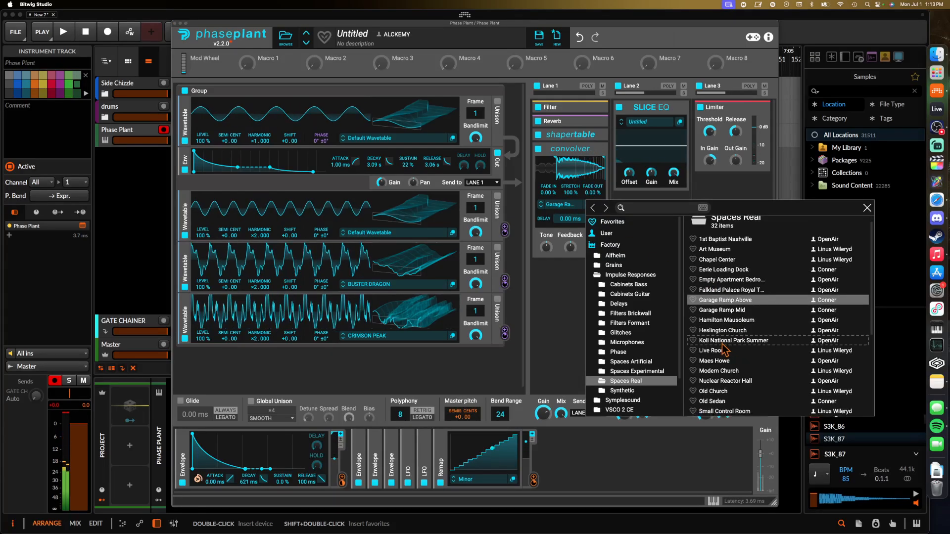
pyautogui.click(723, 345)
pyautogui.click(717, 334)
pyautogui.click(562, 170)
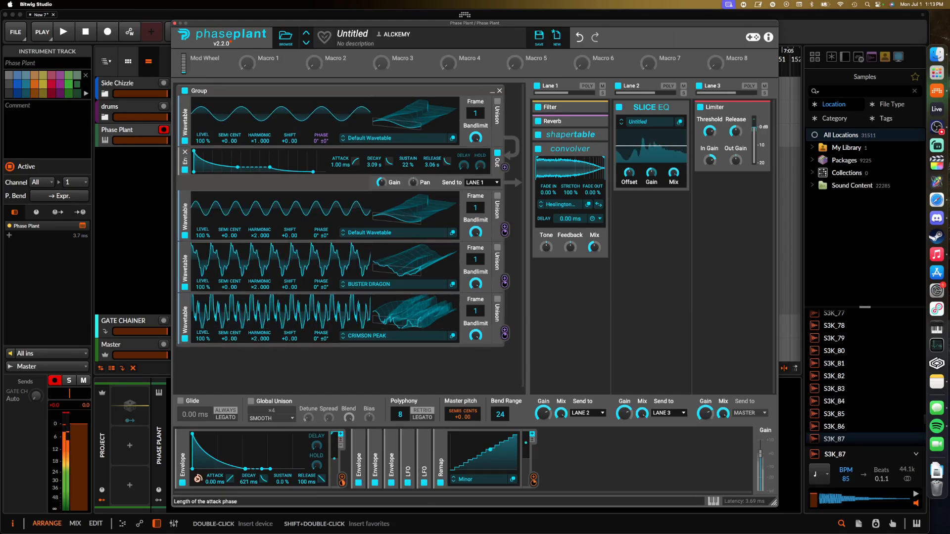
pyautogui.moveTo(193, 151); pyautogui.dragTo(203, 173)
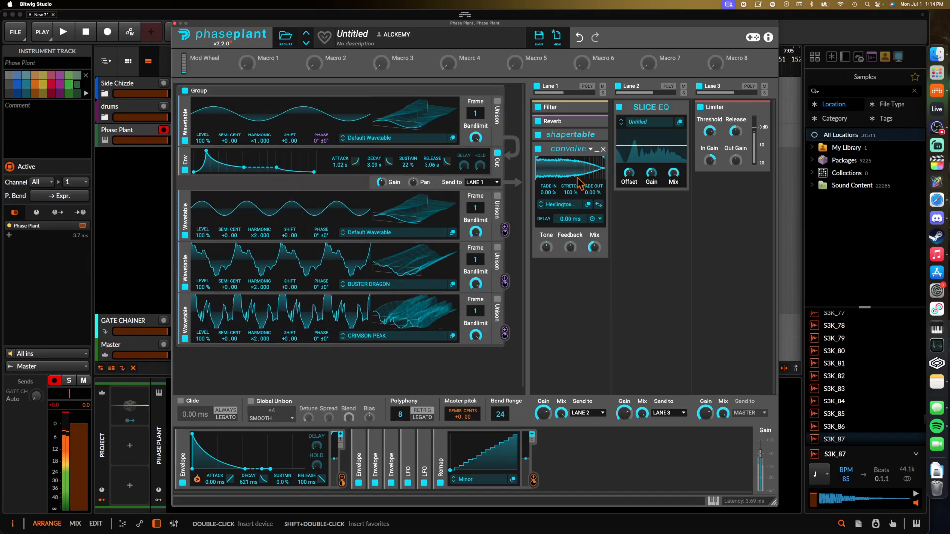
# Close the synth window and place the recorded audio from the Master track's Rolling Sampler on a new track at bar 133.
pyautogui.click(175, 23)
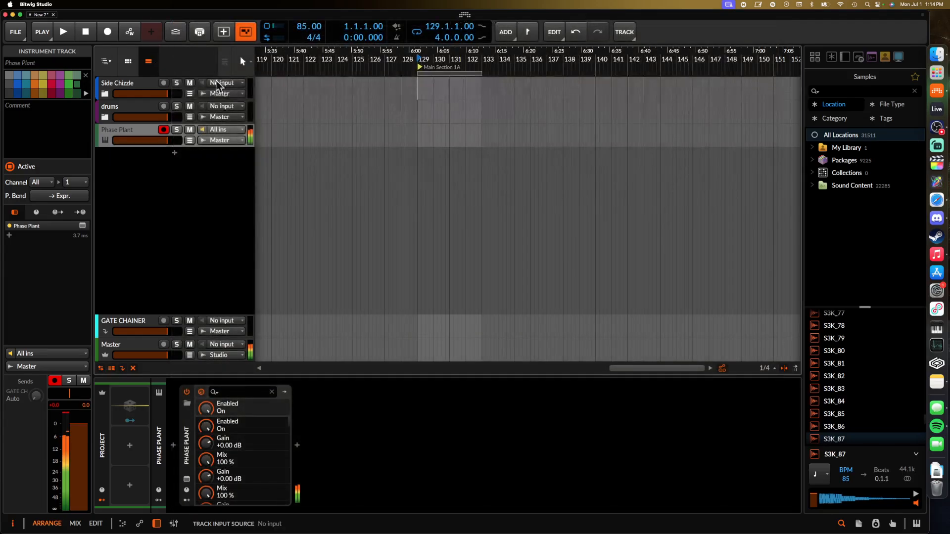
pyautogui.click(151, 348)
pyautogui.click(303, 480)
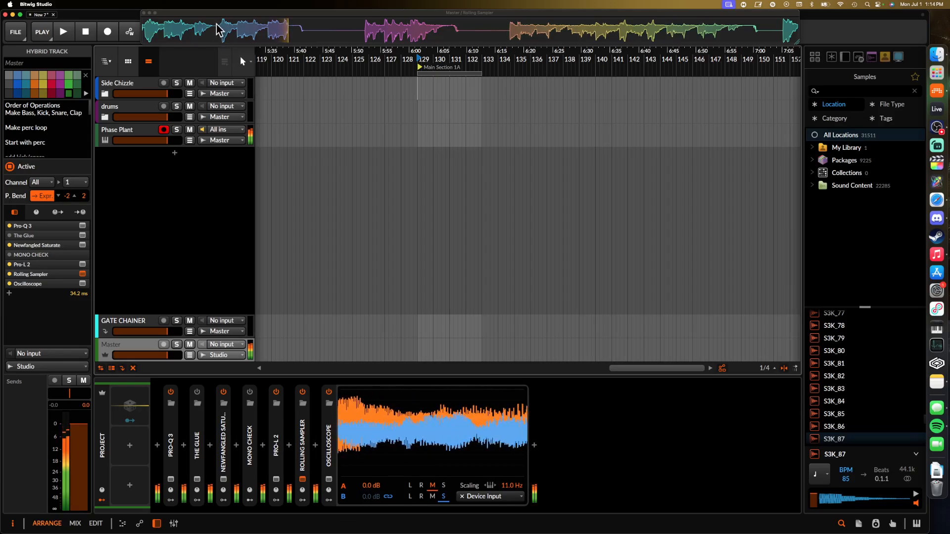
pyautogui.moveTo(218, 29); pyautogui.dragTo(483, 154)
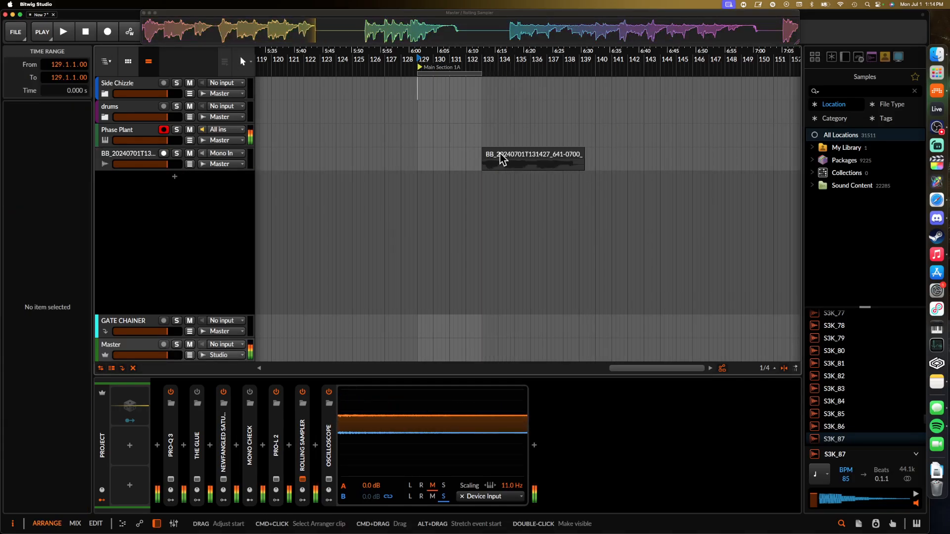
# Reopen Phase Plant, disable and collapse the wavetable group, and add a Granular generator in a new group.
pyautogui.click(123, 138)
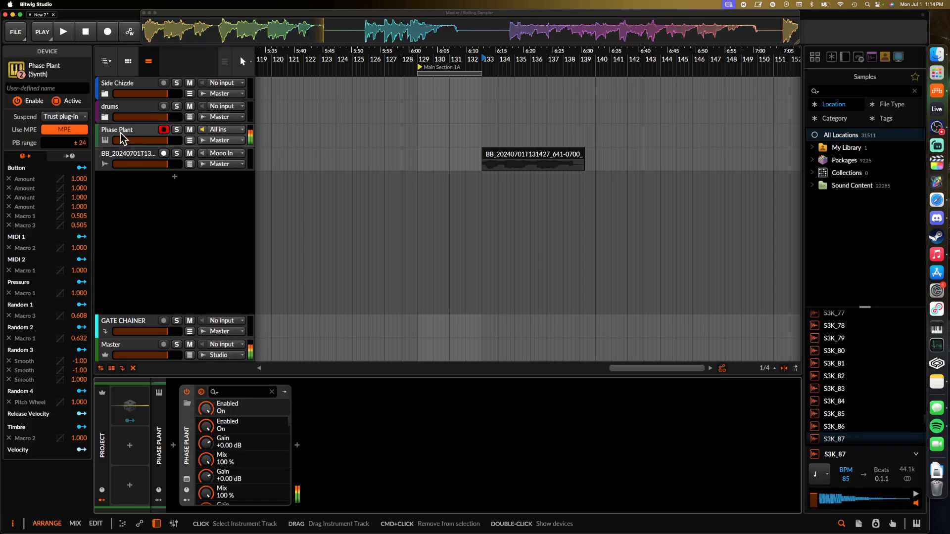
pyautogui.click(187, 479)
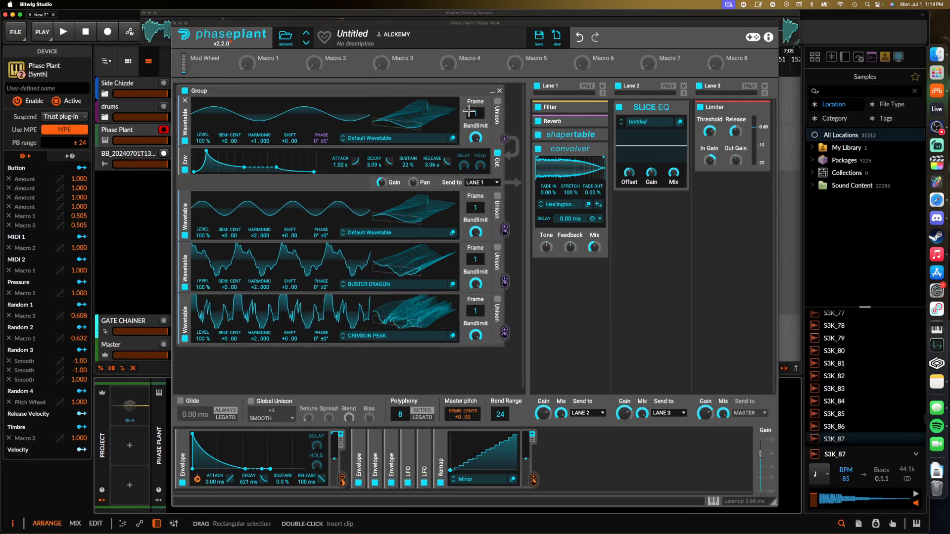
pyautogui.click(184, 91)
pyautogui.click(492, 91)
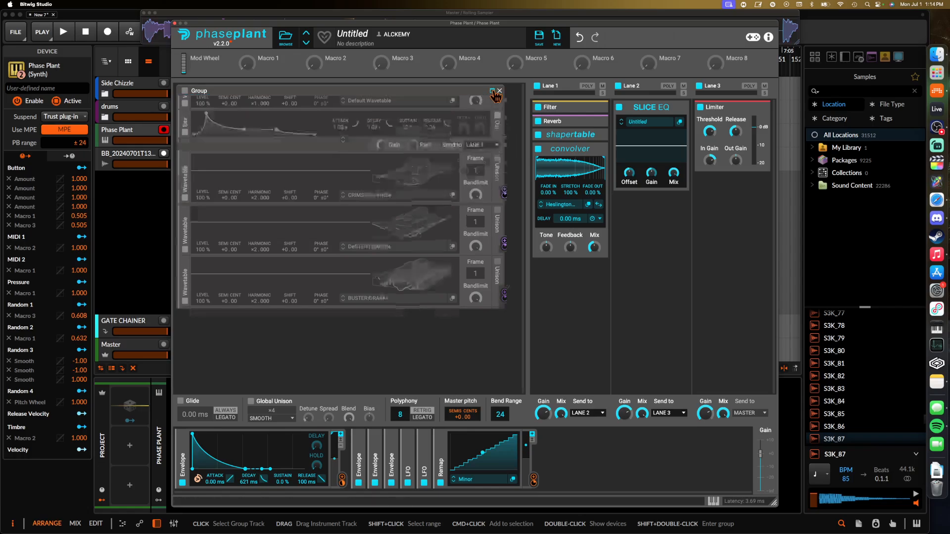
pyautogui.click(255, 130)
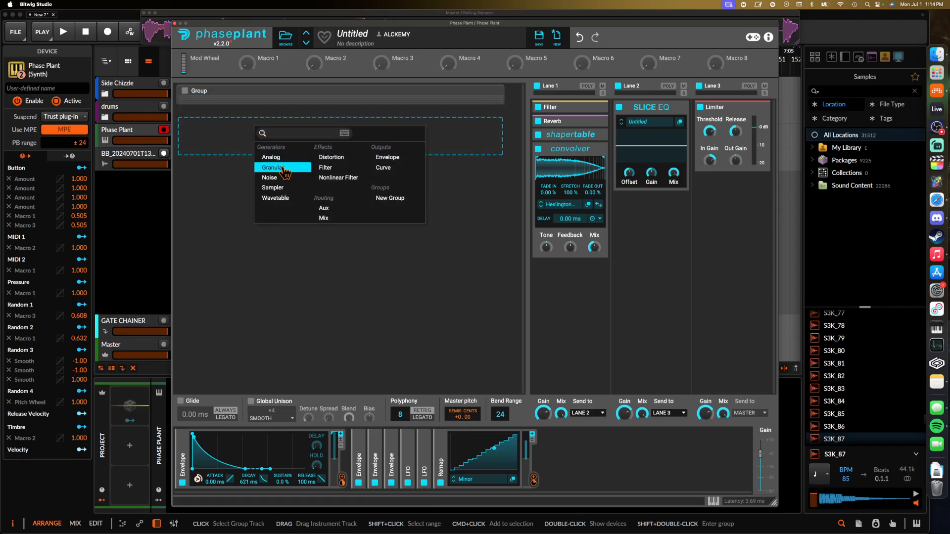
pyautogui.click(283, 168)
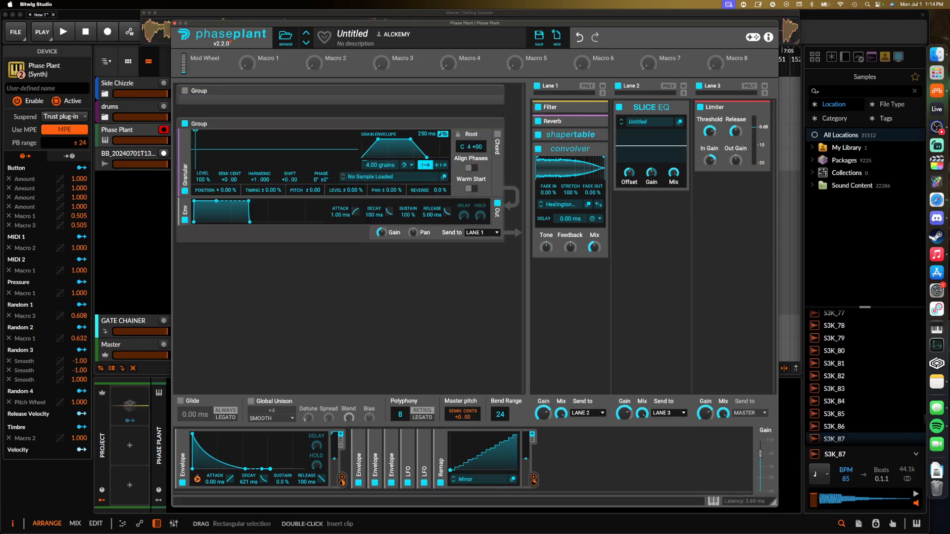
# Load the BB_20240701T131427 recording from the project files into the Granular generator and stop its preview playback.
pyautogui.click(858, 524)
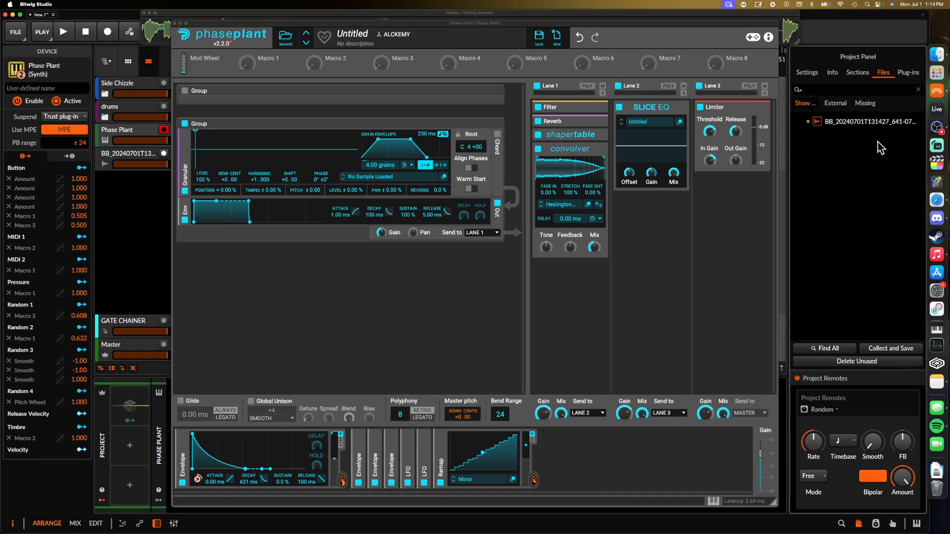
pyautogui.moveTo(866, 123); pyautogui.dragTo(253, 161)
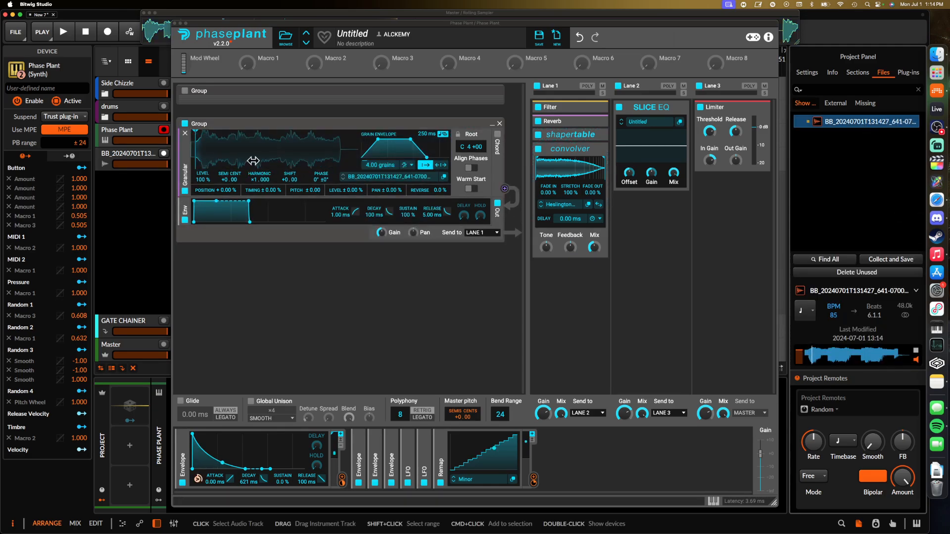
pyautogui.click(937, 127)
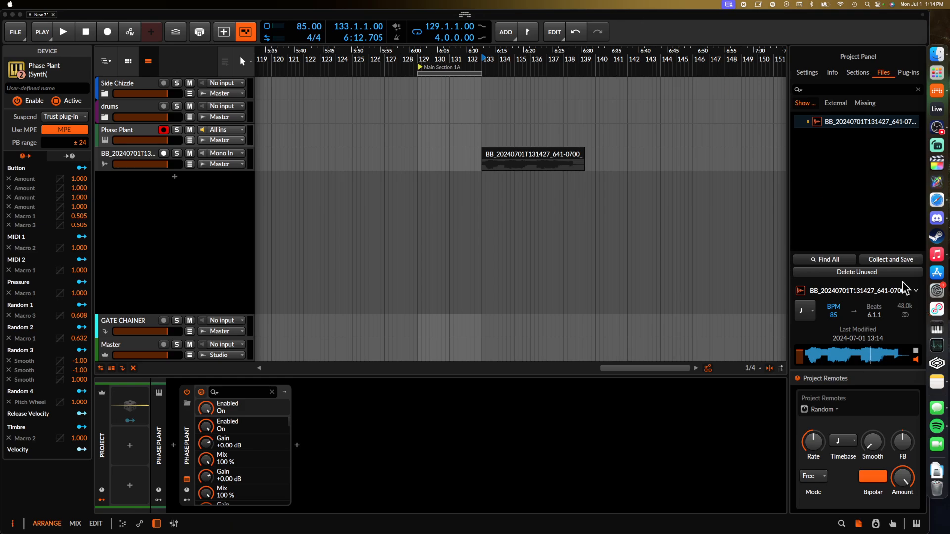
pyautogui.click(915, 350)
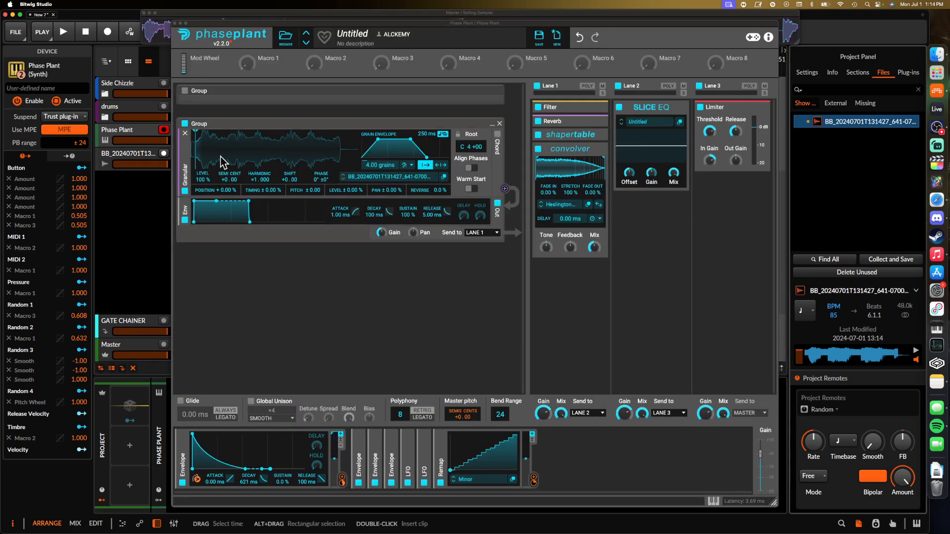
# Move the Granular playback start slightly into the sample, set the root to C3 and the position randomization to 53.94 %.
pyautogui.moveTo(197, 154); pyautogui.dragTo(205, 155)
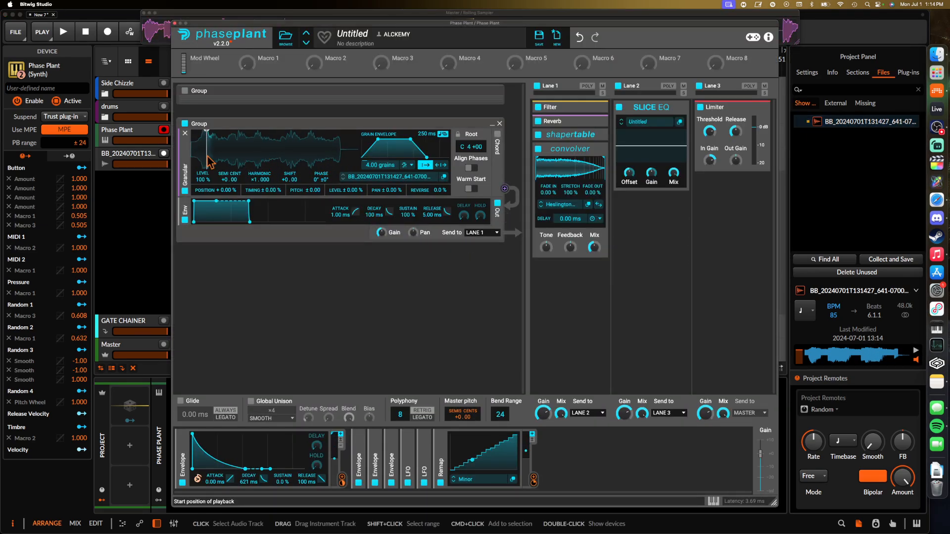
pyautogui.moveTo(464, 147); pyautogui.dragTo(464, 174)
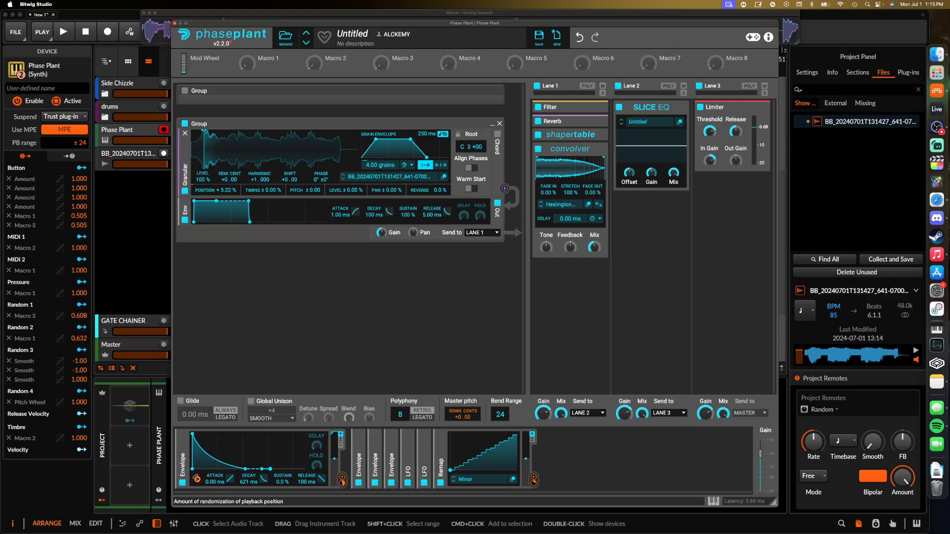
pyautogui.moveTo(223, 190); pyautogui.dragTo(223, 186)
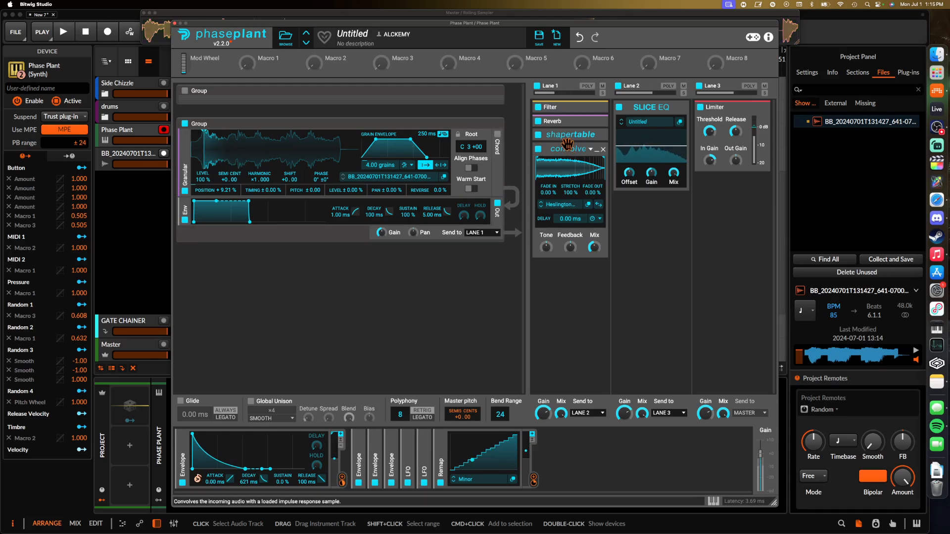
pyautogui.moveTo(231, 191); pyautogui.dragTo(231, 192)
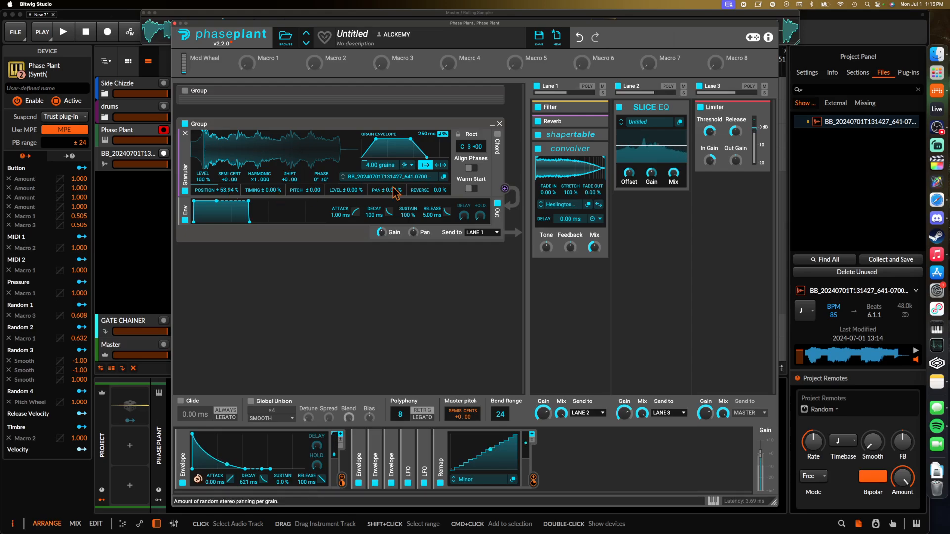
# Disable the Shapertable, Filter and Reverb in Lane 1 and fine-tune the Convolver's mix.
pyautogui.click(538, 134)
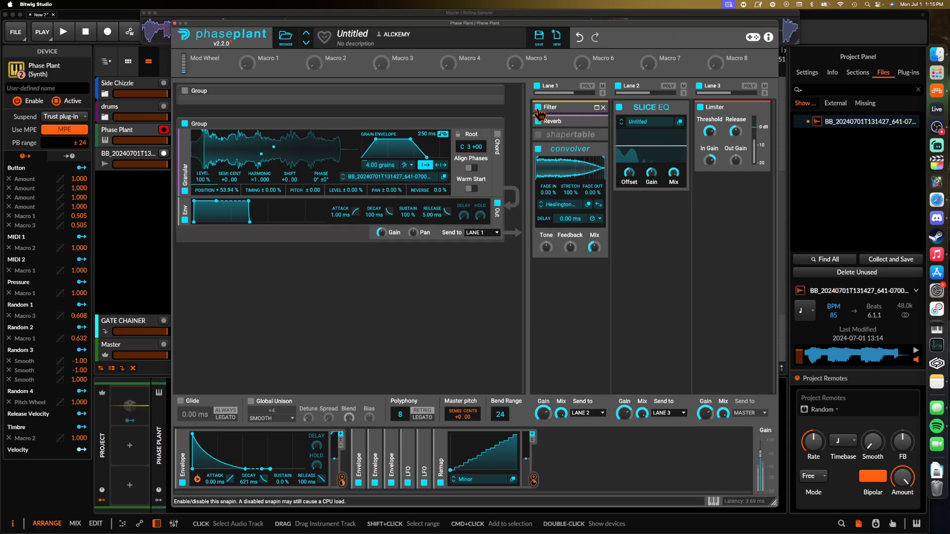
pyautogui.click(538, 107)
pyautogui.click(538, 120)
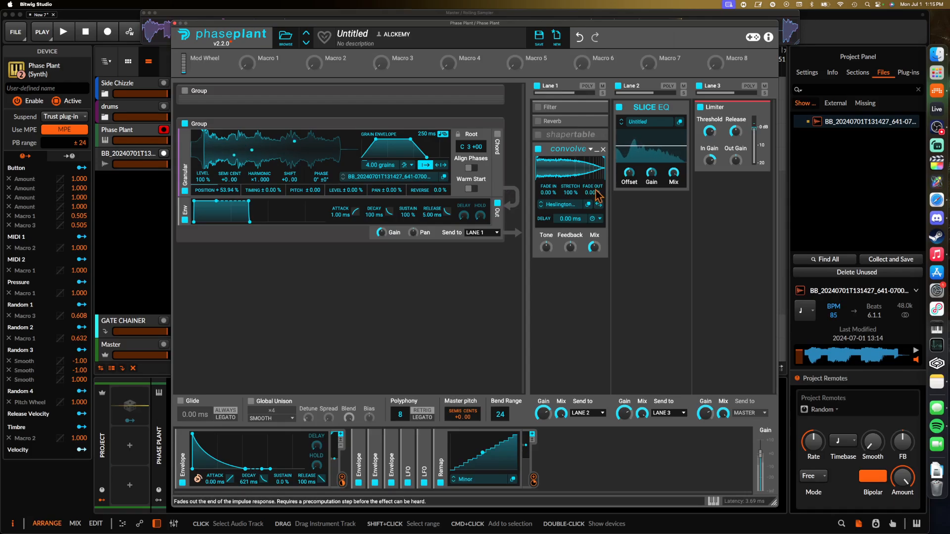
pyautogui.moveTo(596, 247); pyautogui.dragTo(595, 246)
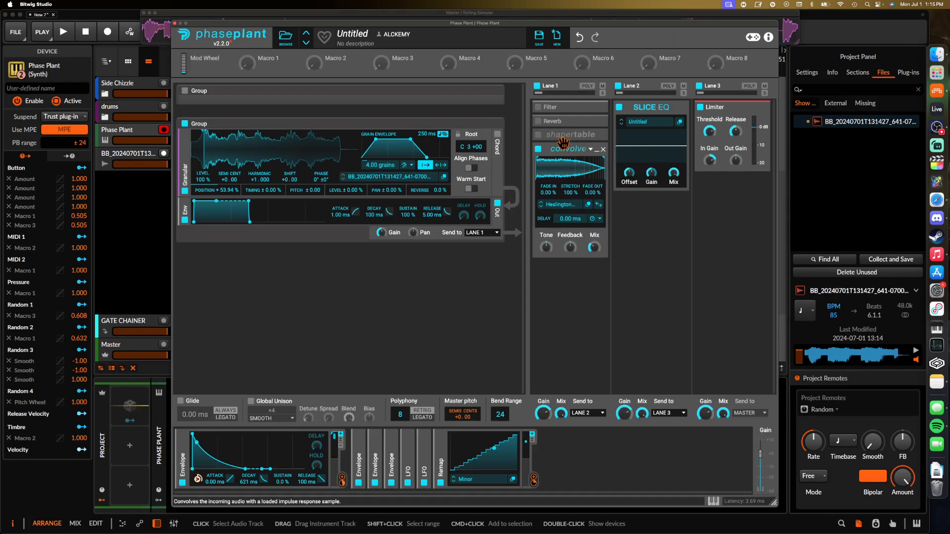
# Move the Reverb below the Convolver in Lane 1, enable it, and add a Multipass above the Slice EQ in Lane 2.
pyautogui.moveTo(550, 120); pyautogui.dragTo(552, 270)
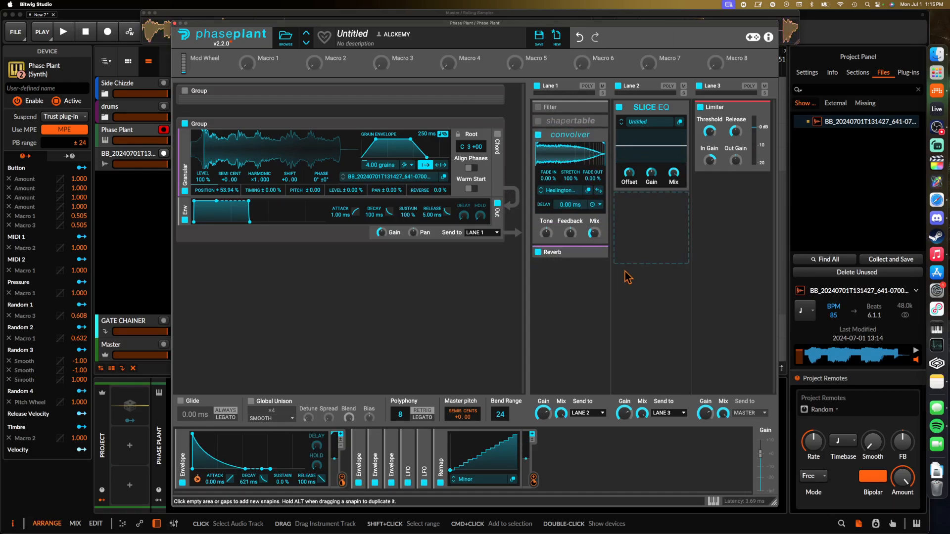
pyautogui.click(650, 214)
pyautogui.click(735, 323)
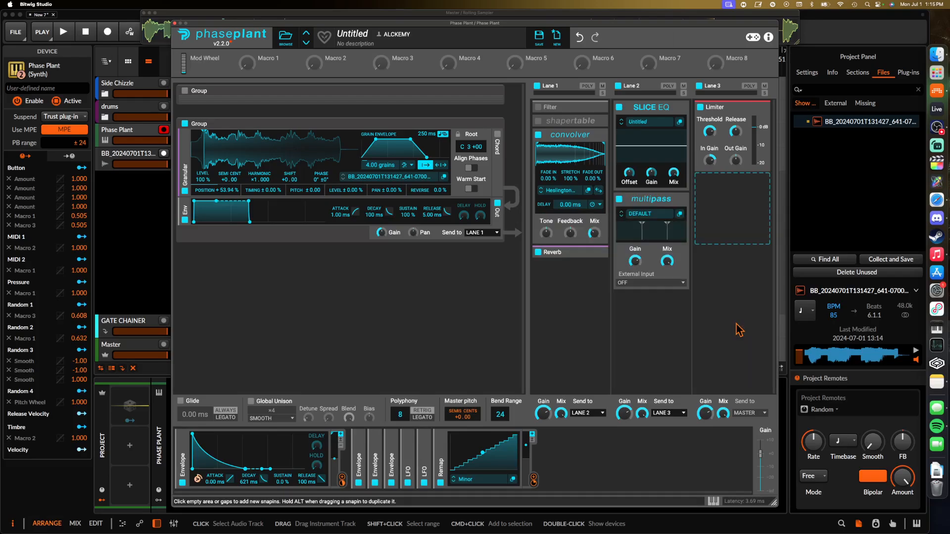
# Load the favorite preset FINAL NEURO CHAIN into the Lane 2 Multipass and open its editor.
pyautogui.click(644, 119)
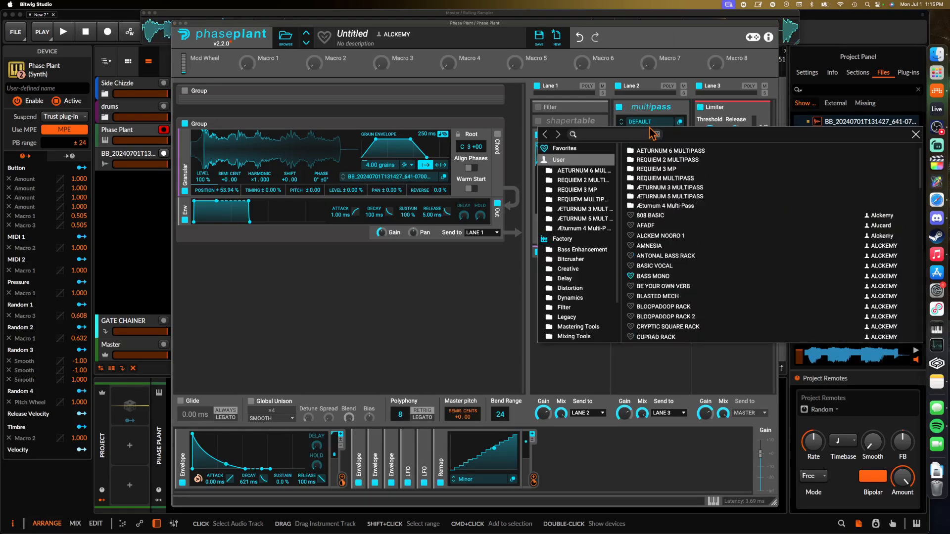
pyautogui.click(564, 148)
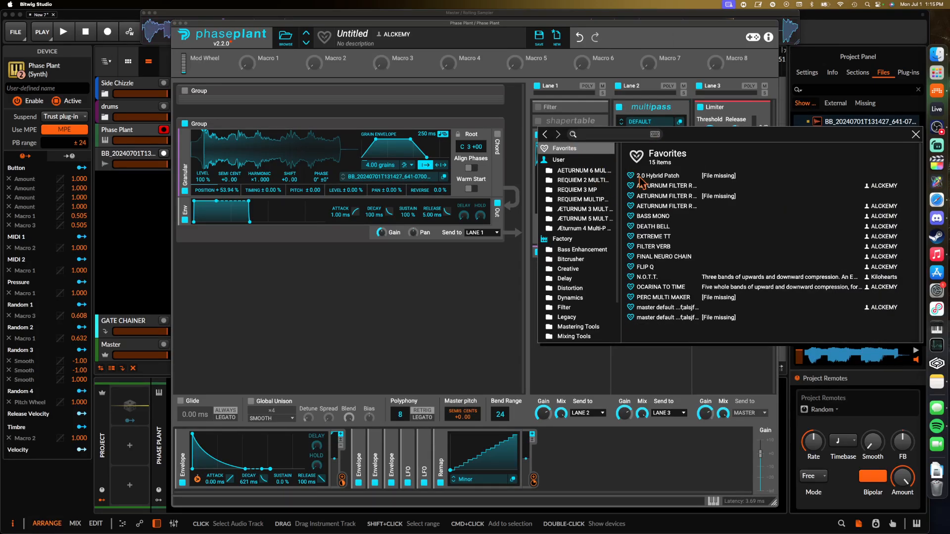
pyautogui.click(663, 255)
pyautogui.click(626, 120)
pyautogui.click(680, 122)
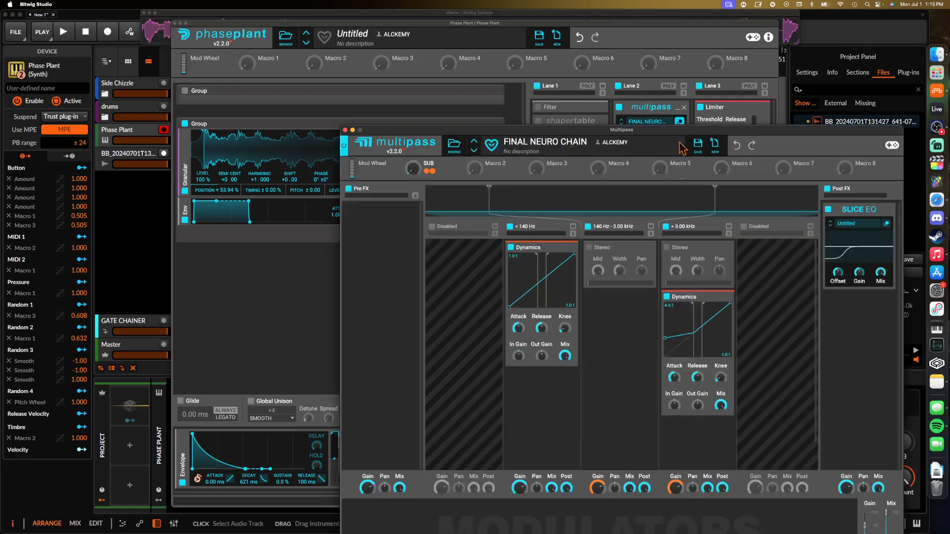
# Adjust the Dynamics compression curve in Multipass's band above 3.00 kHz, and close the Multipass and Phase Plant windows.
pyautogui.moveTo(670, 130); pyautogui.dragTo(493, 51)
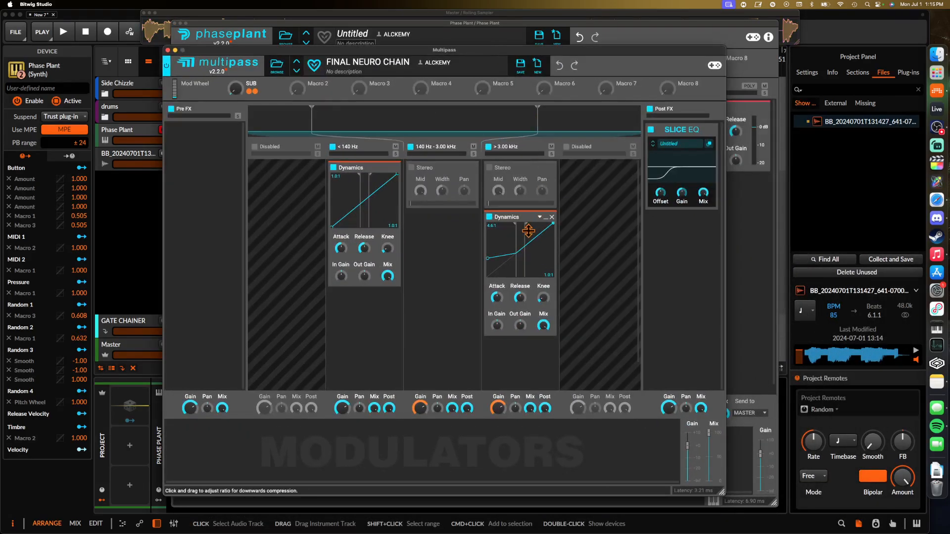
pyautogui.moveTo(519, 260)
pyautogui.mouseDown()
pyautogui.moveTo(512, 272)
pyautogui.moveTo(527, 261)
pyautogui.mouseUp()
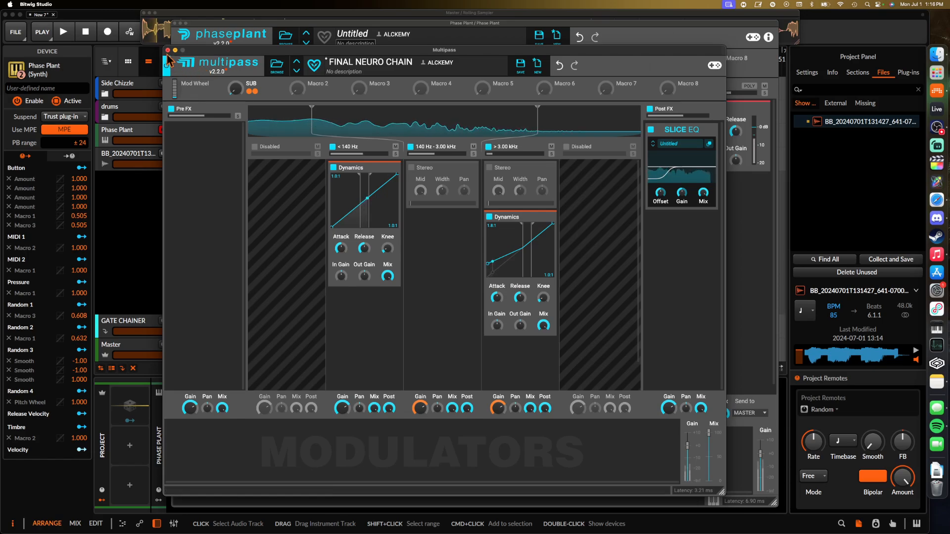
pyautogui.click(200, 35)
pyautogui.click(174, 23)
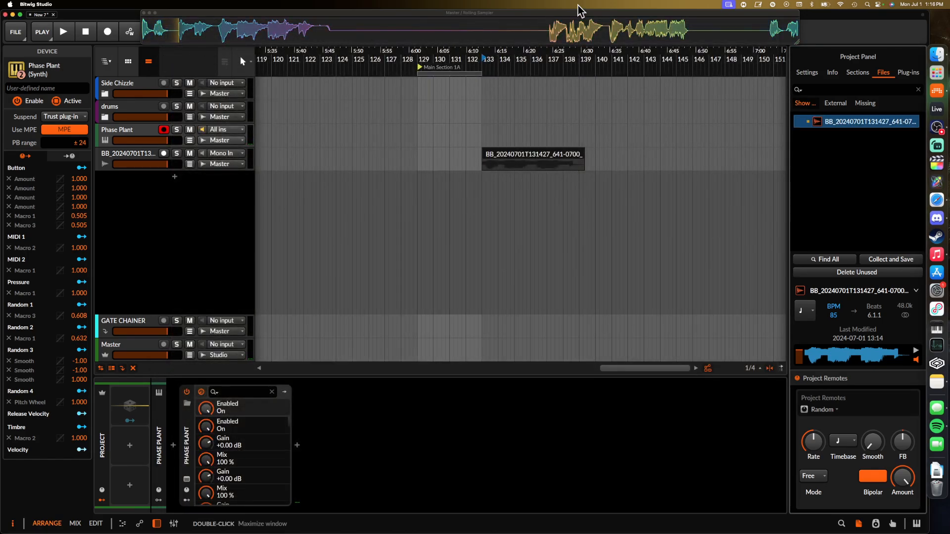
# Place two takes captured in Rolling Sampler on a new audio track, starting at 141.1.1 and 143.2.1.
pyautogui.moveTo(788, 35); pyautogui.dragTo(614, 191)
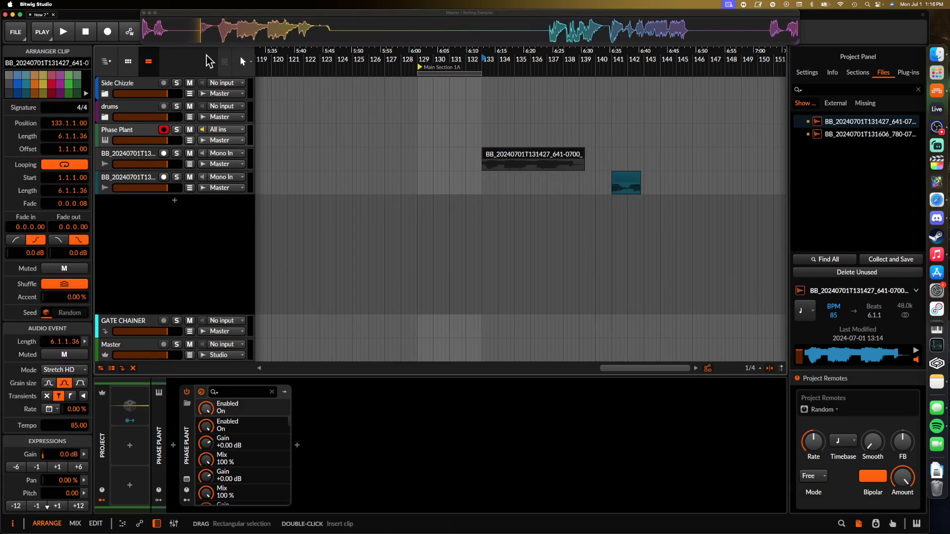
pyautogui.moveTo(148, 31); pyautogui.dragTo(650, 185)
pyautogui.scroll(5, 651, 181)
pyautogui.scroll(-2, 635, 181)
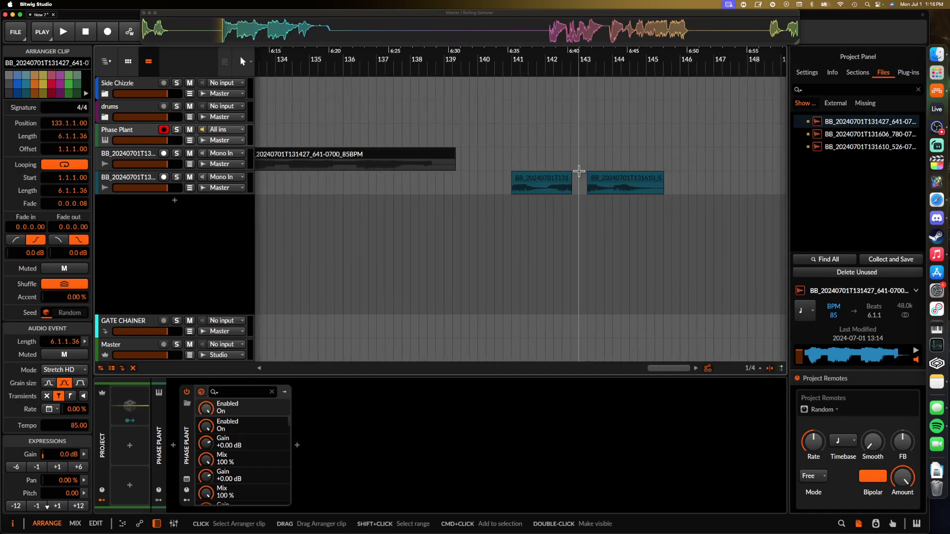
# Play back the two newly placed Rolling Sampler clips, starting each from its beginning.
pyautogui.click(555, 180)
pyautogui.scroll(5, 556, 180)
pyautogui.press('space')
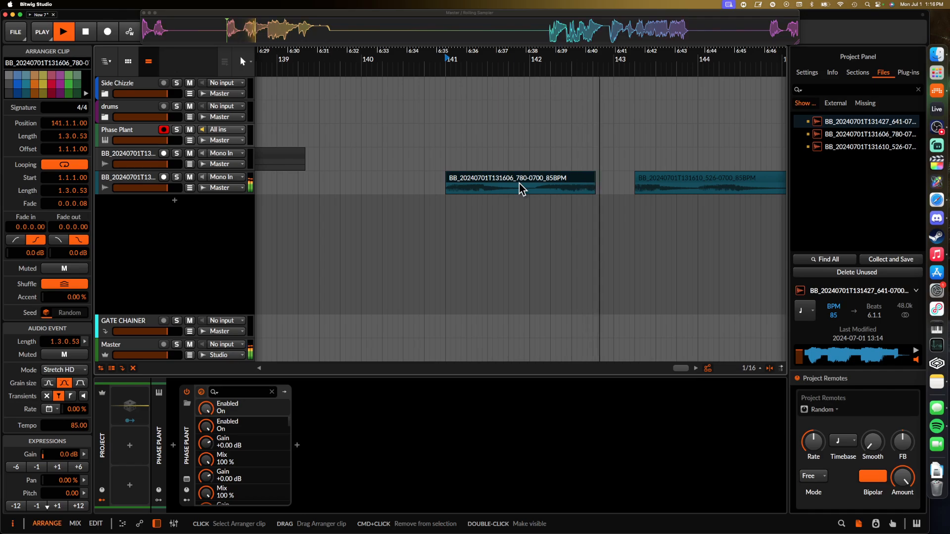
pyautogui.click(649, 184)
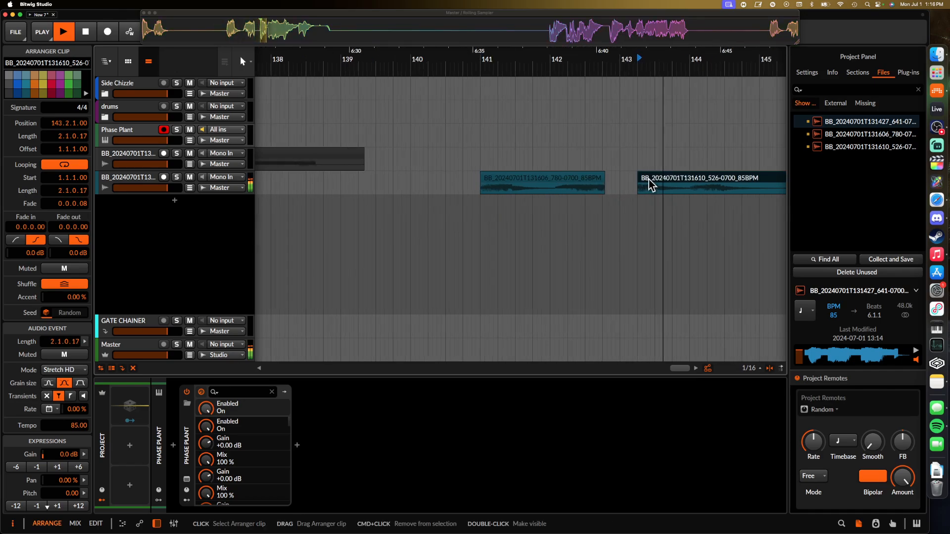
pyautogui.press('space')
# Move the BB_20240701T131610 clip to 142.4.1, crossfade it with the preceding clip, and play back the transition.
pyautogui.moveTo(648, 180); pyautogui.dragTo(568, 187)
pyautogui.scroll(3, 616, 180)
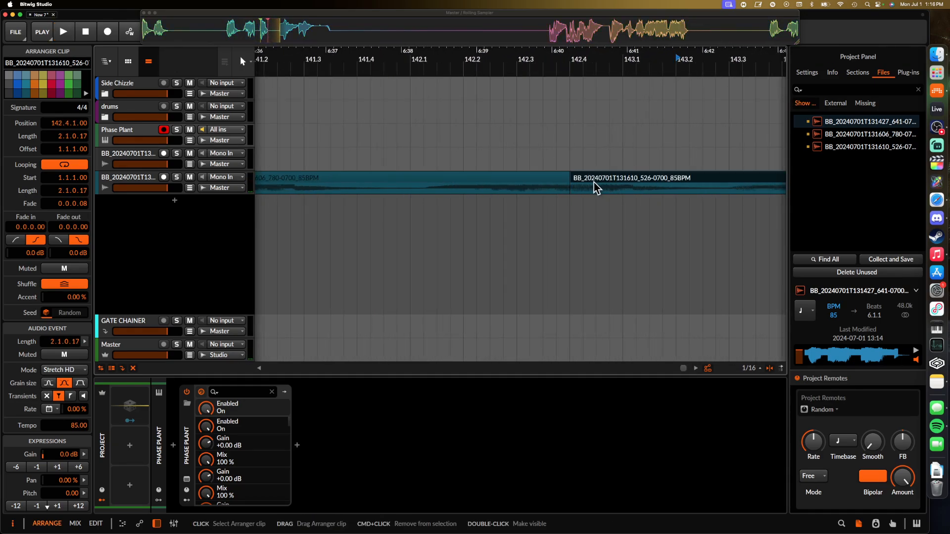
pyautogui.click(553, 184)
pyautogui.press('space')
pyautogui.scroll(-3, 554, 184)
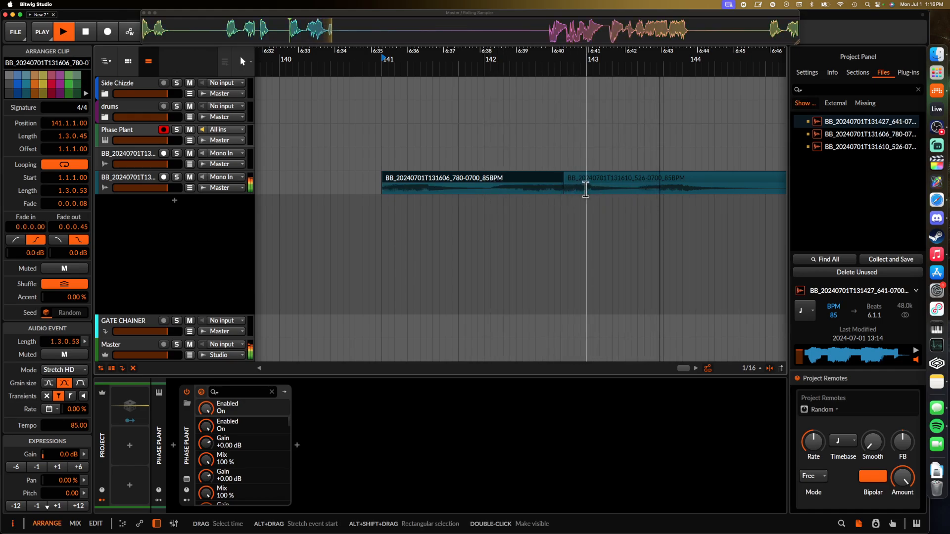
pyautogui.press('space')
pyautogui.scroll(-3, 499, 188)
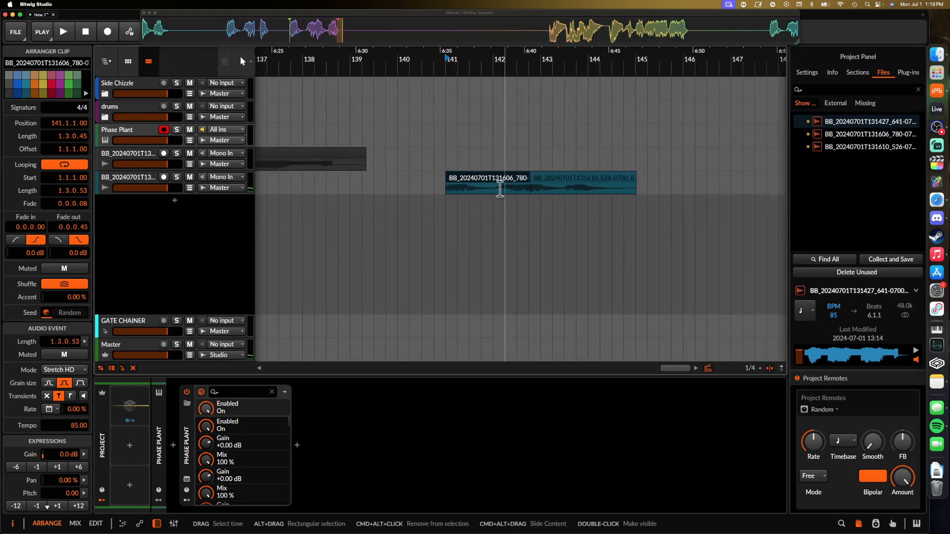
# Split the joined audio clips on the new track at bars 143 and 142.
pyautogui.moveTo(449, 187); pyautogui.dragTo(511, 188)
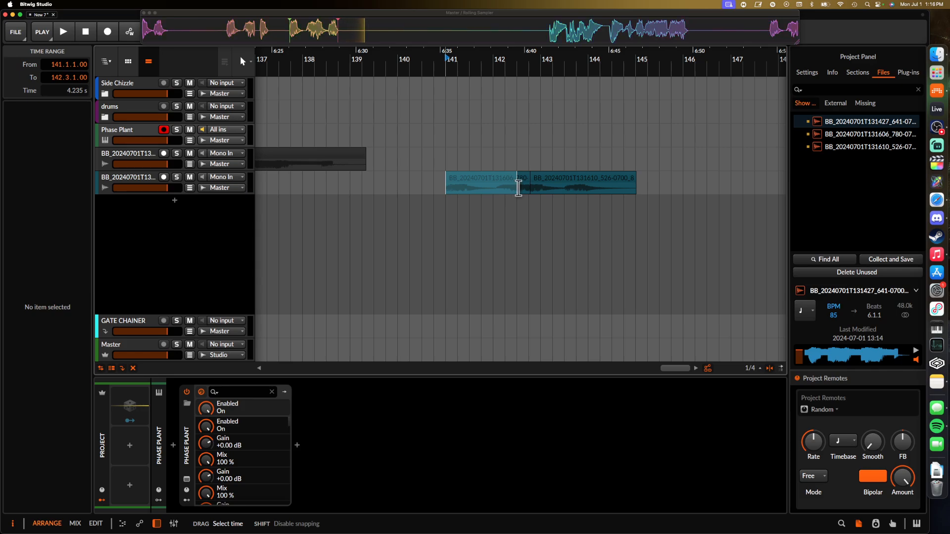
pyautogui.moveTo(518, 187); pyautogui.dragTo(539, 188)
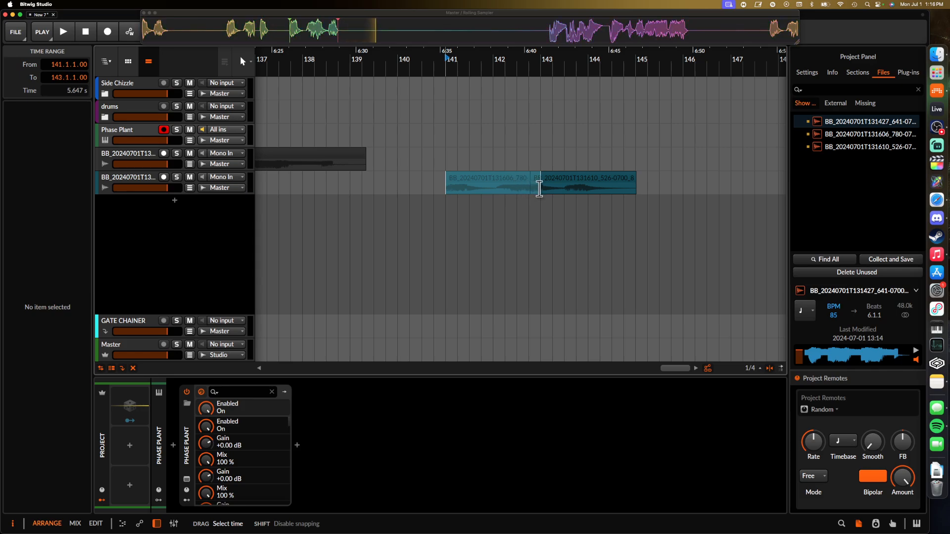
pyautogui.click(525, 189)
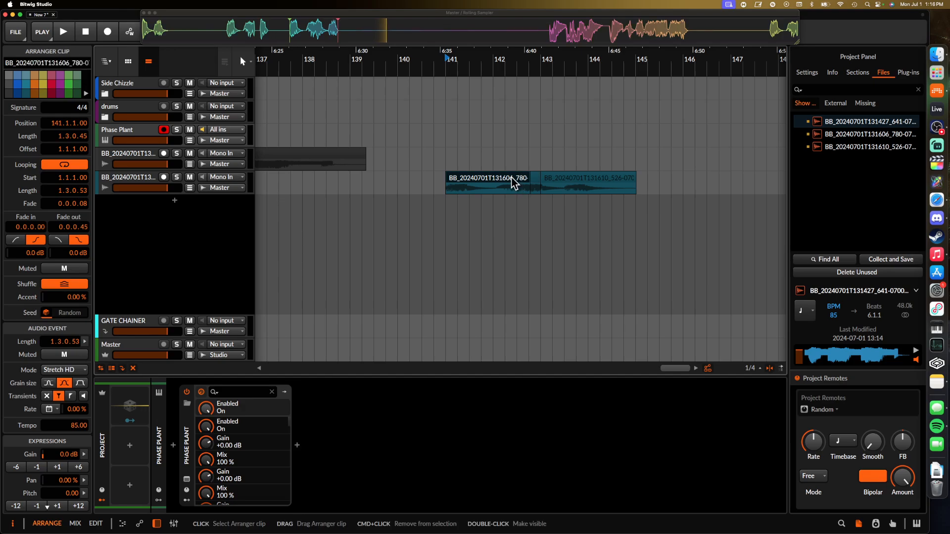
pyautogui.scroll(3, 520, 189)
pyautogui.click(477, 192)
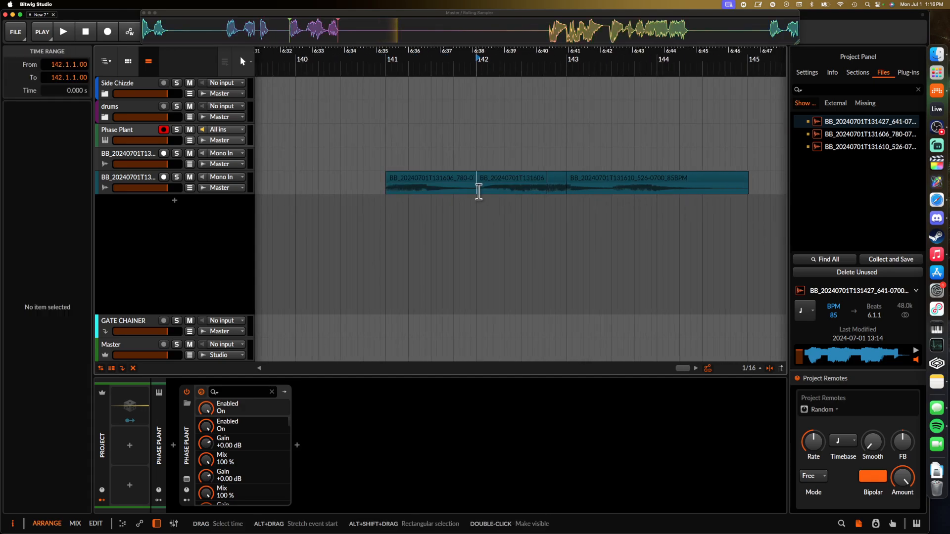
# Consolidate the two audio pieces between bars 142 and 143 into a single clip.
pyautogui.moveTo(477, 192); pyautogui.dragTo(546, 191)
pyautogui.click(500, 183)
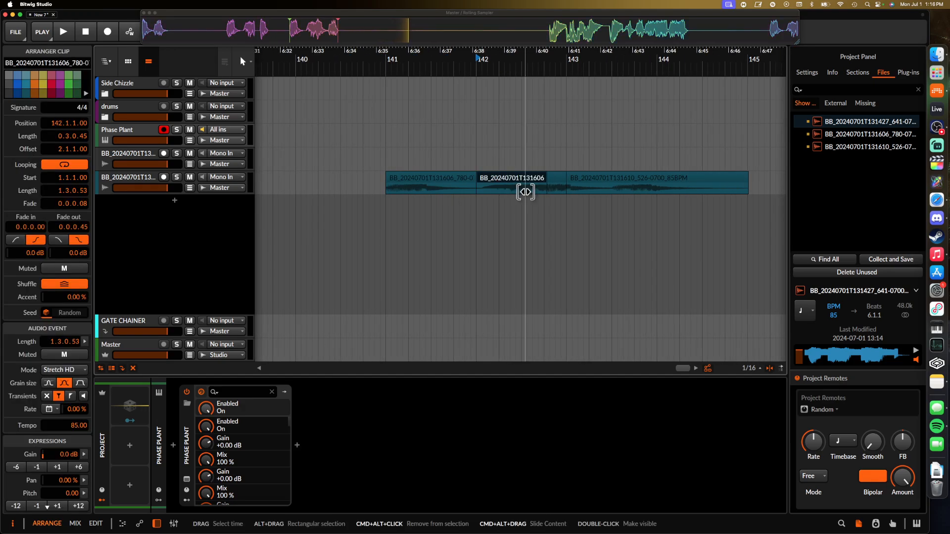
pyautogui.click(526, 191)
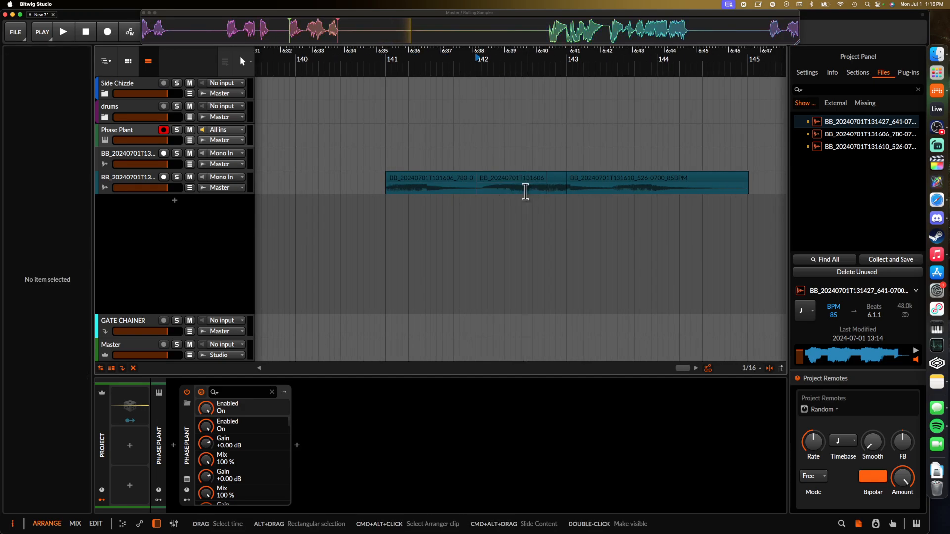
pyautogui.click(554, 183)
pyautogui.press('super+j')
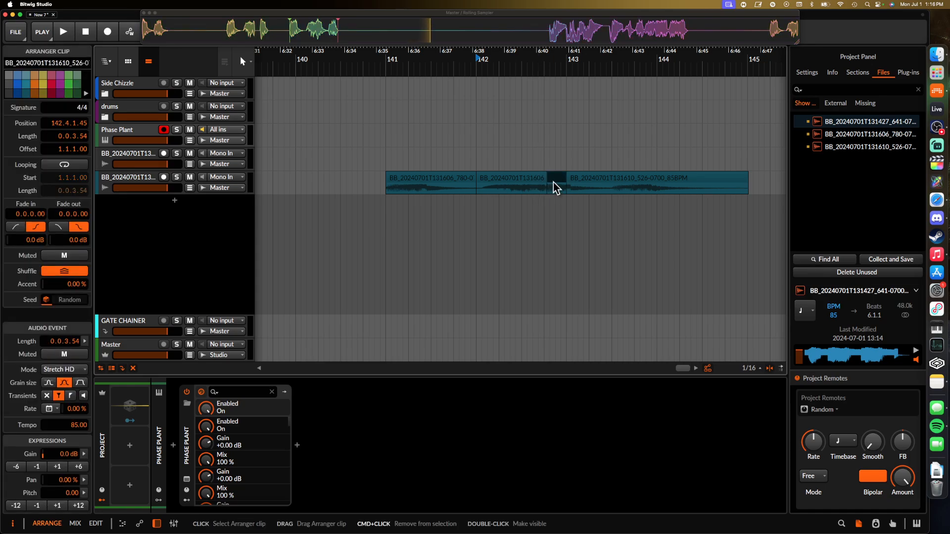
pyautogui.click(544, 182)
pyautogui.click(543, 181)
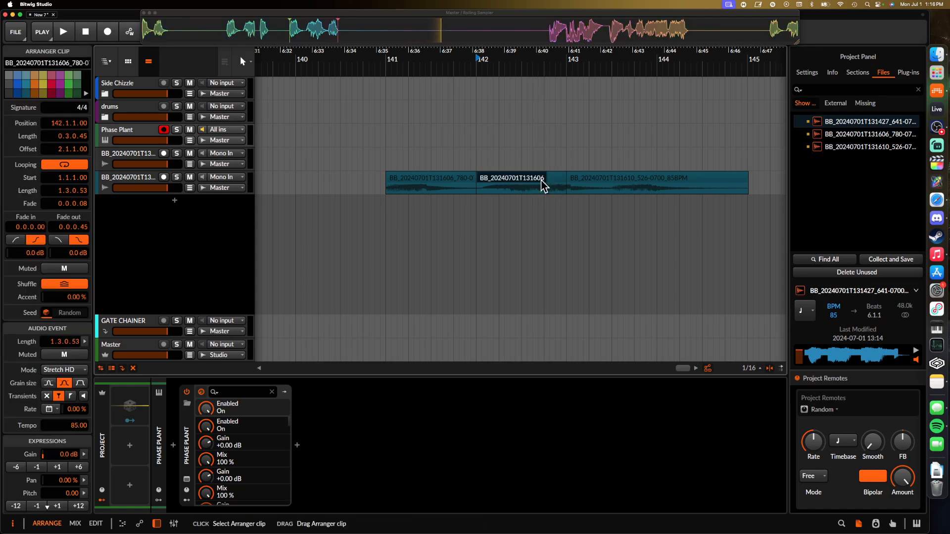
pyautogui.keyDown('shift'); pyautogui.click(556, 186); pyautogui.keyUp('shift')
pyautogui.press('super+j')
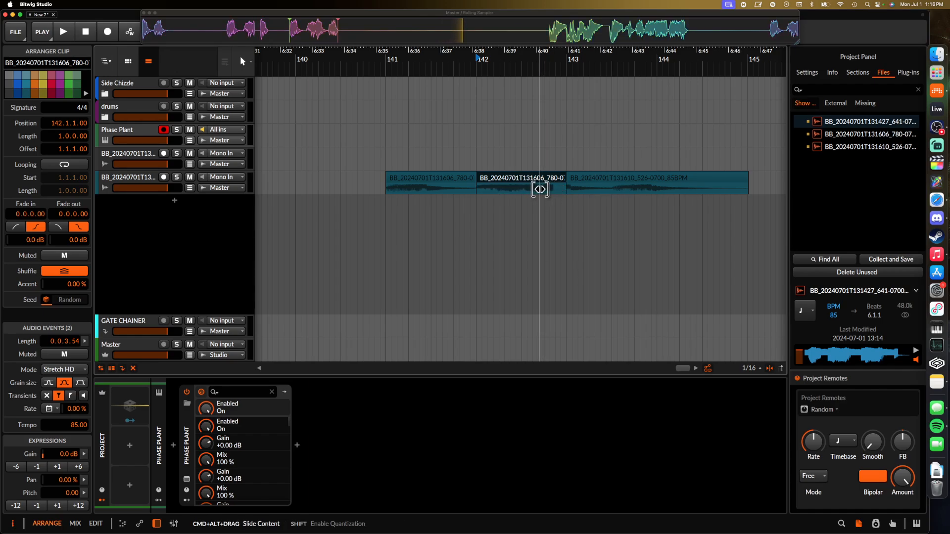
# Play the edited clips from bar 141 to check the sequence, and stop playback.
pyautogui.click(454, 181)
pyautogui.press('space')
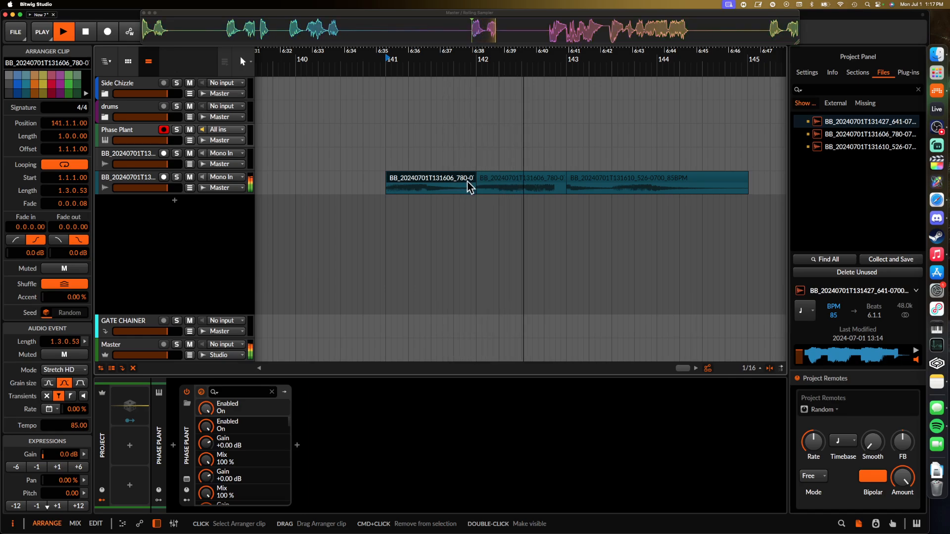
pyautogui.press('space')
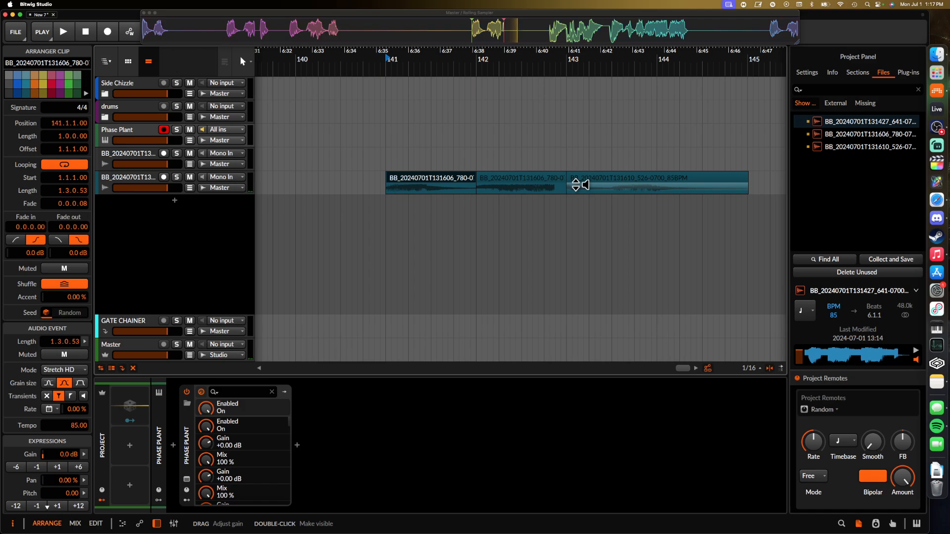
# Shift the BB_20240701T131610 clip earlier to start around 142.4.3, against the consolidated clip.
pyautogui.moveTo(576, 184); pyautogui.dragTo(570, 186)
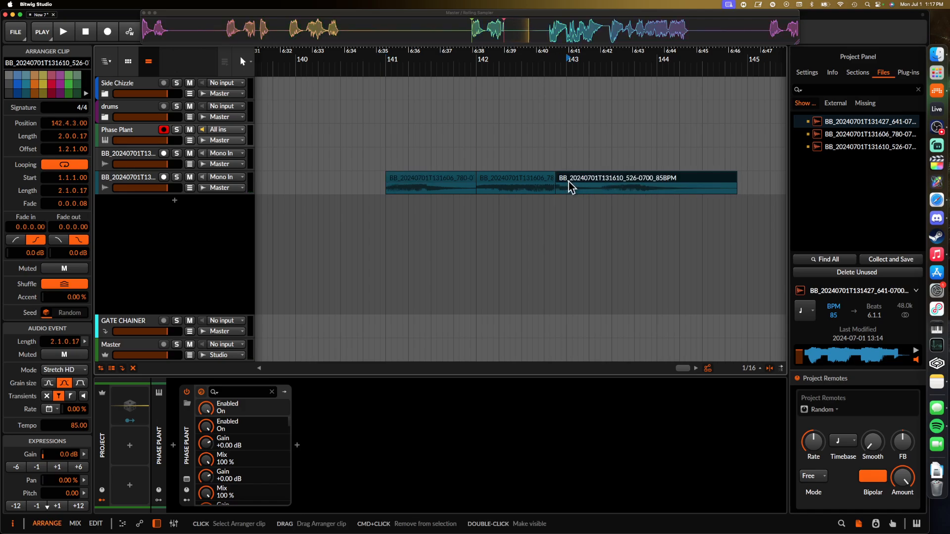
pyautogui.scroll(5, 571, 187)
pyautogui.click(517, 183)
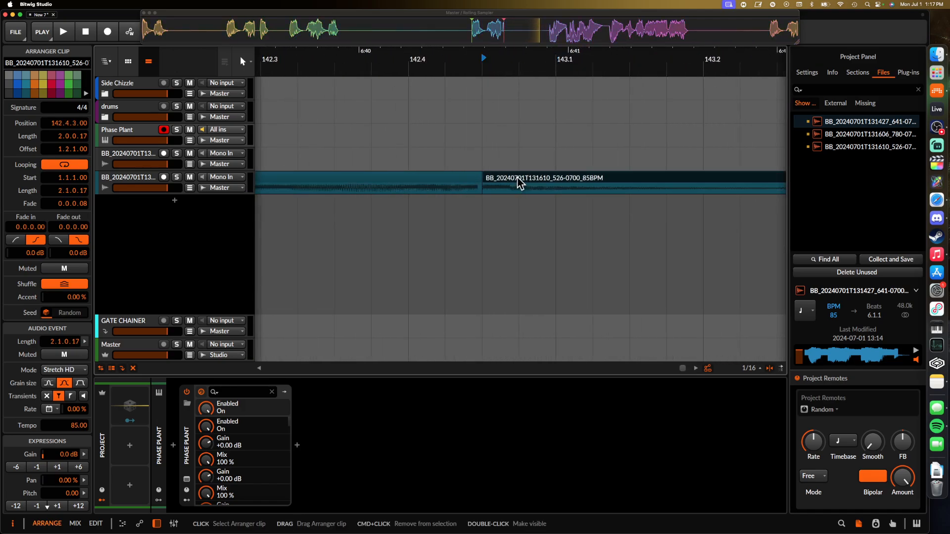
pyautogui.scroll(3, 518, 183)
pyautogui.moveTo(515, 183); pyautogui.dragTo(500, 183)
# Crossfade the junction just before bar 143 and split the BB_20240701T131610 clip at 143.1.1.
pyautogui.moveTo(425, 188); pyautogui.dragTo(475, 187)
pyautogui.scroll(-2, 480, 183)
pyautogui.click(526, 195)
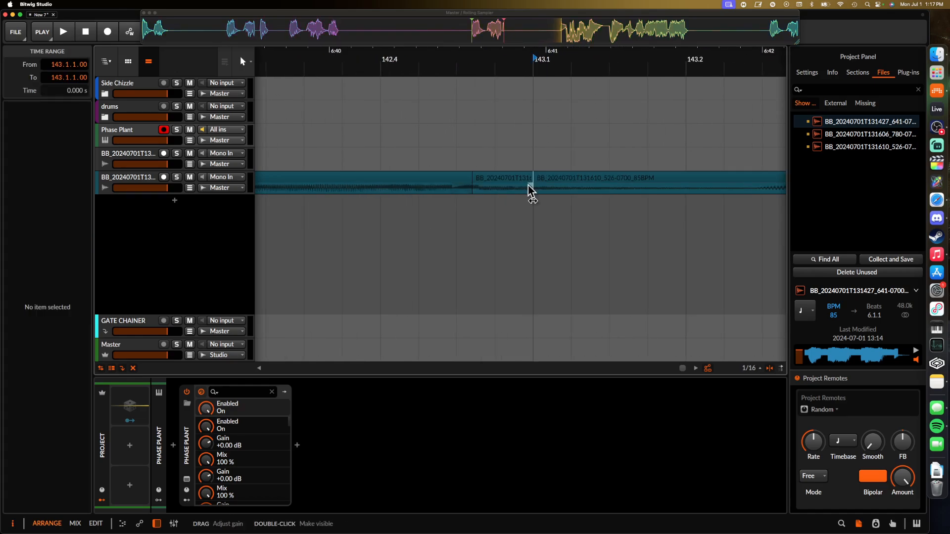
pyautogui.scroll(-2, 513, 178)
pyautogui.scroll(-1, 513, 178)
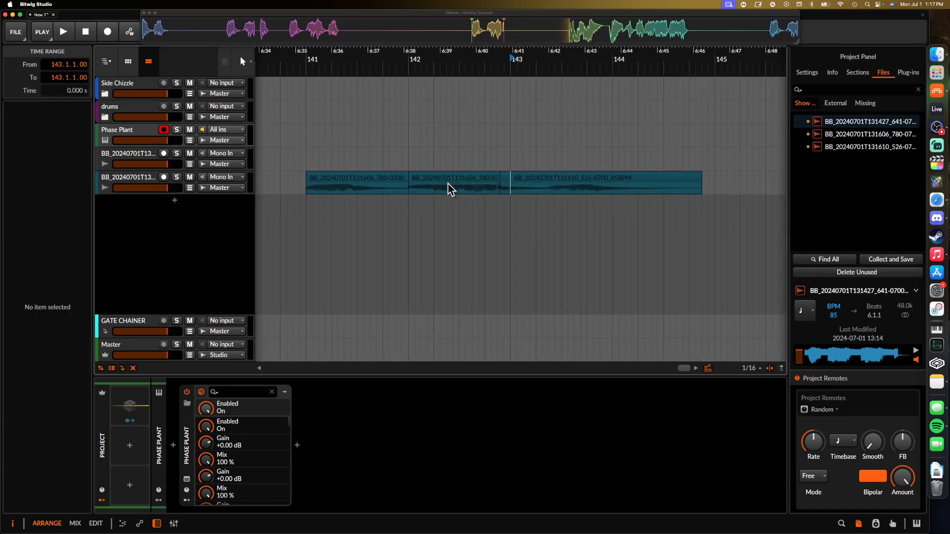
# Crossfade the three clips between bars 141 and 143, play them back, and loop that two-bar range.
pyautogui.click(385, 183)
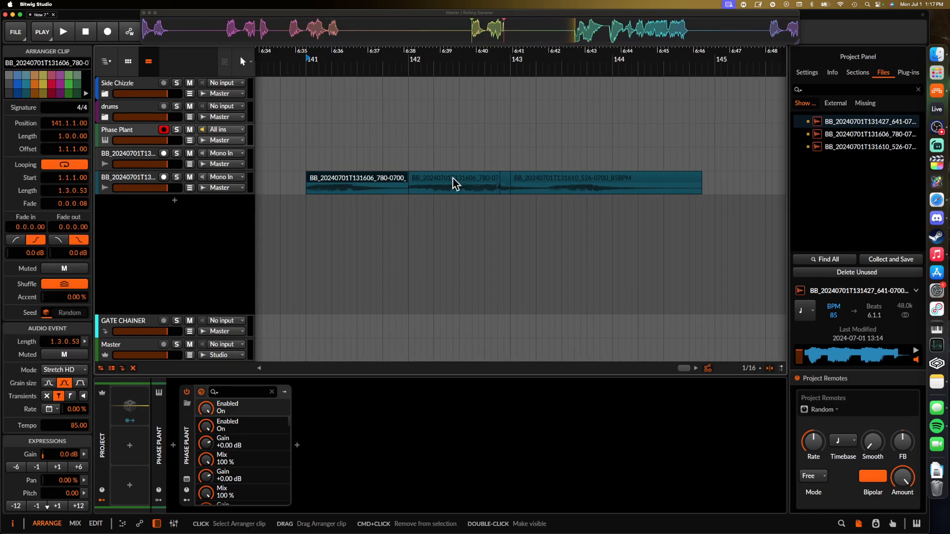
pyautogui.keyDown('shift'); pyautogui.click(505, 183); pyautogui.keyUp('shift')
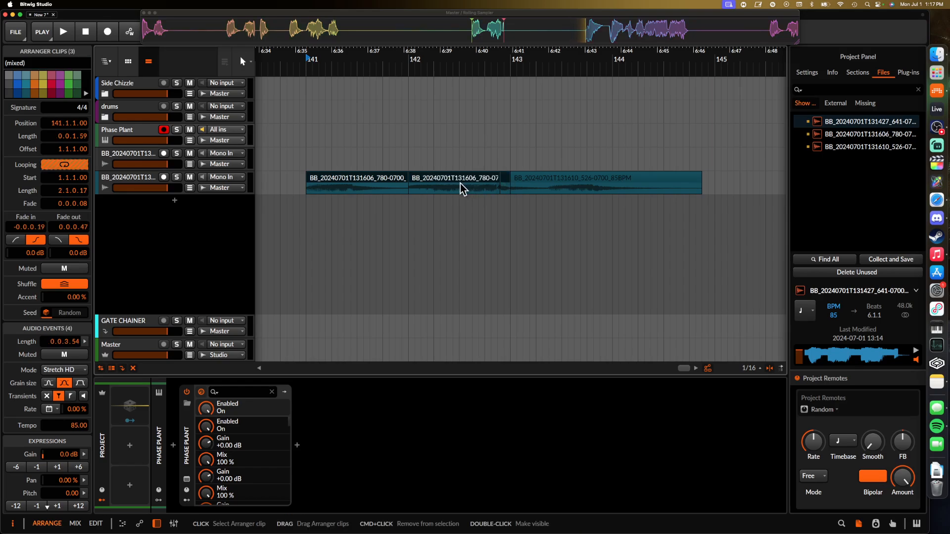
pyautogui.click(398, 184)
pyautogui.press('space')
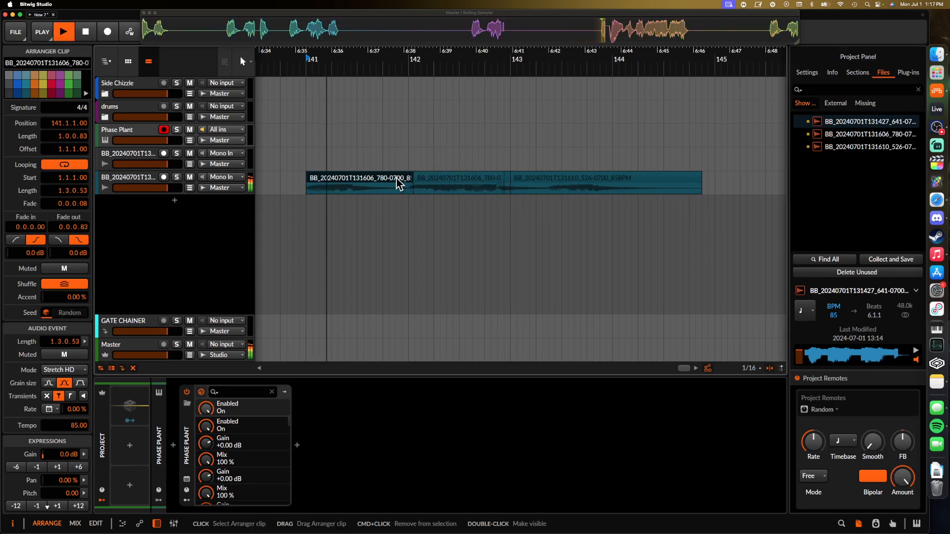
pyautogui.moveTo(307, 187); pyautogui.dragTo(510, 190)
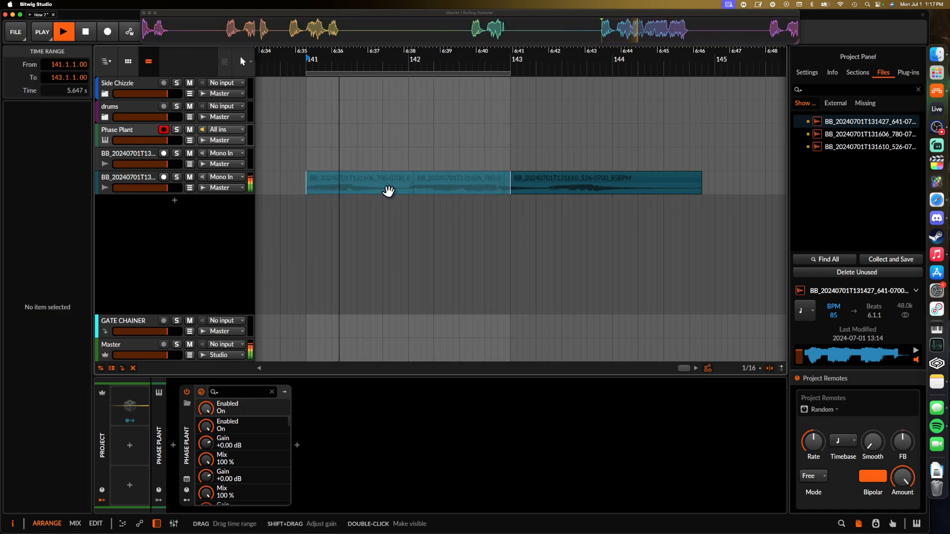
# Listen to the looped audio clips between bars 141 and 143 on the lowest audio track, then stop playback.
pyautogui.scroll(5, 388, 191)
pyautogui.scroll(-4, 389, 191)
pyautogui.scroll(-4, 388, 191)
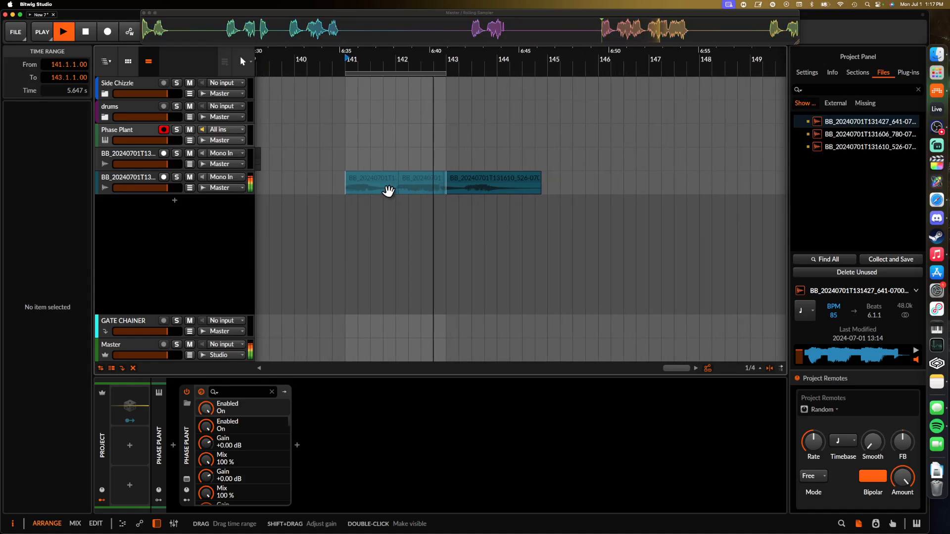
pyautogui.scroll(2, 388, 191)
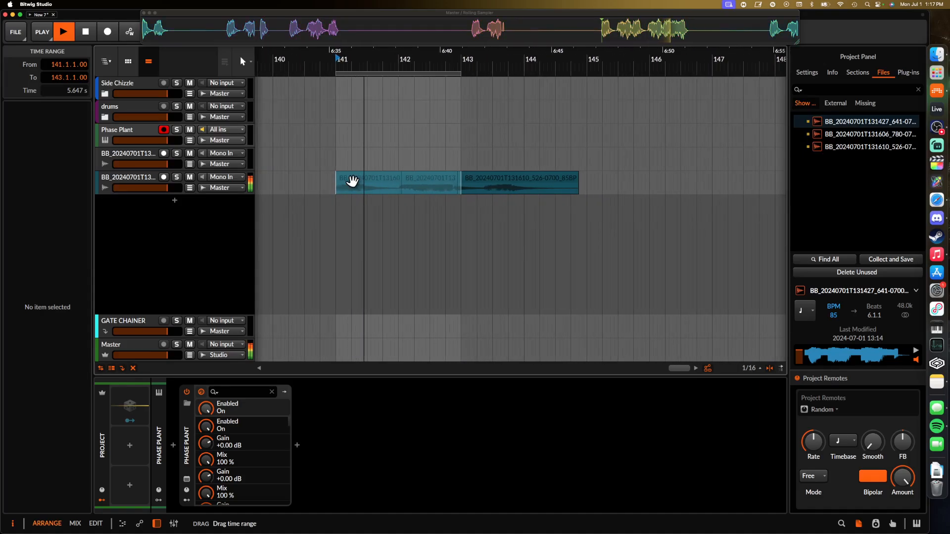
pyautogui.click(352, 181)
pyautogui.scroll(2, 349, 182)
pyautogui.scroll(-1, 347, 183)
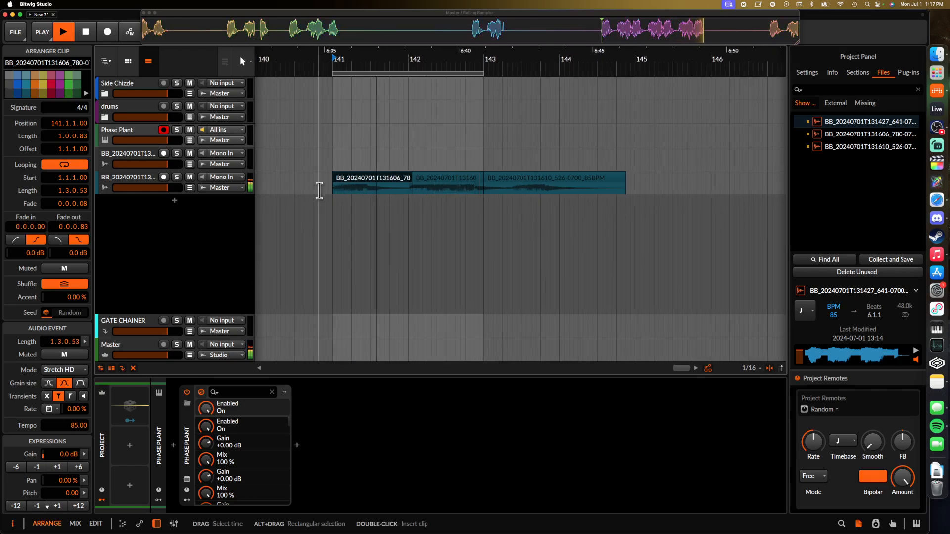
pyautogui.scroll(2, 319, 191)
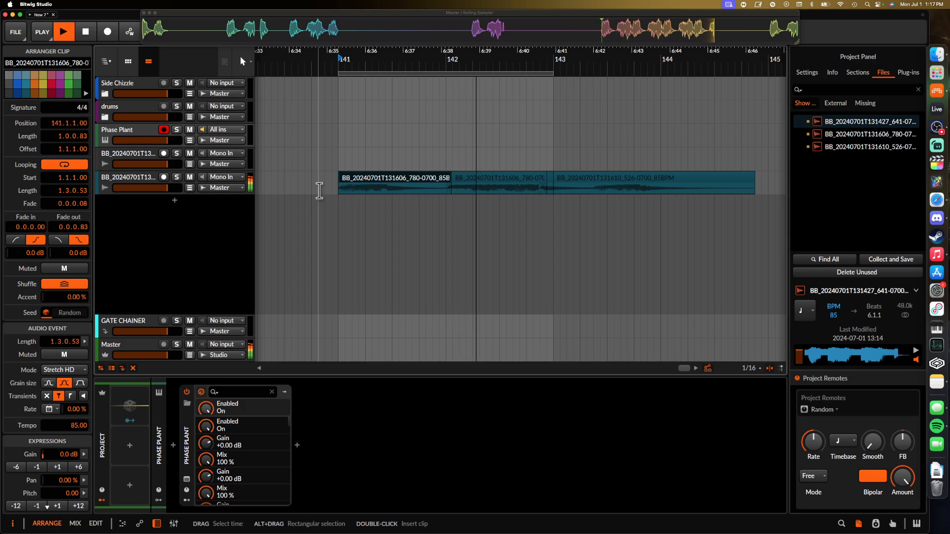
pyautogui.press('space')
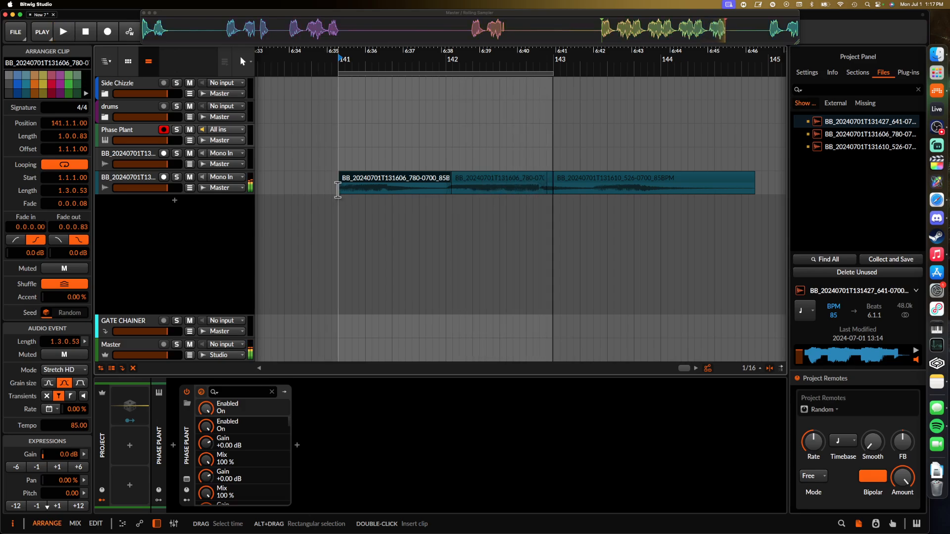
# Move the BB_20240701T131610 clip along its track to position 145.3.1.00.
pyautogui.scroll(-1, 412, 191)
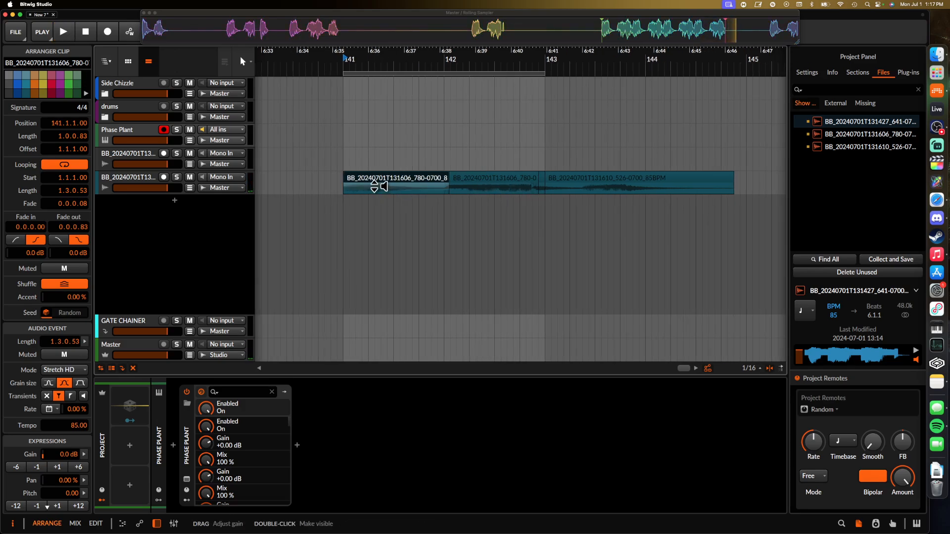
pyautogui.scroll(-3, 382, 186)
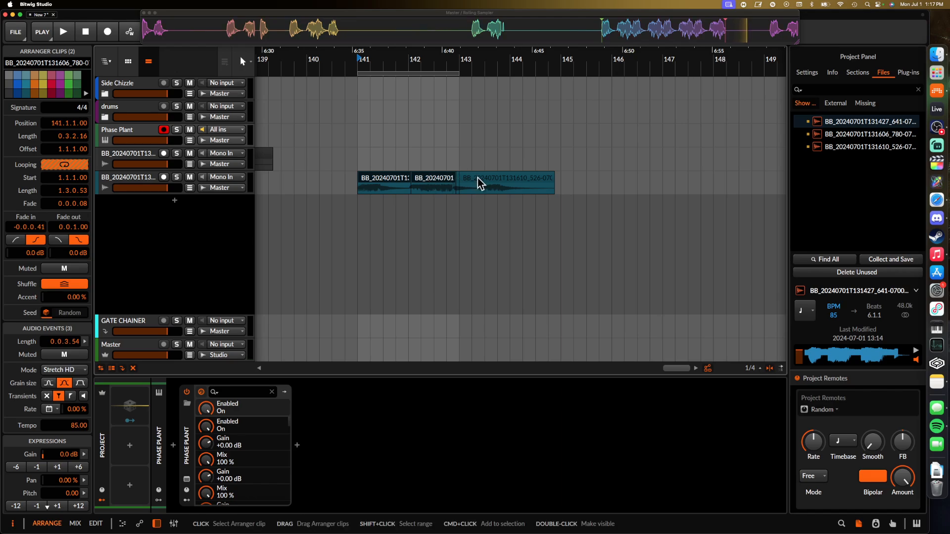
pyautogui.moveTo(480, 183); pyautogui.dragTo(602, 190)
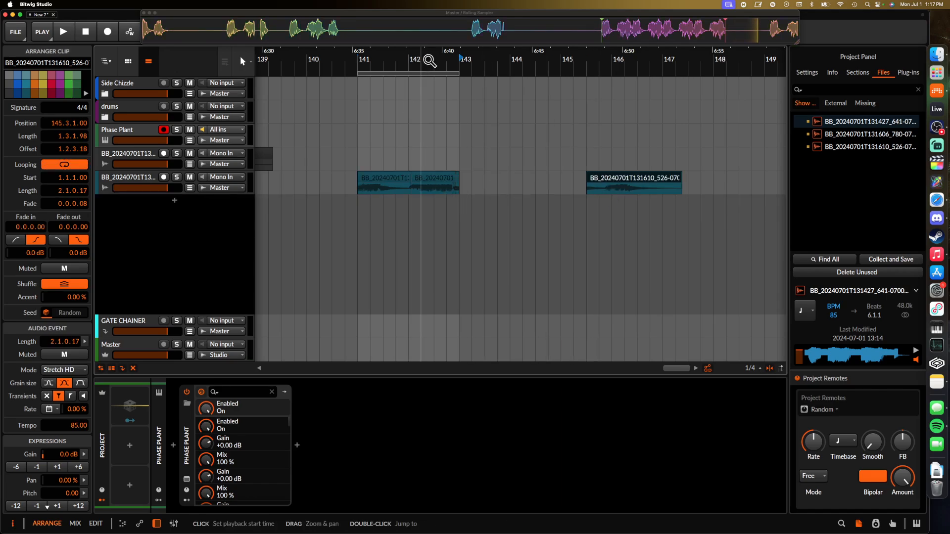
# Consolidate the clips between bars 141 and 143 on the lowest audio track into a single clip.
pyautogui.click(388, 180)
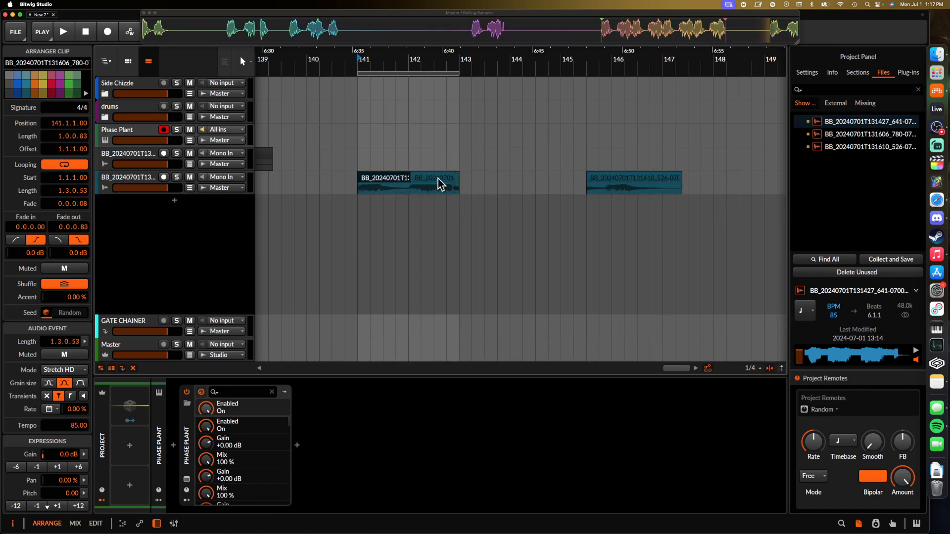
pyautogui.keyDown('shift'); pyautogui.click(456, 180); pyautogui.keyUp('shift')
pyautogui.scroll(5, 458, 179)
pyautogui.scroll(-5, 457, 179)
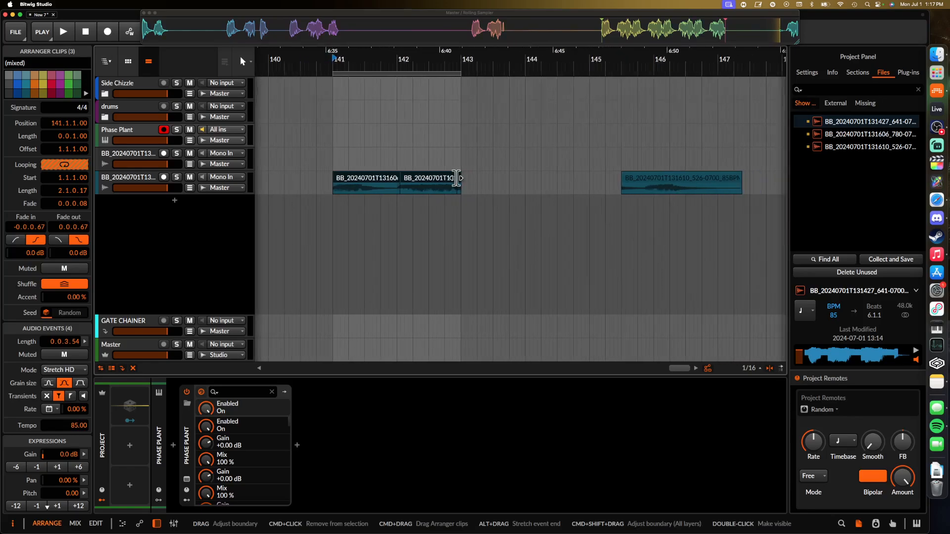
pyautogui.scroll(-1, 445, 168)
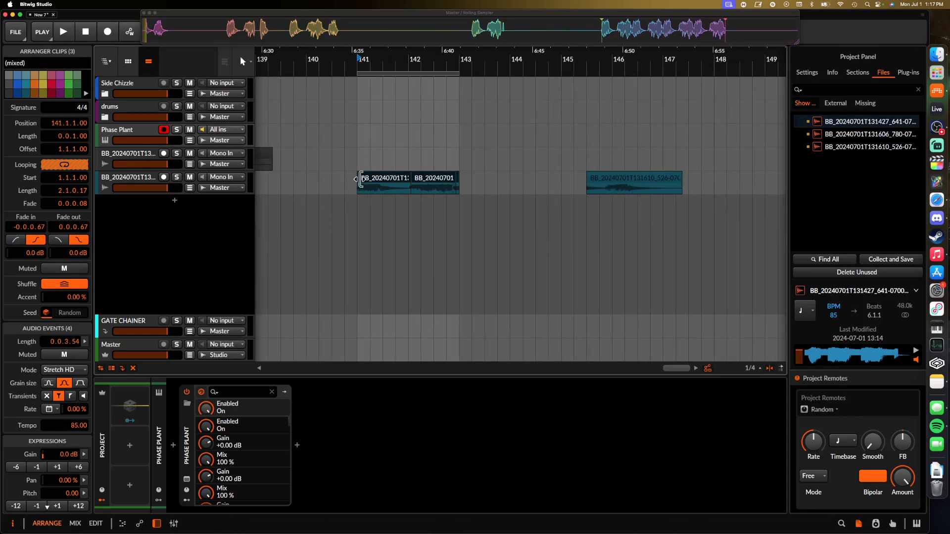
pyautogui.scroll(2, 398, 166)
pyautogui.scroll(3, 400, 165)
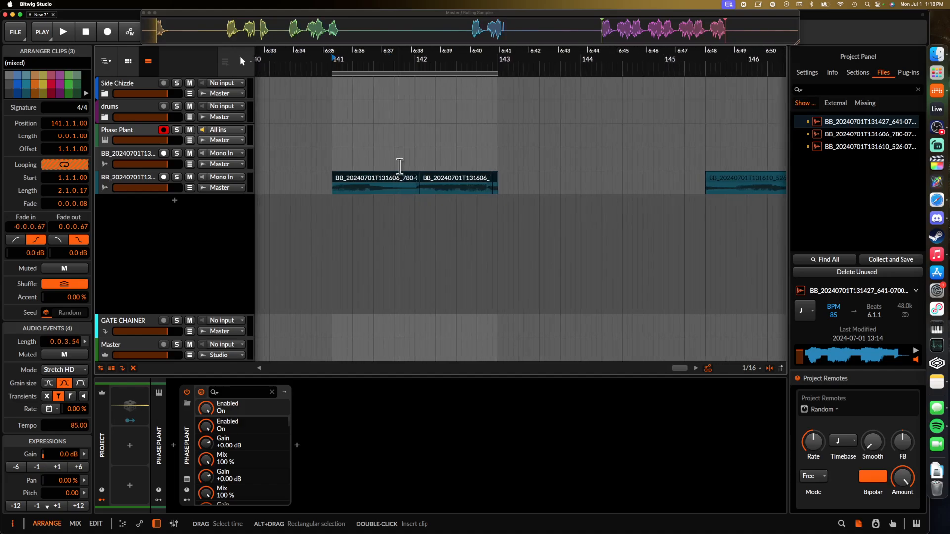
pyautogui.scroll(-3, 353, 189)
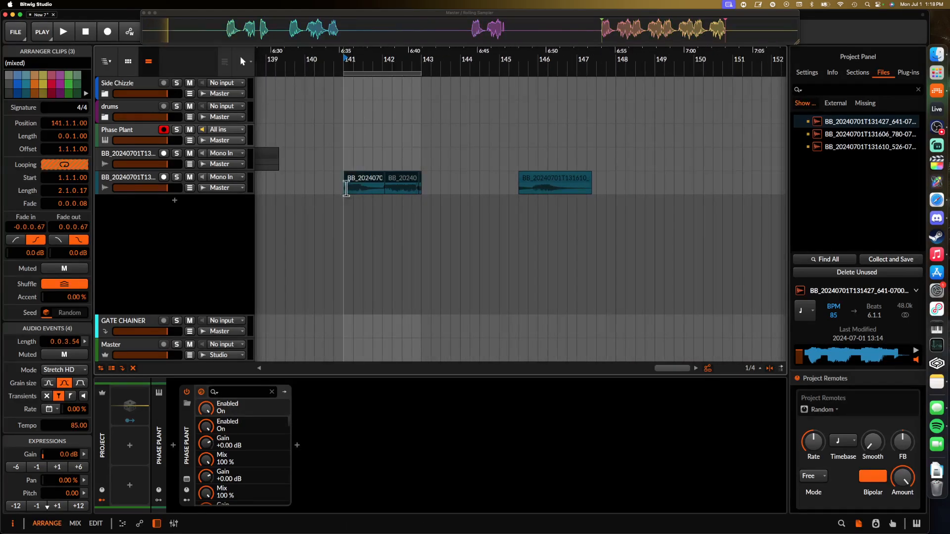
pyautogui.moveTo(345, 189); pyautogui.dragTo(423, 189)
pyautogui.press('super+j')
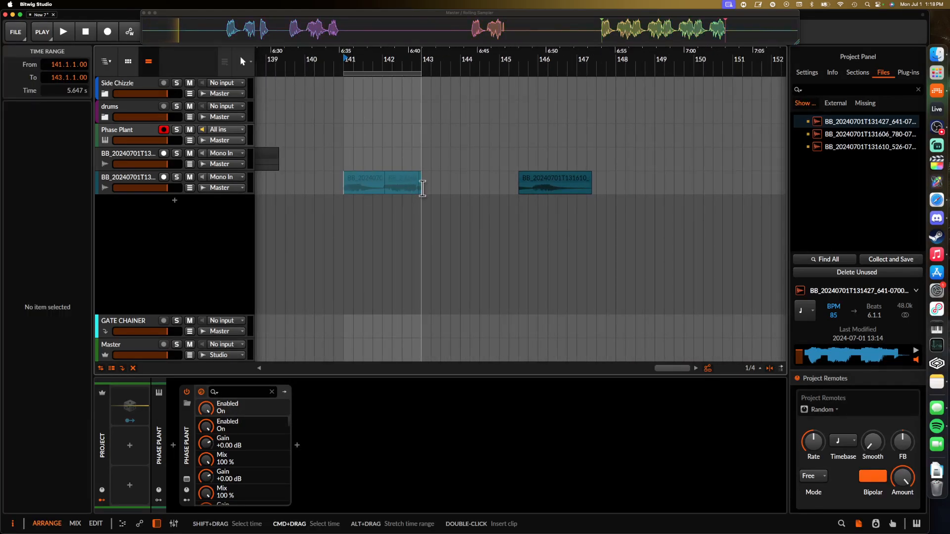
# Open the Phase Plant synth and enable chords on its granular generator, using the Fifths chord type.
pyautogui.click(124, 133)
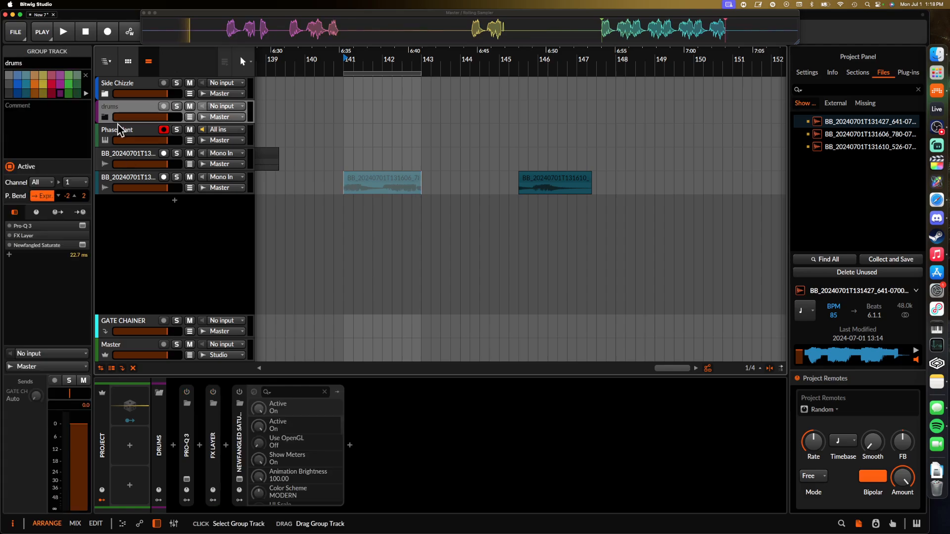
pyautogui.click(187, 479)
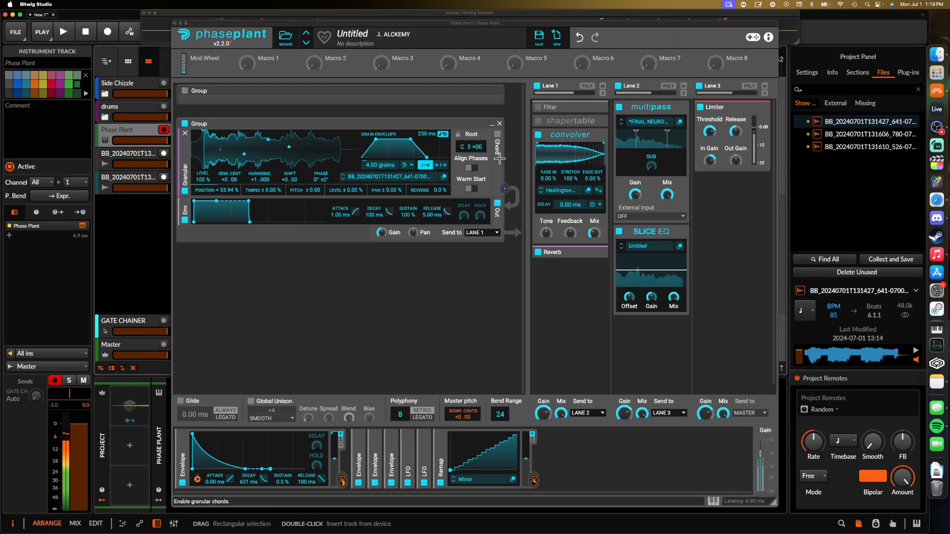
pyautogui.click(497, 135)
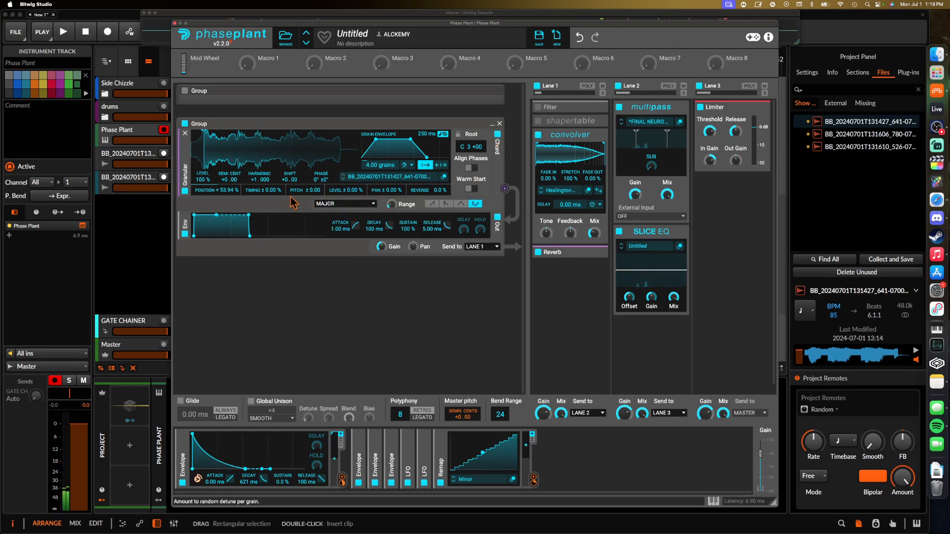
pyautogui.click(341, 204)
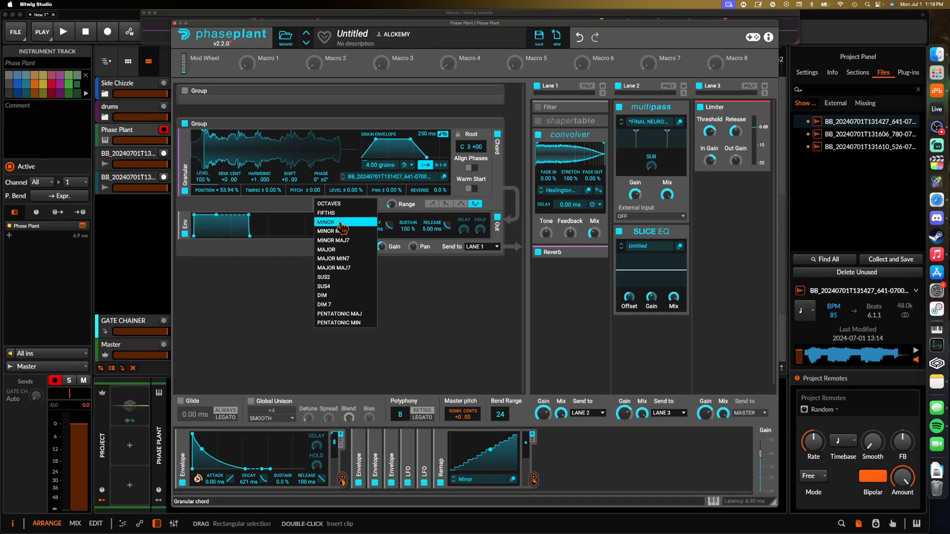
pyautogui.click(340, 214)
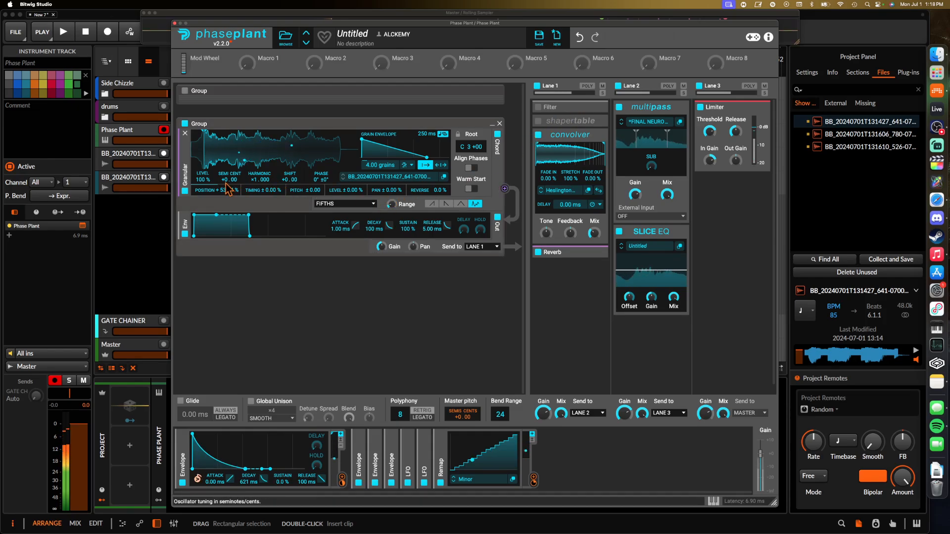
# Reset the granular generator's position randomization to 0.00 % and disable the Remap modulator and Multipass effect, closing the synth window.
pyautogui.moveTo(226, 191); pyautogui.dragTo(226, 192)
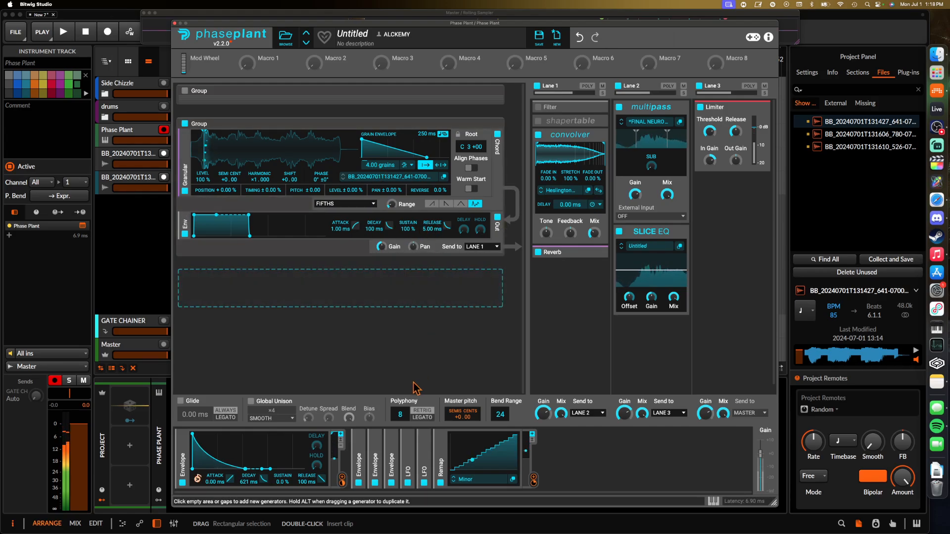
pyautogui.click(441, 484)
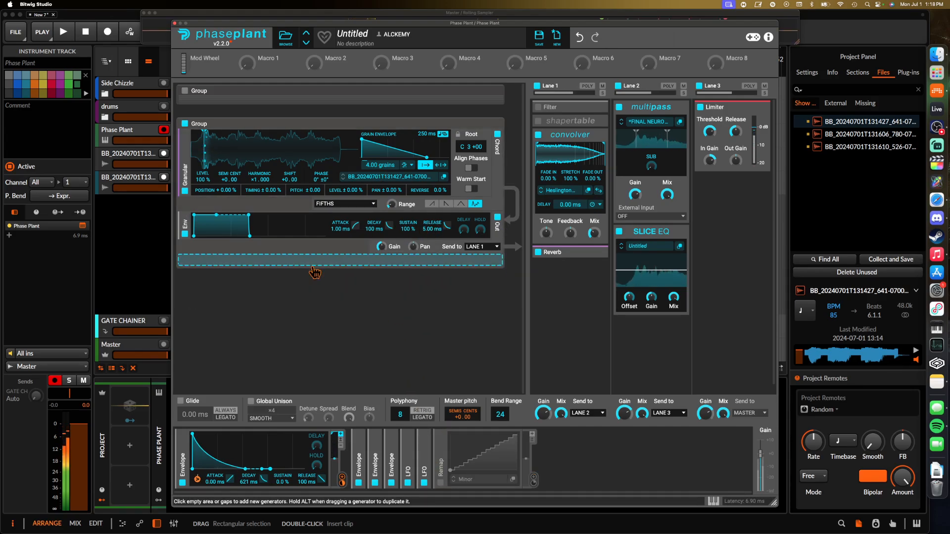
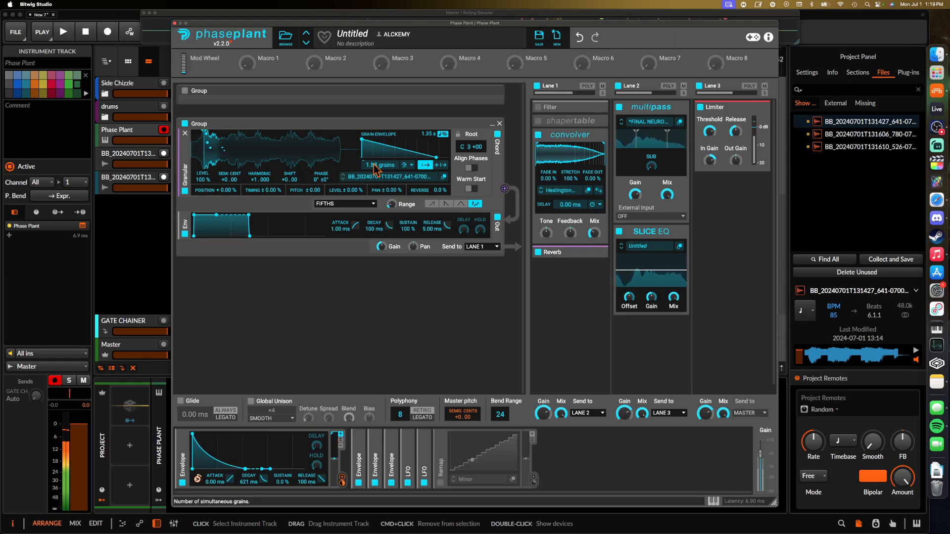
pyautogui.click(619, 107)
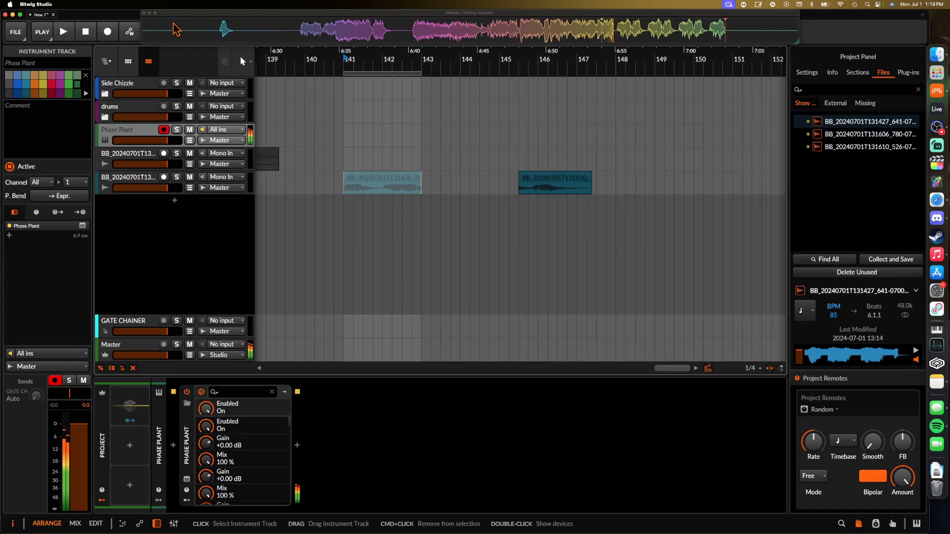
pyautogui.click(174, 23)
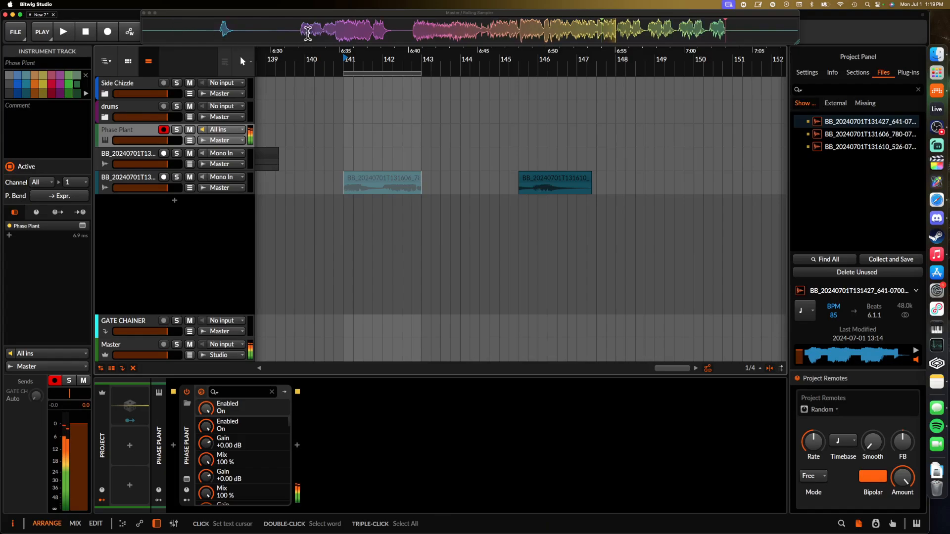
# Place the latest stretch of captured audio from Rolling Sampler on the lowest audio track near bar 149.
pyautogui.click(550, 39)
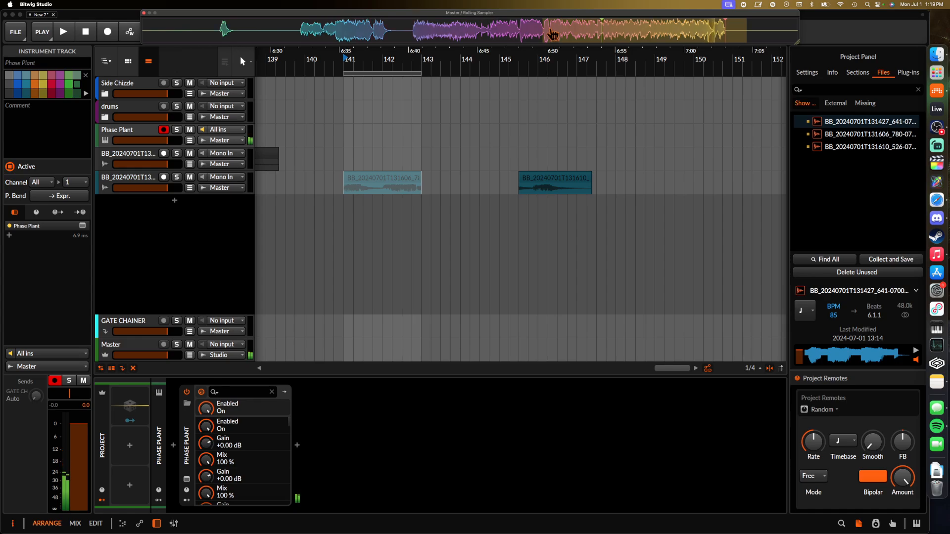
pyautogui.moveTo(553, 34); pyautogui.dragTo(665, 195)
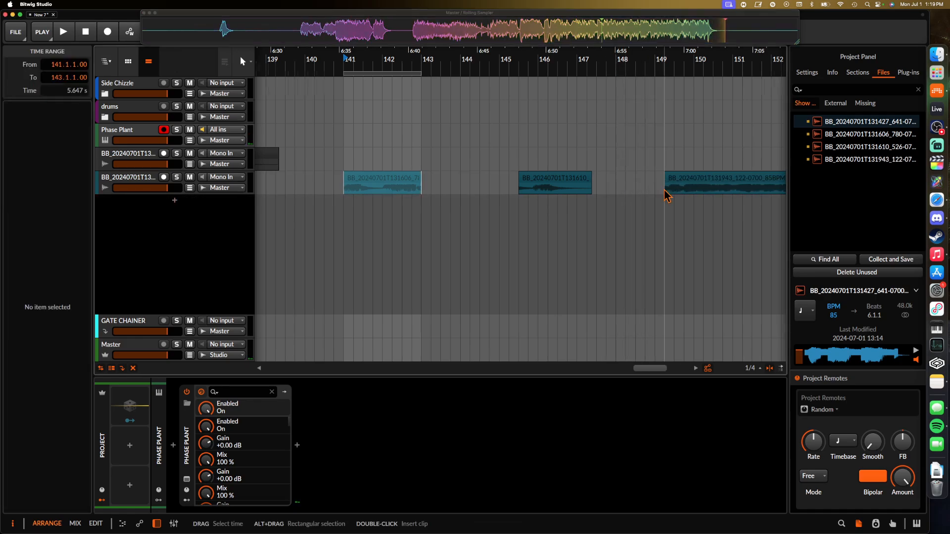
# Listen to the new BB_20240701T131943 clip from position 149.4.1.00, then stop playback.
pyautogui.hscroll(10, 664, 191)
pyautogui.scroll(-5, 534, 195)
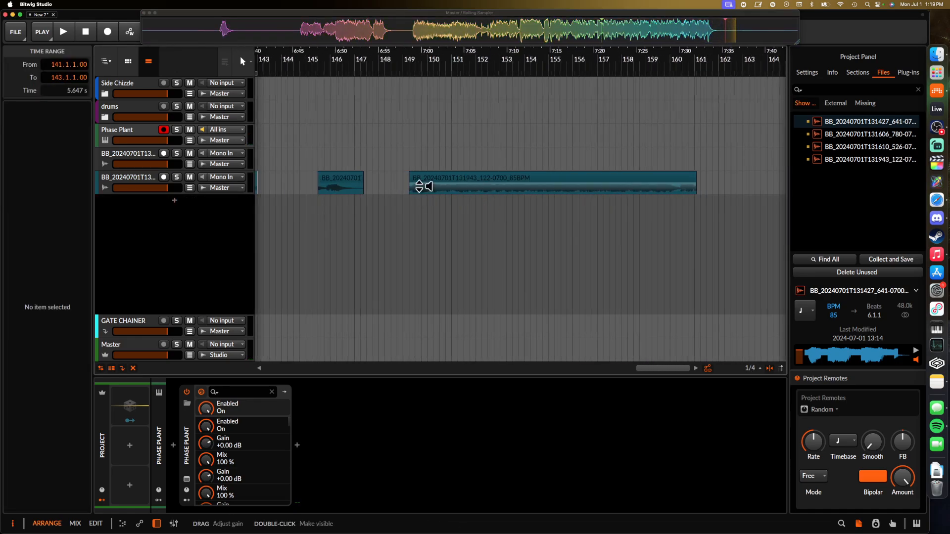
pyautogui.scroll(5, 419, 186)
pyautogui.click(425, 192)
pyautogui.press('space')
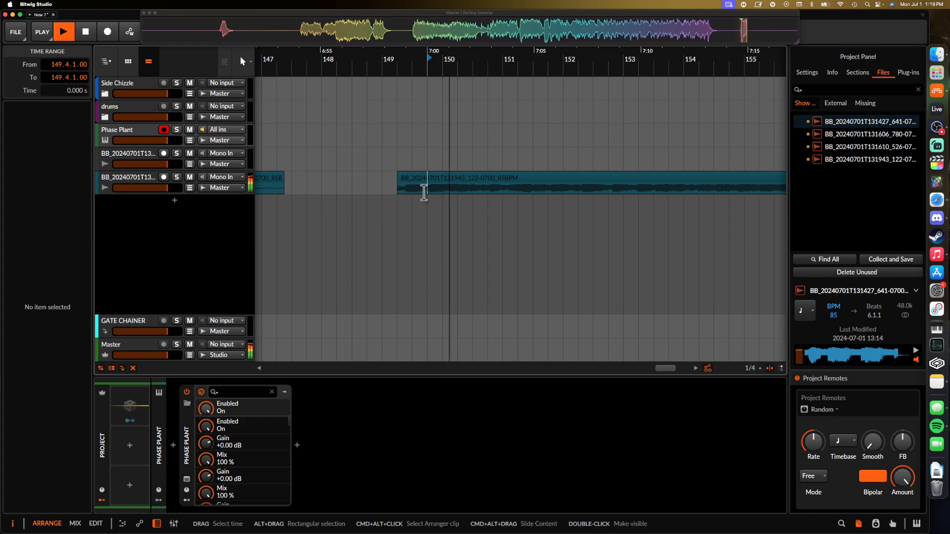
pyautogui.scroll(-4, 424, 192)
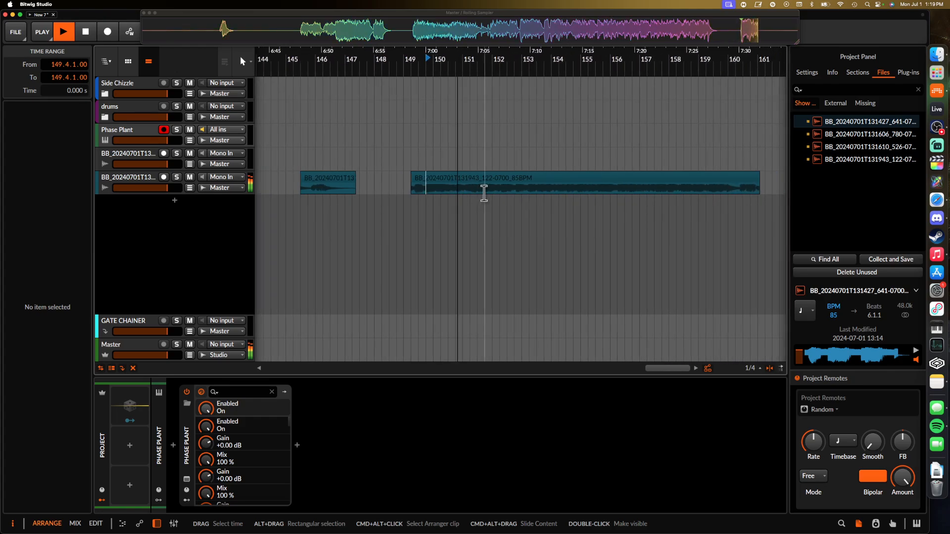
pyautogui.scroll(4, 492, 192)
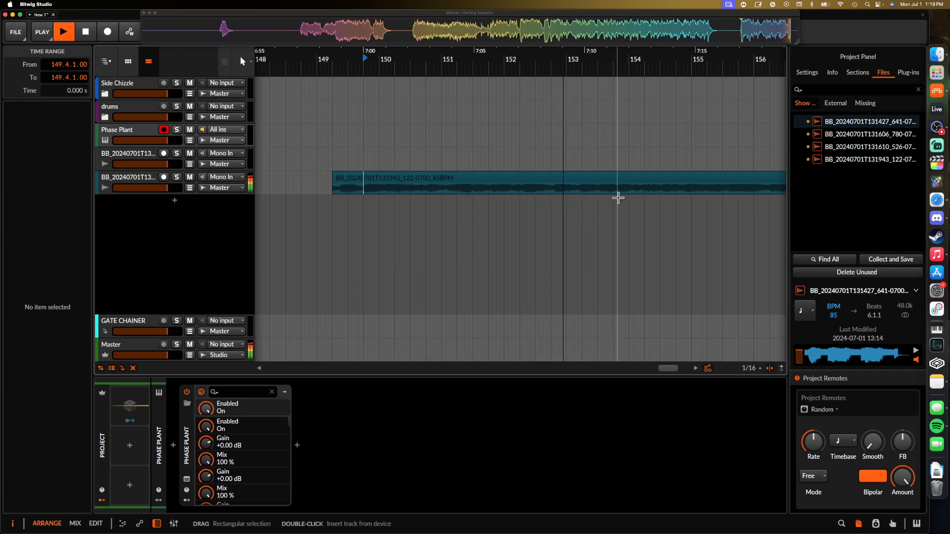
pyautogui.press('space')
# Audition the new clip from position 152.4.2.00, restarting once before stopping playback.
pyautogui.scroll(3, 554, 191)
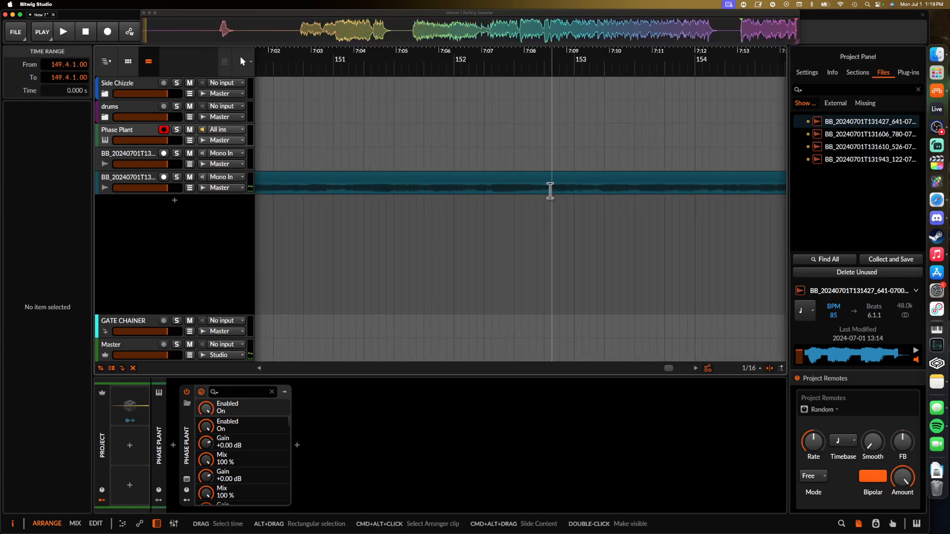
pyautogui.click(550, 191)
pyautogui.press('space')
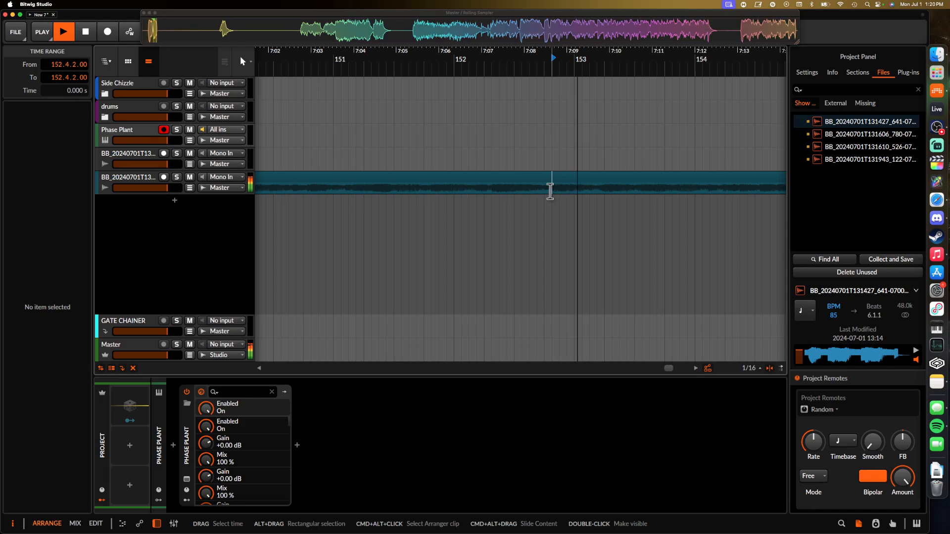
pyautogui.press('space')
pyautogui.press('space')
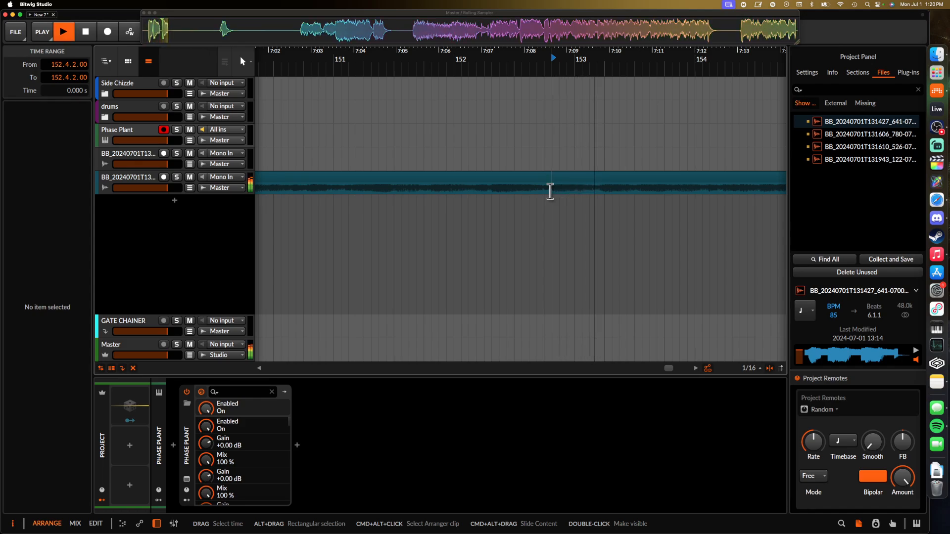
pyautogui.scroll(-4, 550, 190)
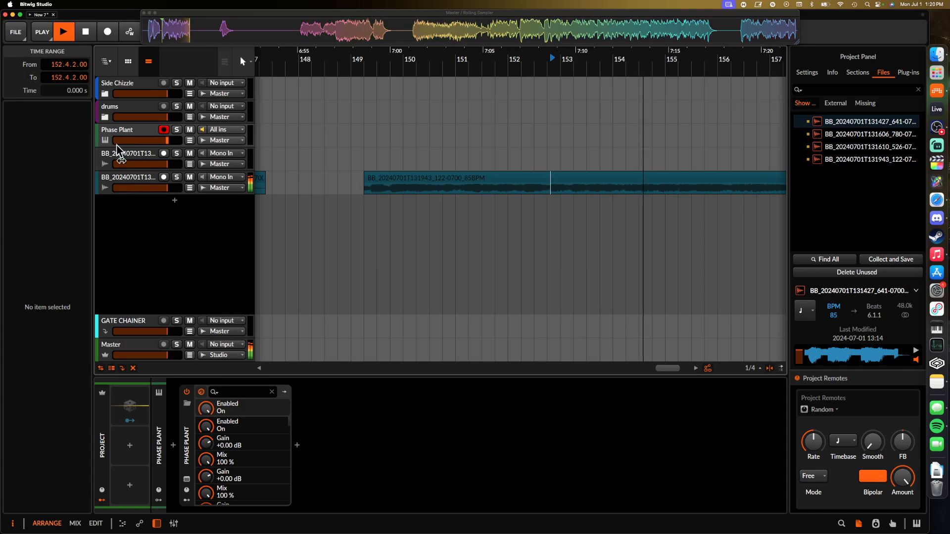
pyautogui.press('space')
# Reopen the Phase Plant synth and move the granular generator's playback start position further into the sample.
pyautogui.click(114, 129)
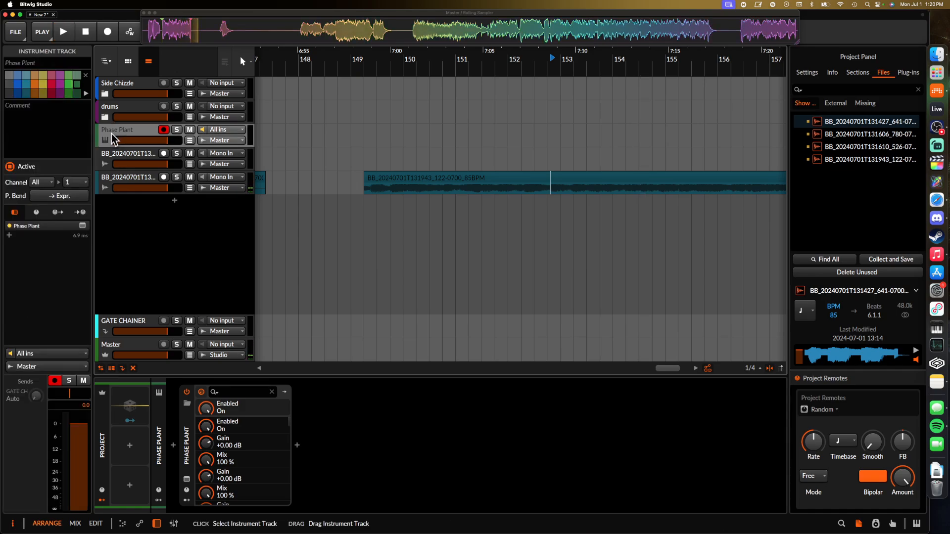
pyautogui.click(184, 476)
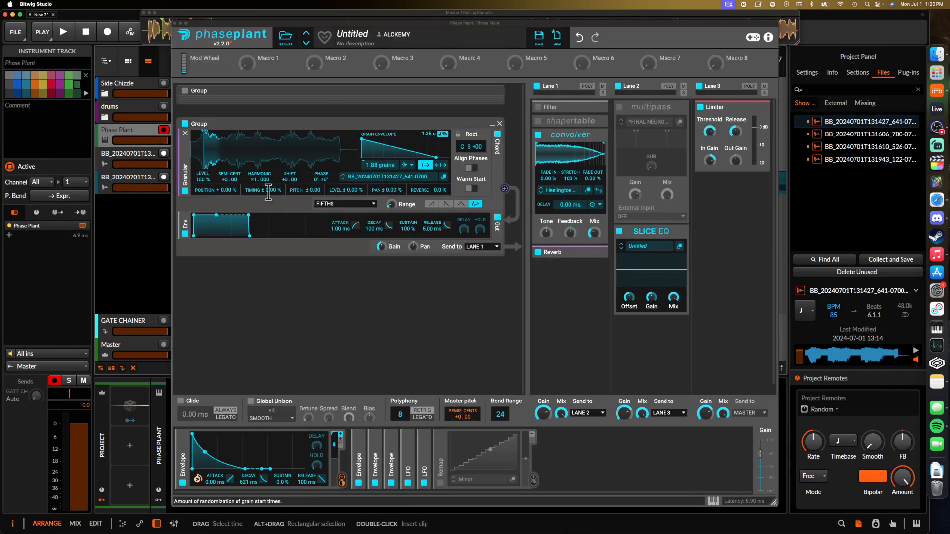
pyautogui.moveTo(206, 146); pyautogui.dragTo(259, 159)
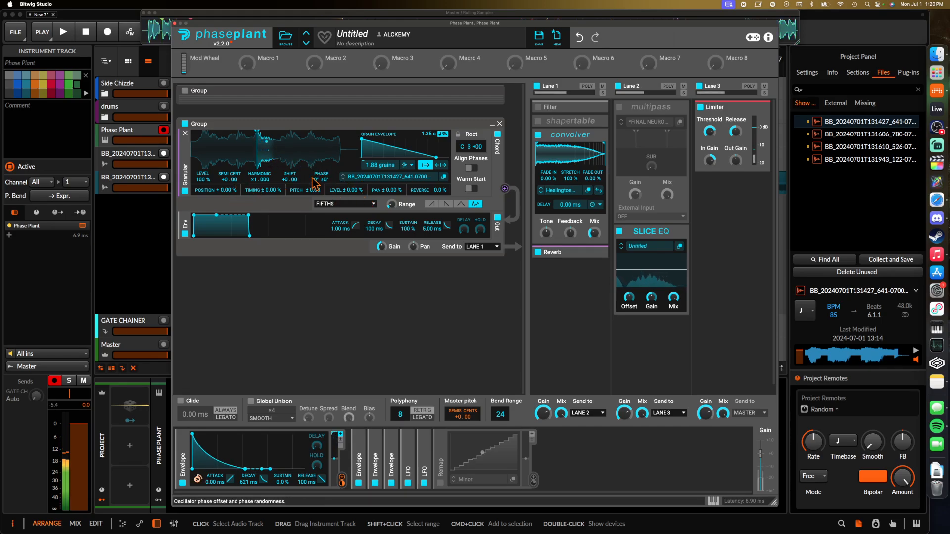
# Set the granular generator's position randomization to 9.86 %, grain length to 733 ms and density to 3.53 grains.
pyautogui.moveTo(229, 190); pyautogui.dragTo(232, 197)
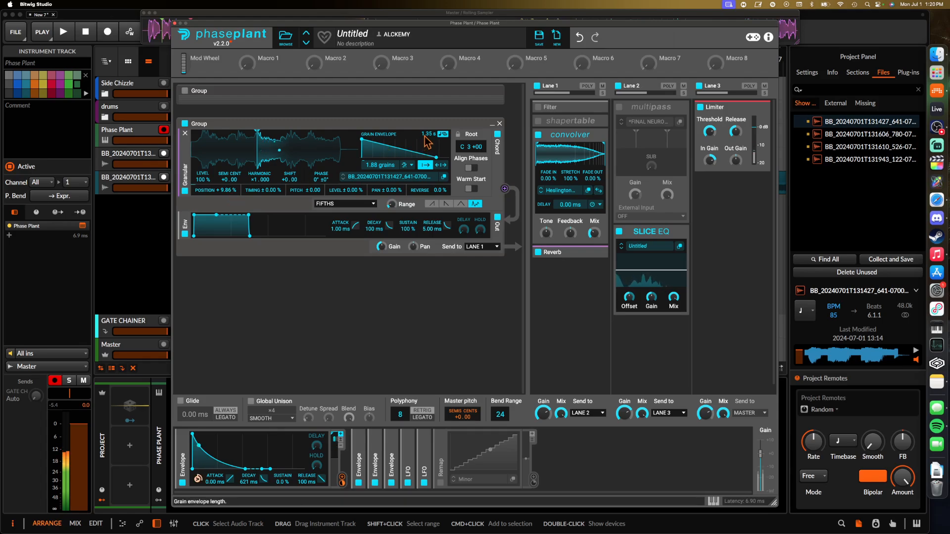
pyautogui.moveTo(425, 135); pyautogui.dragTo(426, 137)
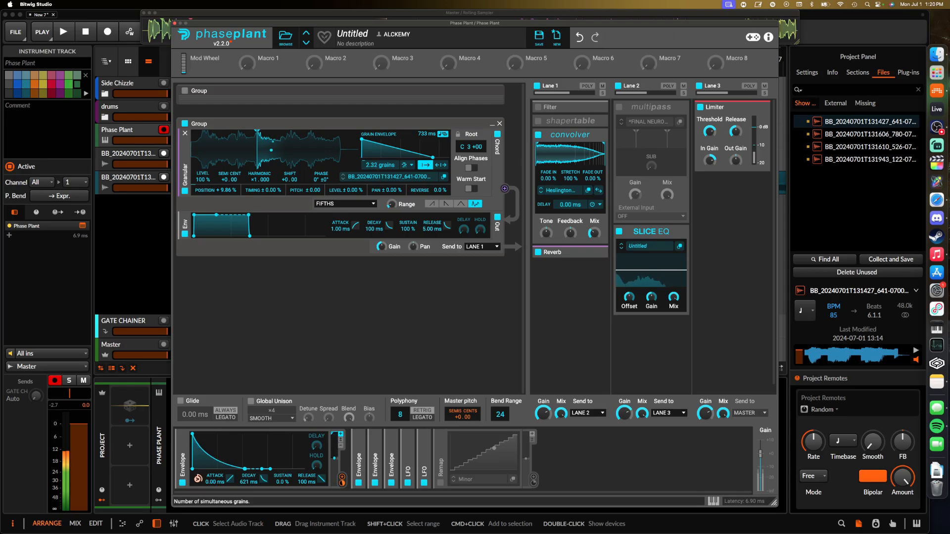
pyautogui.moveTo(380, 165); pyautogui.dragTo(380, 162)
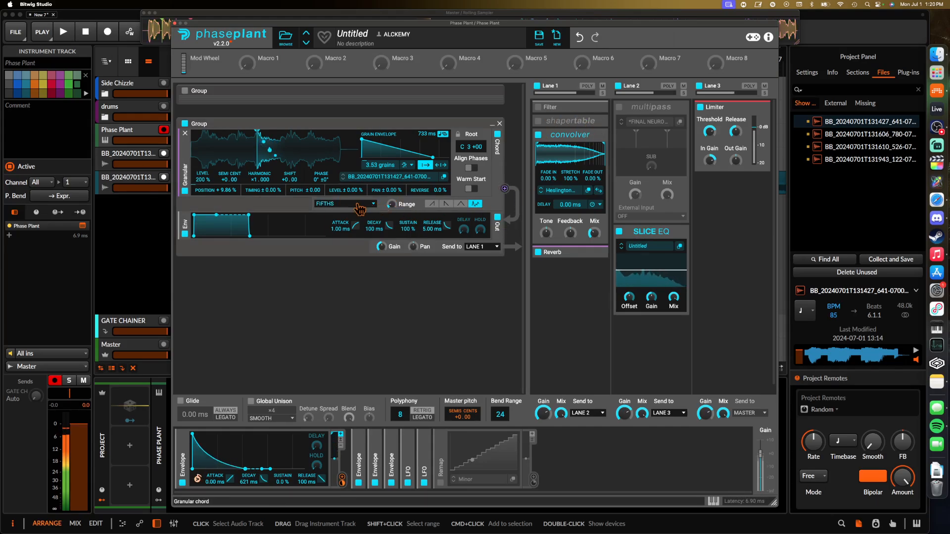
# Change the granular chord type to Octaves and adjust its range.
pyautogui.click(370, 207)
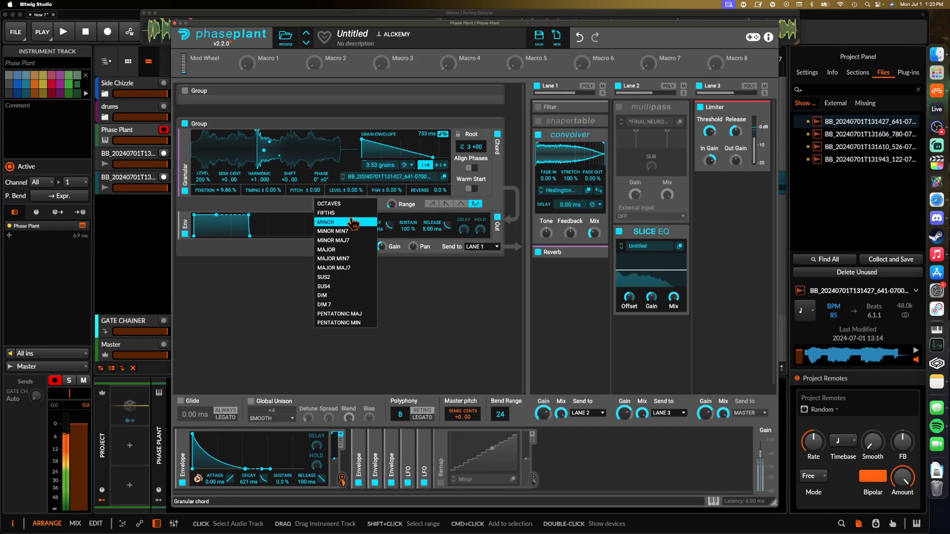
pyautogui.click(346, 212)
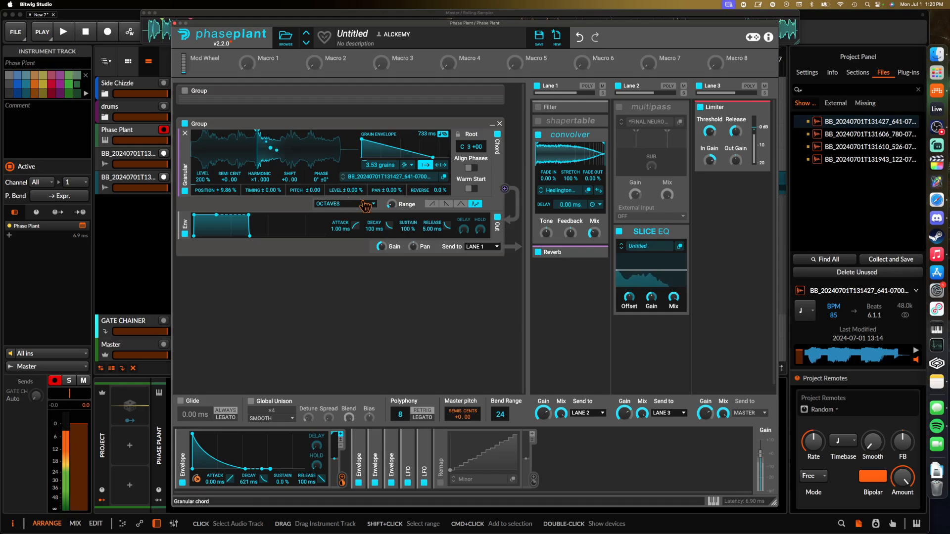
pyautogui.moveTo(392, 205); pyautogui.dragTo(391, 204)
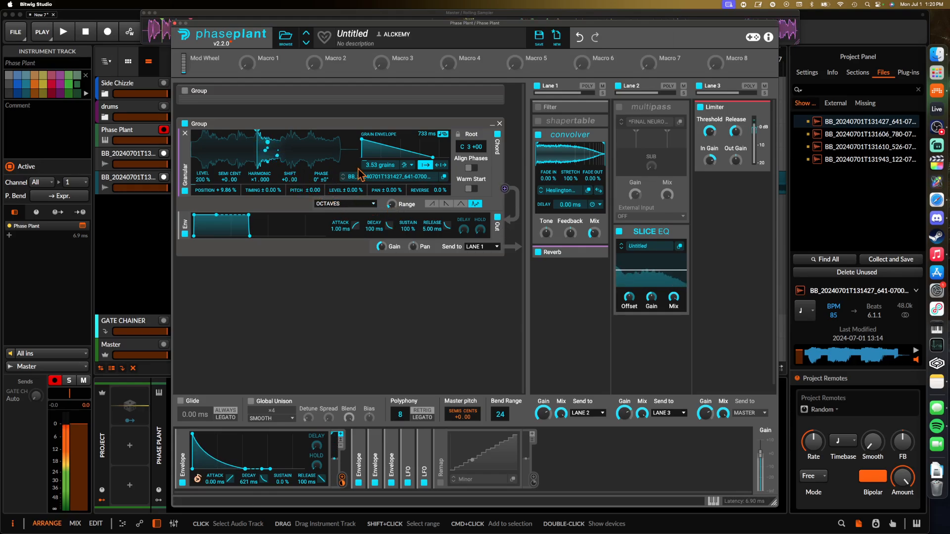
# Switch grain spawning to Sync at 4/16 and set the position randomization to 28.99 %.
pyautogui.click(411, 168)
pyautogui.click(416, 194)
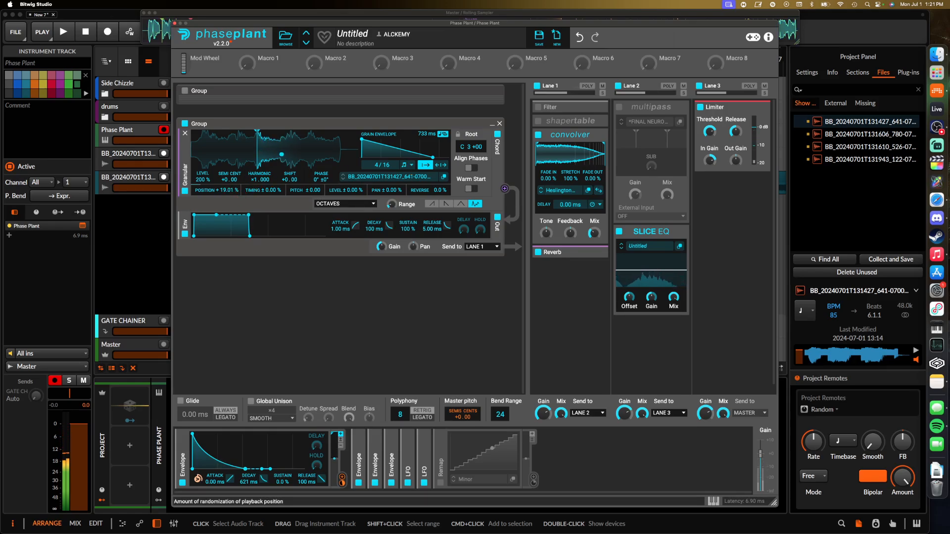
pyautogui.moveTo(216, 190); pyautogui.dragTo(216, 180)
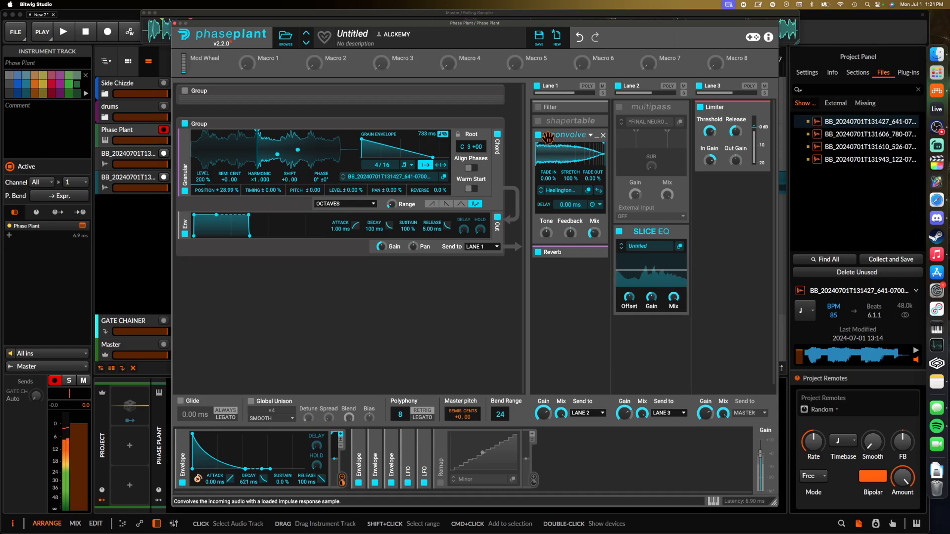
# Enable the Multipass effect in Lane 2 and inspect its FINAL NEURO CHAIN in the full editor, closing the editor when done.
pyautogui.click(619, 107)
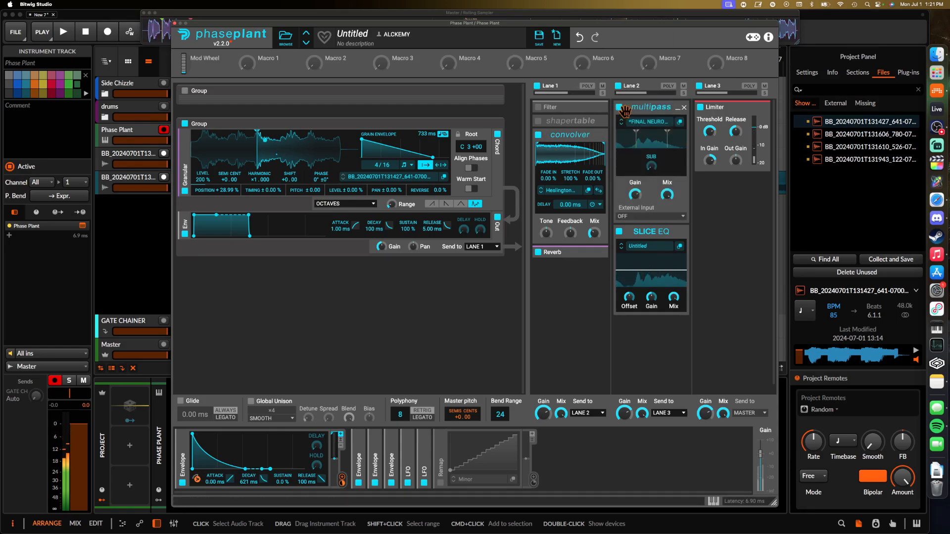
pyautogui.click(680, 124)
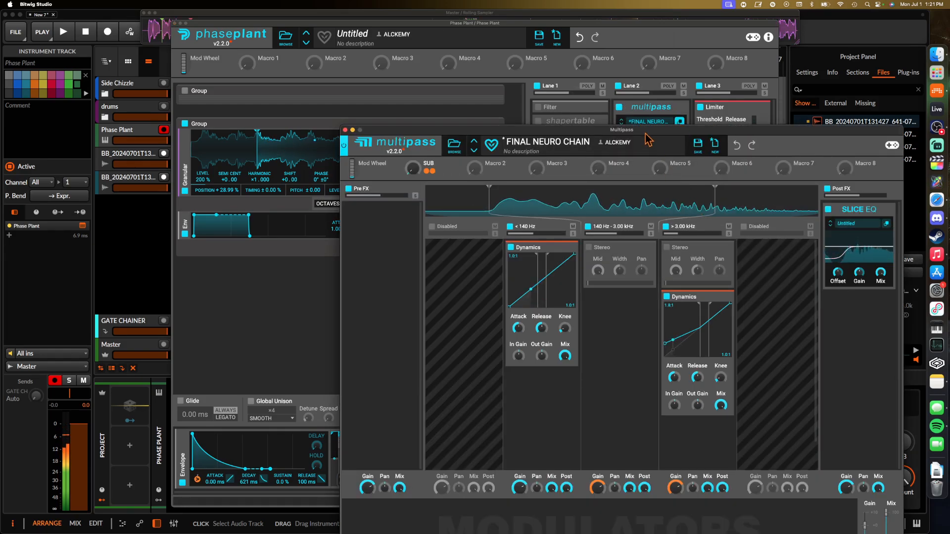
pyautogui.moveTo(590, 144); pyautogui.dragTo(557, 62)
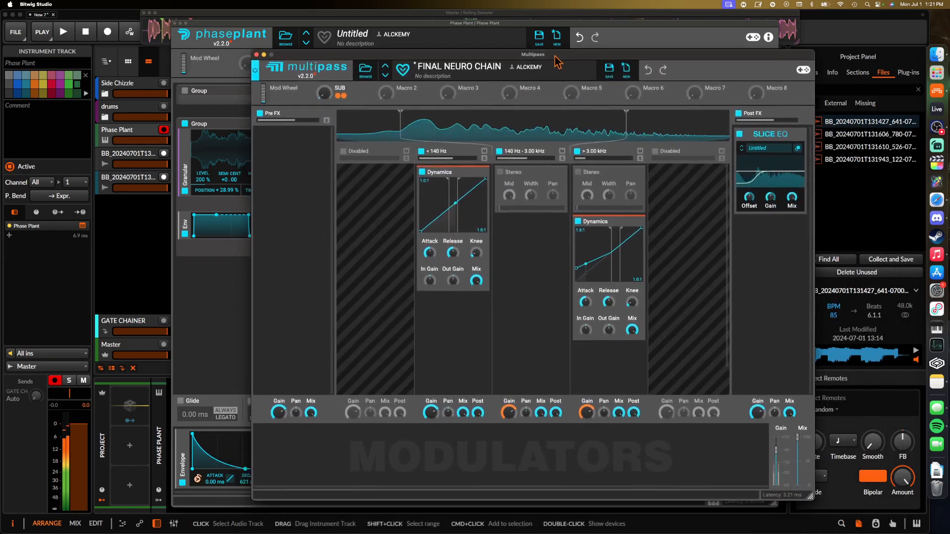
pyautogui.click(257, 55)
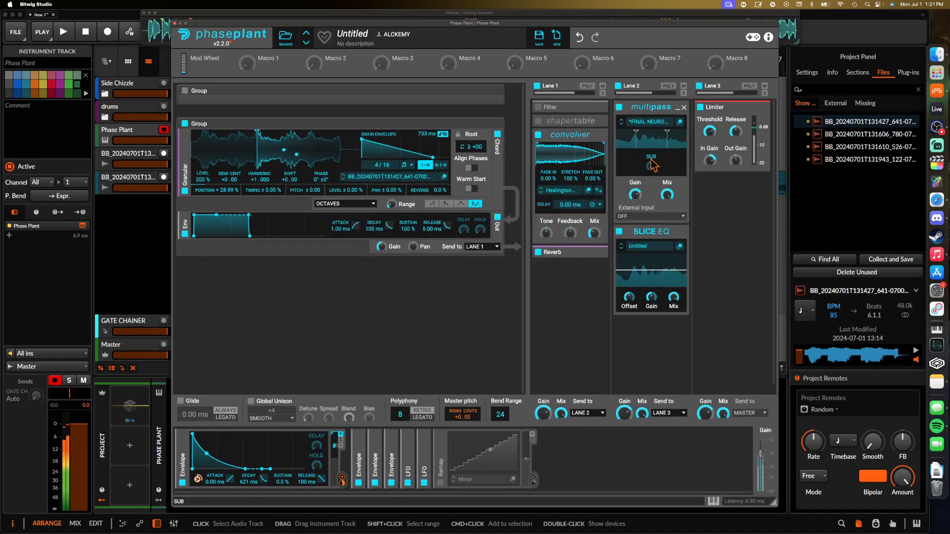
# Close the synth window and place the latest captured audio from Rolling Sampler on a new track at bar 161.
pyautogui.click(175, 23)
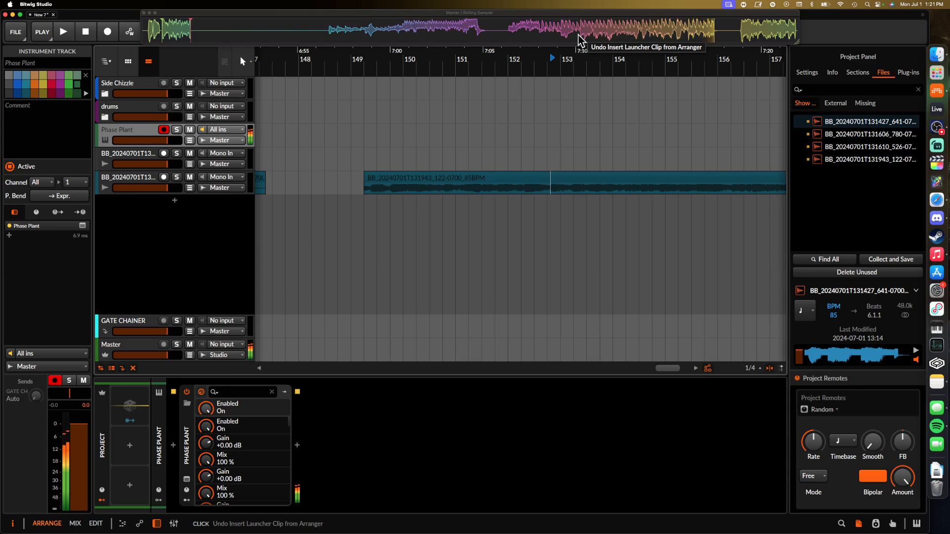
pyautogui.hscroll(10, 564, 84)
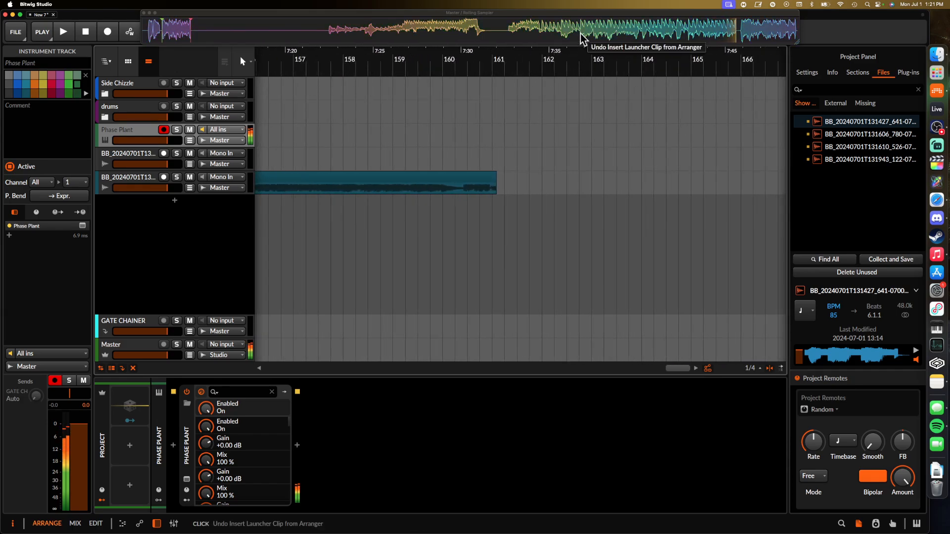
pyautogui.moveTo(583, 37); pyautogui.dragTo(504, 214)
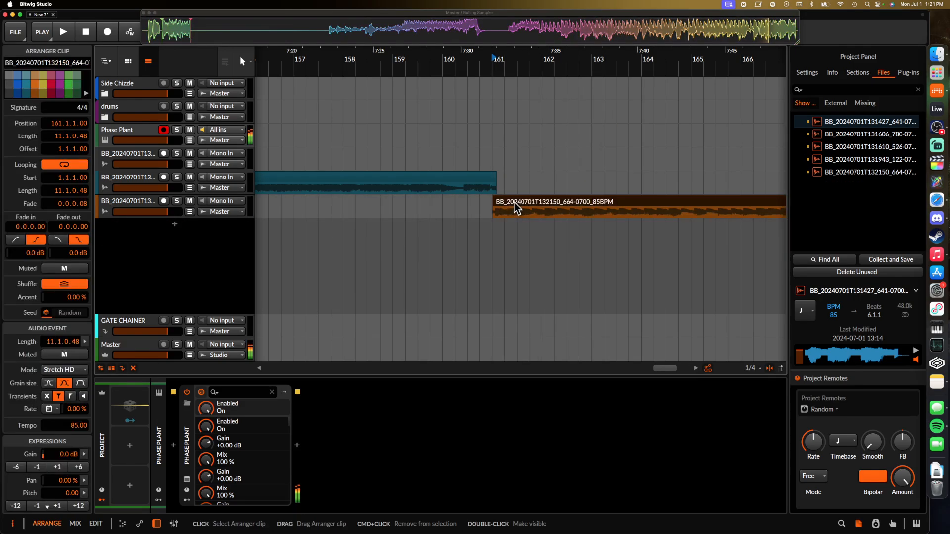
# Reopen Phase Plant, insert a Filter between the granular generator and the output envelope, and set its slope to ×2.
pyautogui.click(186, 479)
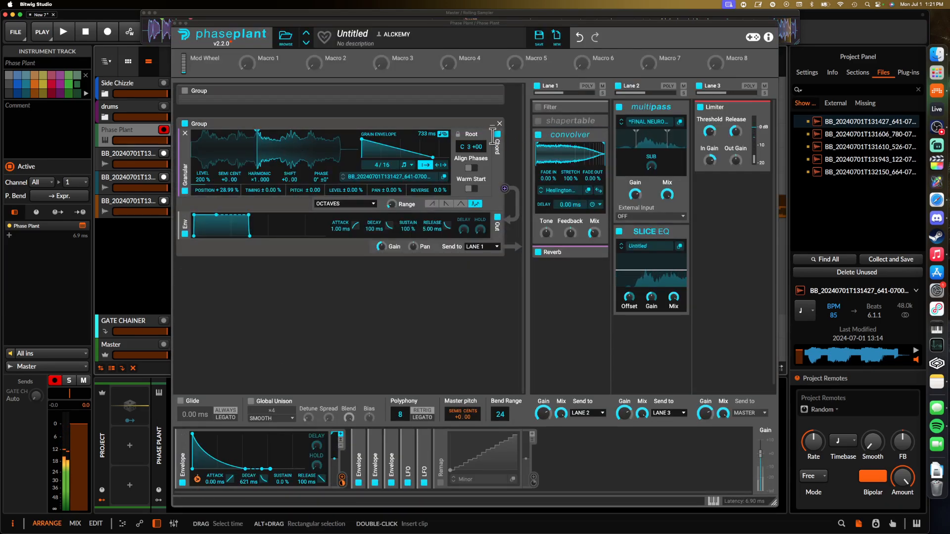
pyautogui.click(287, 218)
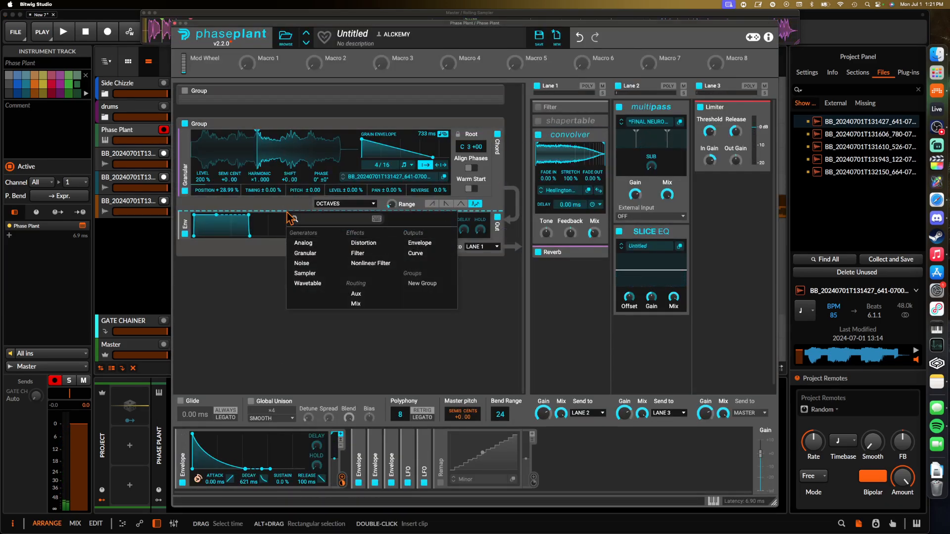
pyautogui.click(370, 259)
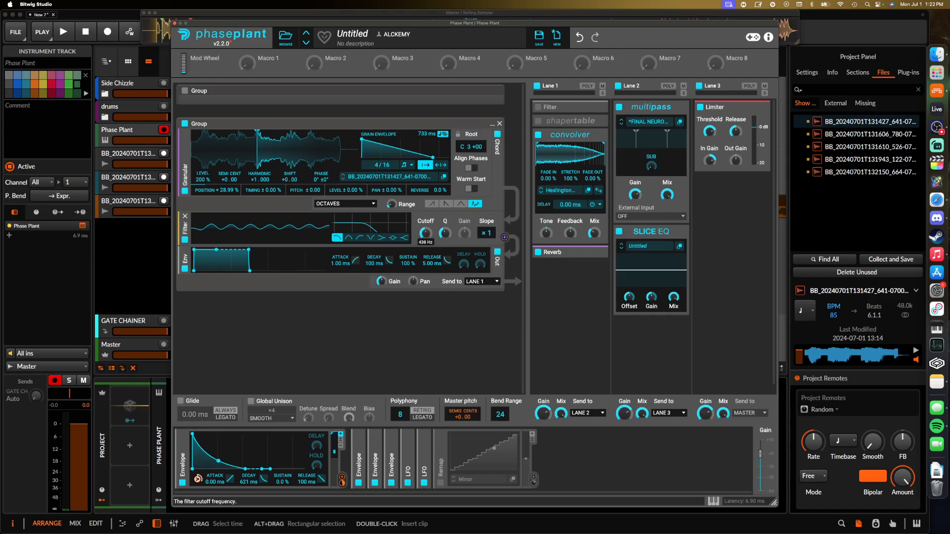
pyautogui.moveTo(488, 234); pyautogui.dragTo(488, 227)
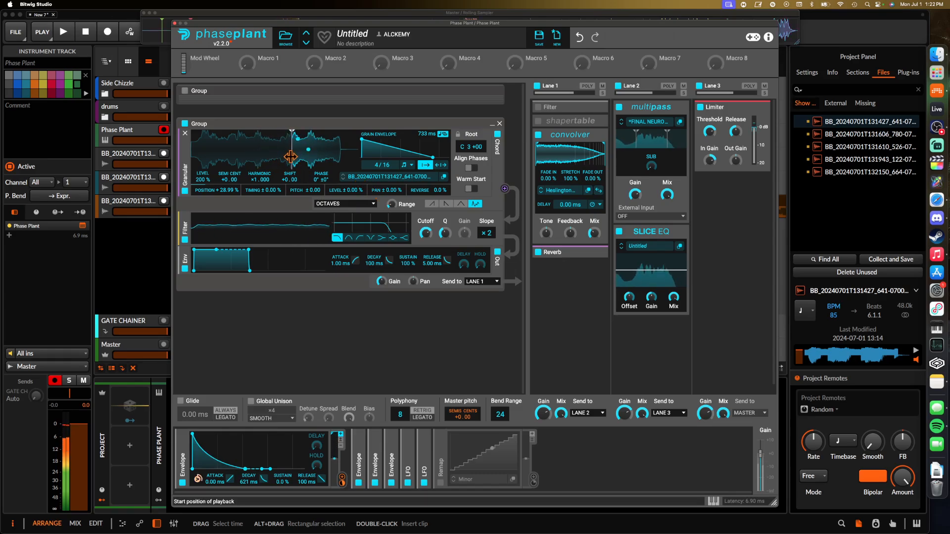
# Move the grain start position toward the sample's end and switch grain spawning to Rate at 1.464 Hz.
pyautogui.moveTo(290, 157); pyautogui.dragTo(310, 158)
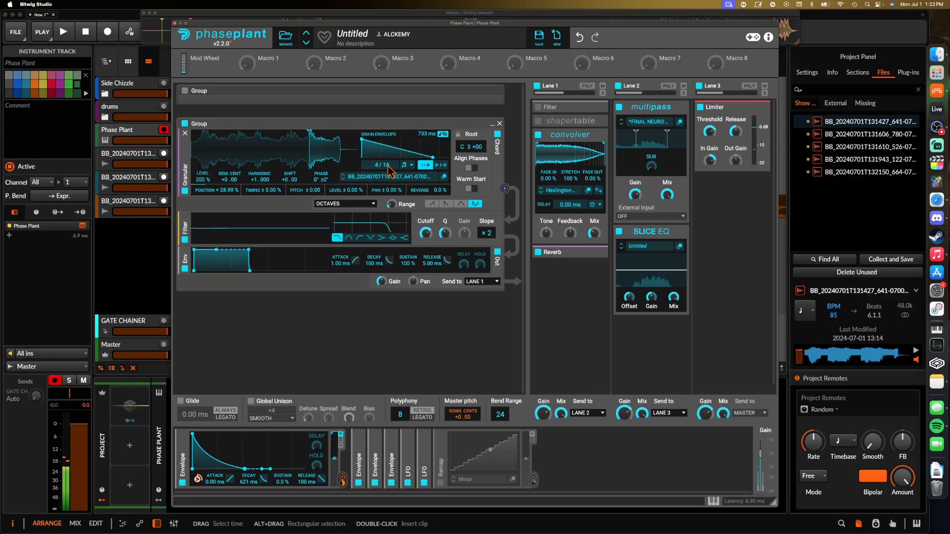
pyautogui.click(410, 165)
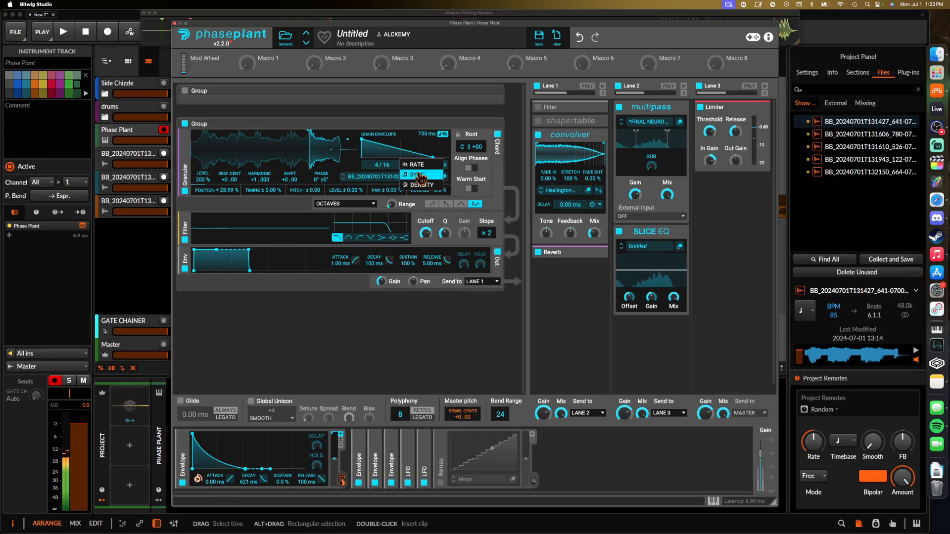
pyautogui.click(416, 164)
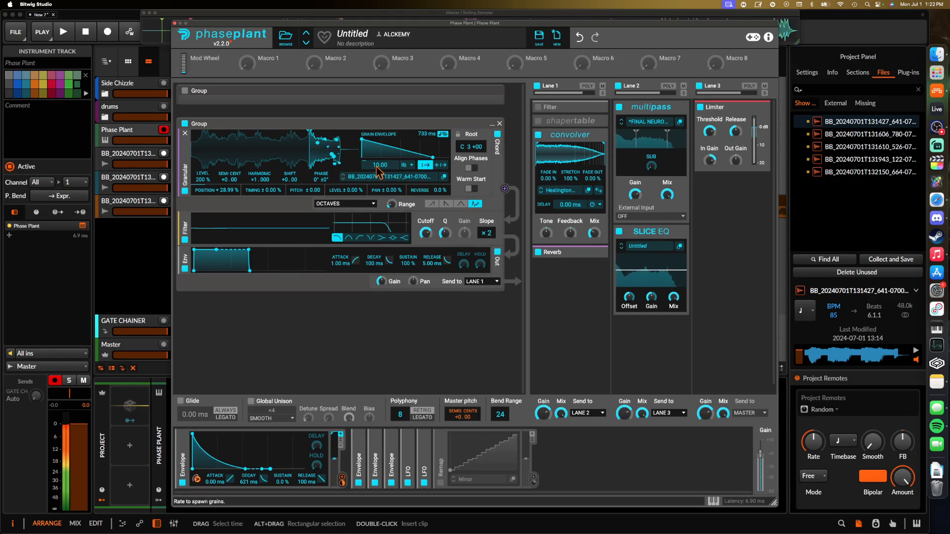
pyautogui.moveTo(380, 170); pyautogui.dragTo(380, 166)
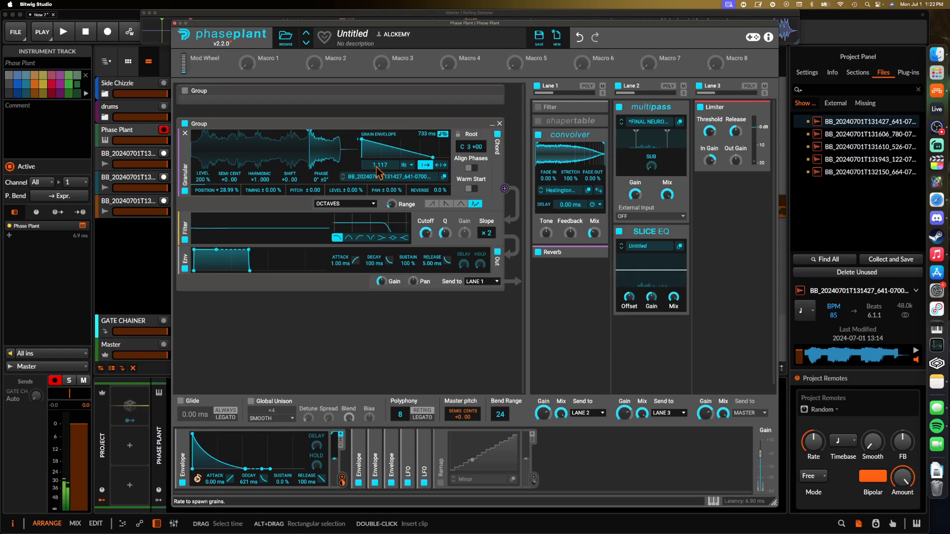
# Move the grain start position back near the sample's beginning and reduce the position randomization to 0.20 %.
pyautogui.moveTo(310, 158); pyautogui.dragTo(205, 159)
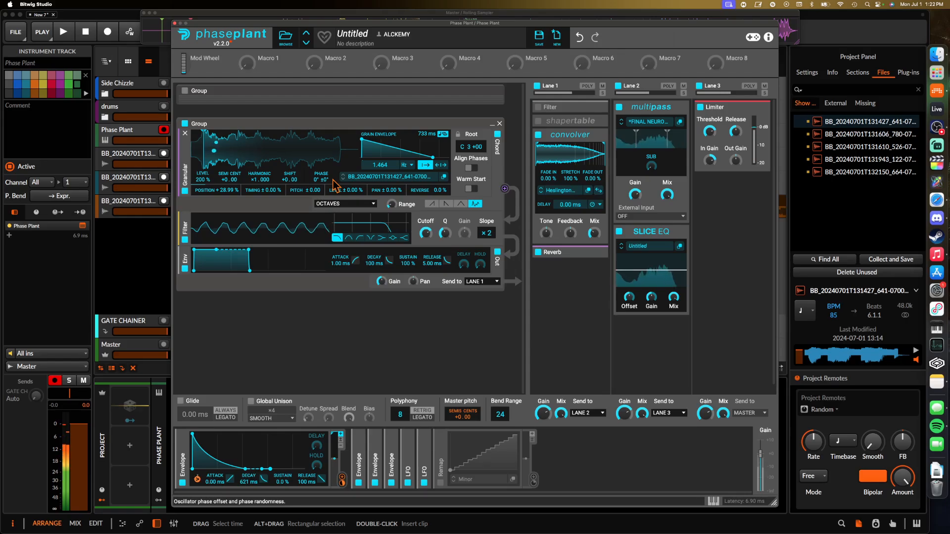
pyautogui.moveTo(226, 190); pyautogui.dragTo(226, 237)
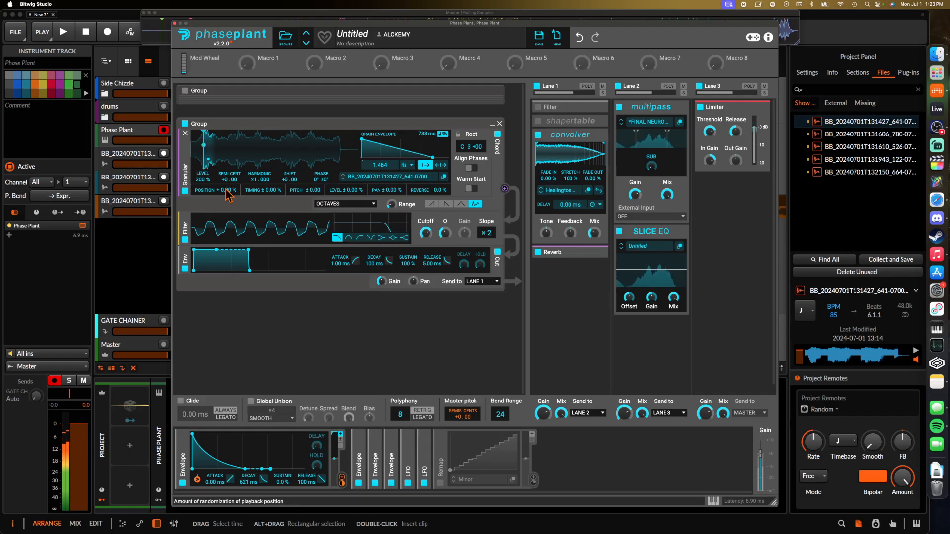
# Load the Modern Church impulse response into the Convolver and lower the Multipass mix.
pyautogui.click(559, 191)
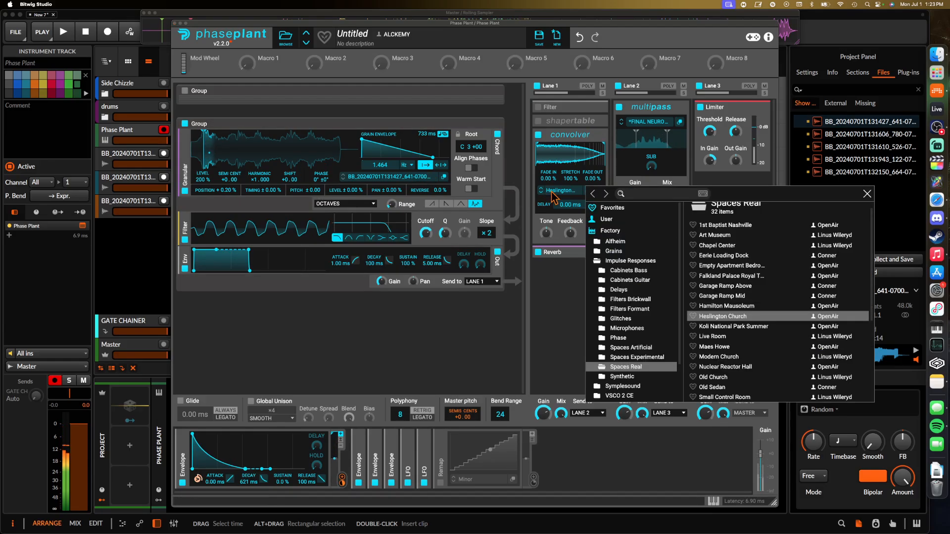
pyautogui.click(719, 357)
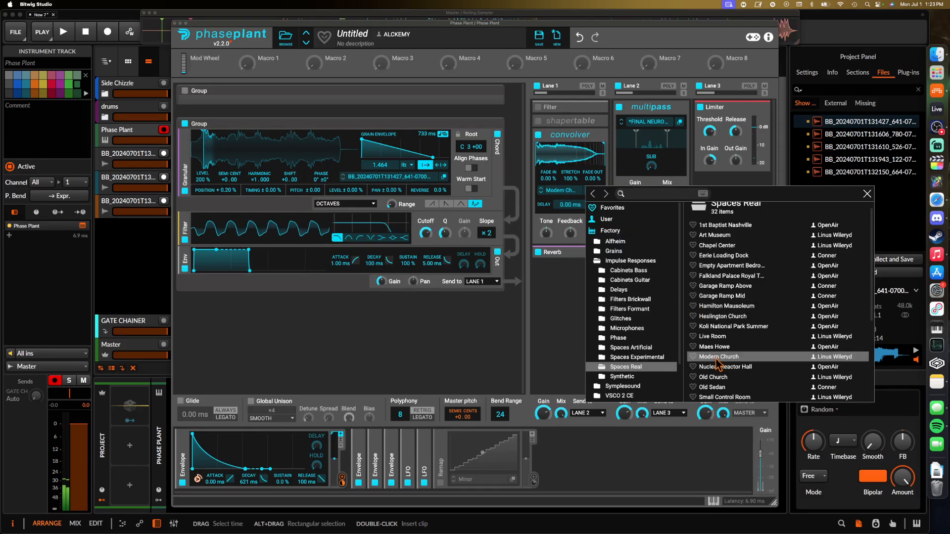
pyautogui.click(559, 155)
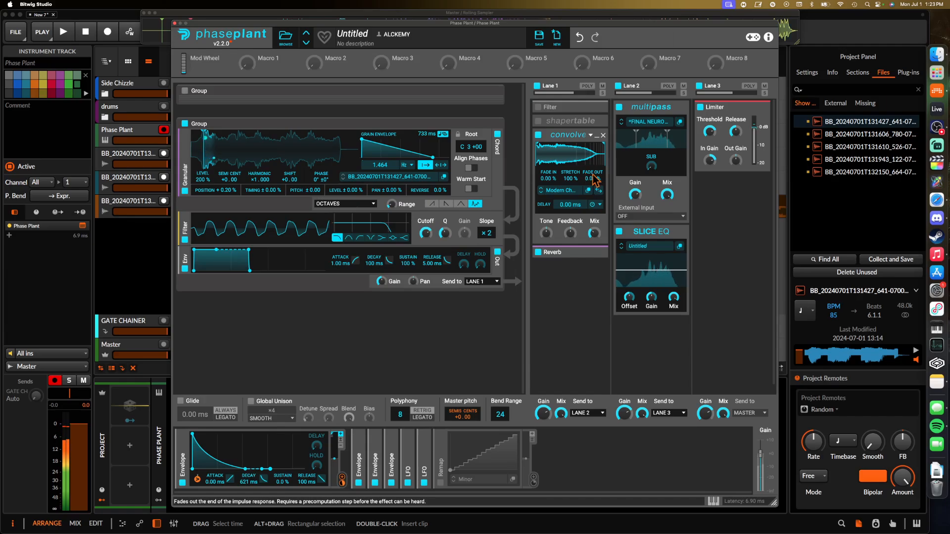
pyautogui.moveTo(668, 196); pyautogui.dragTo(668, 238)
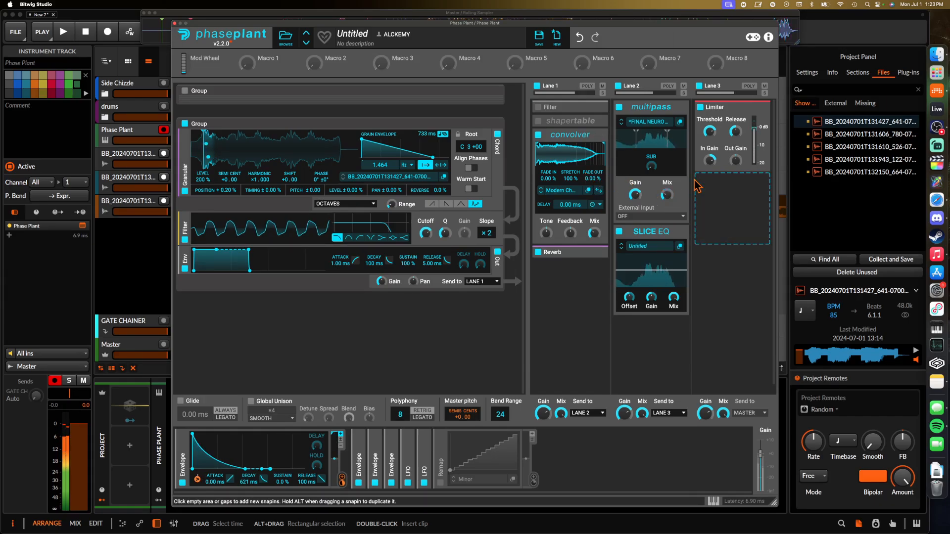
# Expand the Lane 1 Reverb, increase its size, lower early reflections to 1.8 % and raise its mix.
pyautogui.click(553, 252)
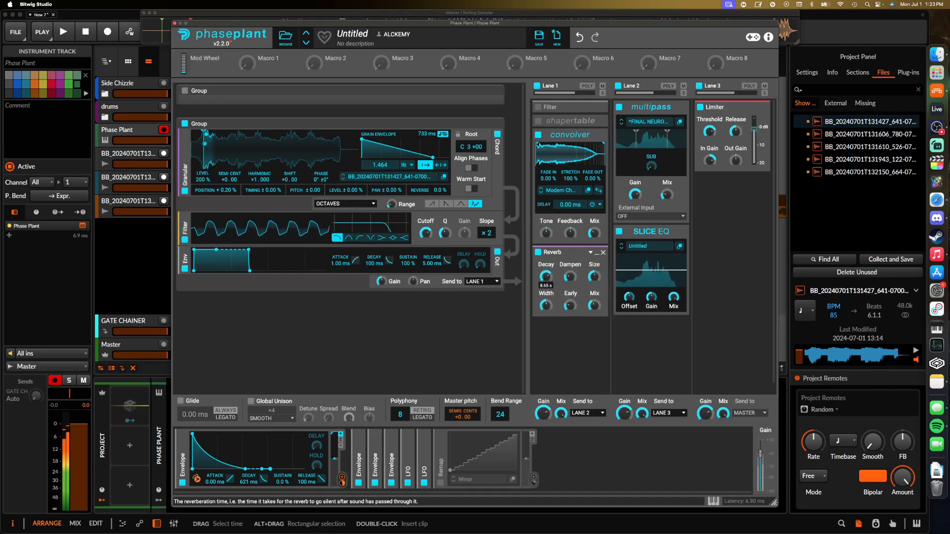
pyautogui.moveTo(593, 280); pyautogui.dragTo(594, 274)
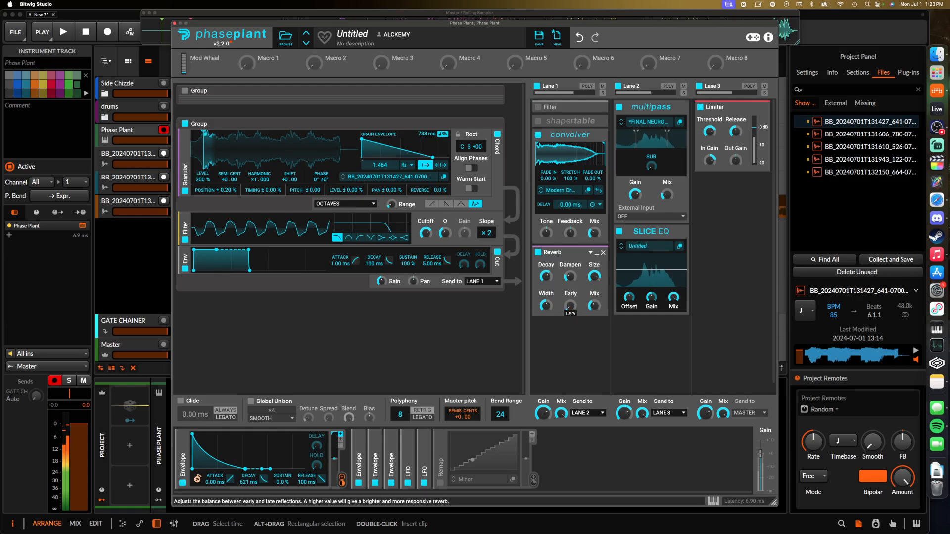
pyautogui.moveTo(569, 305); pyautogui.dragTo(591, 309)
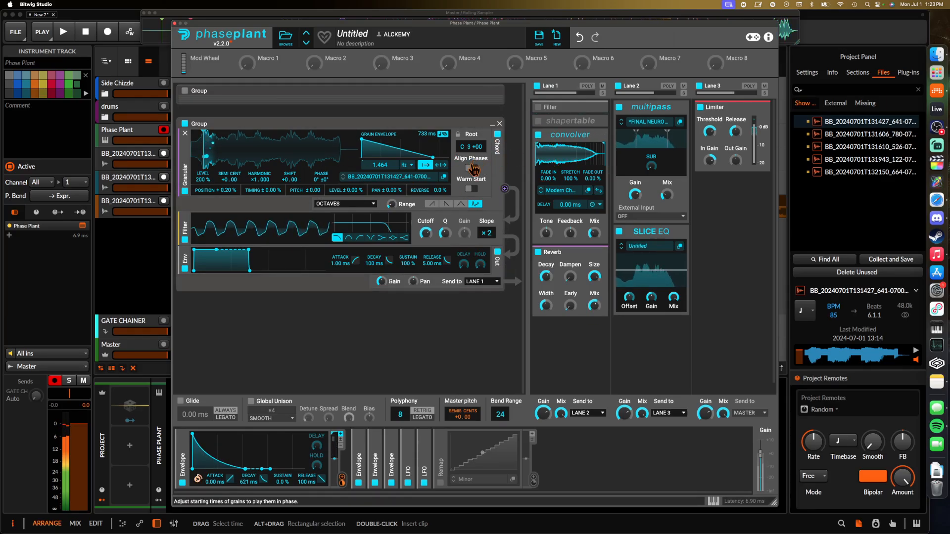
# Turn on Warm Start for the granular generator and collapse the Convolver and Reverb in Lane 1.
pyautogui.click(474, 188)
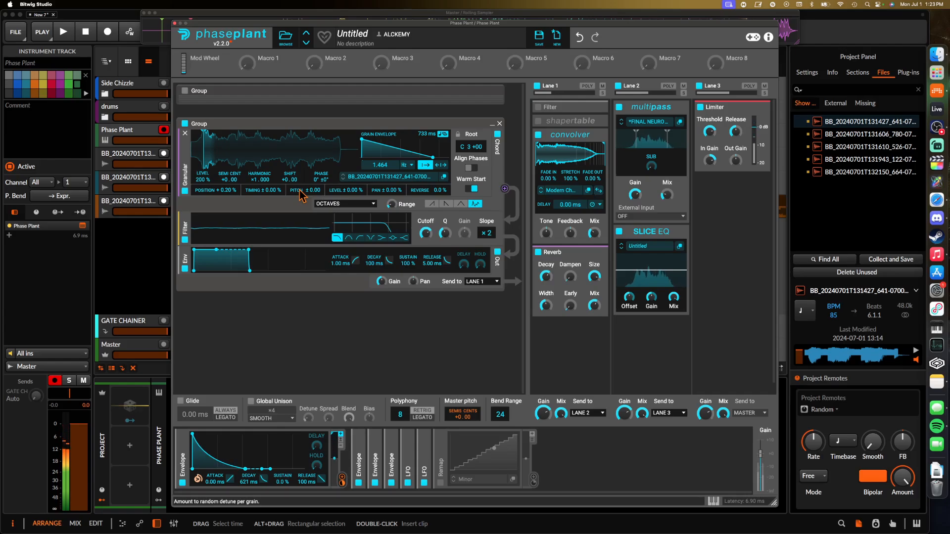
pyautogui.click(600, 139)
pyautogui.click(597, 149)
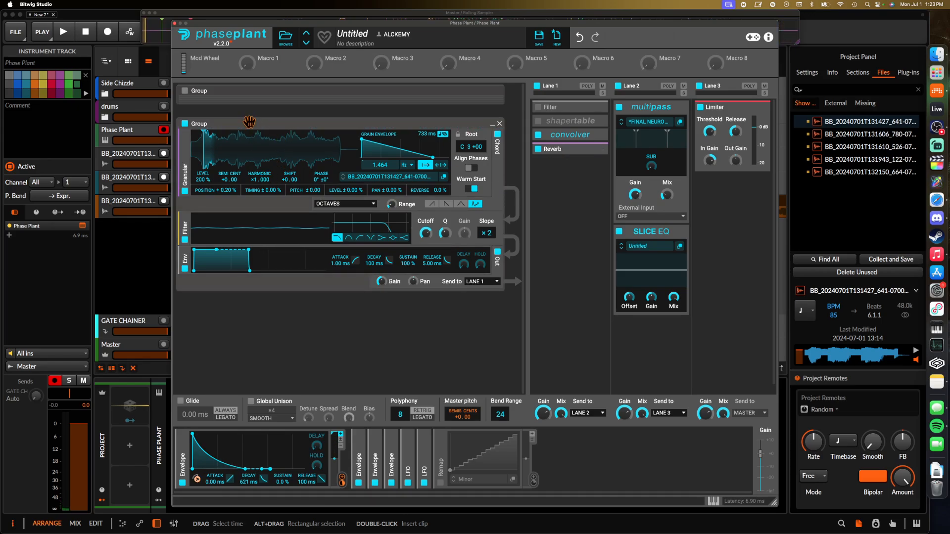
# Duplicate the granular group, then set the copy's pitch to +12 semitones and its level to 18 %.
pyautogui.press('super+d')
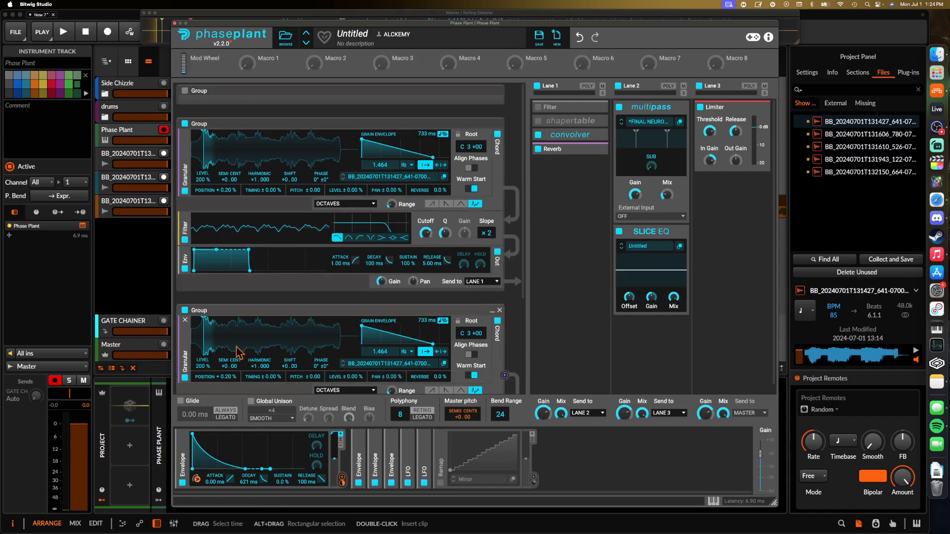
pyautogui.scroll(-2, 239, 353)
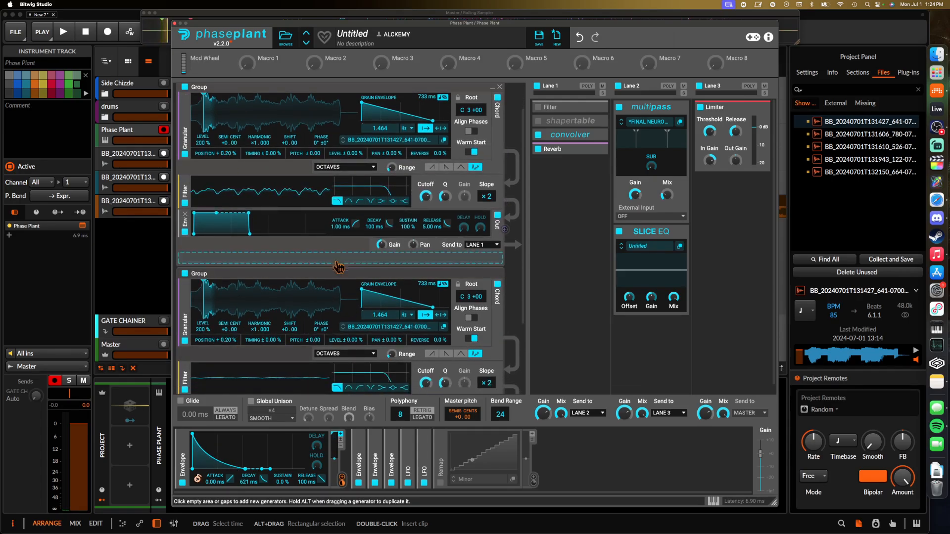
pyautogui.moveTo(226, 330); pyautogui.dragTo(226, 317)
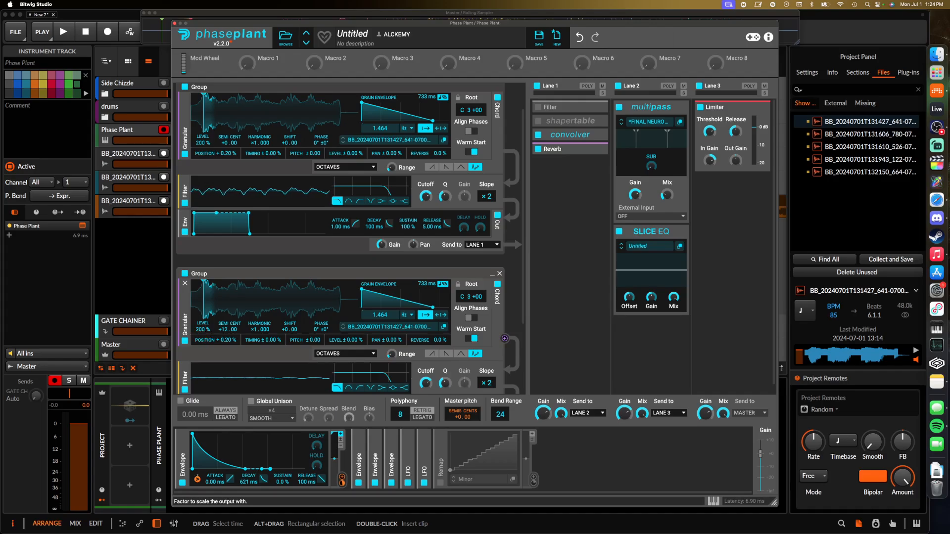
pyautogui.moveTo(203, 329); pyautogui.dragTo(203, 346)
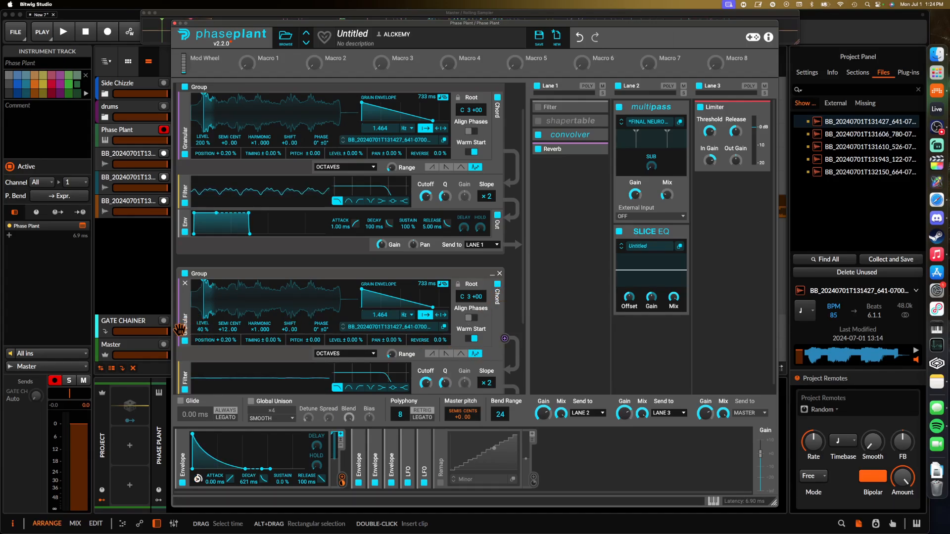
pyautogui.moveTo(202, 333); pyautogui.dragTo(202, 342)
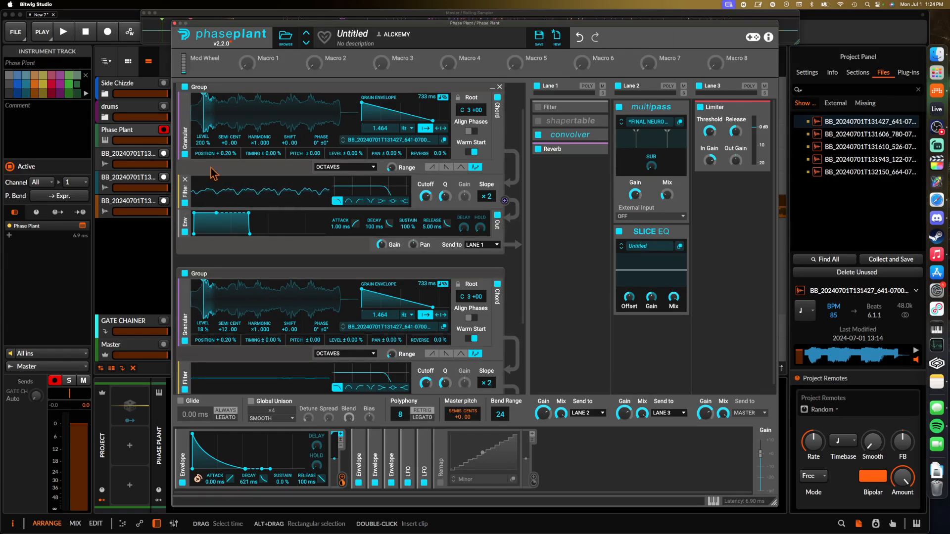
# Assign Macro 1 to the grain start position of both granular generators and raise Macro 1.
pyautogui.moveTo(260, 71); pyautogui.dragTo(201, 92)
pyautogui.moveTo(201, 299); pyautogui.dragTo(200, 264)
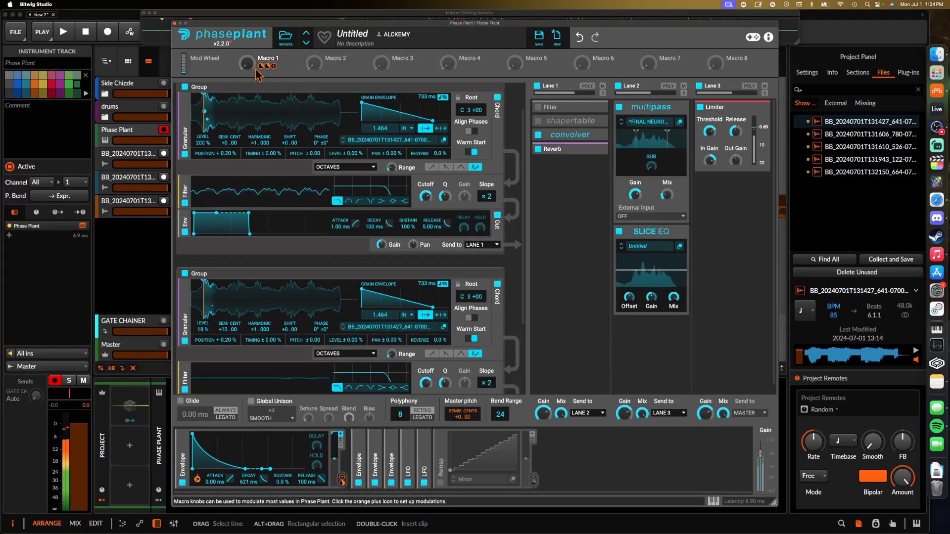
pyautogui.moveTo(248, 66); pyautogui.dragTo(248, 40)
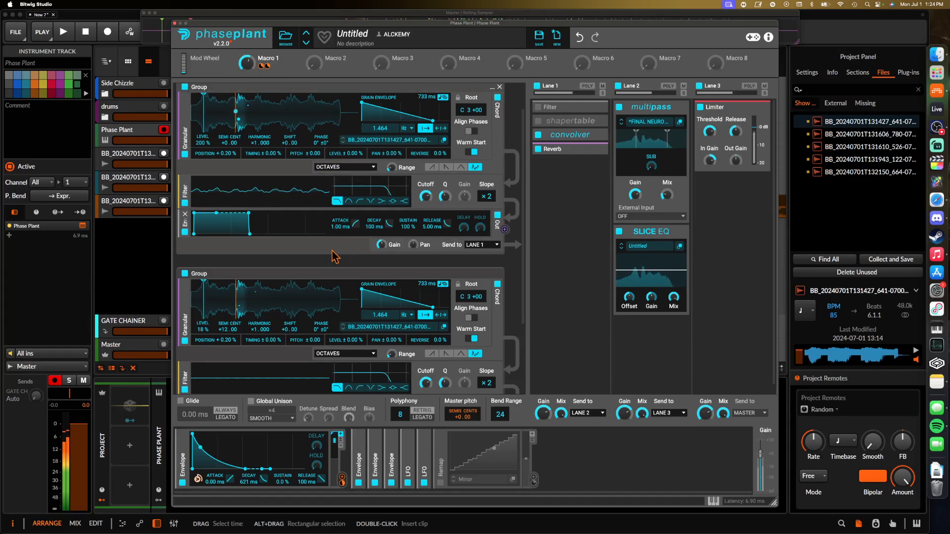
# Set the duplicated granular generator's grain rate to 0.535 Hz and its grain length to 556 ms.
pyautogui.scroll(-1, 422, 314)
pyautogui.scroll(-2, 420, 312)
pyautogui.moveTo(388, 290); pyautogui.dragTo(388, 322)
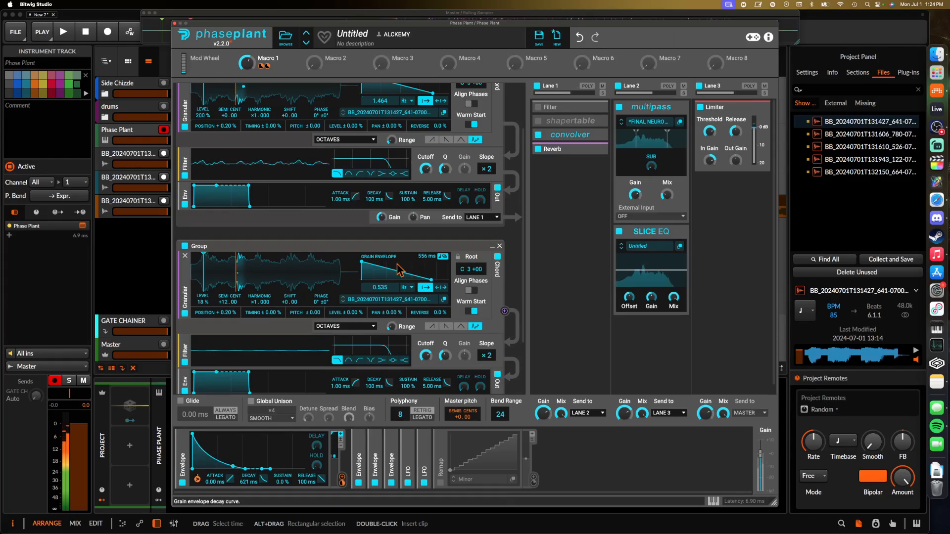
# Bypass the duplicated group's filter and raise its granular level to 135 %.
pyautogui.click(185, 367)
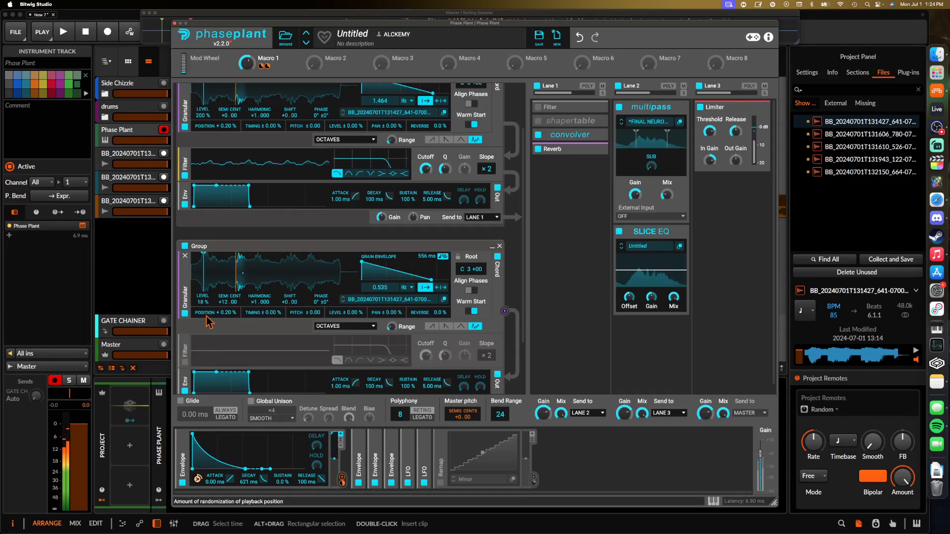
pyautogui.moveTo(203, 302); pyautogui.dragTo(203, 299)
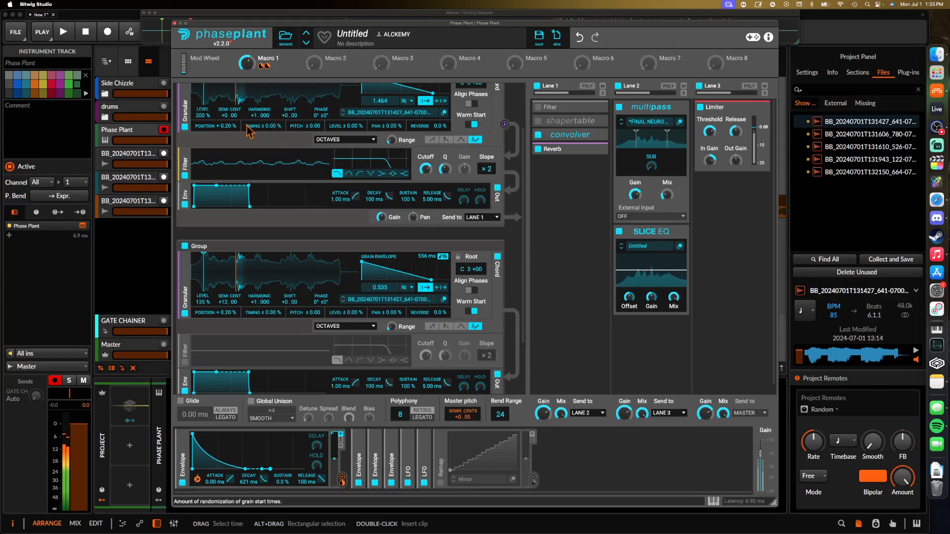
# Try the sound with the Filter, Shaper Table, Convolver and Reverb all enabled in Lane 1.
pyautogui.scroll(3, 242, 133)
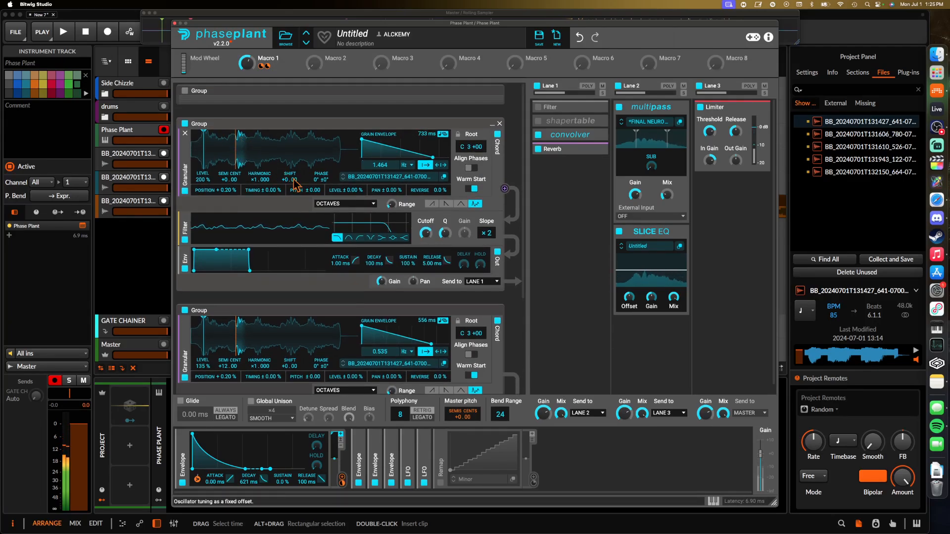
pyautogui.click(538, 135)
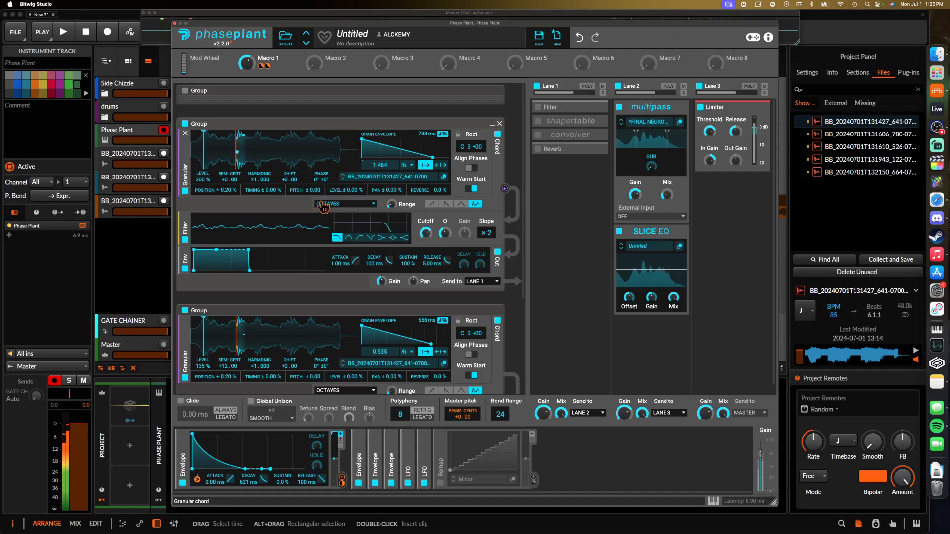
pyautogui.click(538, 108)
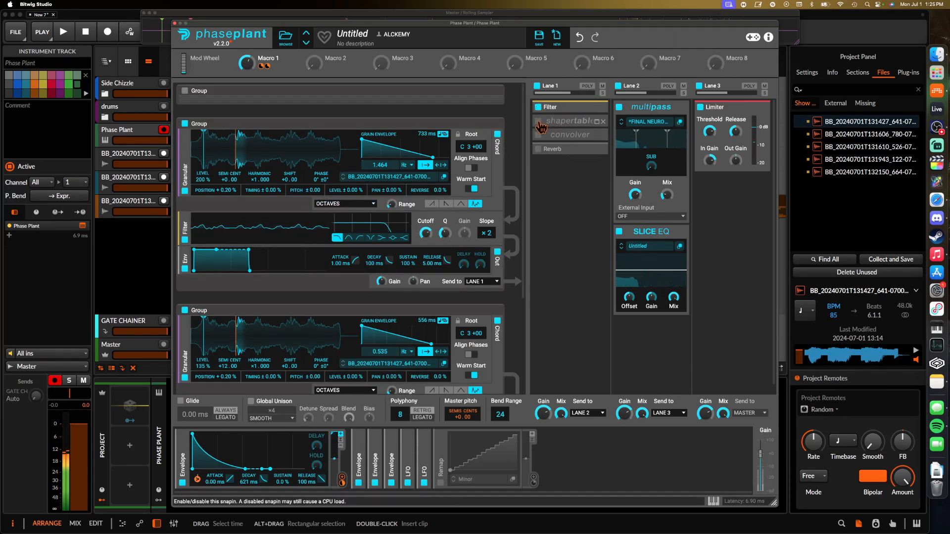
pyautogui.click(538, 122)
pyautogui.click(538, 135)
pyautogui.click(539, 149)
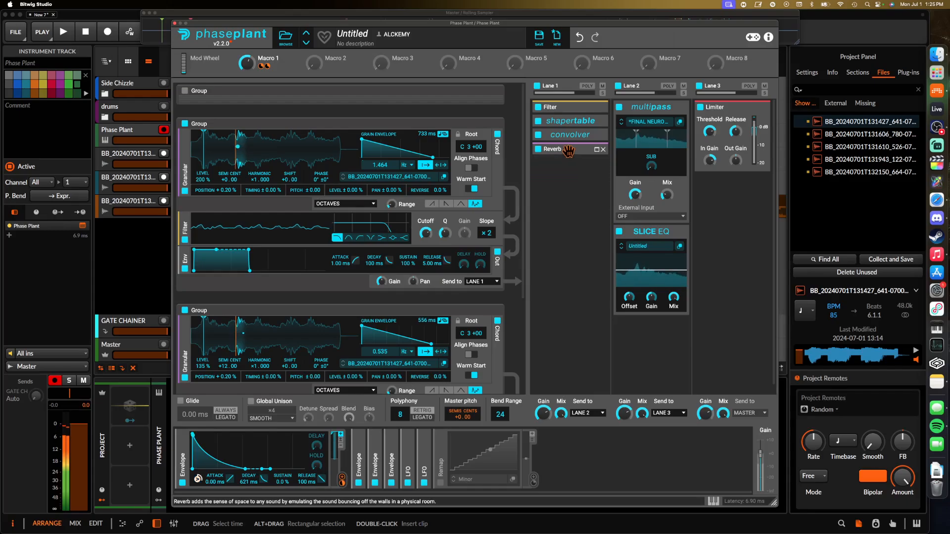
# Bypass the Filter, Shaper Table, Convolver and Reverb in Lane 1.
pyautogui.click(537, 106)
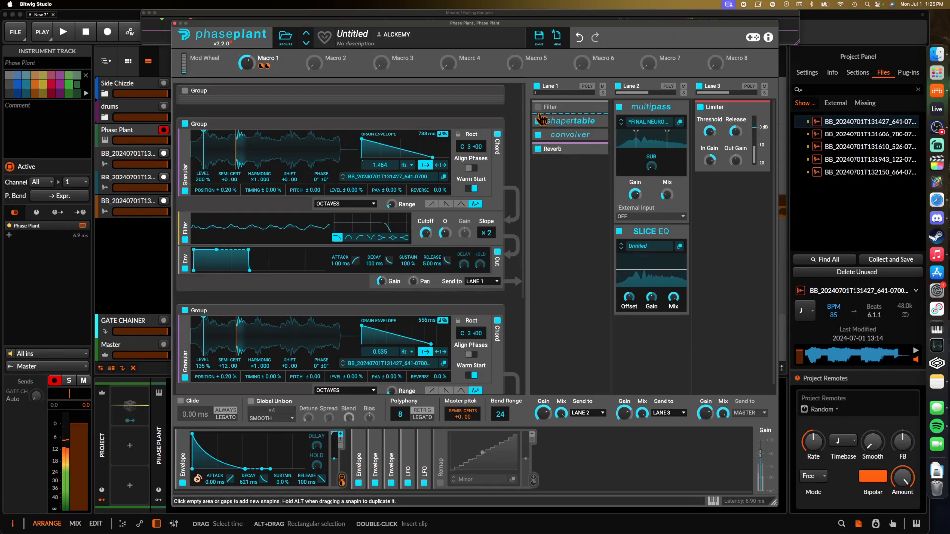
pyautogui.click(538, 122)
pyautogui.click(538, 135)
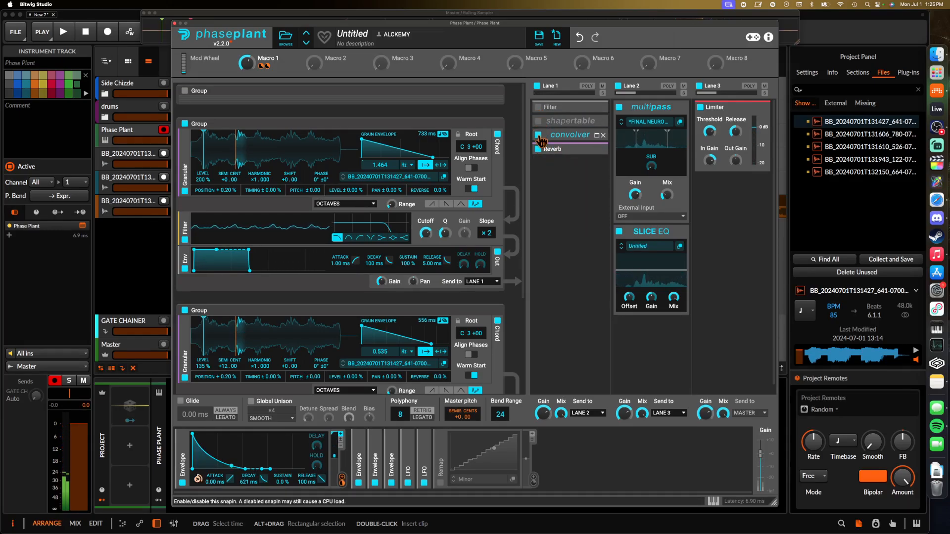
pyautogui.click(538, 149)
pyautogui.click(550, 177)
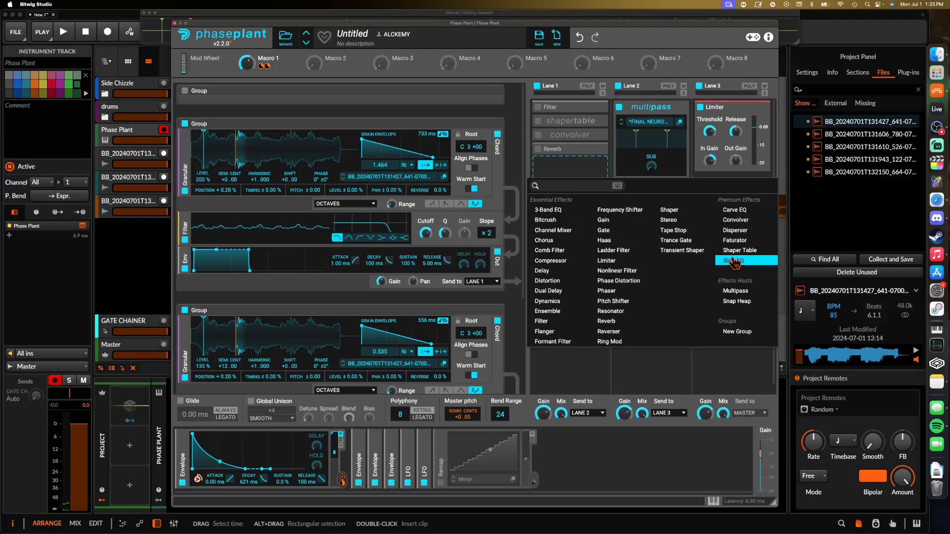
pyautogui.click(734, 293)
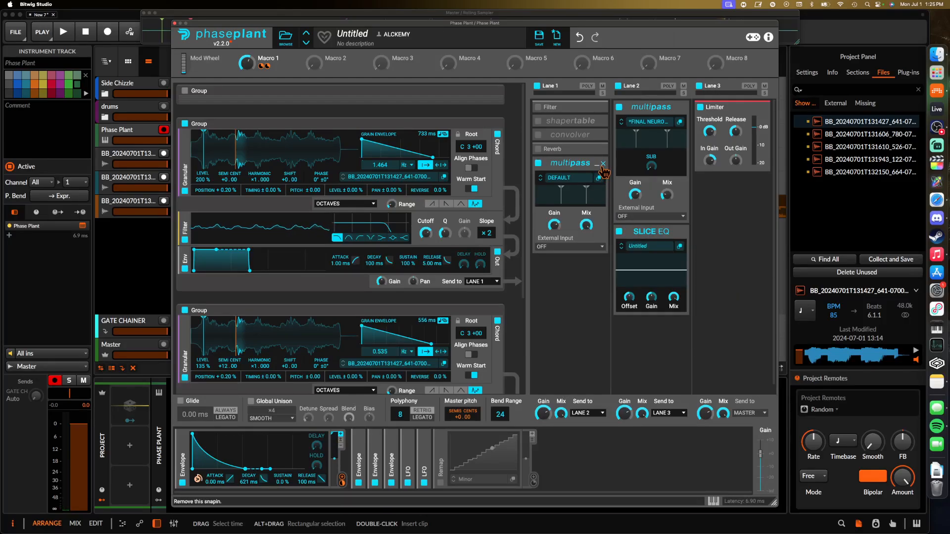
pyautogui.click(603, 164)
# Add a Snap Heap below the Reverb in Lane 1 and open its full editor.
pyautogui.click(545, 195)
pyautogui.click(741, 310)
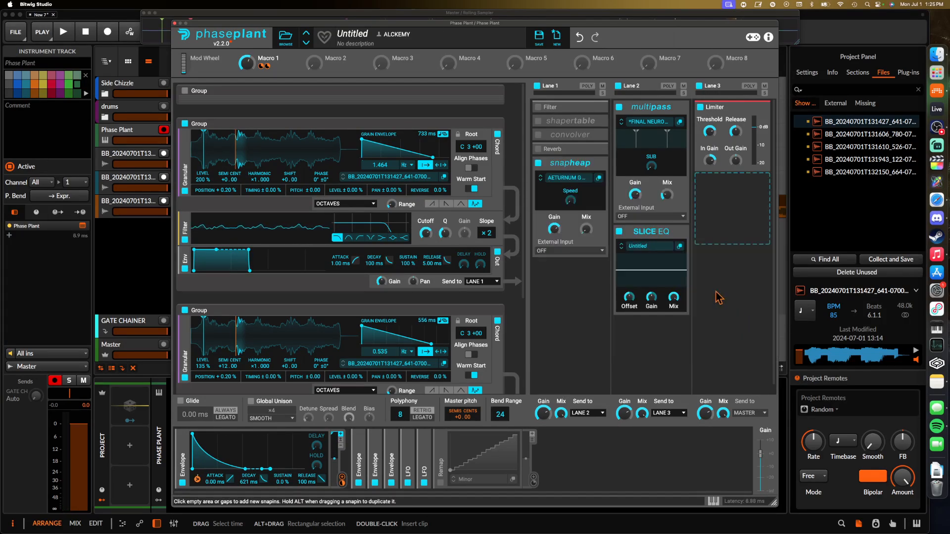
pyautogui.click(598, 177)
# Move the Limiter in Snap Heap to the fourth bus and enable the third bus.
pyautogui.moveTo(408, 187); pyautogui.dragTo(237, 20)
pyautogui.moveTo(279, 91); pyautogui.dragTo(413, 91)
pyautogui.click(323, 73)
# Add a Pitch Shifter at +12.00 to the first Snap Heap bus and reduce its grain size.
pyautogui.click(219, 97)
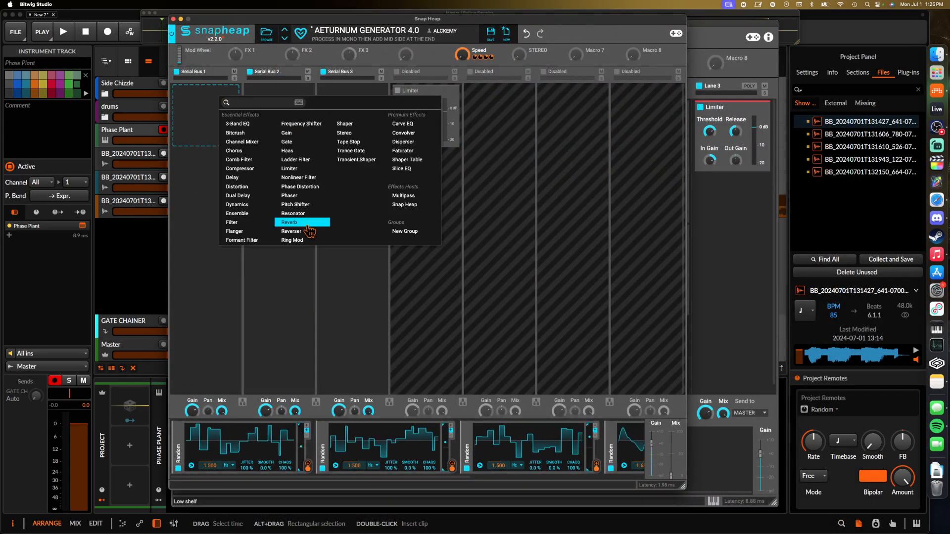
pyautogui.click(299, 204)
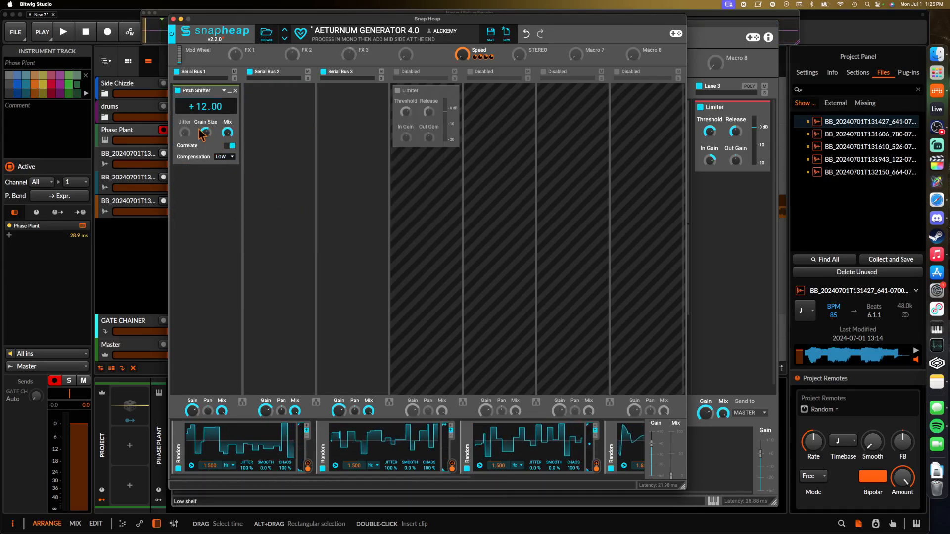
pyautogui.moveTo(206, 133); pyautogui.dragTo(206, 144)
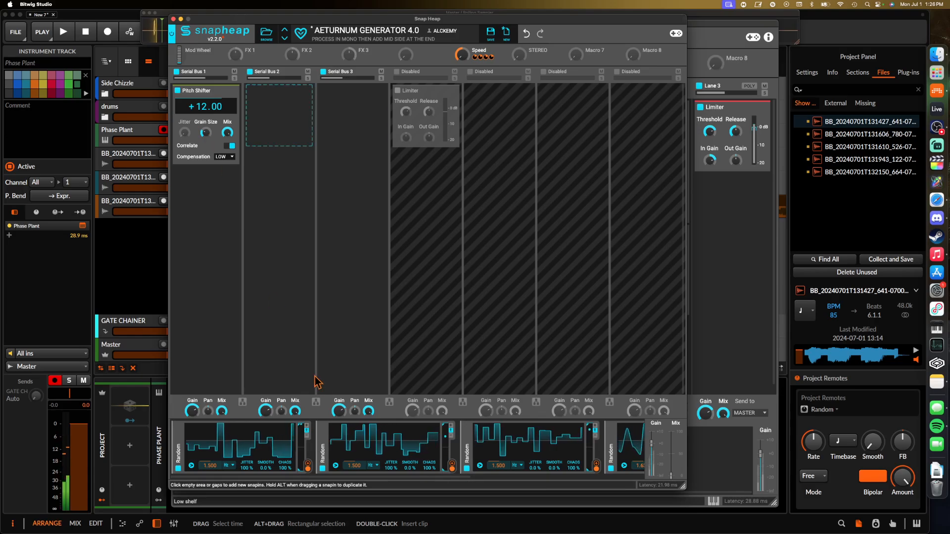
# Link the first three Snap Heap buses in parallel and enable the fourth bus holding the Limiter.
pyautogui.click(242, 402)
pyautogui.click(314, 402)
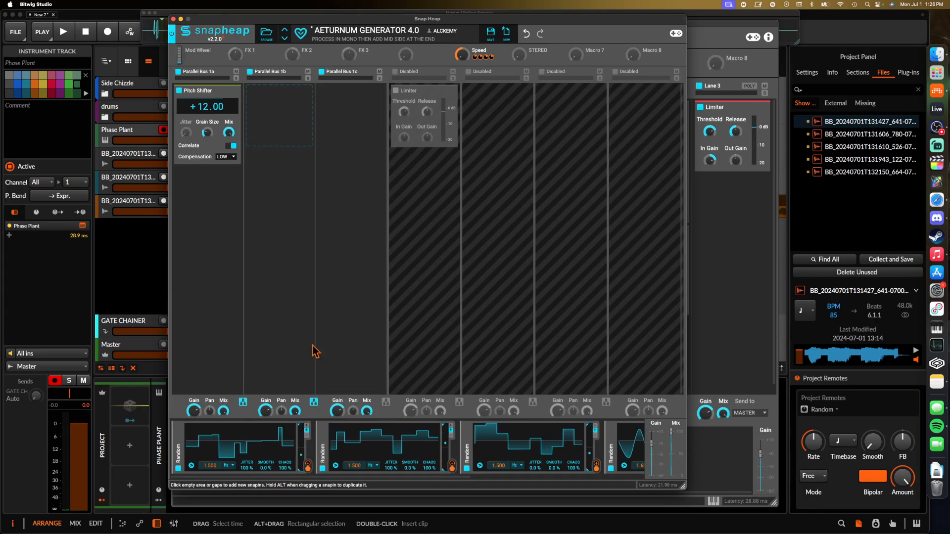
pyautogui.click(395, 73)
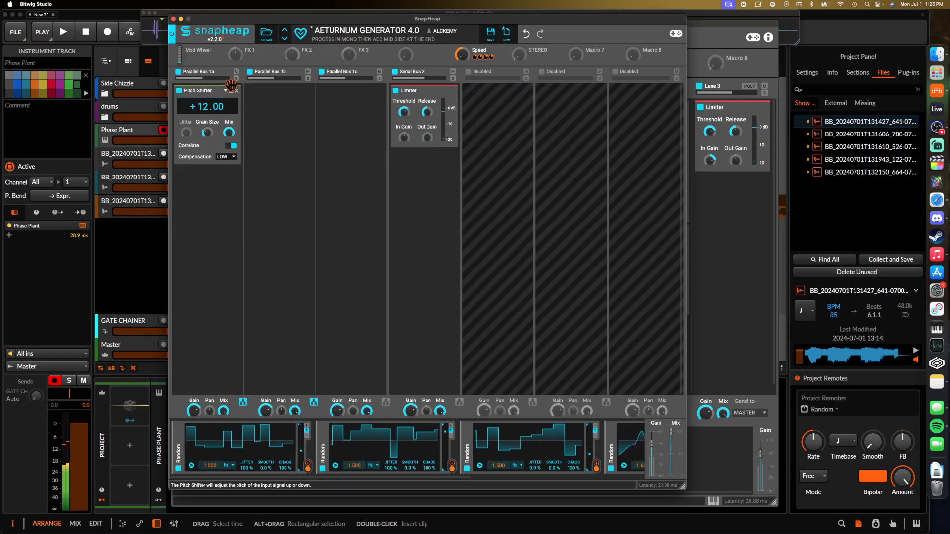
# Solo Parallel Bus 1a and add a Dual Delay and a Filter below its Pitch Shifter.
pyautogui.click(236, 78)
pyautogui.click(217, 203)
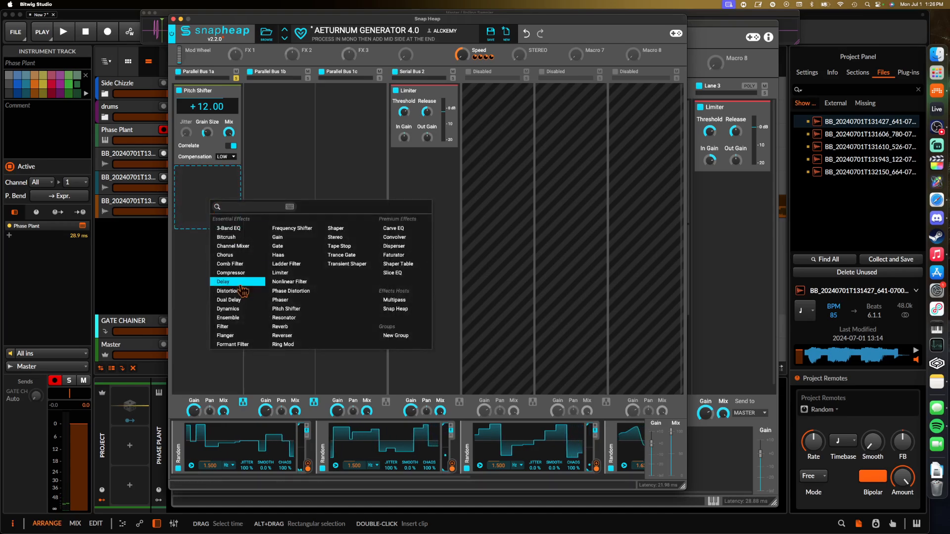
pyautogui.click(244, 305)
pyautogui.click(207, 202)
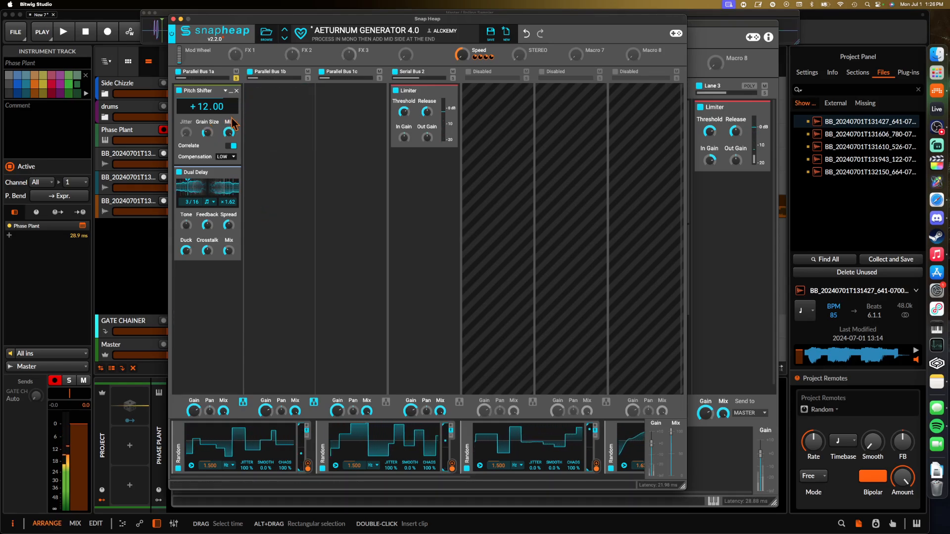
pyautogui.click(212, 291)
pyautogui.click(223, 413)
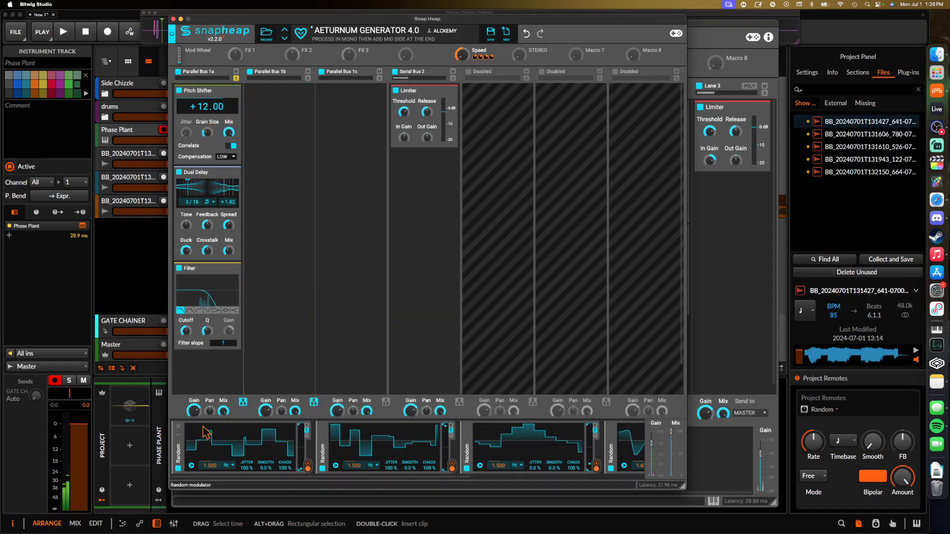
# Remove the existing Random and Note modulators from Snap Heap.
pyautogui.click(179, 427)
pyautogui.click(179, 427)
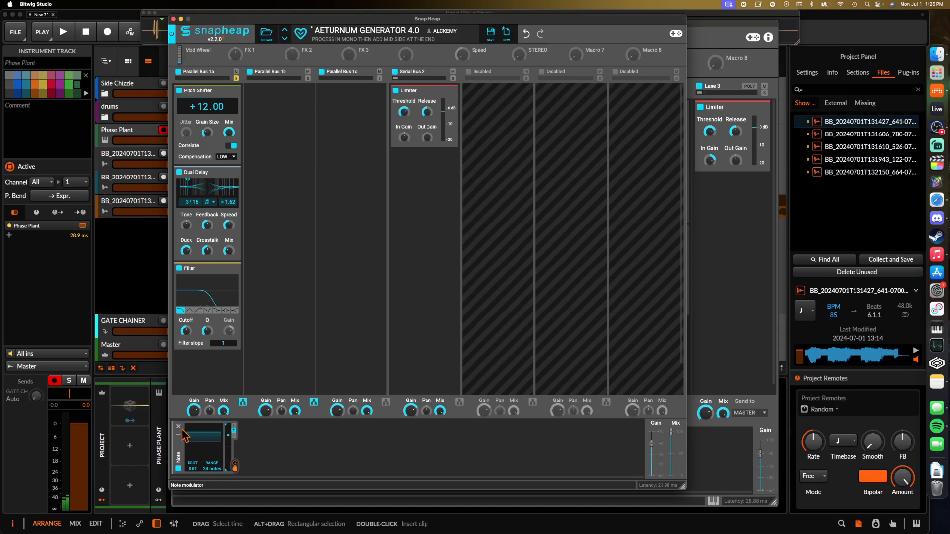
pyautogui.click(179, 428)
# Add a 0.167 Hz LFO modulating the Bus 1a Filter's cutoff, and set that filter to notch with slope 3.
pyautogui.click(184, 443)
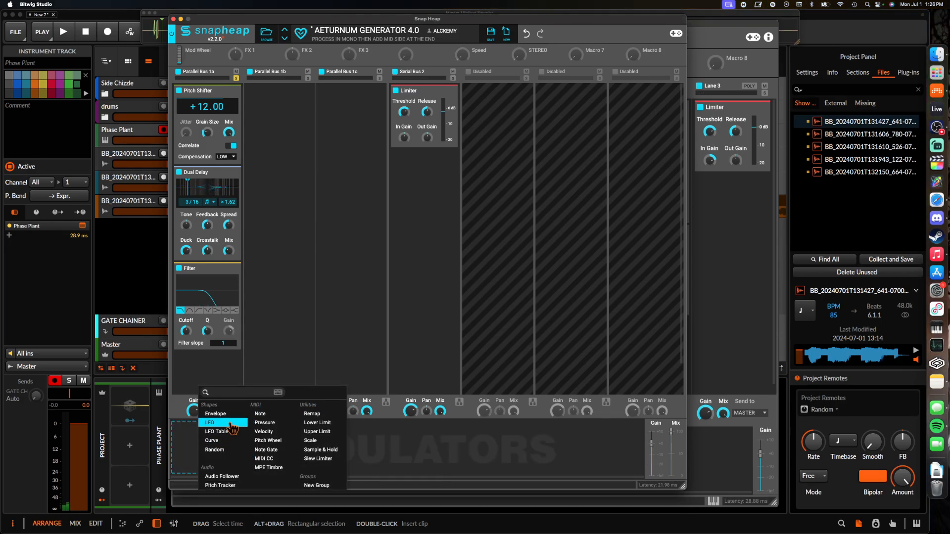
pyautogui.click(232, 423)
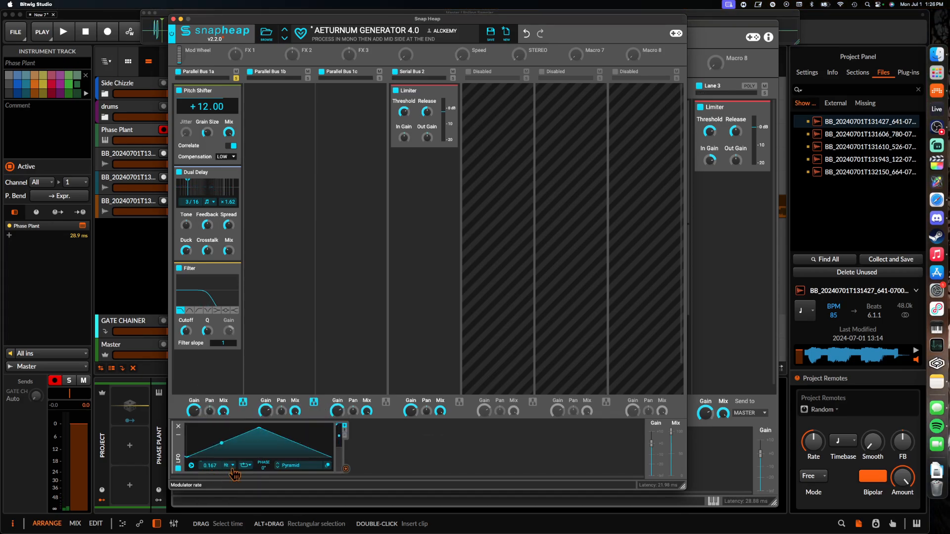
pyautogui.moveTo(345, 469); pyautogui.dragTo(186, 331)
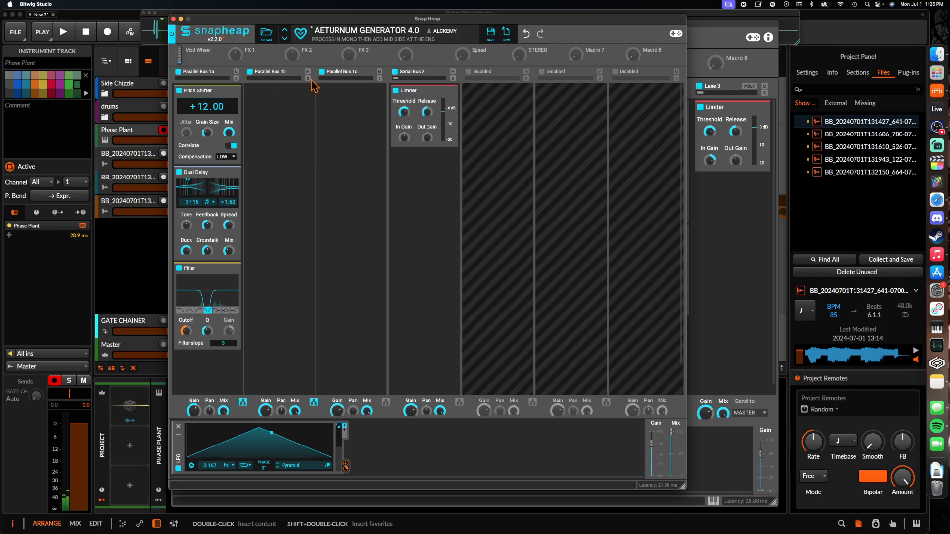
# Solo Parallel Bus 1b and add an Ensemble effect to it.
pyautogui.click(268, 98)
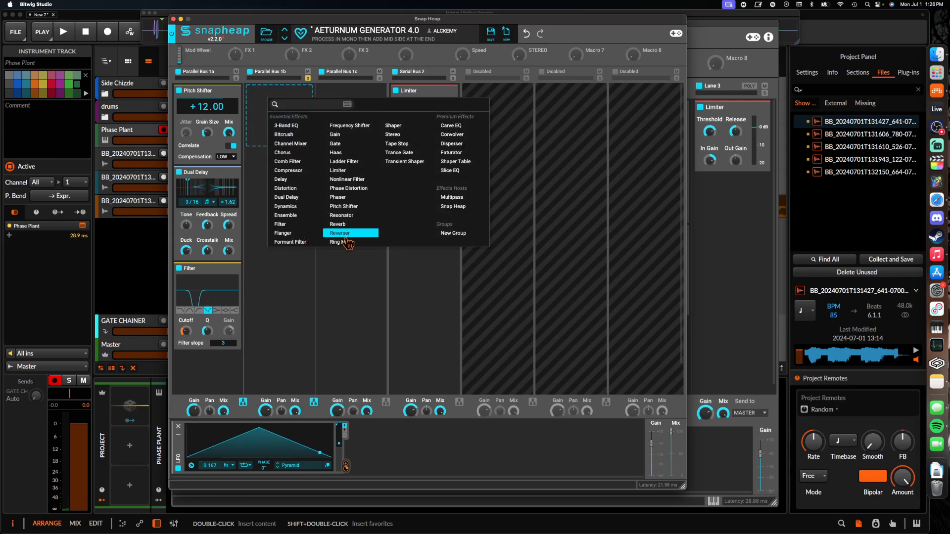
pyautogui.click(300, 226)
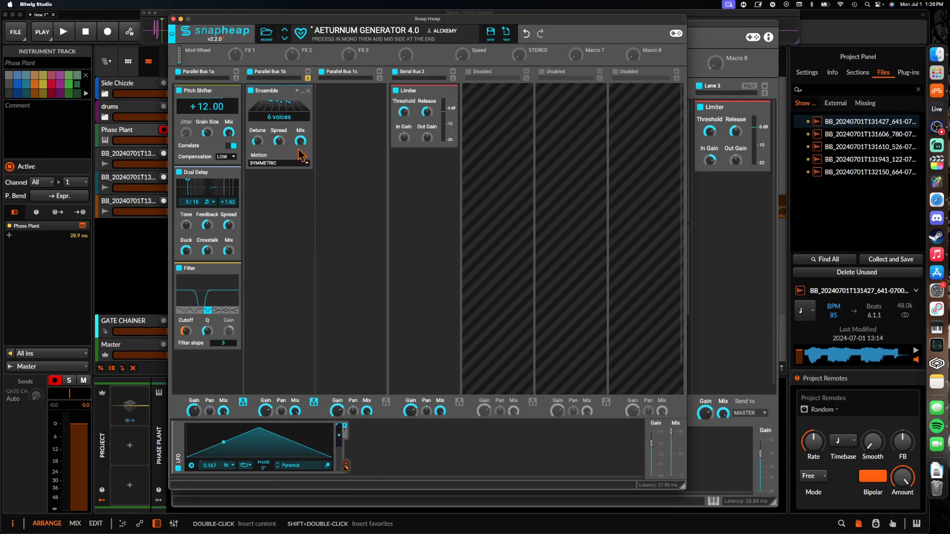
# Add a Flanger and a Filter below the Ensemble in Parallel Bus 1b, and collapse that Filter.
pyautogui.click(274, 191)
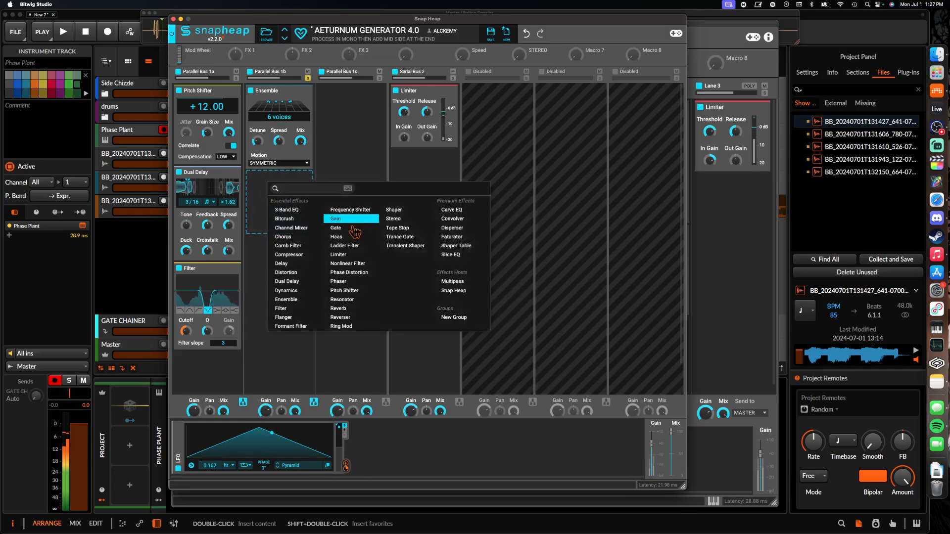
pyautogui.click(289, 317)
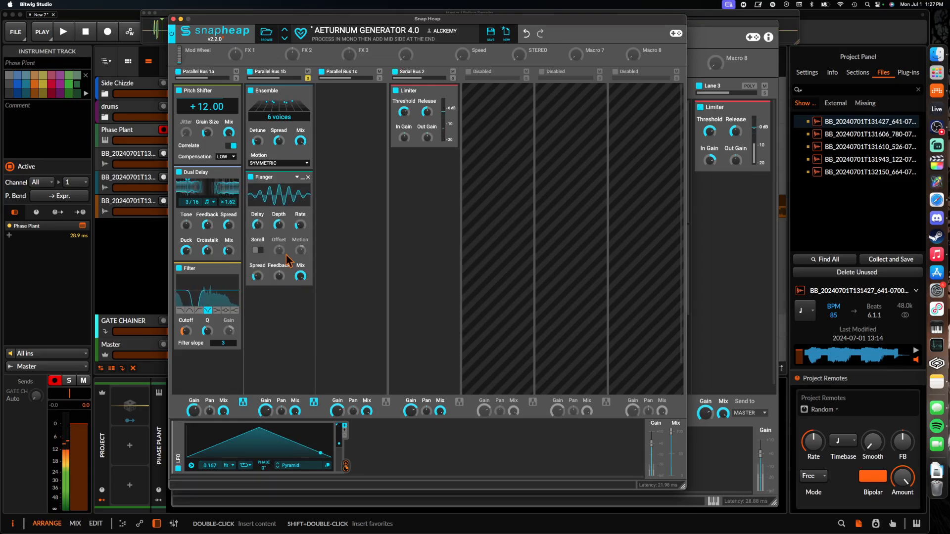
pyautogui.click(270, 321)
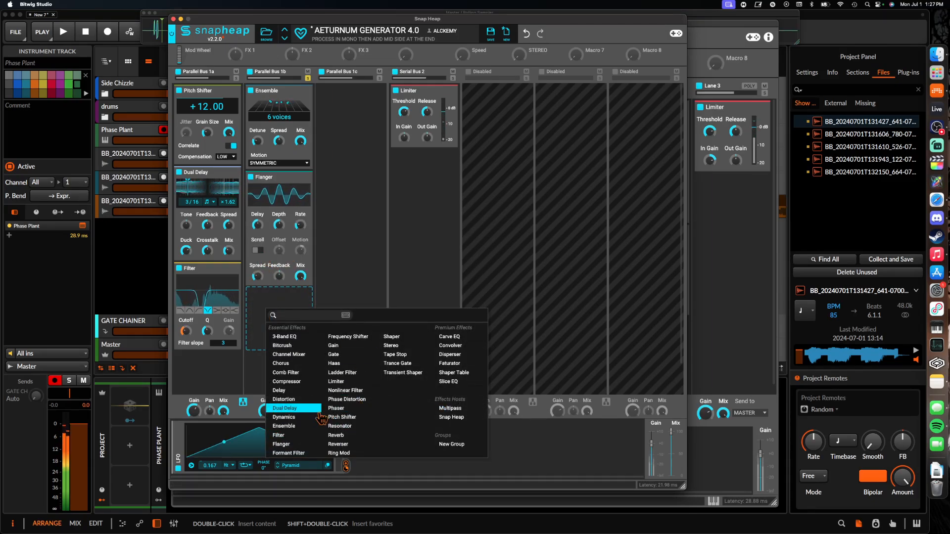
pyautogui.click(301, 438)
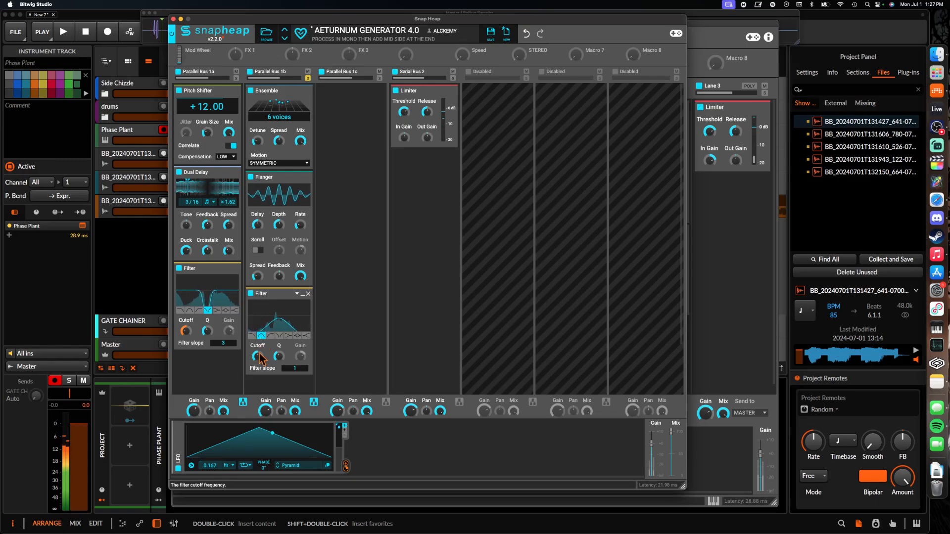
pyautogui.click(308, 293)
# Add a Convolver below the Filter in Parallel Bus 1b and load the Chapel Center impulse response from Spaces Real.
pyautogui.click(293, 313)
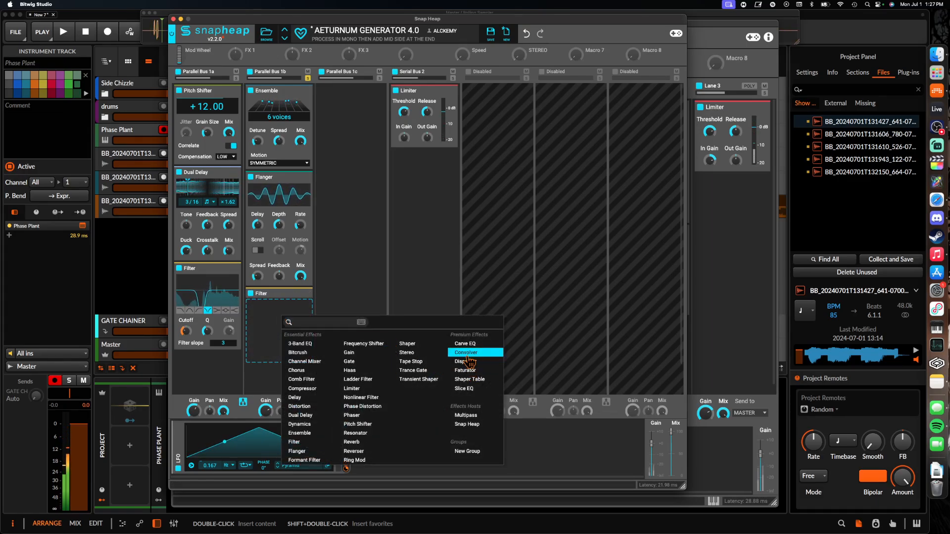
pyautogui.click(428, 352)
pyautogui.click(266, 355)
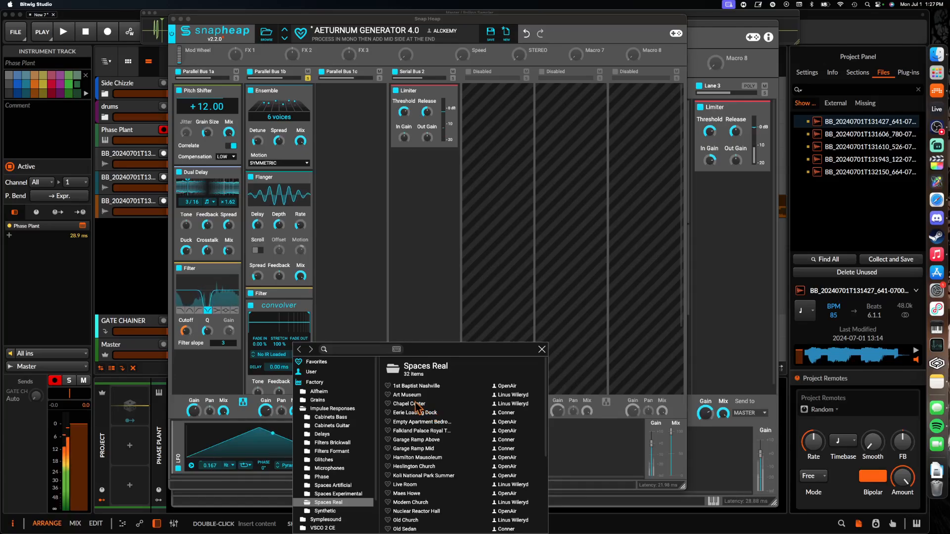
pyautogui.click(418, 404)
pyautogui.click(280, 318)
pyautogui.scroll(-2, 276, 314)
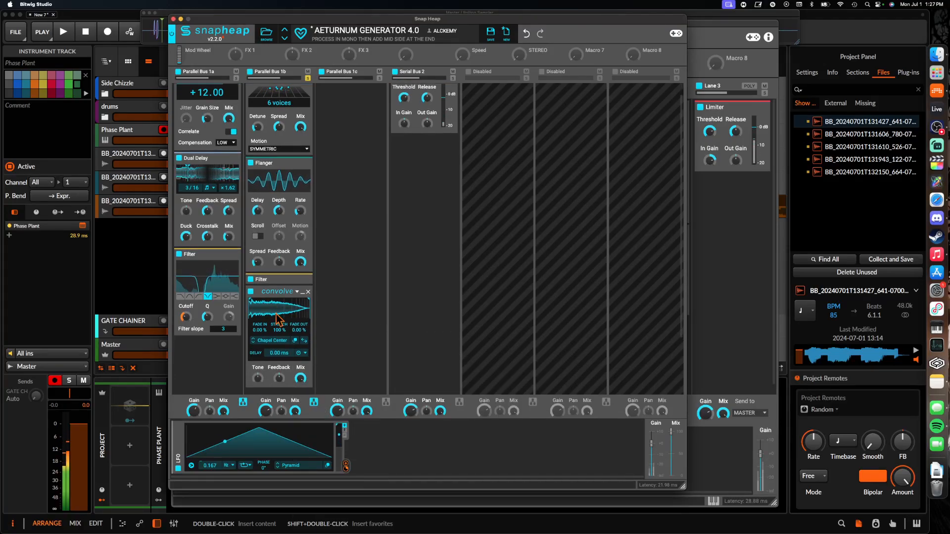
pyautogui.scroll(2, 291, 218)
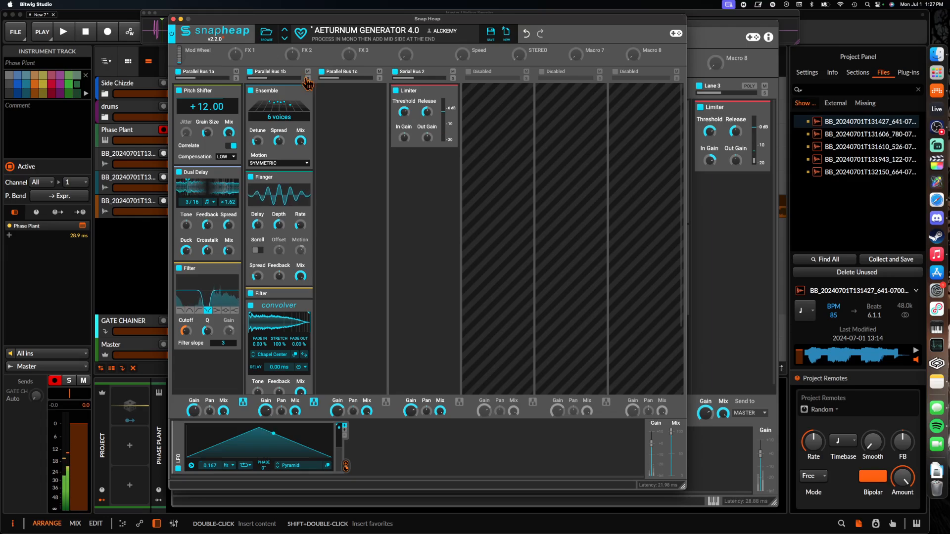
# Solo Parallel Bus 1c and add a Disperser to it tuned to 548 Hz.
pyautogui.click(379, 78)
pyautogui.click(343, 110)
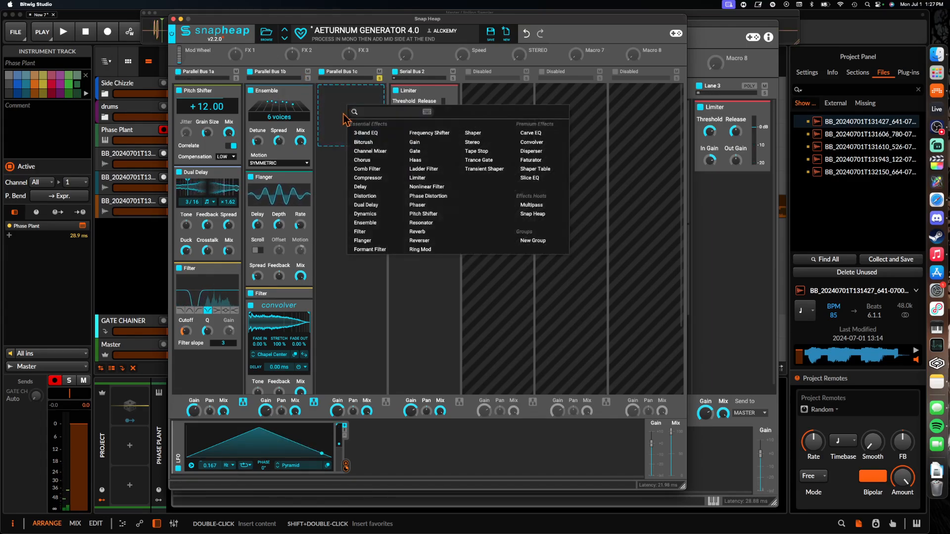
pyautogui.click(331, 99)
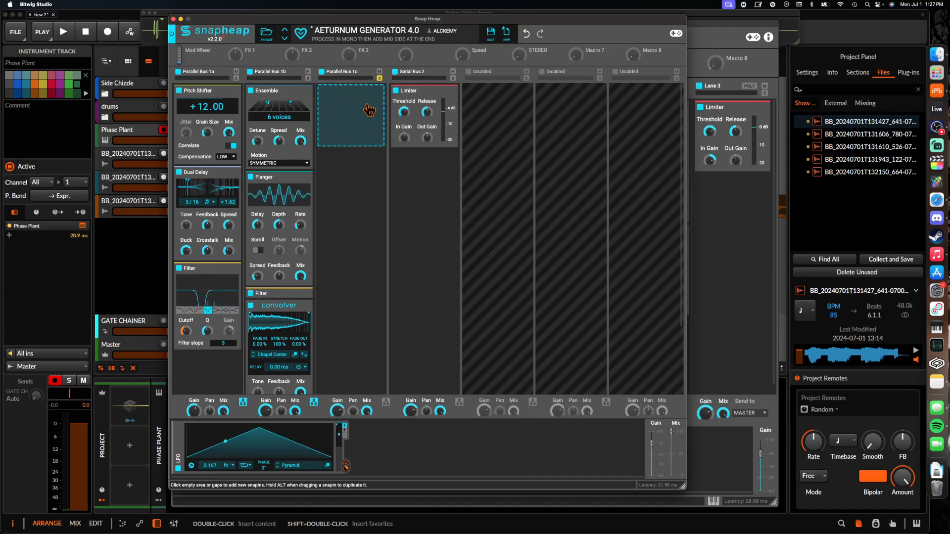
pyautogui.click(378, 129)
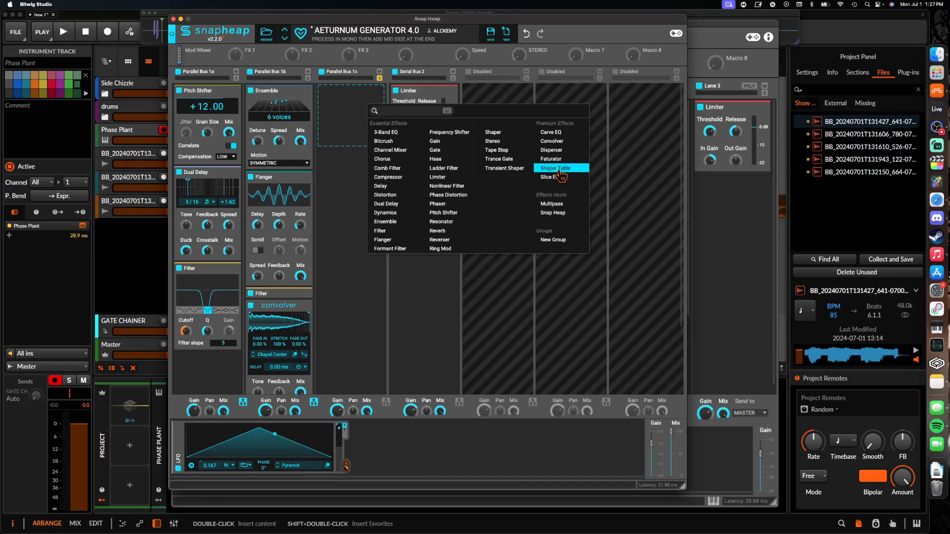
pyautogui.doubleClick(551, 150)
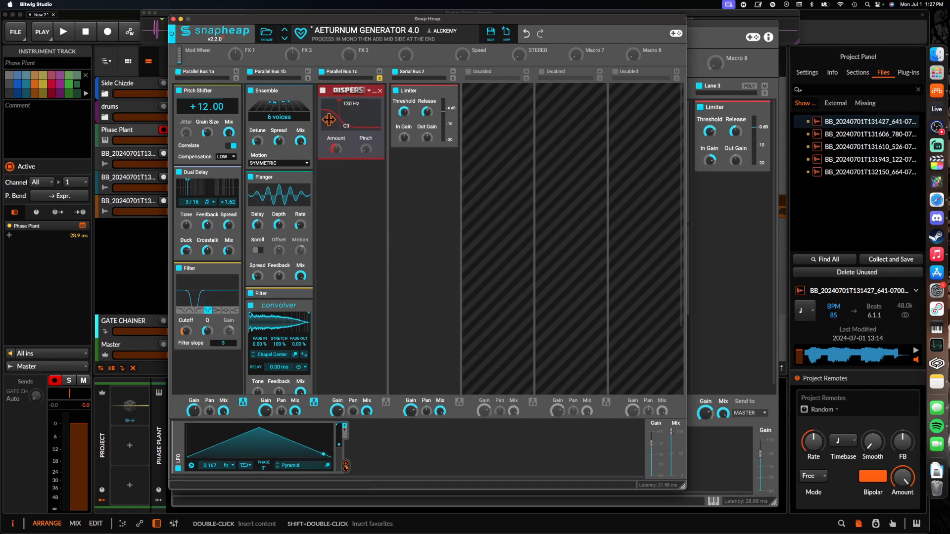
pyautogui.moveTo(339, 115)
pyautogui.mouseDown()
pyautogui.moveTo(355, 115)
pyautogui.moveTo(350, 123)
pyautogui.mouseUp()
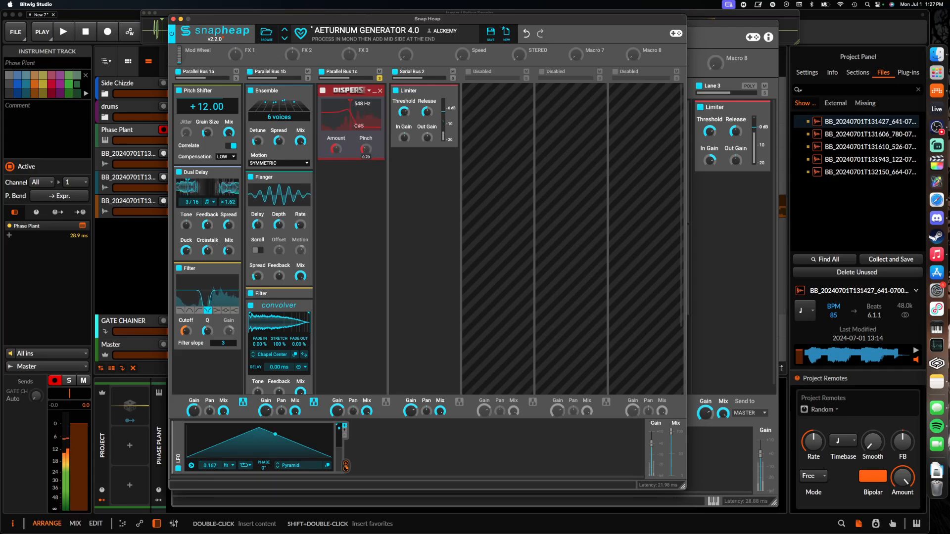
# Add a Formant Filter with Lows turned off above the Disperser in Parallel Bus 1c, and a Reverb below the Disperser.
pyautogui.doubleClick(341, 167)
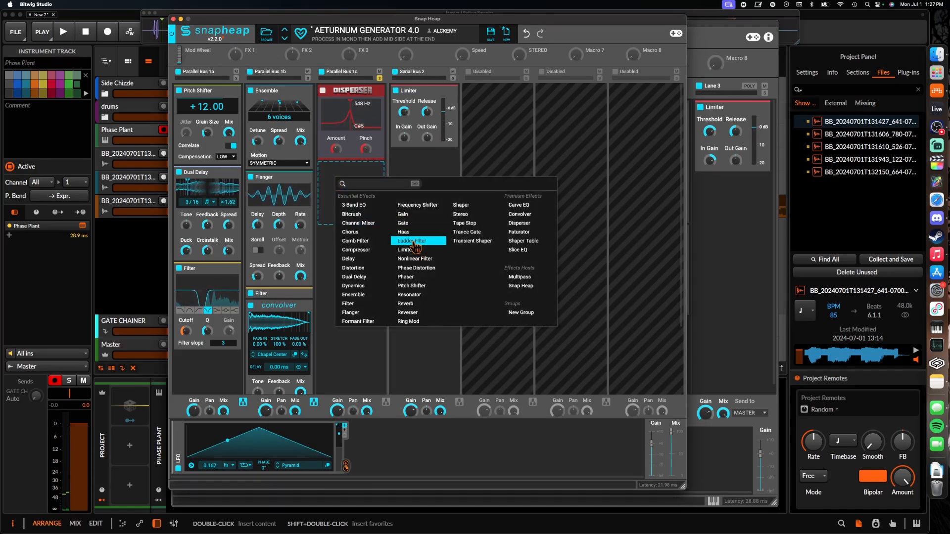
pyautogui.click(358, 322)
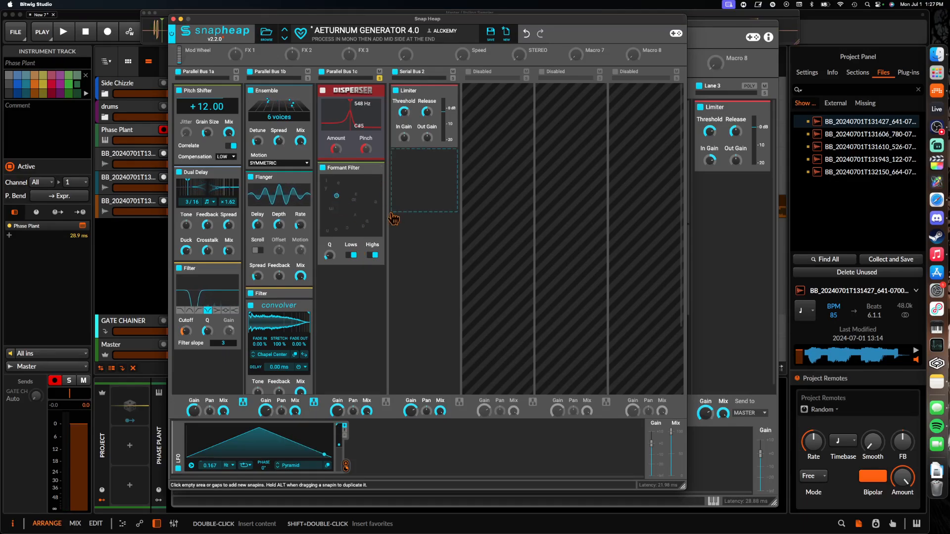
pyautogui.click(353, 256)
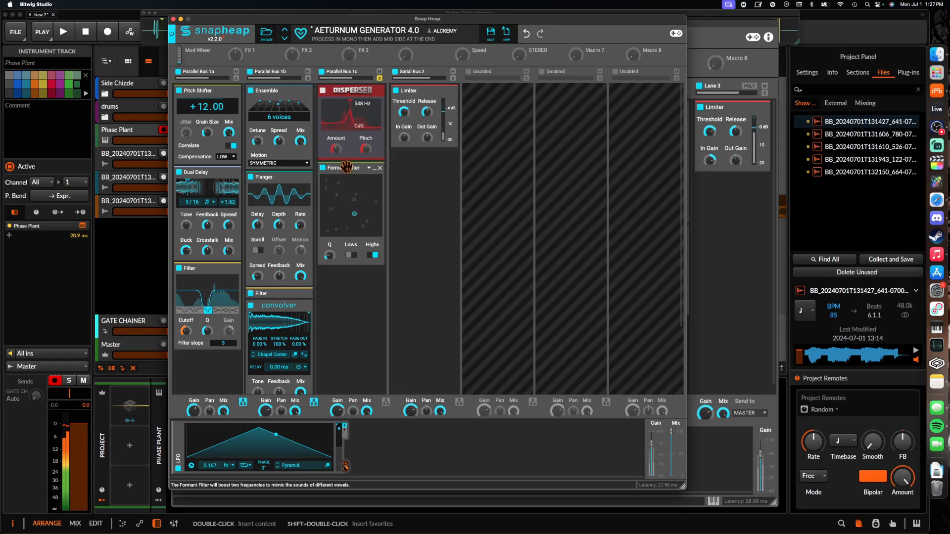
pyautogui.moveTo(347, 168); pyautogui.dragTo(349, 102)
pyautogui.click(353, 279)
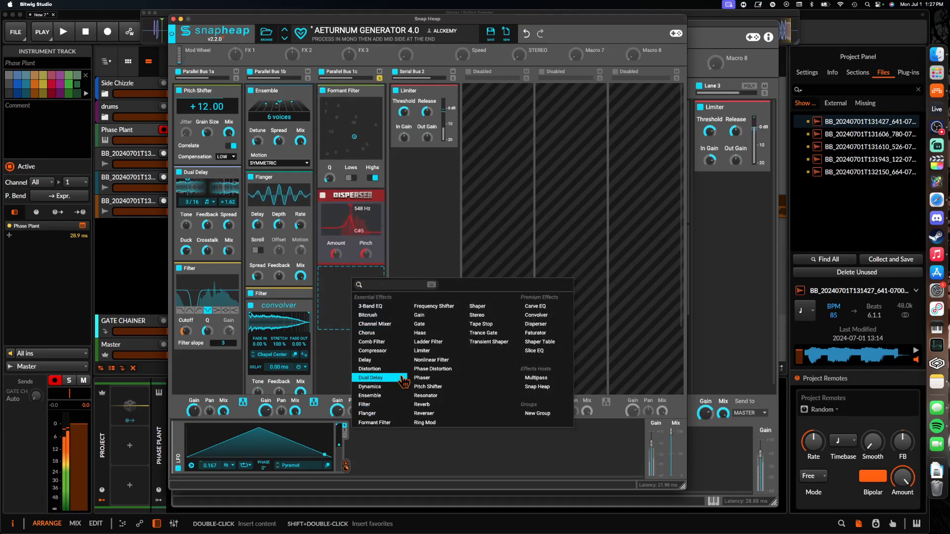
pyautogui.click(416, 407)
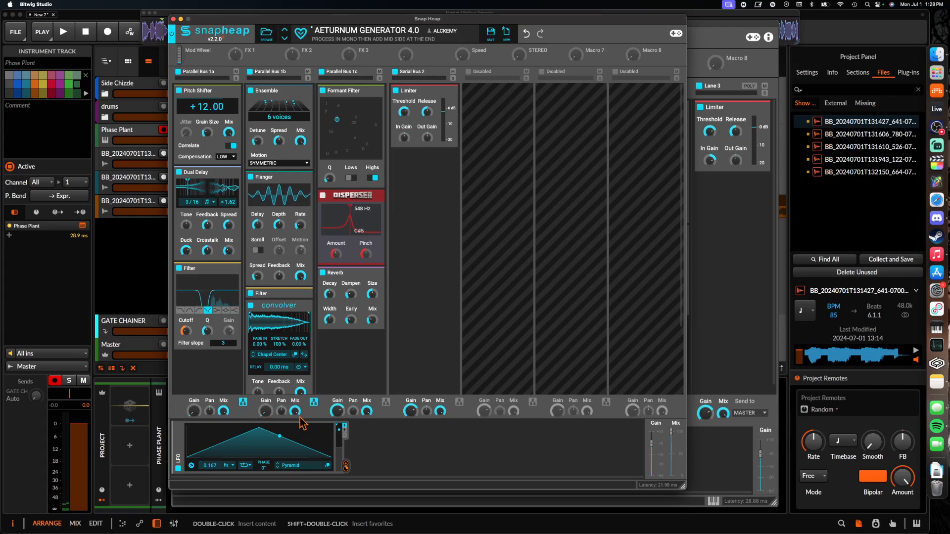
# Check the polarity of the FX 1 and FX 3 macros and set the FX 2 macro polarity to positive.
pyautogui.rightClick(238, 60)
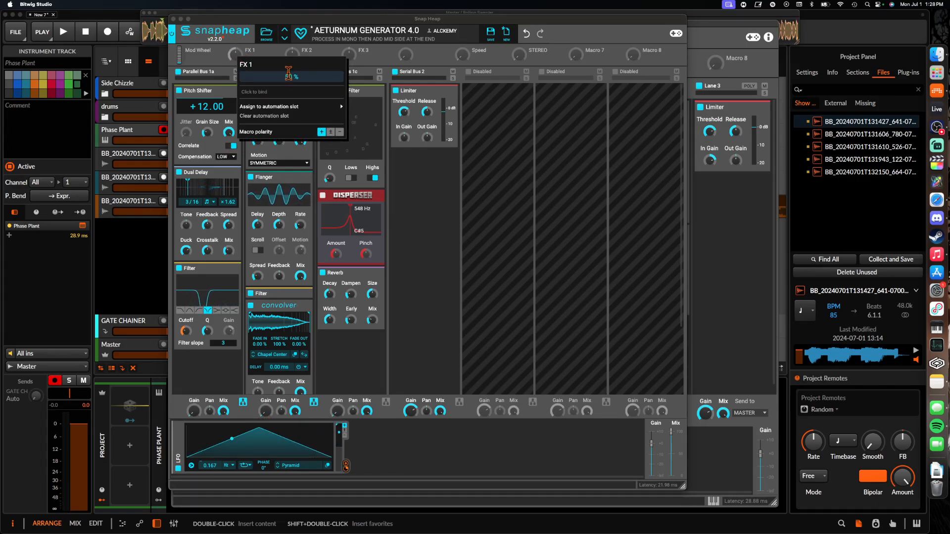
pyautogui.click(282, 60)
pyautogui.rightClick(292, 57)
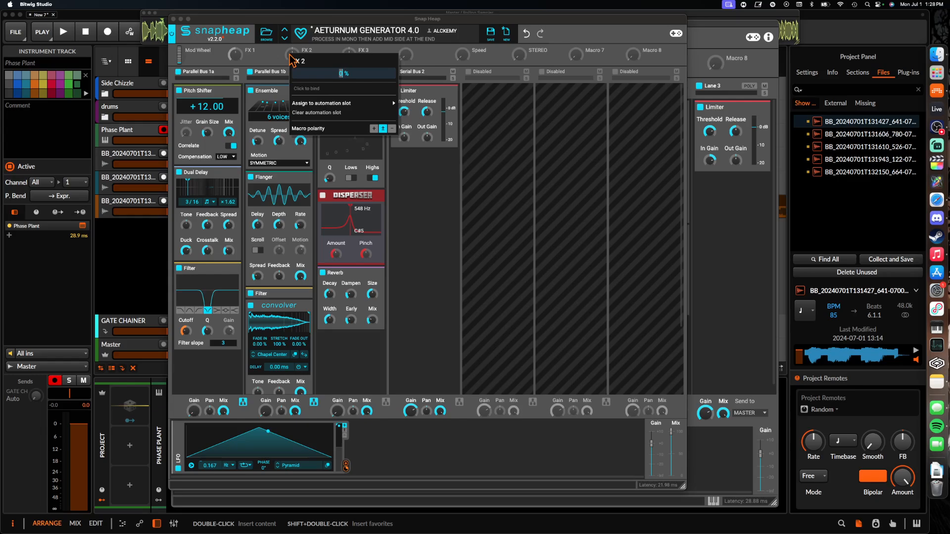
pyautogui.click(374, 129)
pyautogui.rightClick(349, 56)
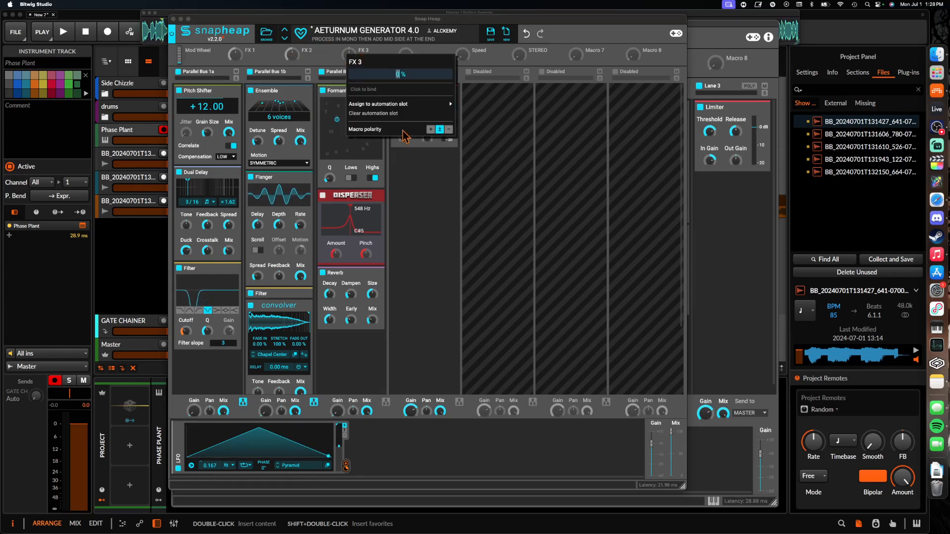
pyautogui.click(320, 67)
# Modulate the gains of Parallel Buses 1a, 1b and 1c with FX 1, FX 2 and FX 3 respectively, and adjust FX 3 from Lane 1.
pyautogui.moveTo(235, 55); pyautogui.dragTo(235, 57)
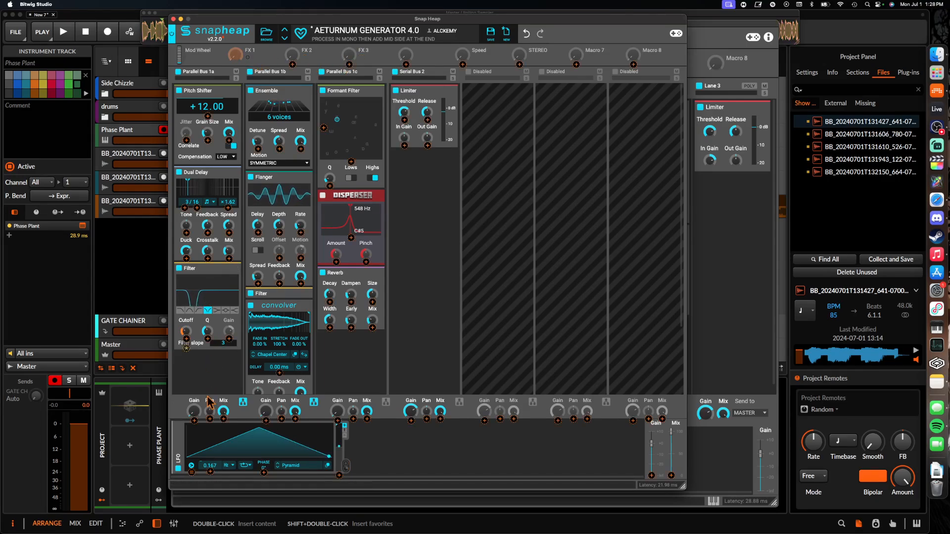
pyautogui.moveTo(236, 58); pyautogui.dragTo(193, 403)
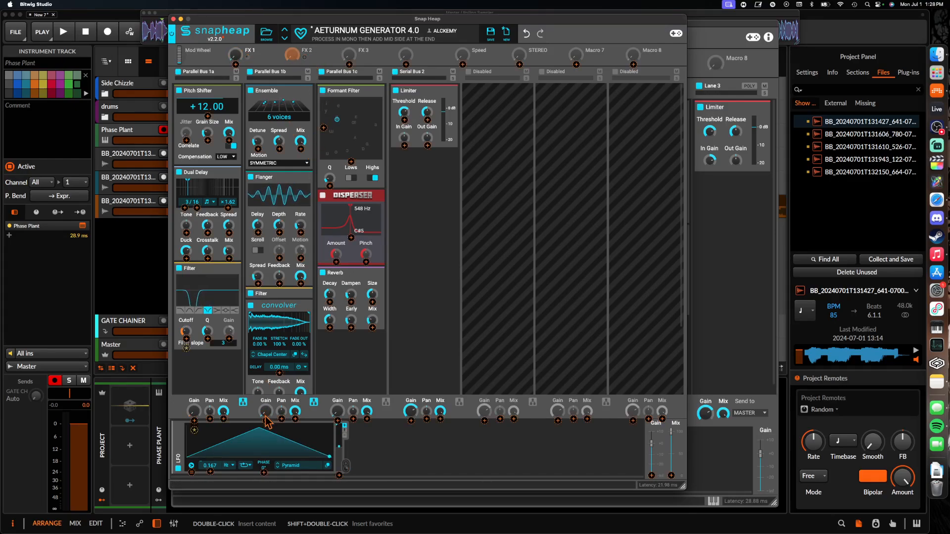
pyautogui.moveTo(265, 417); pyautogui.dragTo(265, 418)
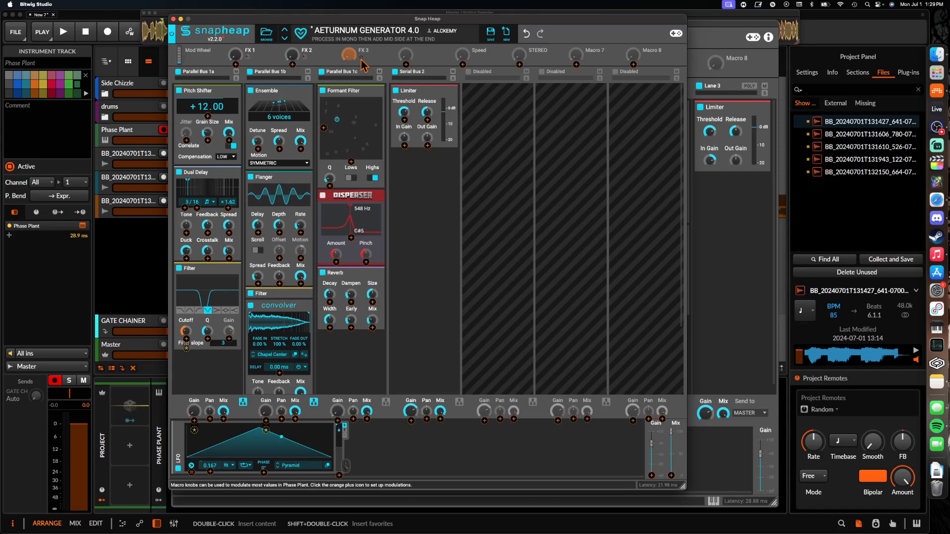
pyautogui.moveTo(362, 58); pyautogui.dragTo(336, 424)
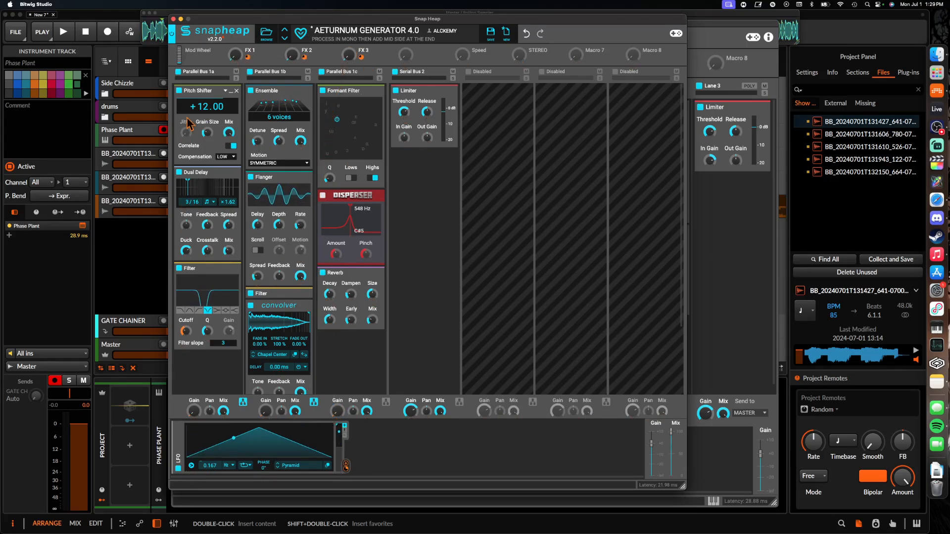
pyautogui.click(174, 18)
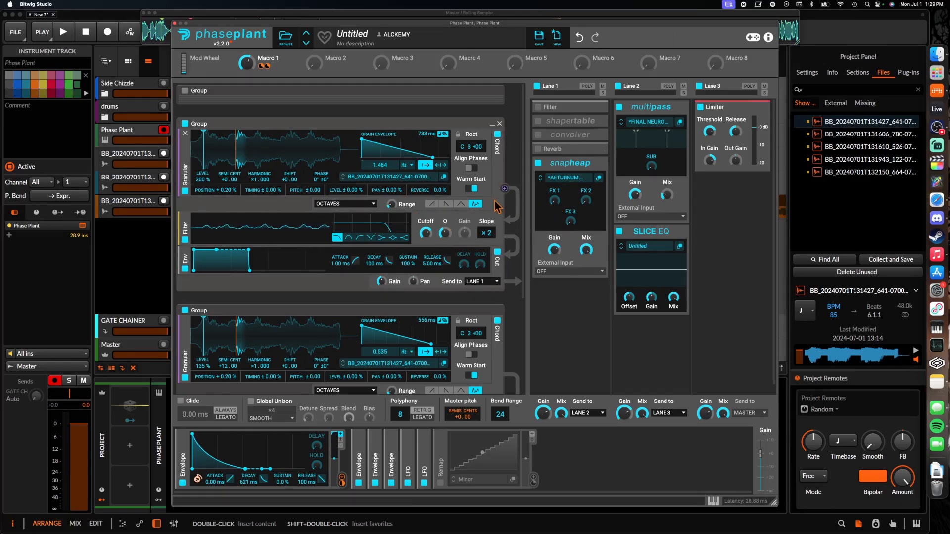
pyautogui.moveTo(569, 220); pyautogui.dragTo(569, 219)
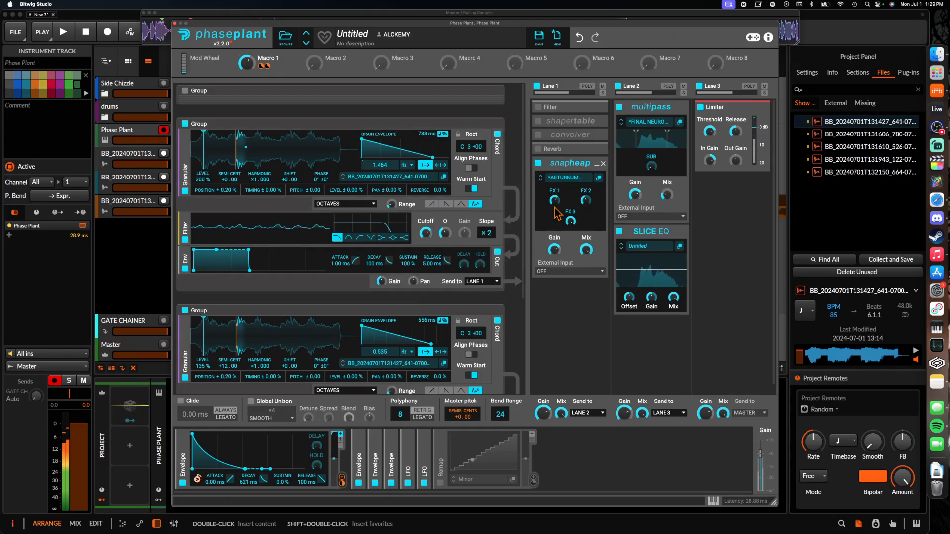
# Turn off Correlate, adjust the grain size and set Compensation to HIGH in Bus 1a's Pitch Shifter, and try out Snap Heap's overall mix.
pyautogui.click(598, 177)
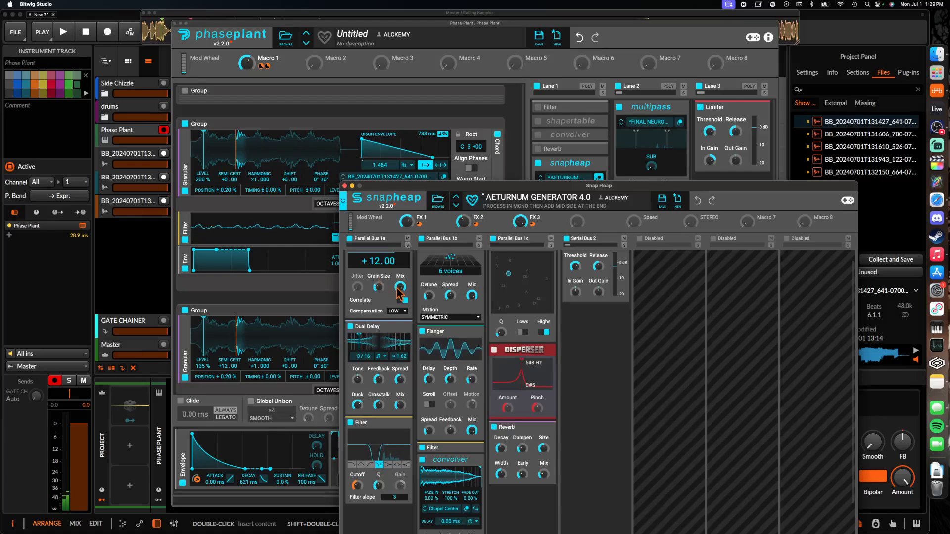
pyautogui.click(402, 302)
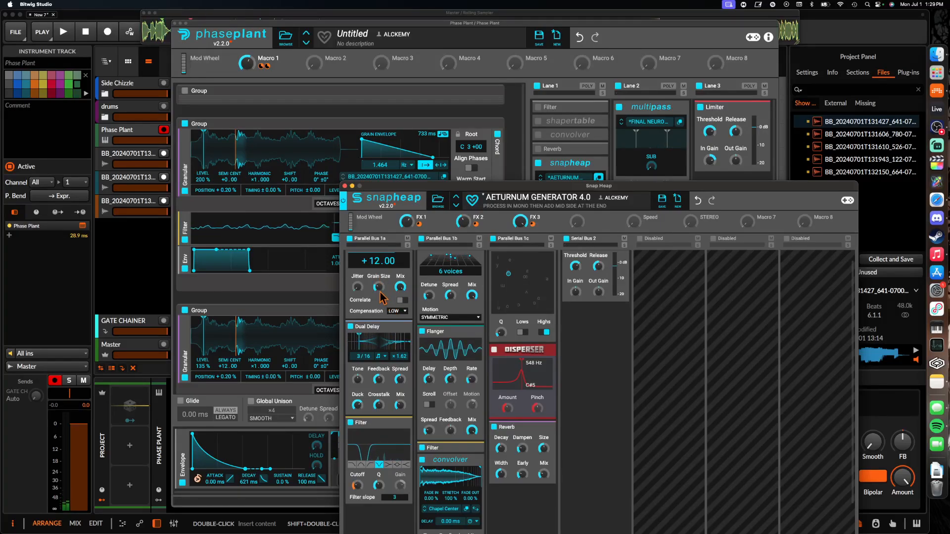
pyautogui.moveTo(380, 288); pyautogui.dragTo(379, 278)
pyautogui.click(397, 312)
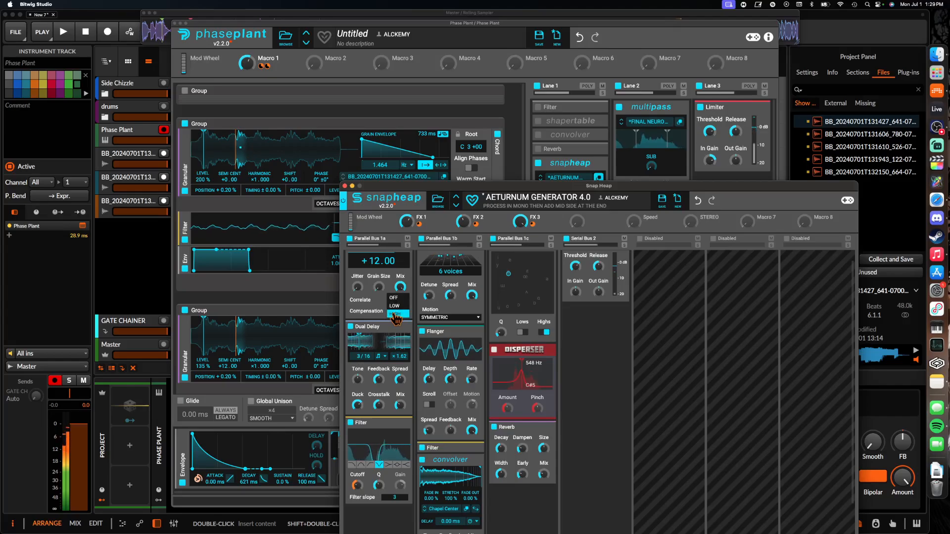
pyautogui.click(396, 316)
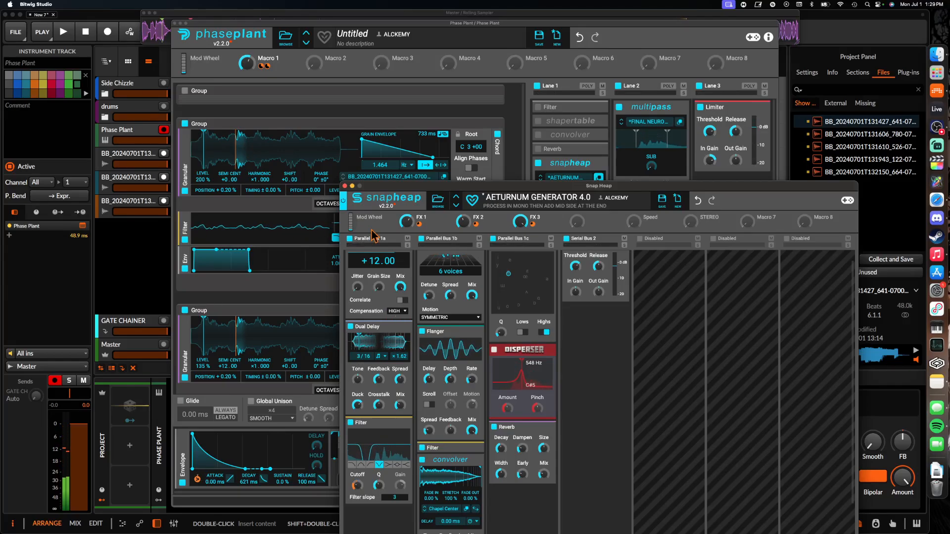
pyautogui.click(345, 186)
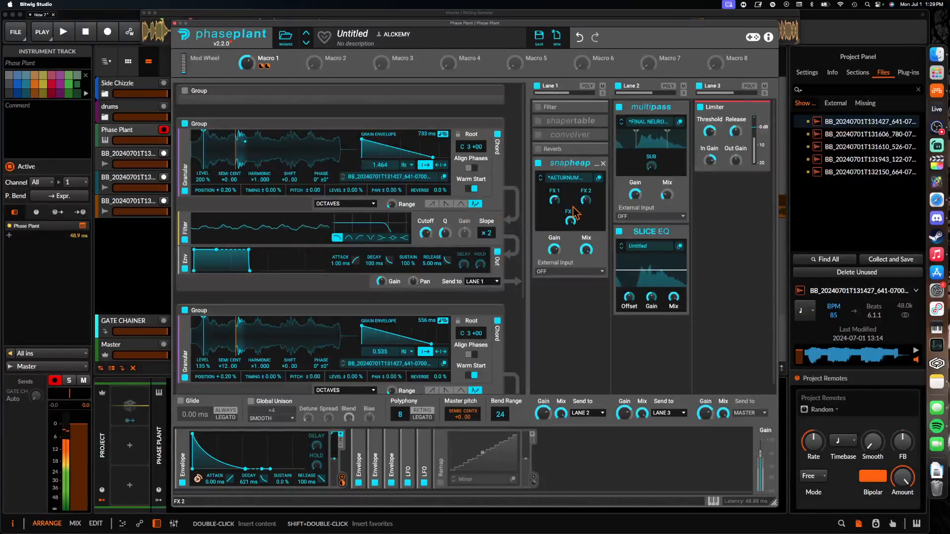
pyautogui.moveTo(585, 249); pyautogui.dragTo(586, 286)
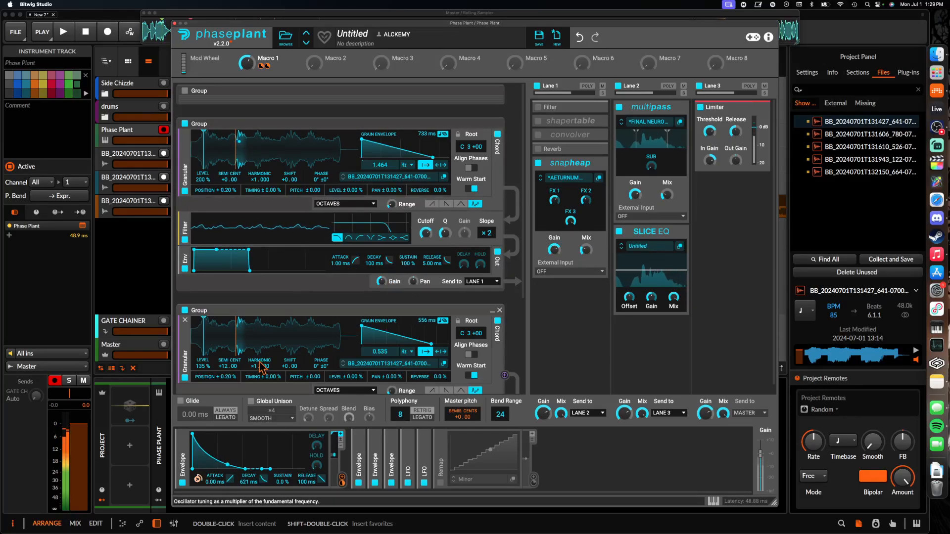
# Reset the position randomization to 0.00 % in both visible granular generators, and set the lower generator's root to C 4.
pyautogui.doubleClick(227, 378)
pyautogui.doubleClick(229, 191)
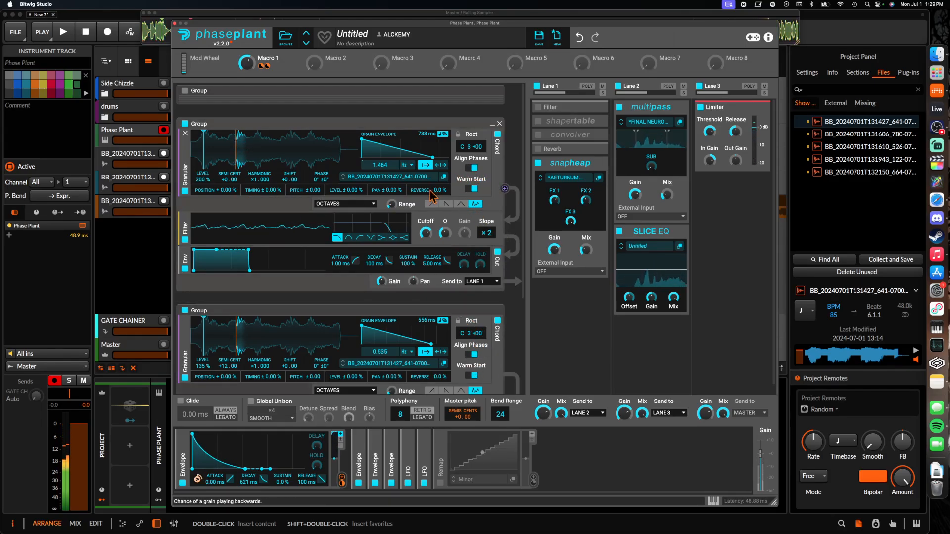
pyautogui.moveTo(467, 333); pyautogui.dragTo(467, 305)
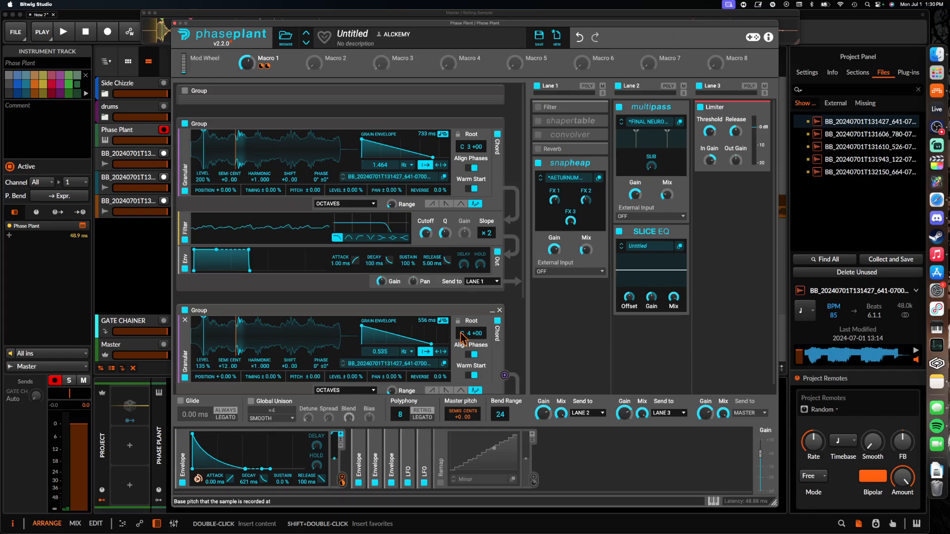
# Tune the lower granular generator to +7.00 semitones and set its grains to a 2.354 Hz rate and 47.1 ms length.
pyautogui.scroll(-2, 278, 339)
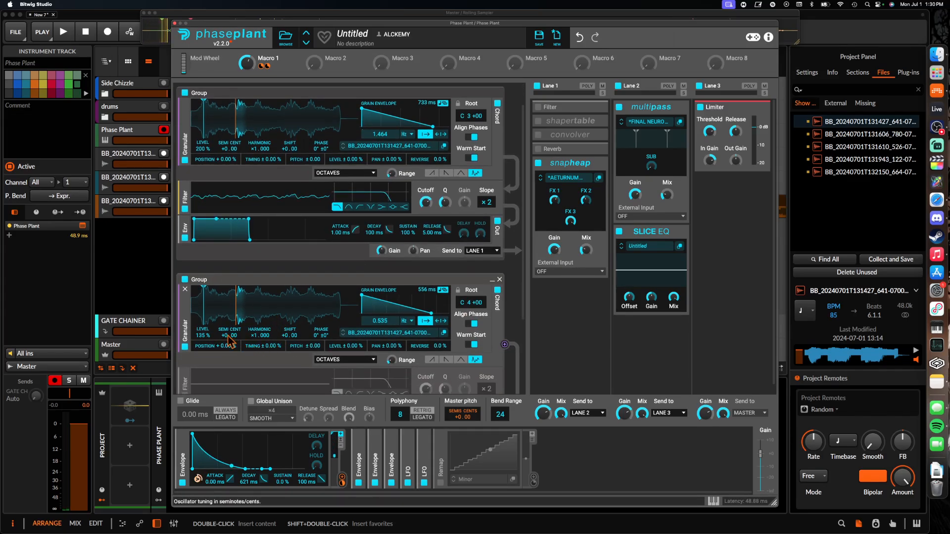
pyautogui.moveTo(229, 338); pyautogui.dragTo(229, 334)
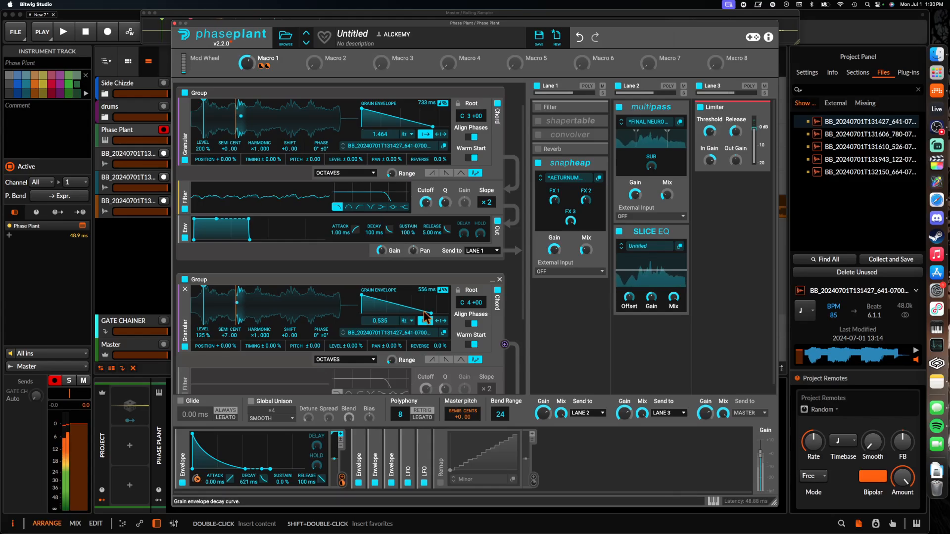
pyautogui.moveTo(380, 321); pyautogui.dragTo(380, 304)
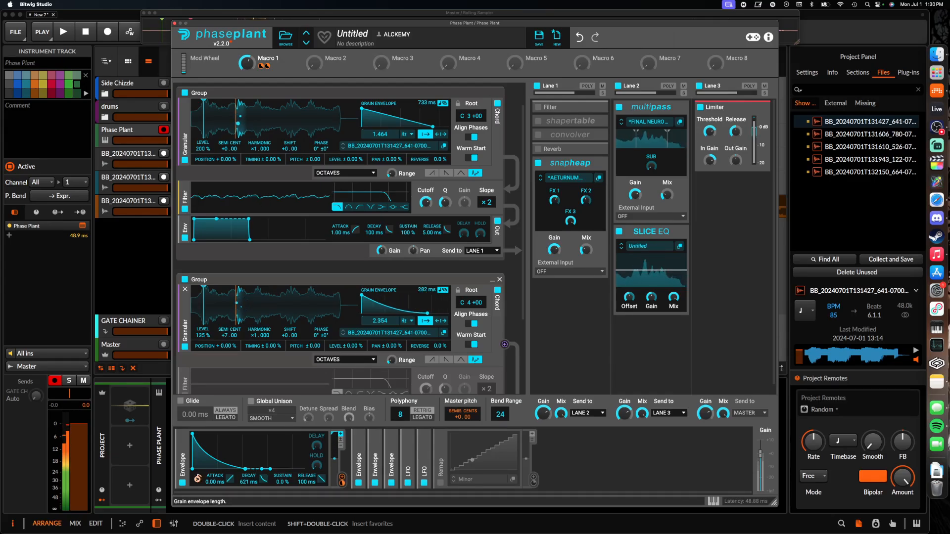
pyautogui.moveTo(424, 290)
pyautogui.mouseDown()
pyautogui.moveTo(424, 307)
pyautogui.moveTo(423, 299)
pyautogui.mouseUp()
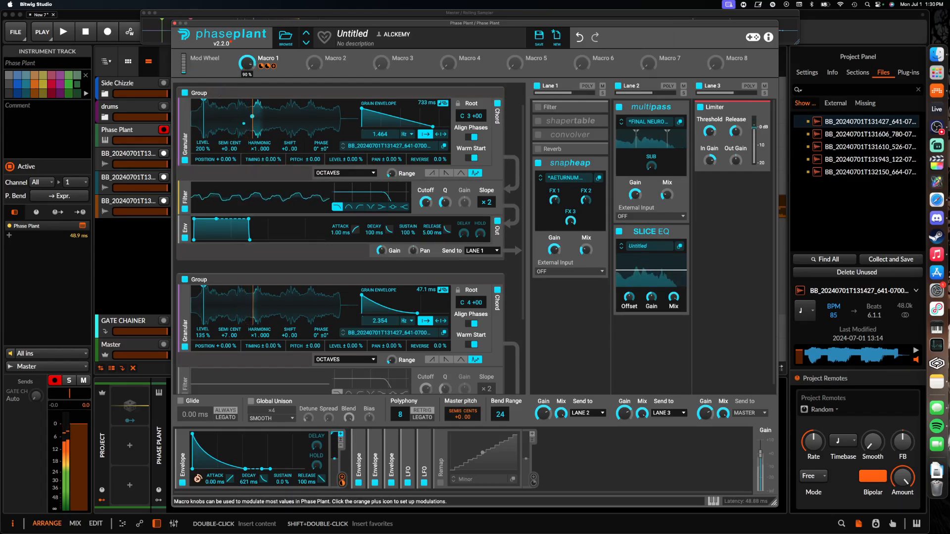
# Adjust Macro 1 and raise the lower granular generator's grain rate to 11.20 Hz.
pyautogui.moveTo(247, 63); pyautogui.dragTo(247, 60)
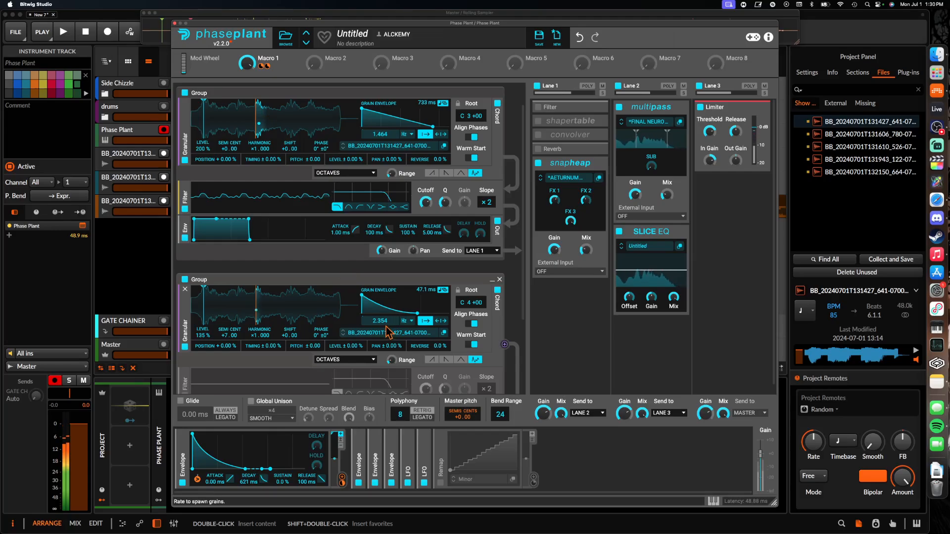
pyautogui.moveTo(386, 324); pyautogui.dragTo(386, 346)
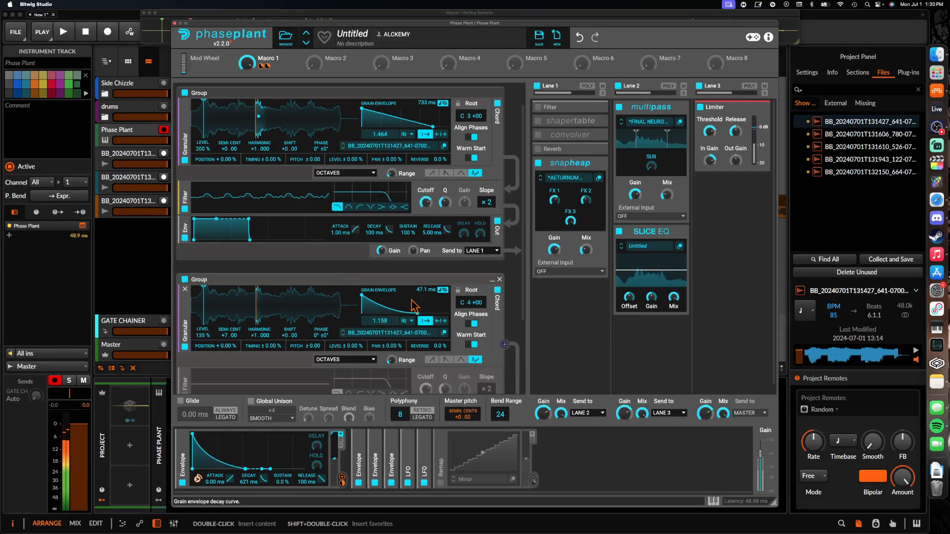
pyautogui.moveTo(386, 321); pyautogui.dragTo(386, 300)
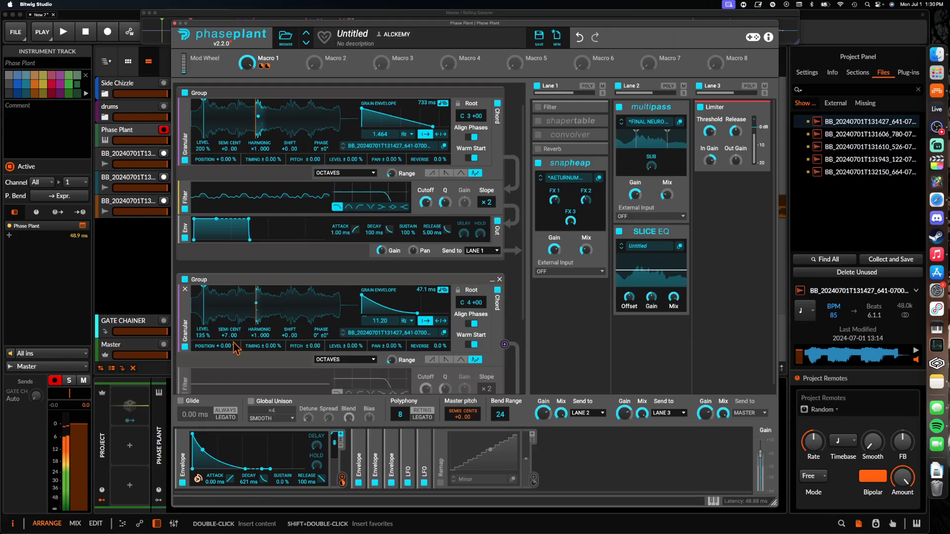
# Set the lower granular generator's position randomization to 51.30 % and its harmonic to +2.000.
pyautogui.moveTo(228, 347); pyautogui.dragTo(227, 327)
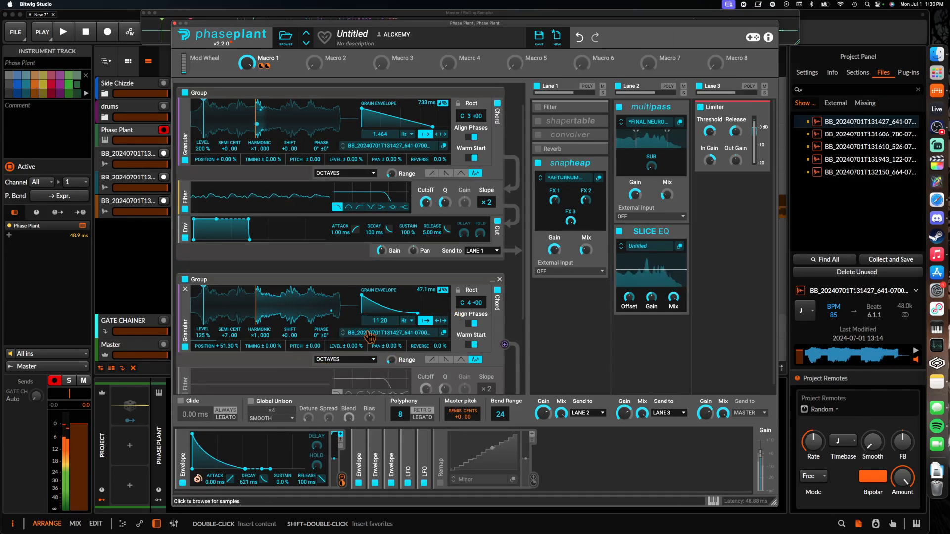
pyautogui.moveTo(253, 336); pyautogui.dragTo(253, 331)
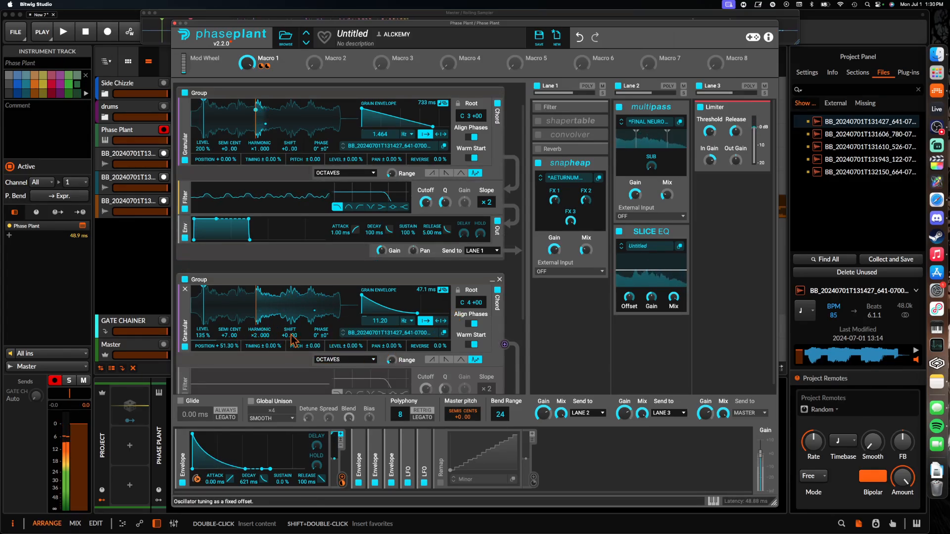
# Enable the lower group's filter as a band-pass and raise its granular generator's level to 200 %.
pyautogui.scroll(-2, 342, 352)
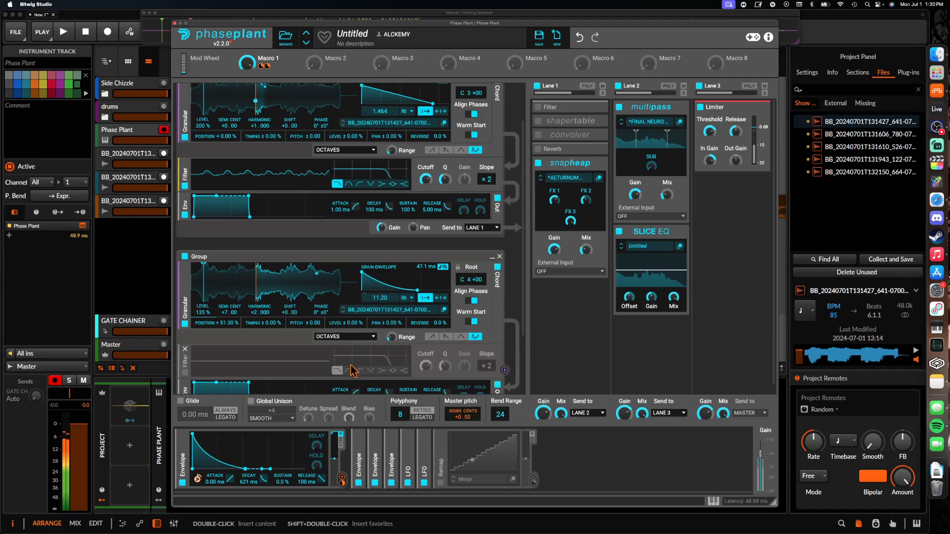
pyautogui.click(349, 371)
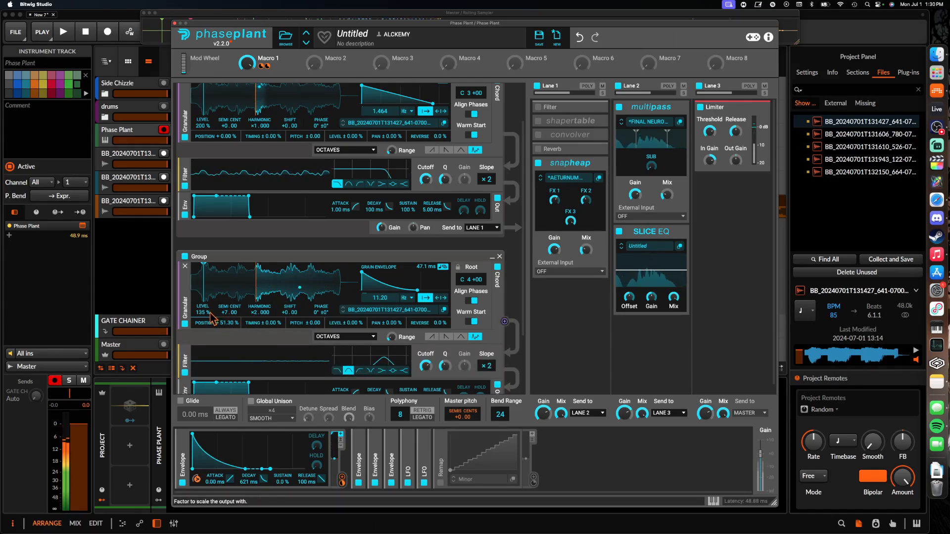
pyautogui.moveTo(211, 313); pyautogui.dragTo(211, 299)
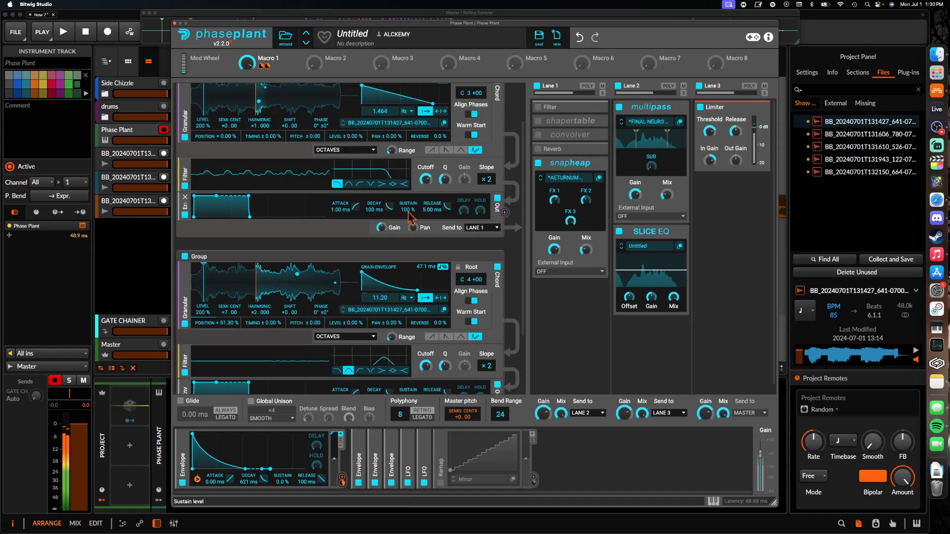
# Set the upper granular generator's grain rate to 0.340 Hz and its grain length to 1.05 s.
pyautogui.scroll(3, 279, 147)
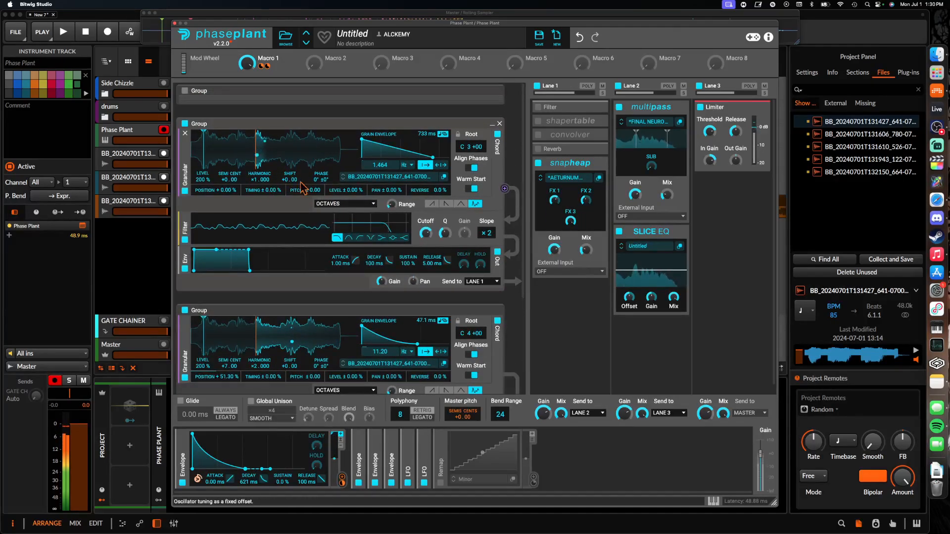
pyautogui.moveTo(387, 165); pyautogui.dragTo(387, 158)
pyautogui.moveTo(425, 134); pyautogui.dragTo(426, 128)
pyautogui.moveTo(380, 164); pyautogui.dragTo(380, 171)
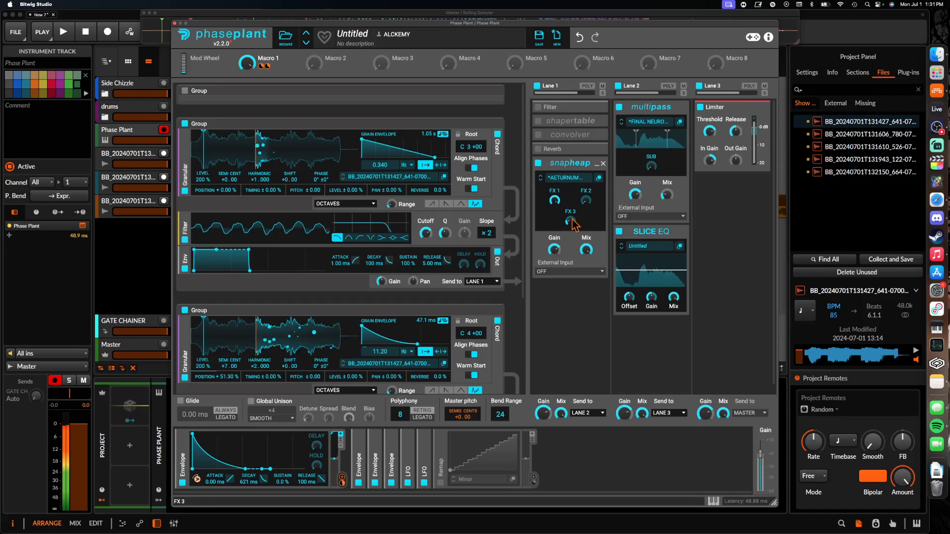
# Adjust the grain size of the Pitch Shifter in Bus 1a of Lane 1's Snap Heap and close its editor.
pyautogui.click(599, 177)
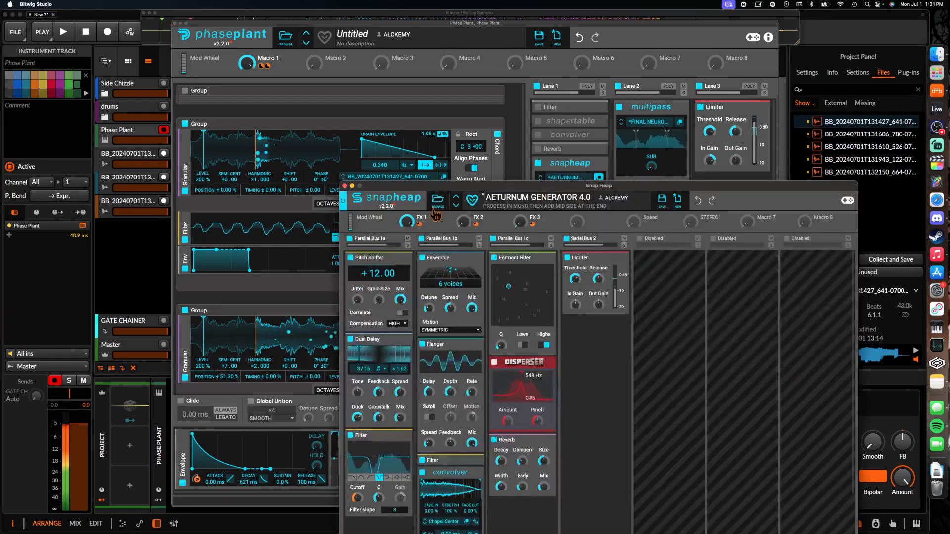
pyautogui.moveTo(381, 303)
pyautogui.mouseDown()
pyautogui.moveTo(381, 287)
pyautogui.moveTo(381, 297)
pyautogui.mouseUp()
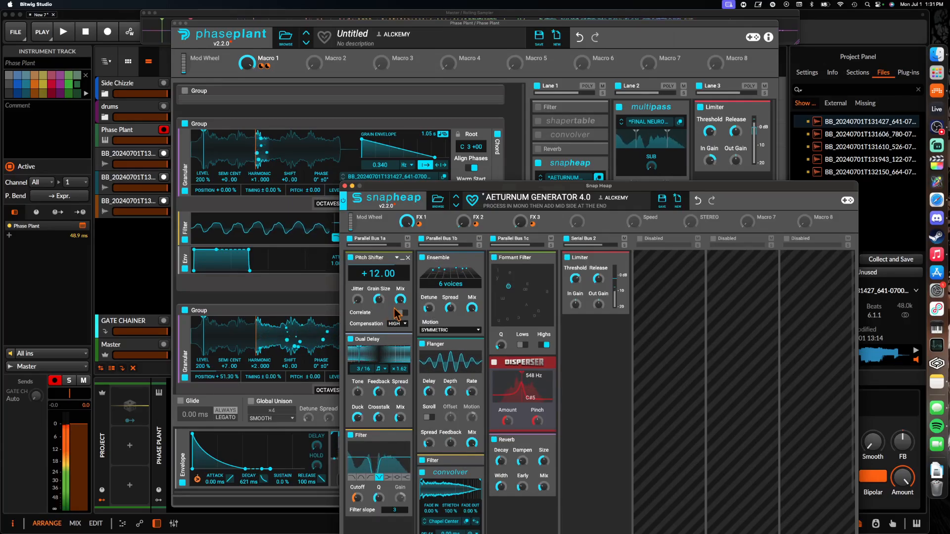
pyautogui.scroll(-1, 396, 313)
pyautogui.scroll(-2, 396, 312)
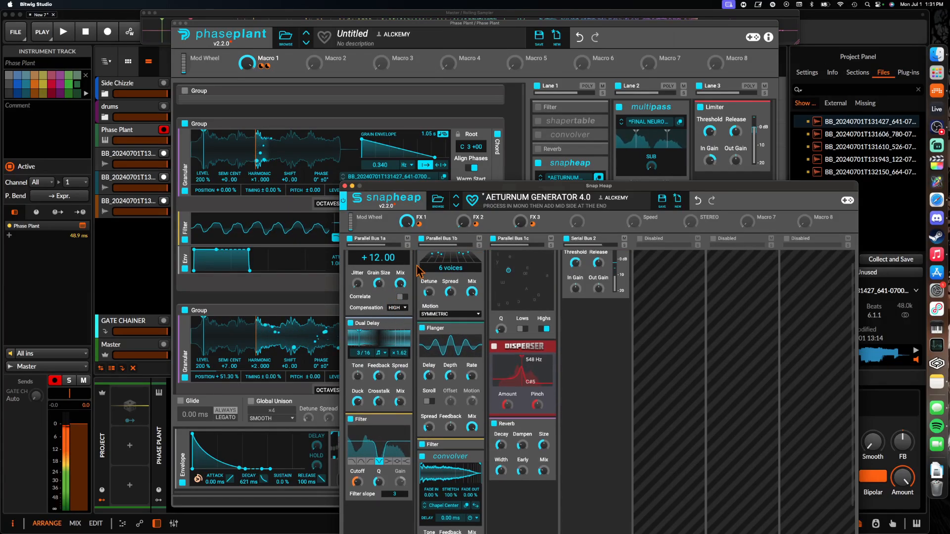
pyautogui.click(345, 186)
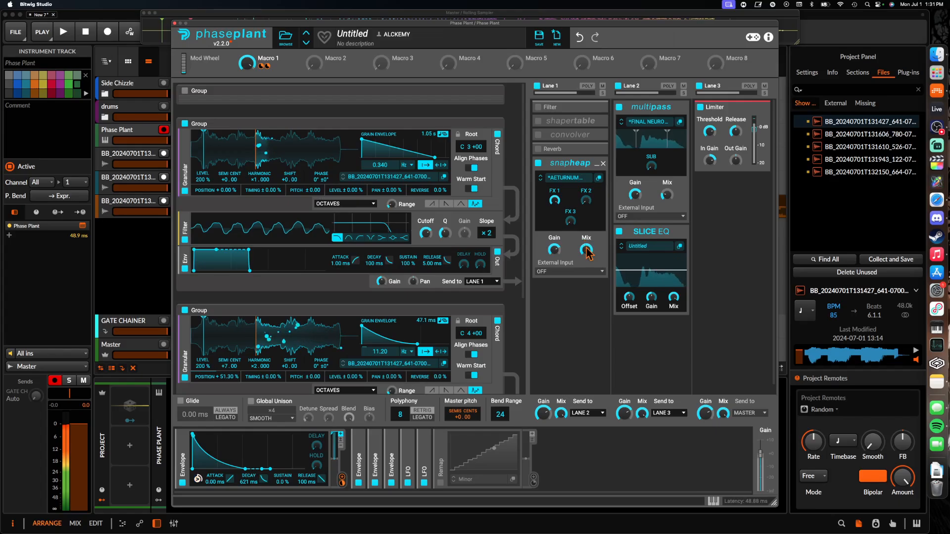
# Turn Snap Heap's FX 1 down to minimum, raise FX 2 to 75 %, and rebalance the overall mix.
pyautogui.moveTo(555, 201); pyautogui.dragTo(555, 208)
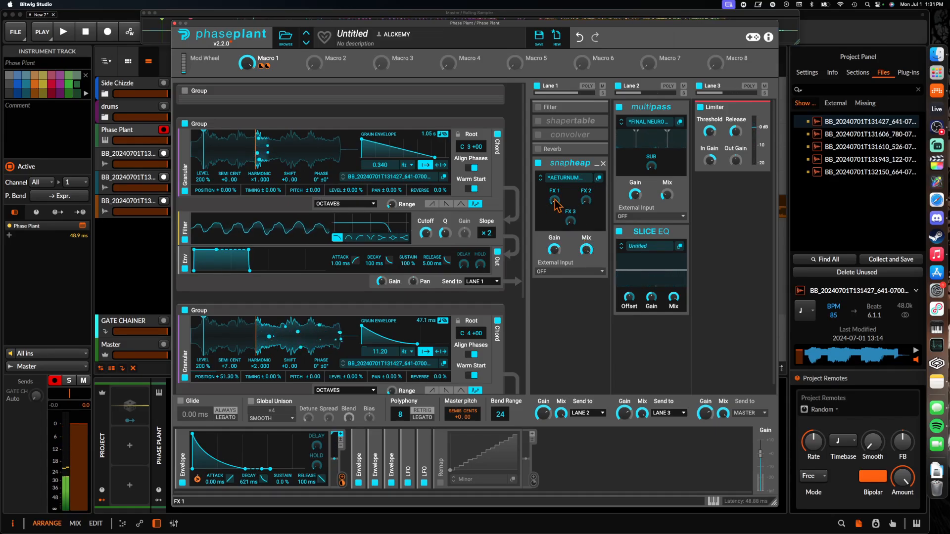
pyautogui.moveTo(587, 250); pyautogui.dragTo(586, 255)
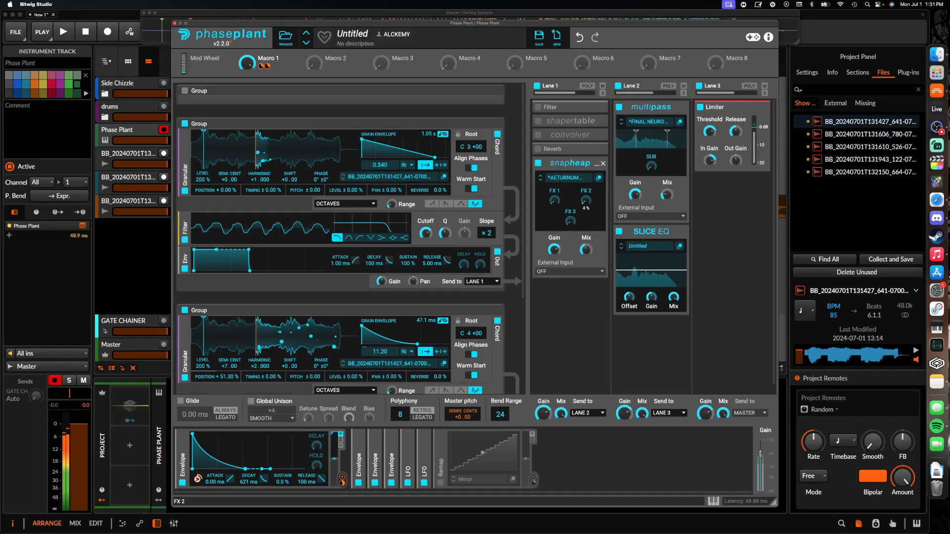
pyautogui.moveTo(586, 247); pyautogui.dragTo(586, 246)
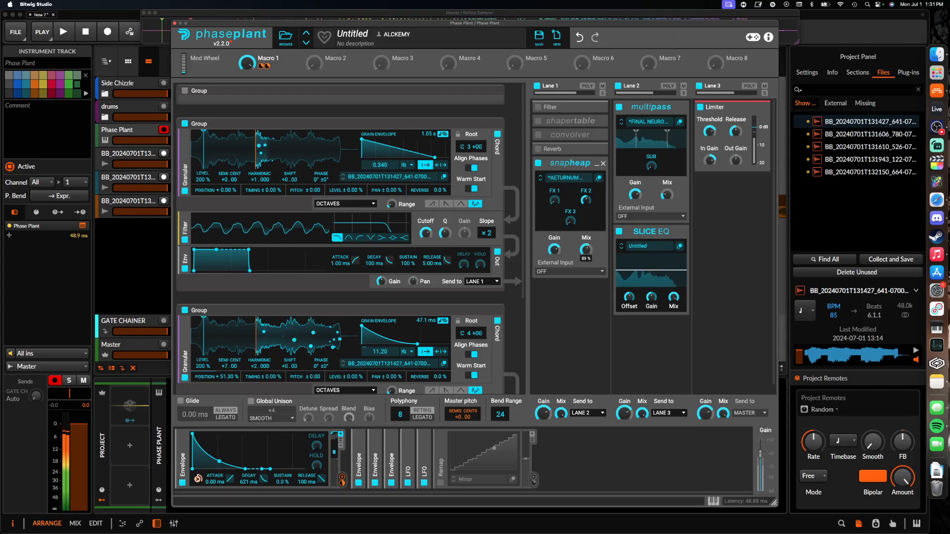
pyautogui.moveTo(587, 202); pyautogui.dragTo(587, 200)
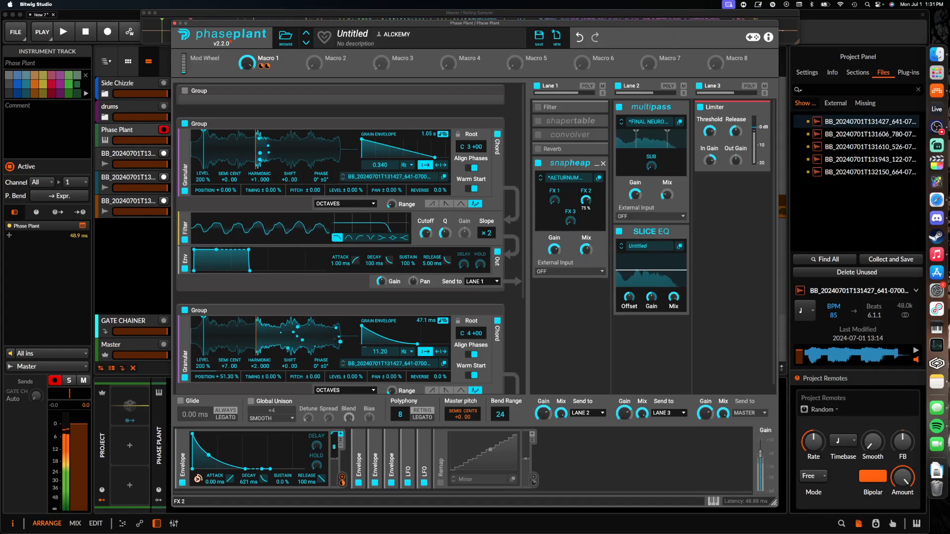
pyautogui.moveTo(586, 250); pyautogui.dragTo(586, 250)
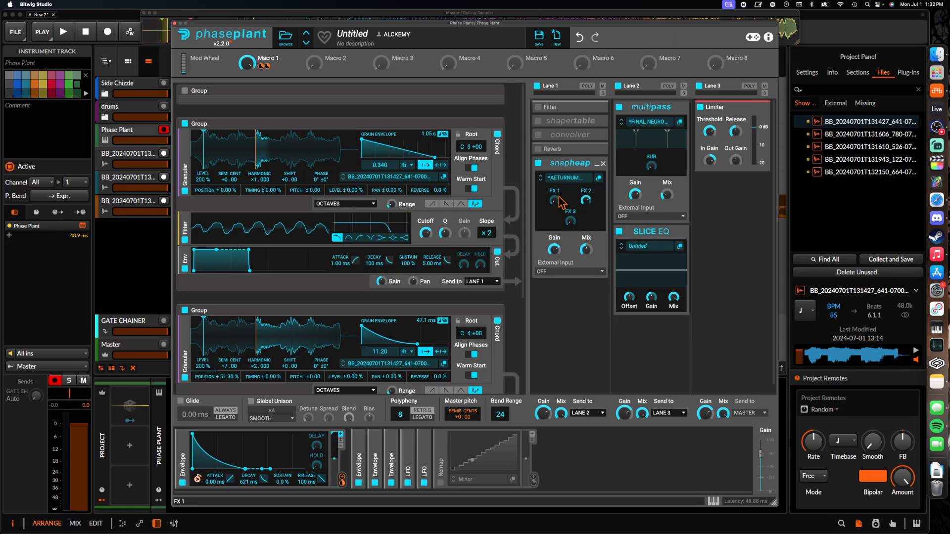
# Enable Shapertable, Convolver and Reverb in Lane 1, leaving the lane's Filter bypassed.
pyautogui.click(538, 134)
pyautogui.click(538, 121)
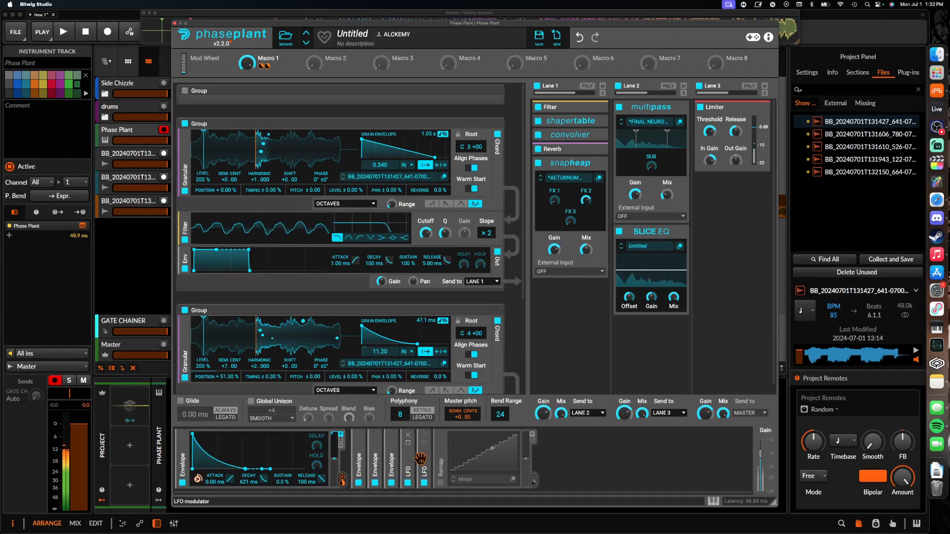
pyautogui.click(539, 108)
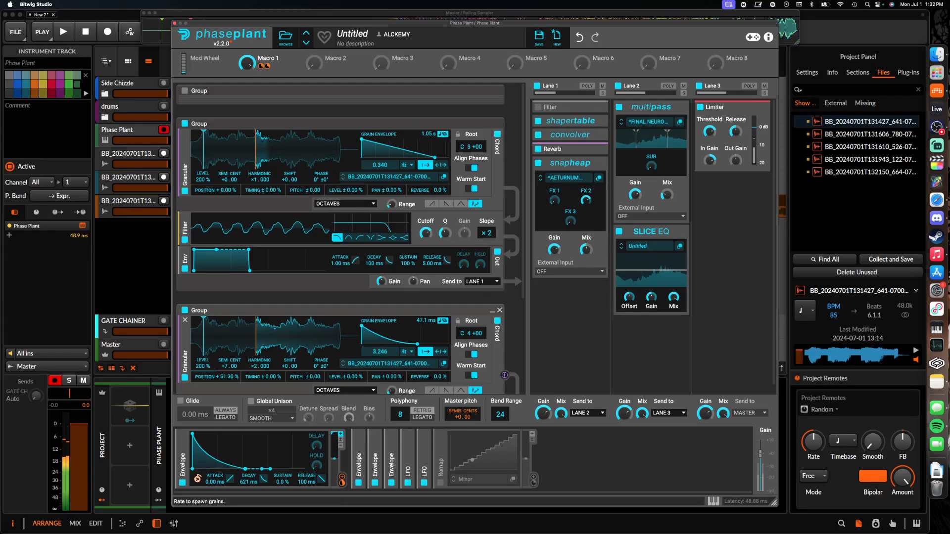
# Set the lower generator's grain rate to 2.122 Hz and move Snap Heap directly after Shapertable in Lane 1.
pyautogui.moveTo(378, 351); pyautogui.dragTo(378, 353)
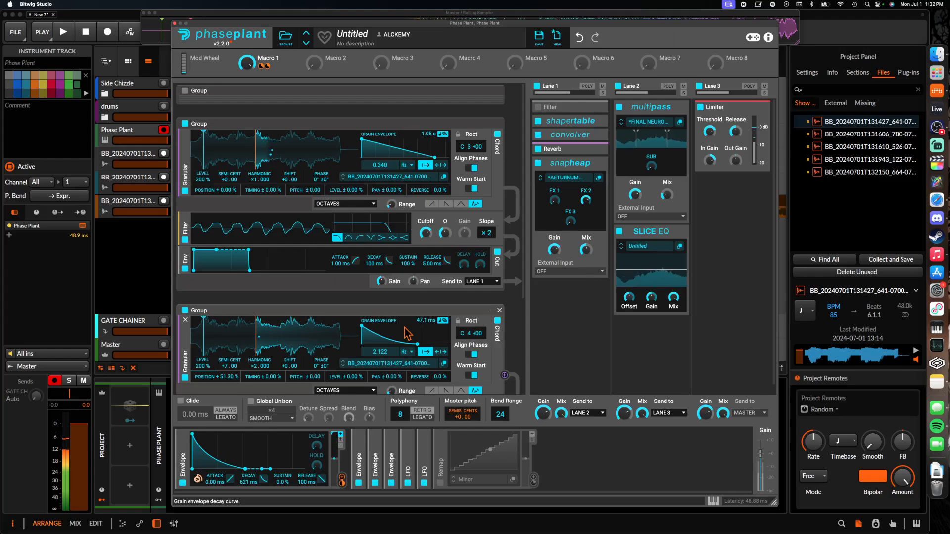
pyautogui.moveTo(577, 163); pyautogui.dragTo(579, 144)
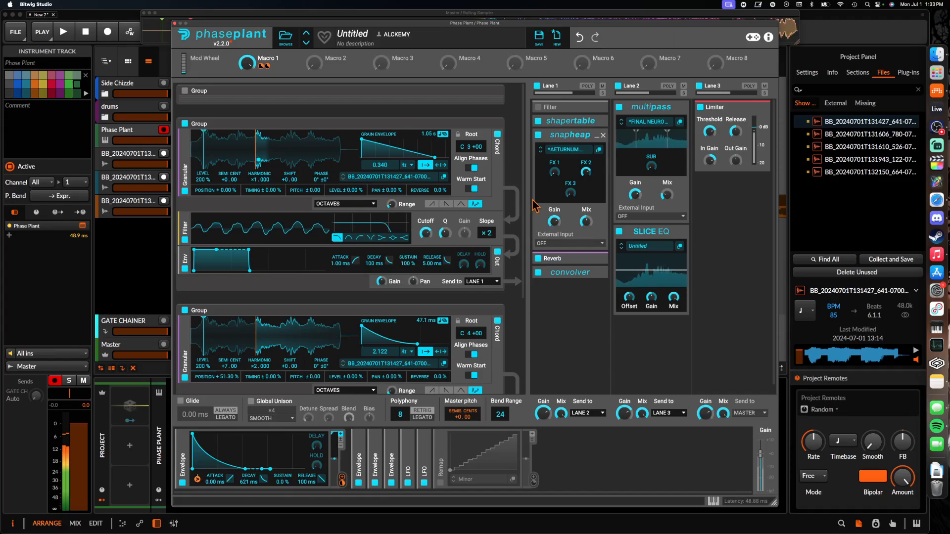
# Enable the Remap modulator, try a 4.74 kHz cutoff on the upper group's filter, and bypass that filter.
pyautogui.click(440, 483)
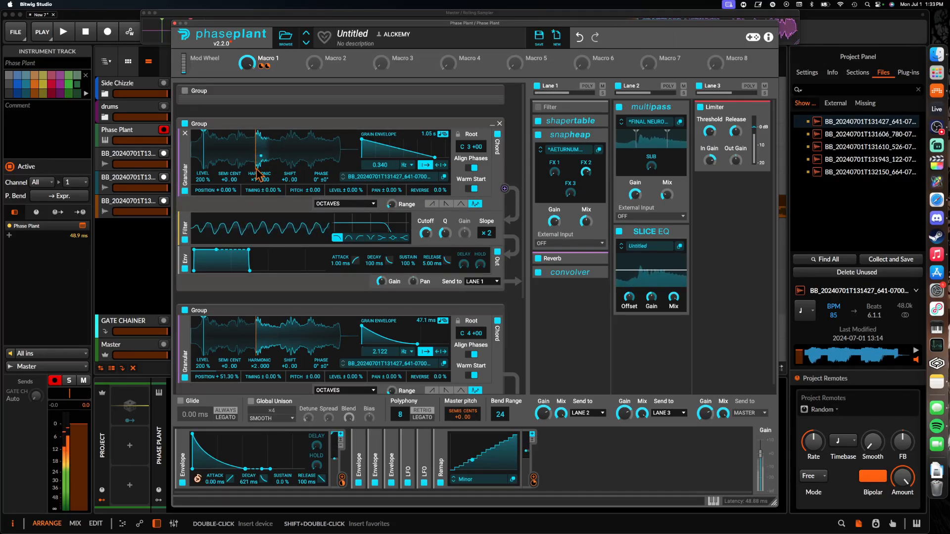
pyautogui.moveTo(426, 234); pyautogui.dragTo(426, 228)
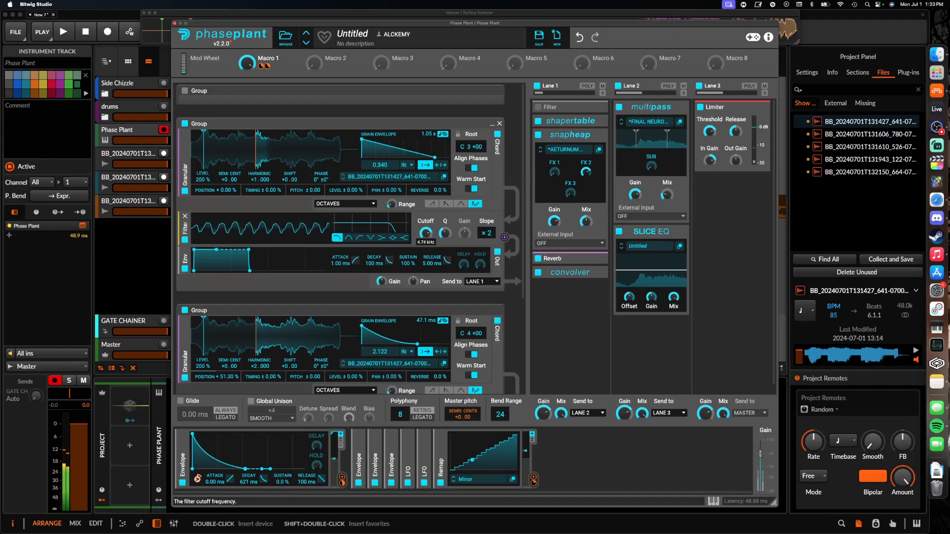
pyautogui.click(186, 241)
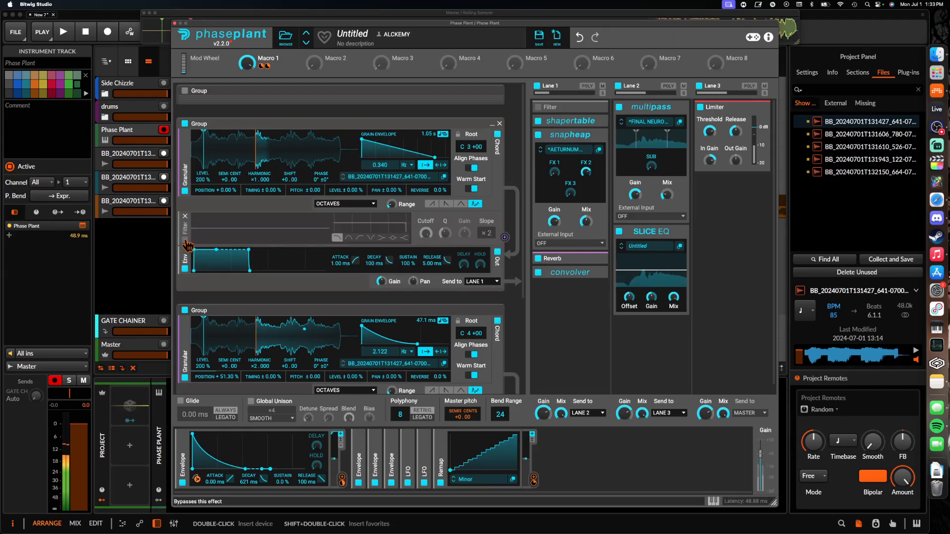
# Adjust the cutoff and Q of the lower group's band-pass filter and turn off the Remap modulator.
pyautogui.scroll(-4, 399, 341)
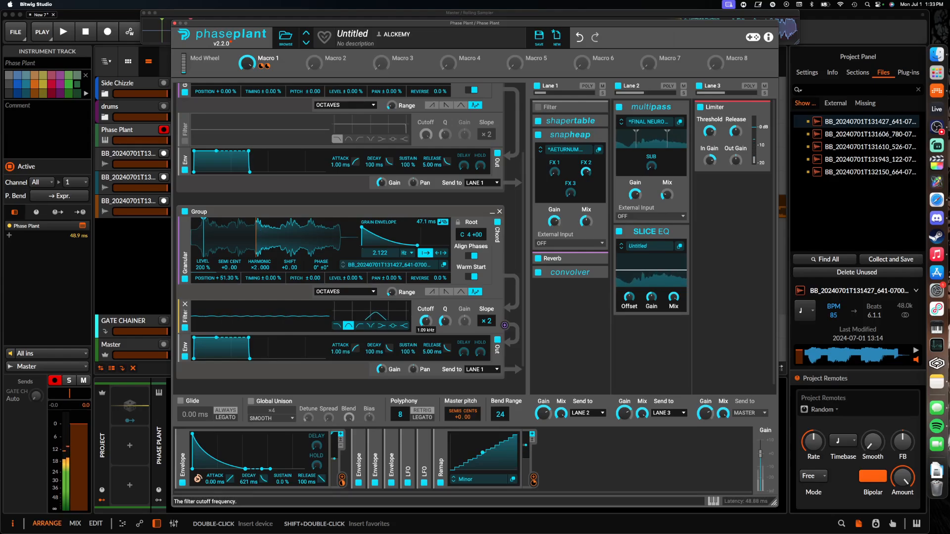
pyautogui.moveTo(445, 325); pyautogui.dragTo(426, 320)
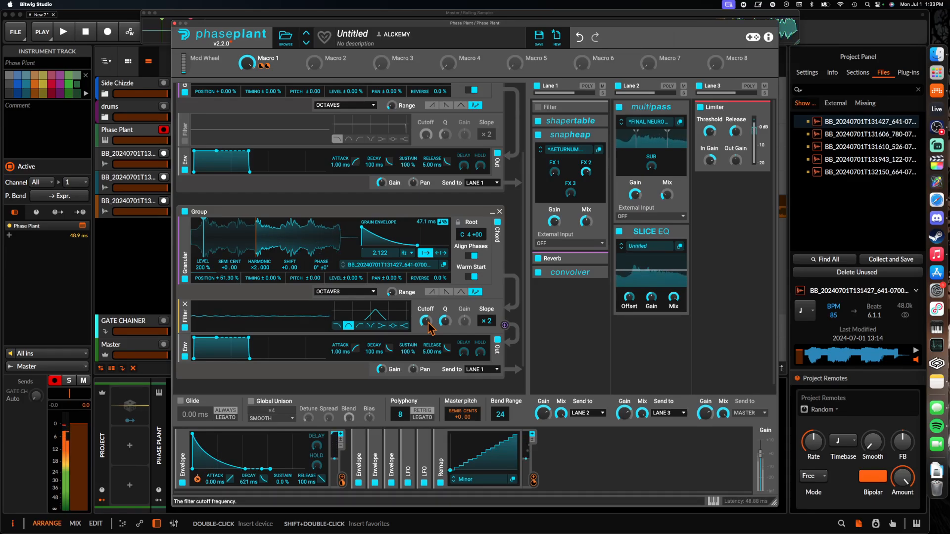
pyautogui.click(441, 483)
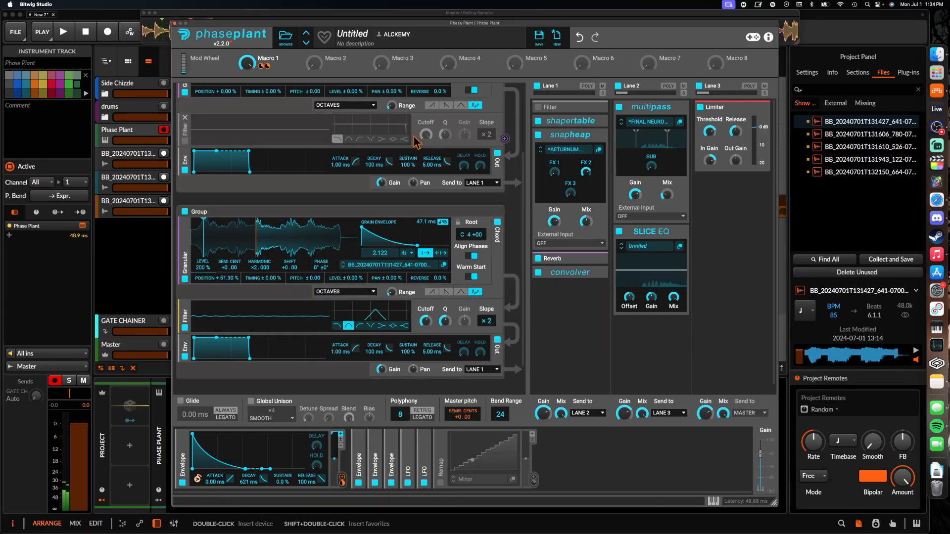
pyautogui.scroll(3, 415, 142)
pyautogui.scroll(2, 415, 142)
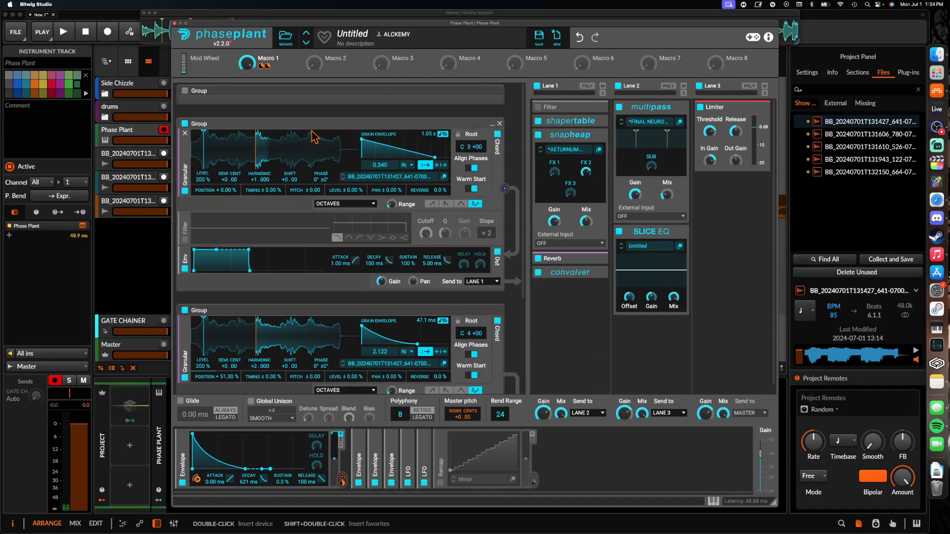
pyautogui.scroll(-10, 273, 210)
pyautogui.scroll(10, 274, 209)
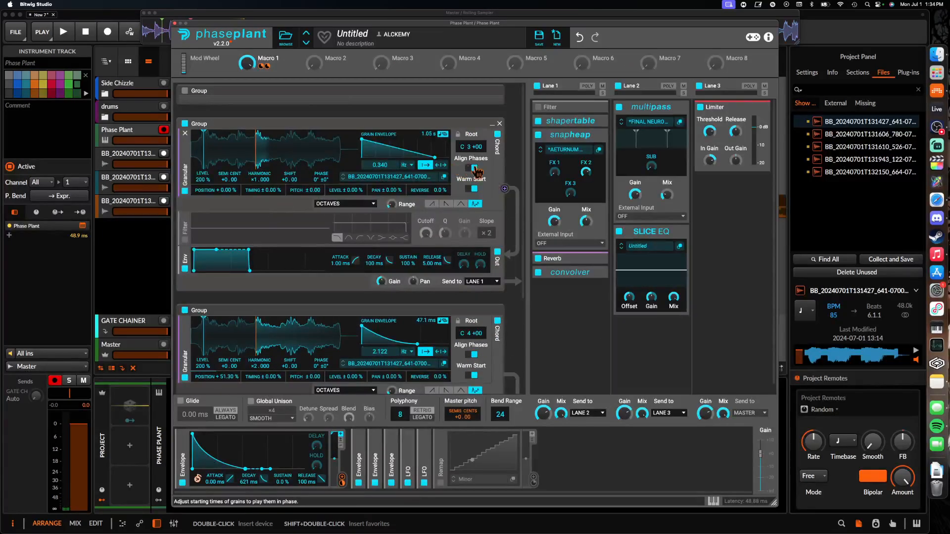
# Collapse the upper granular group, turn off Lane 1 and close the Phase Plant window.
pyautogui.click(493, 124)
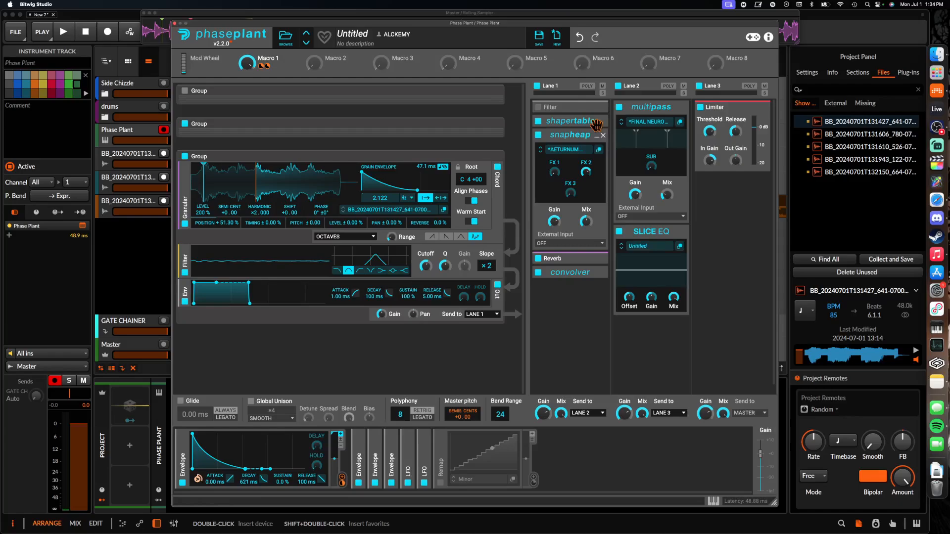
pyautogui.click(537, 86)
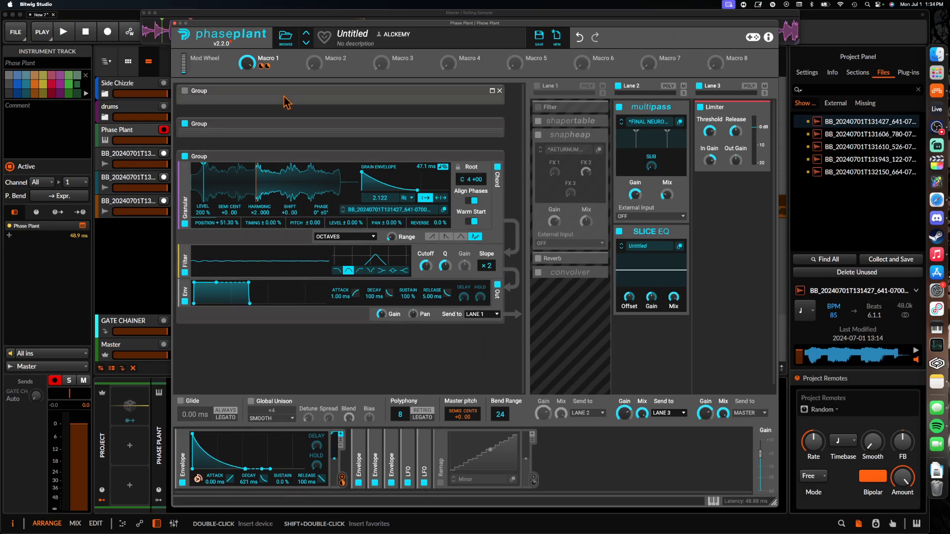
pyautogui.click(175, 23)
# Play back the short BB_20240701T131606 resampled clip at bar 141 and stop once it has been auditioned.
pyautogui.scroll(-10, 464, 182)
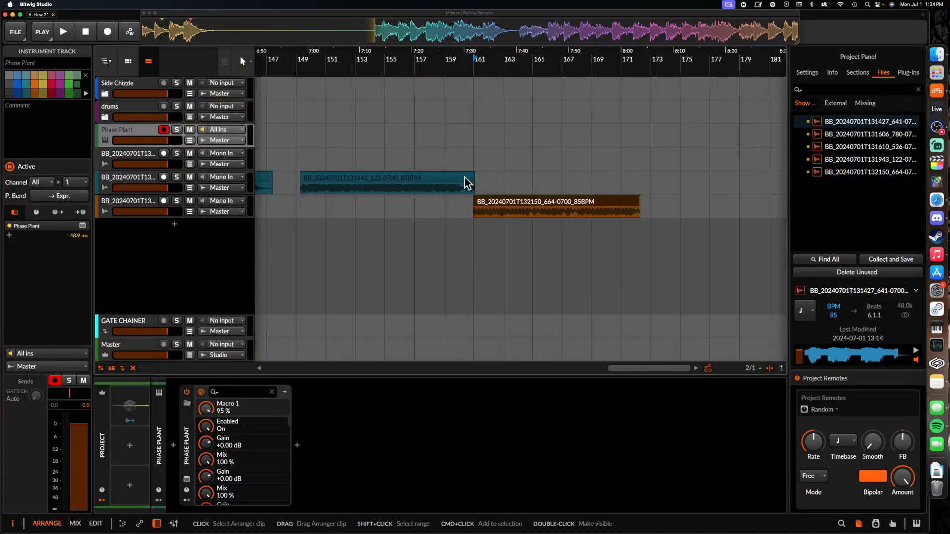
pyautogui.scroll(5, 457, 183)
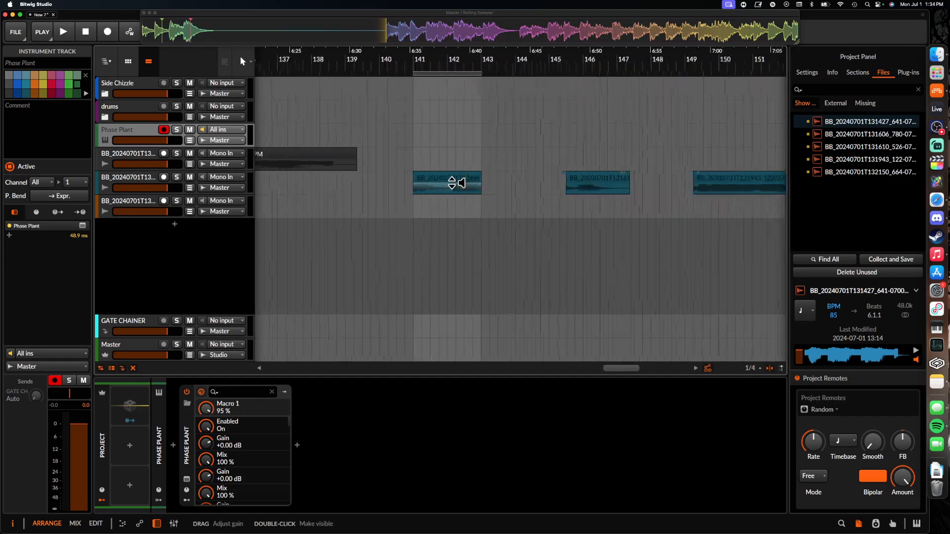
pyautogui.click(444, 181)
pyautogui.scroll(2, 444, 181)
pyautogui.scroll(2, 444, 181)
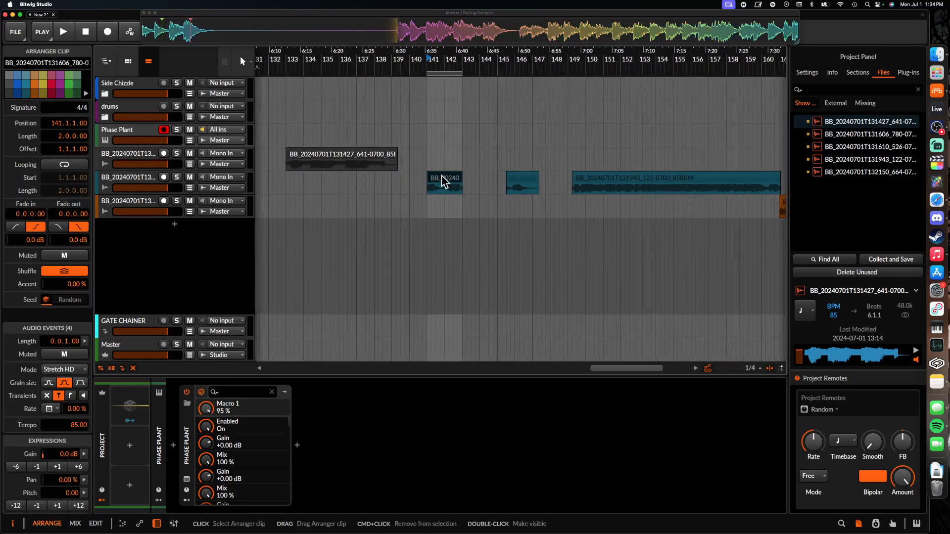
pyautogui.press('space')
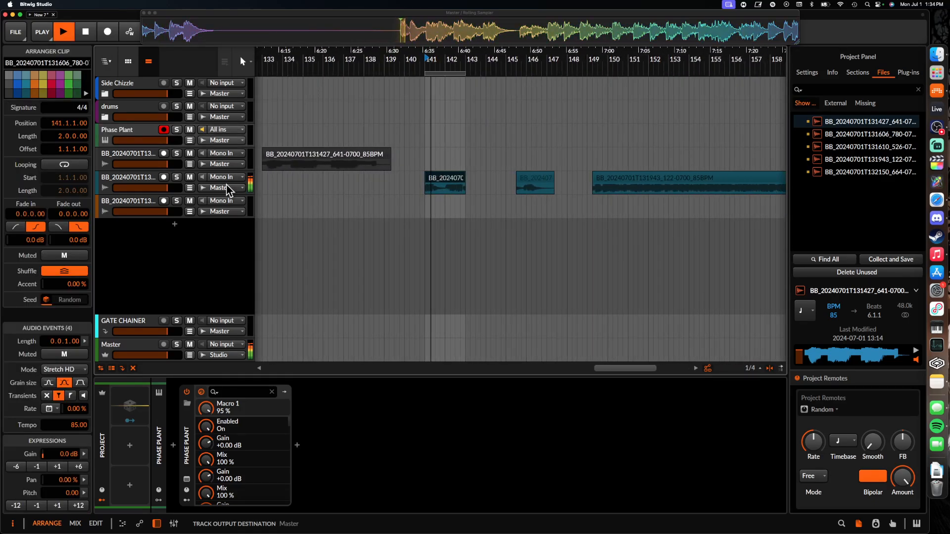
pyautogui.click(149, 183)
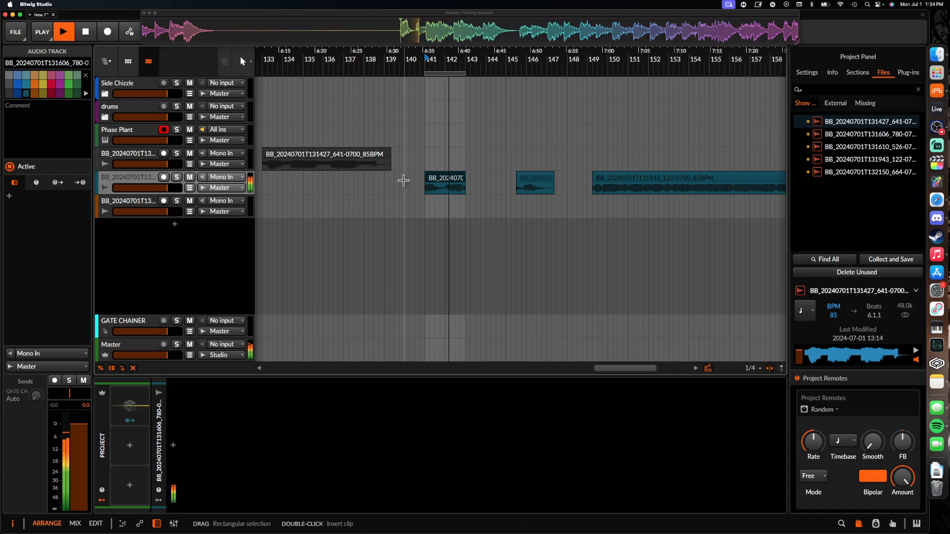
pyautogui.scroll(3, 403, 178)
pyautogui.scroll(3, 525, 188)
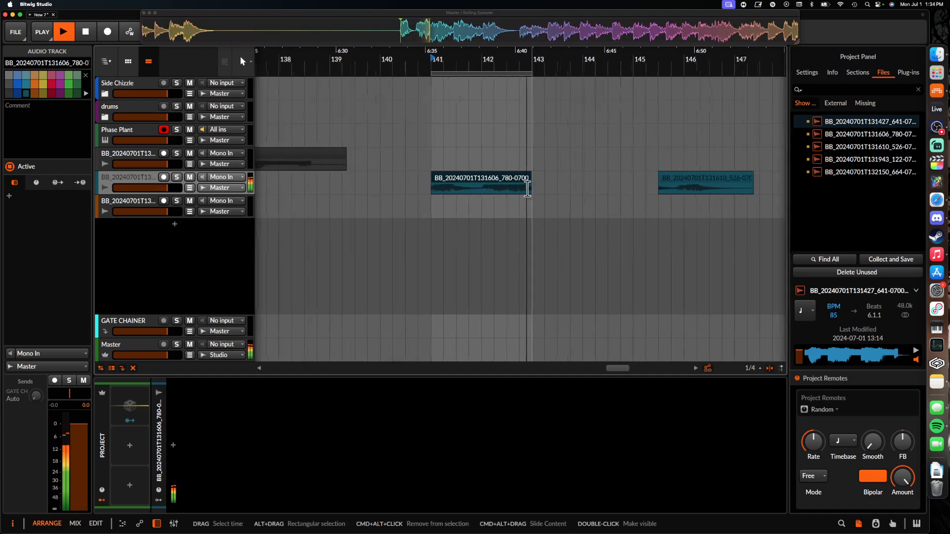
pyautogui.press('space')
# Split the bar 141 clip at 142.1.1.00 and move its second half earlier to 141.4.1.00.
pyautogui.click(466, 193)
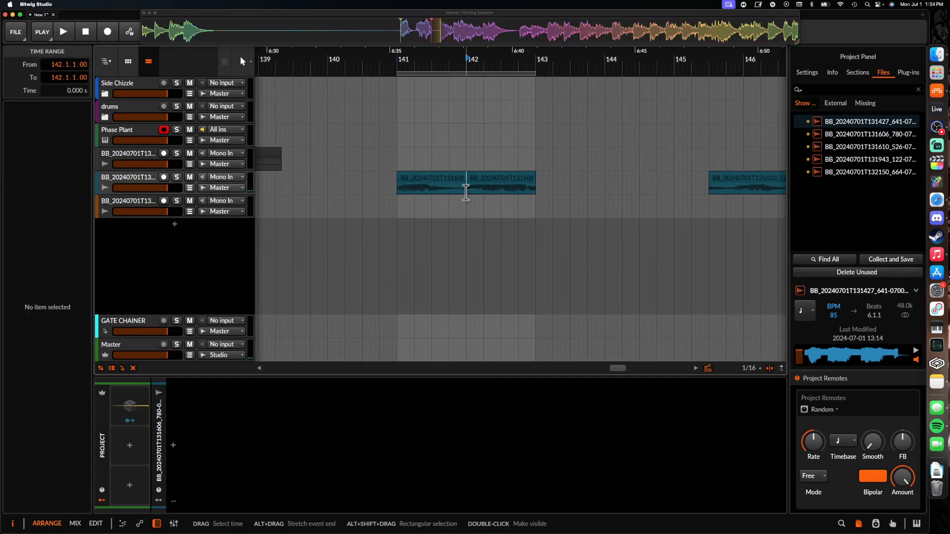
pyautogui.scroll(2, 466, 190)
pyautogui.press('super+e')
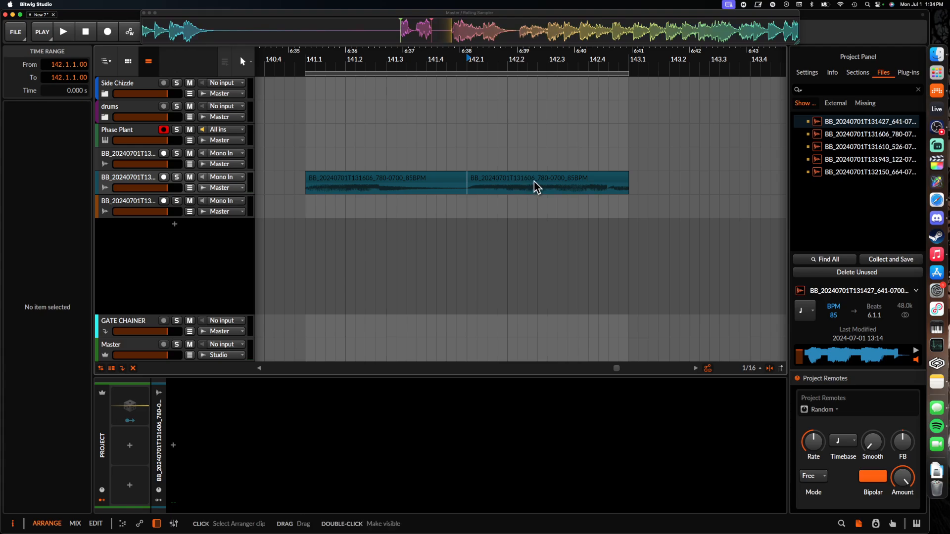
pyautogui.moveTo(534, 187); pyautogui.dragTo(489, 185)
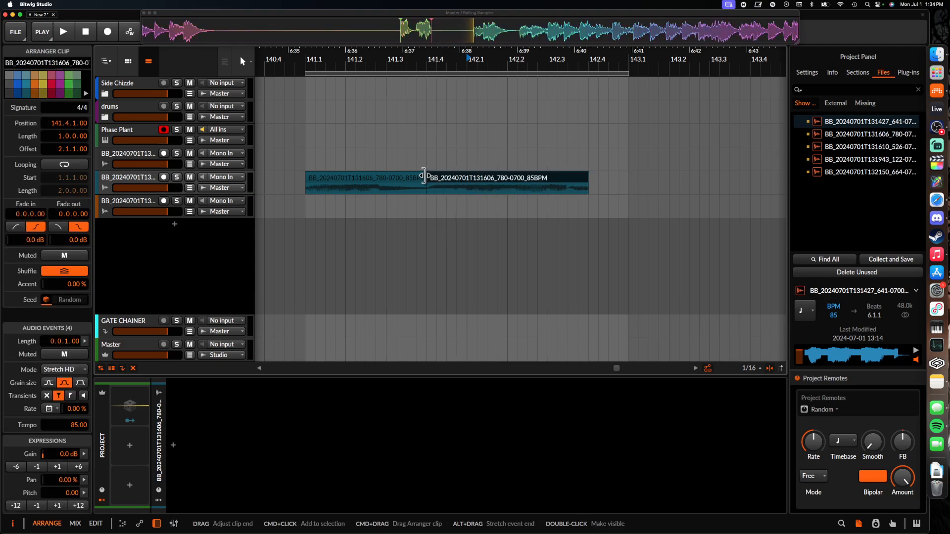
# Give the first clip piece a 0.0.2.60 fade-out and extend the second piece to bar 143 with a 0.0.2.76 fade-out.
pyautogui.click(419, 177)
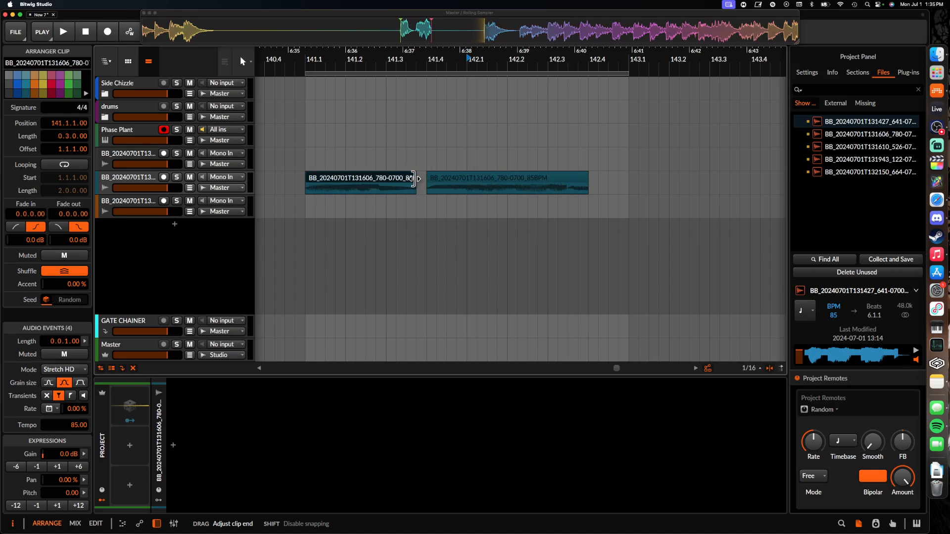
pyautogui.moveTo(425, 191); pyautogui.dragTo(400, 191)
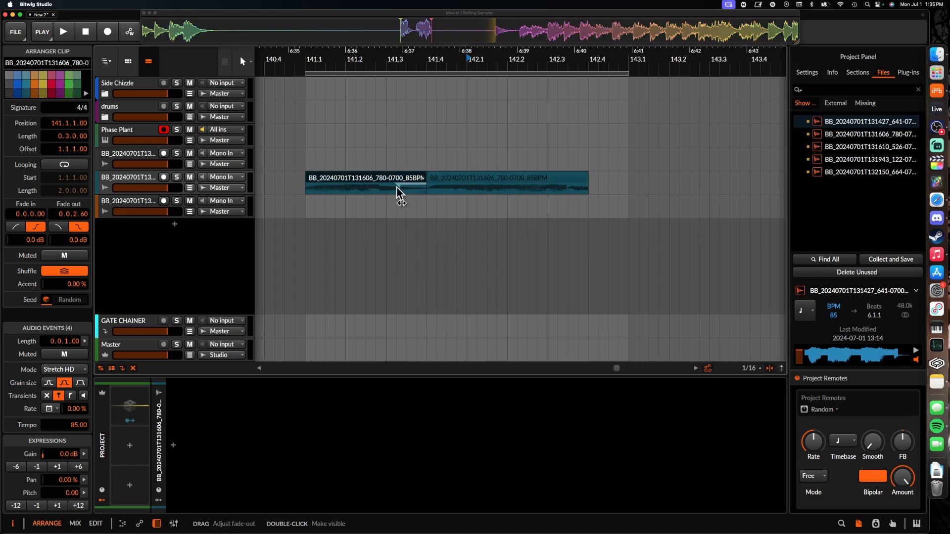
pyautogui.moveTo(587, 181); pyautogui.dragTo(627, 182)
pyautogui.scroll(-3, 613, 191)
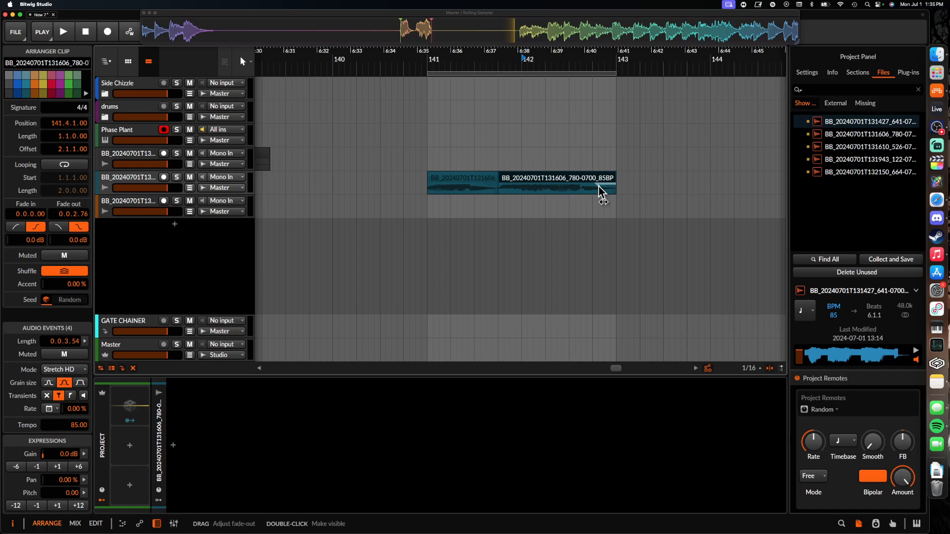
# Select both clip pieces and listen to them looping together between bars 141 and 143.
pyautogui.click(486, 185)
pyautogui.press('space')
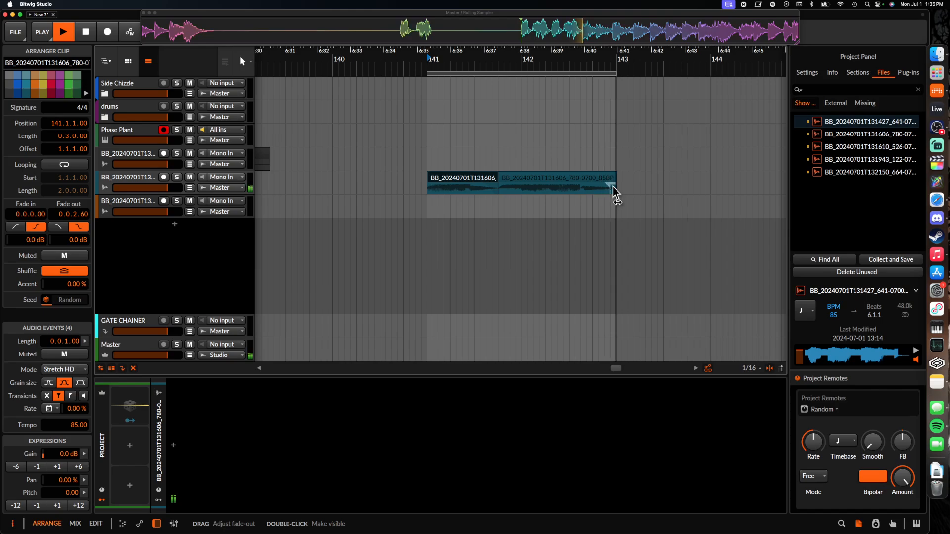
pyautogui.keyDown('shift'); pyautogui.click(504, 180); pyautogui.keyUp('shift')
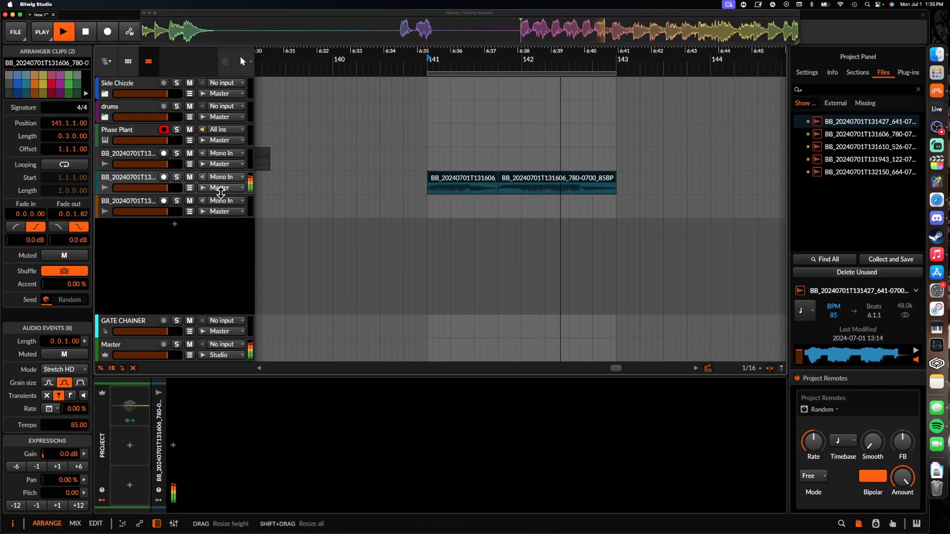
pyautogui.scroll(-3, 466, 188)
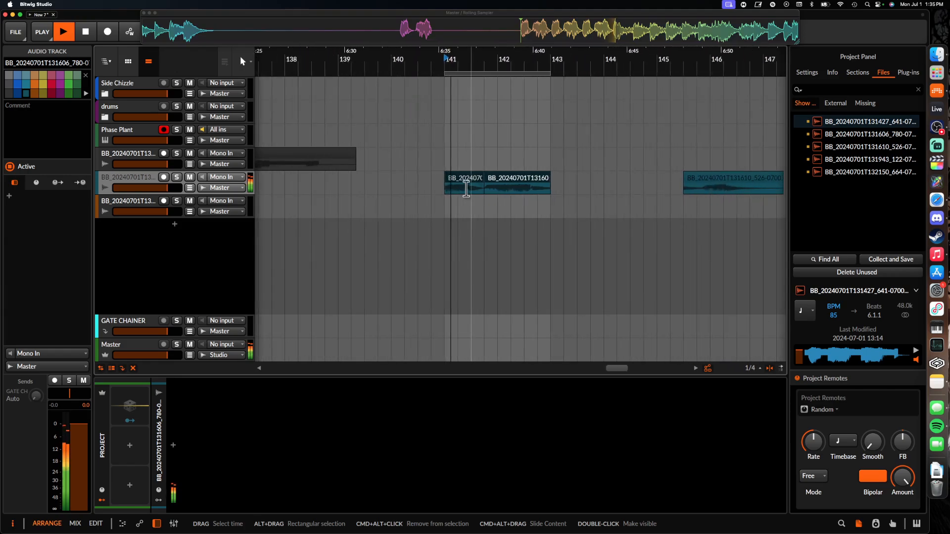
pyautogui.scroll(3, 525, 186)
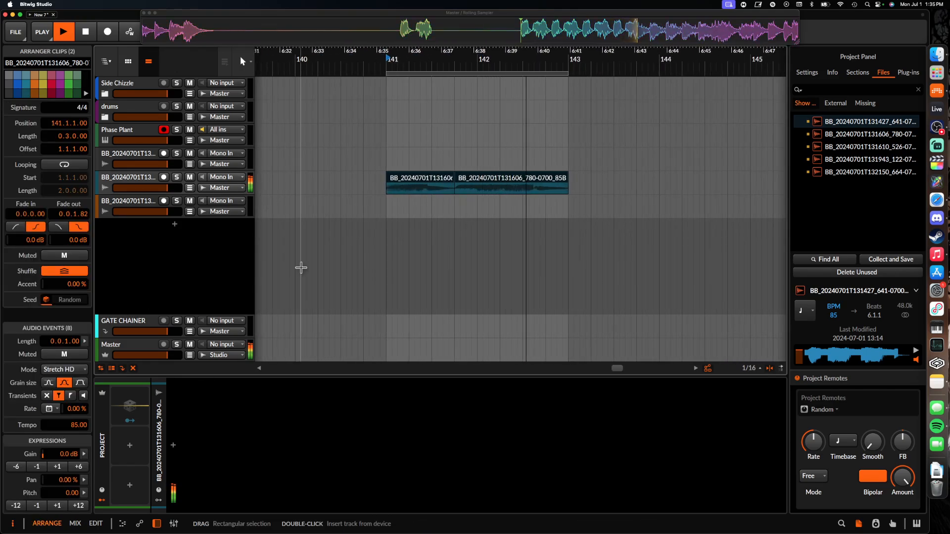
pyautogui.press('space')
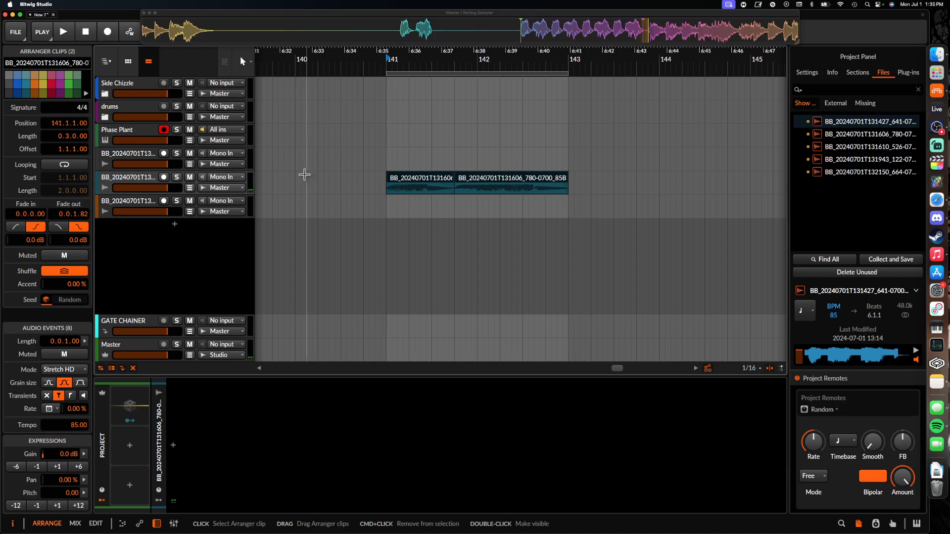
# Insert the BigSky reverb on the audio track that holds the two clip pieces.
pyautogui.click(144, 182)
pyautogui.click(174, 446)
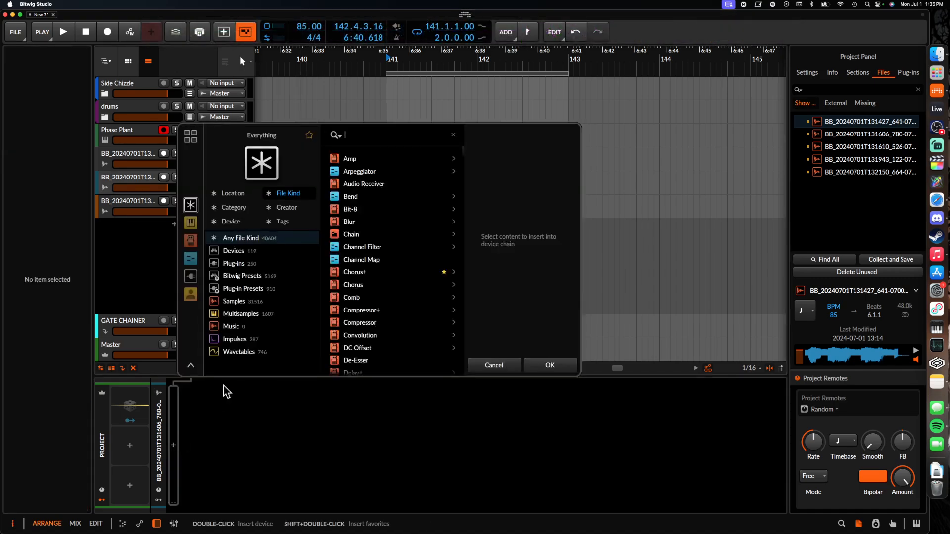
pyautogui.write('BIG')
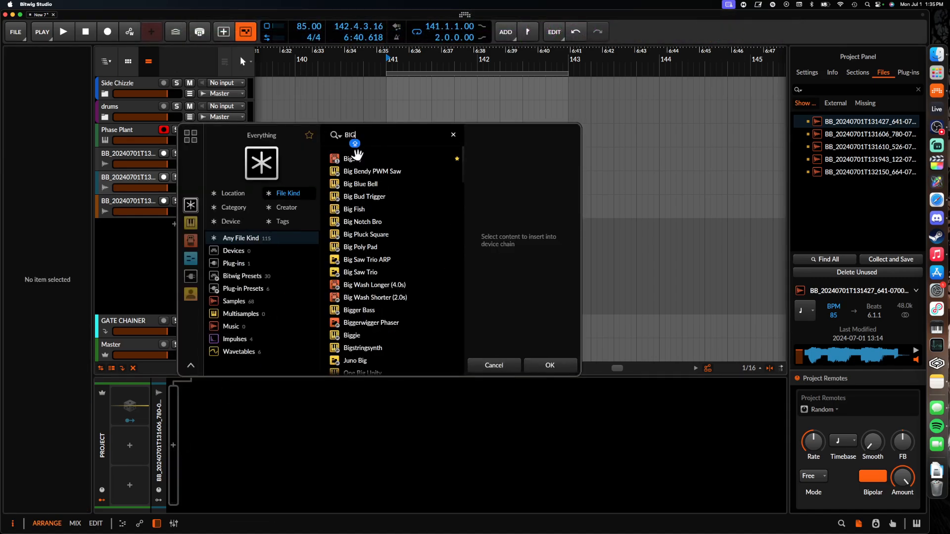
pyautogui.click(352, 158)
pyautogui.click(550, 365)
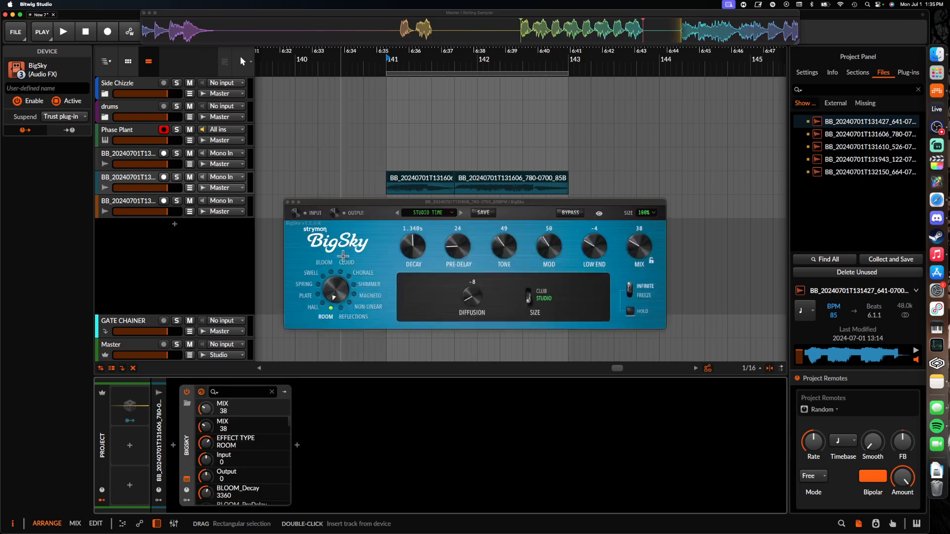
# Try BigSky's Chorale, Room and Hall reverb types during looped playback with the mix at 86.
pyautogui.click(349, 276)
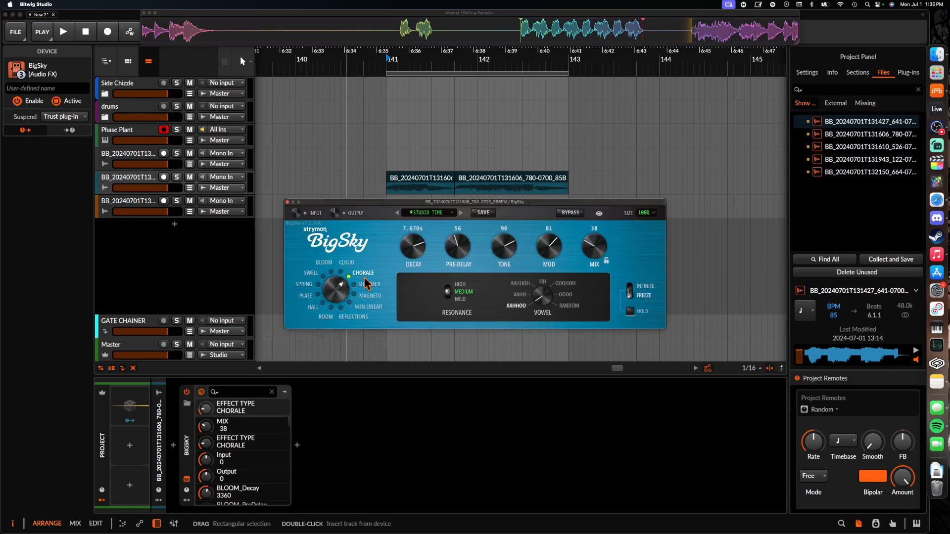
pyautogui.press('space')
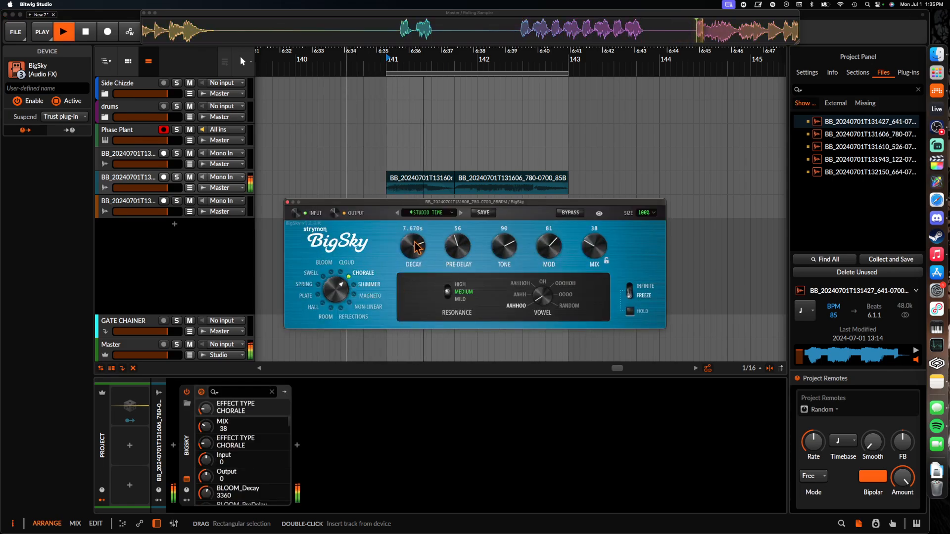
pyautogui.moveTo(589, 252); pyautogui.dragTo(582, 213)
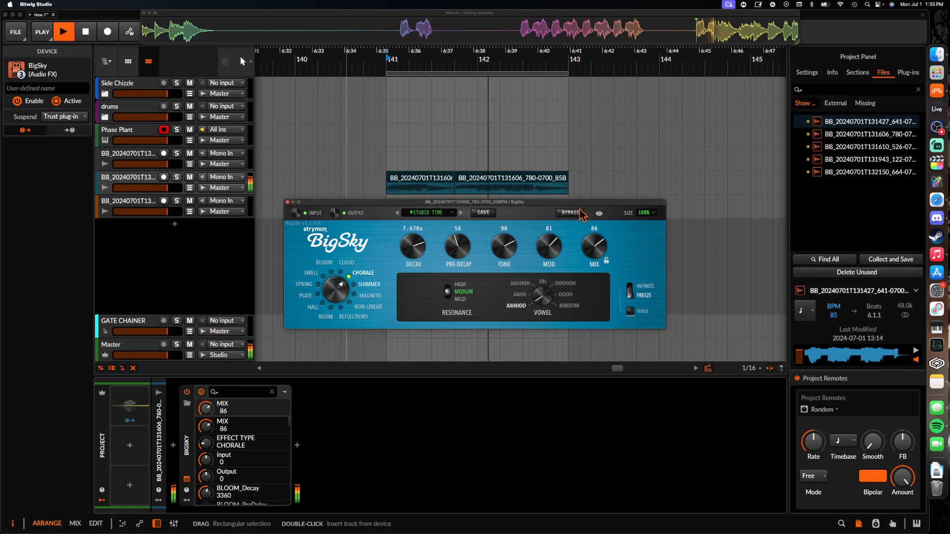
pyautogui.click(326, 311)
pyautogui.moveTo(420, 251); pyautogui.dragTo(419, 221)
pyautogui.click(323, 304)
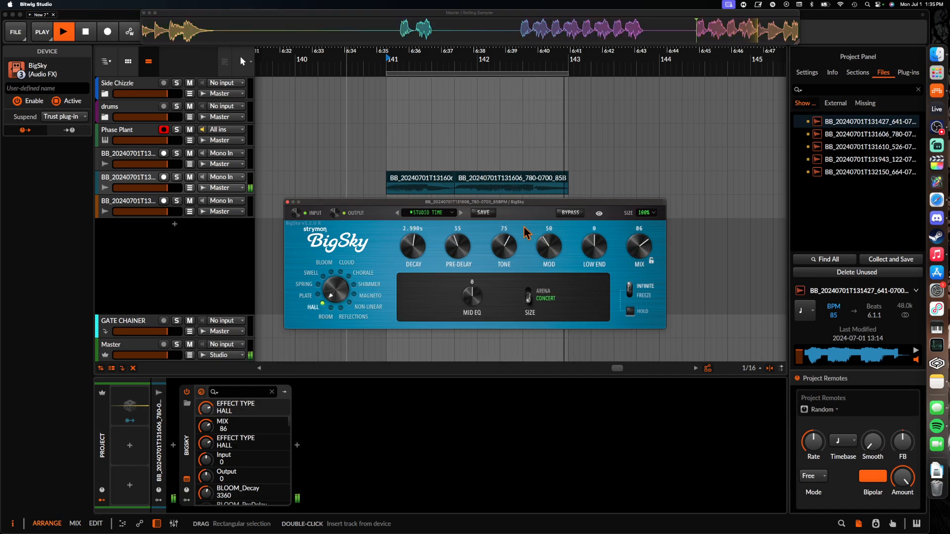
# Switch BigSky to Bloom with a 6.009 s decay and a mix of 96, and close its window.
pyautogui.click(325, 263)
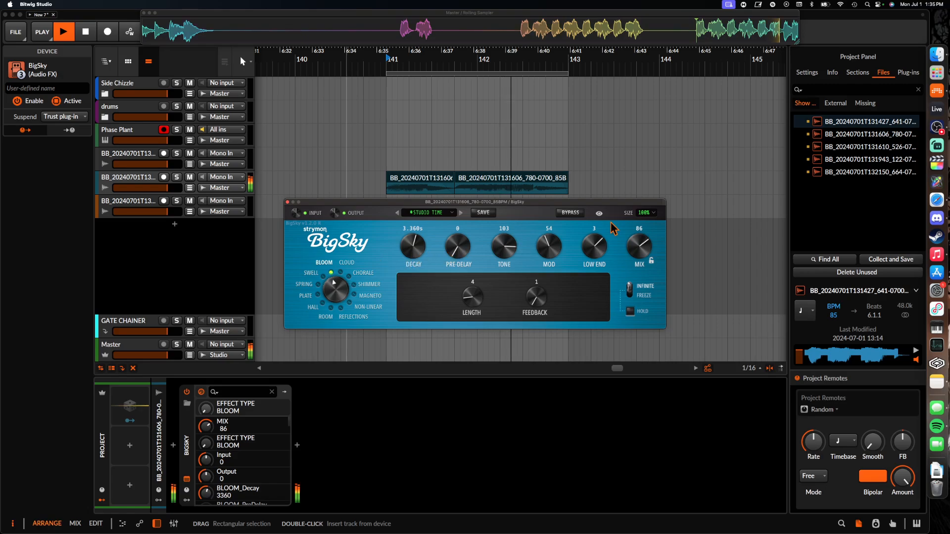
pyautogui.moveTo(415, 246); pyautogui.dragTo(421, 235)
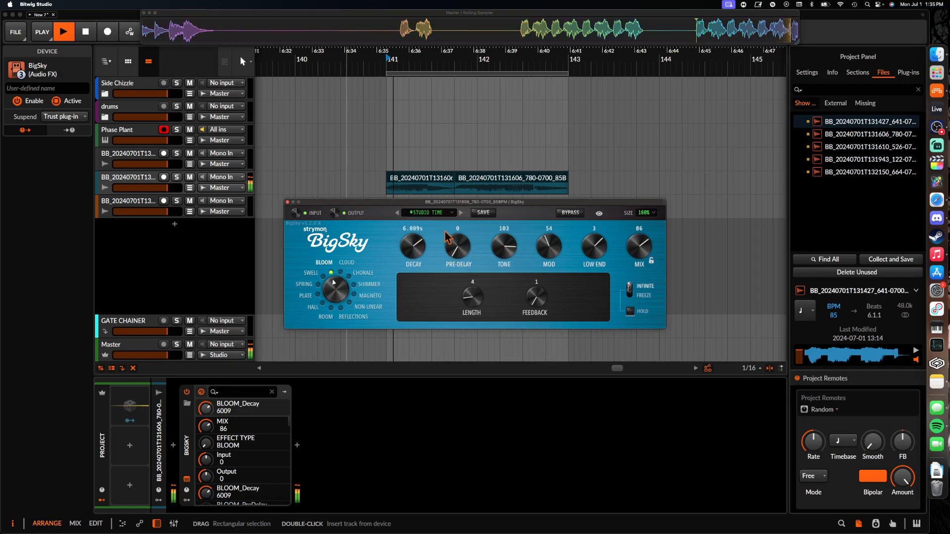
pyautogui.moveTo(639, 250); pyautogui.dragTo(638, 247)
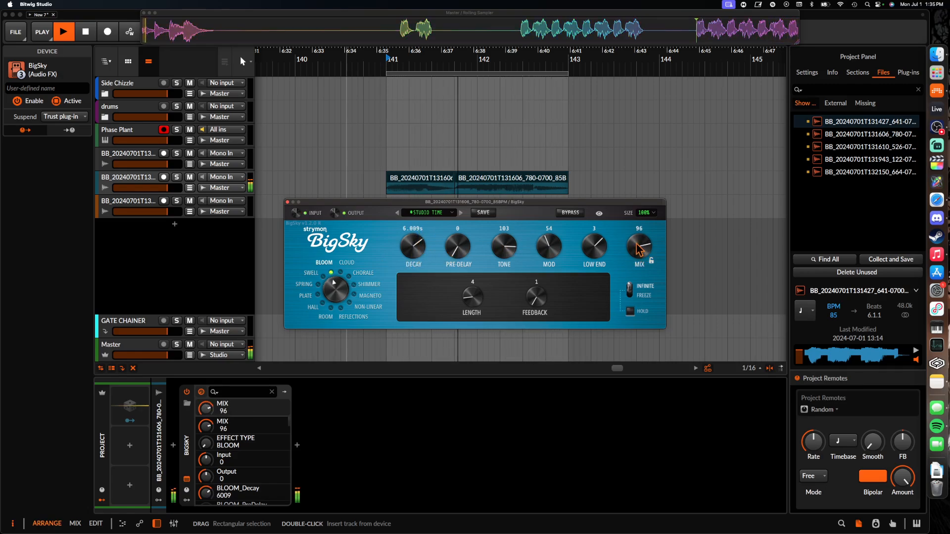
pyautogui.click(287, 202)
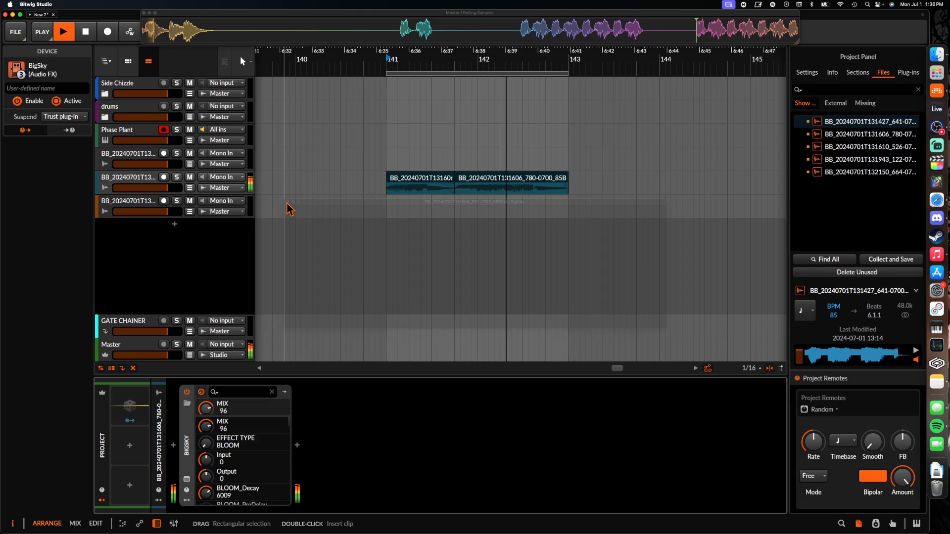
# Stop playback of the reverberated clips and select the Phase Plant track.
pyautogui.click(420, 180)
pyautogui.press('space')
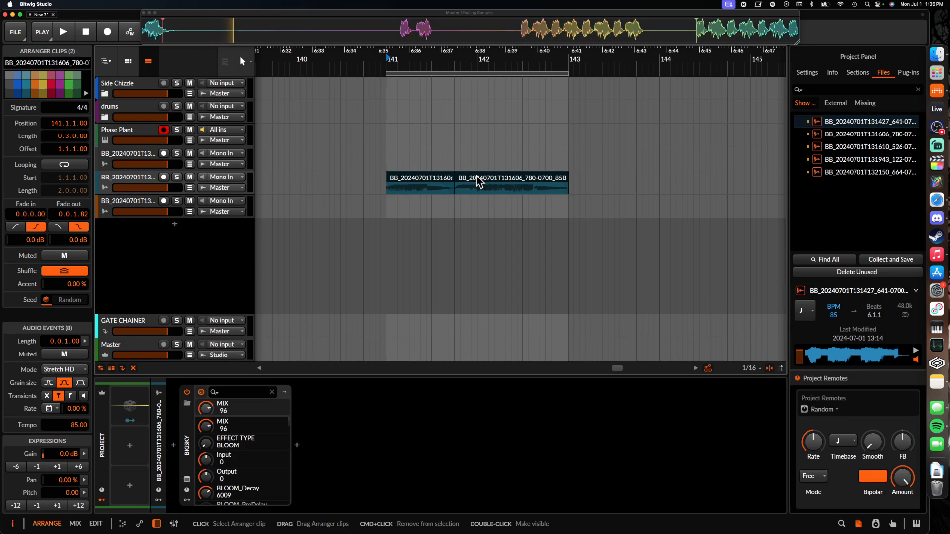
pyautogui.click(115, 179)
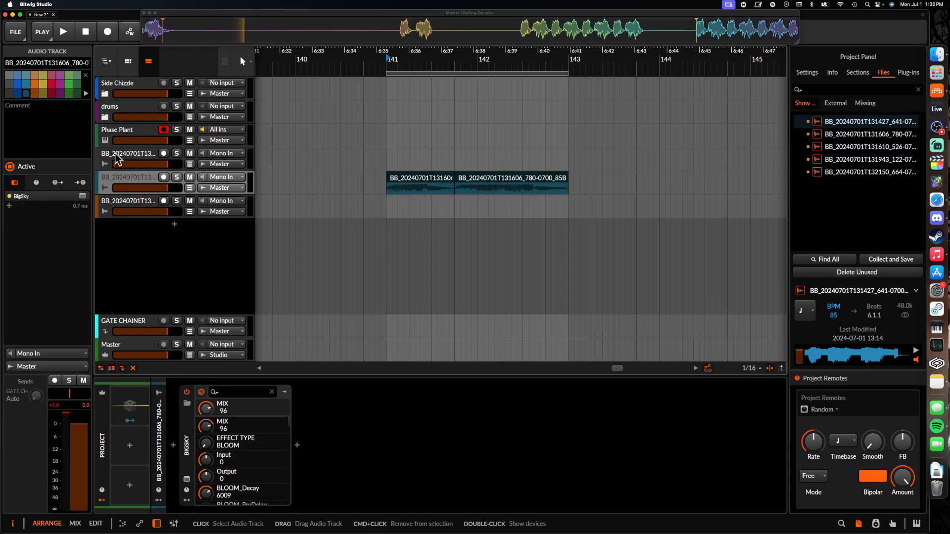
pyautogui.click(122, 135)
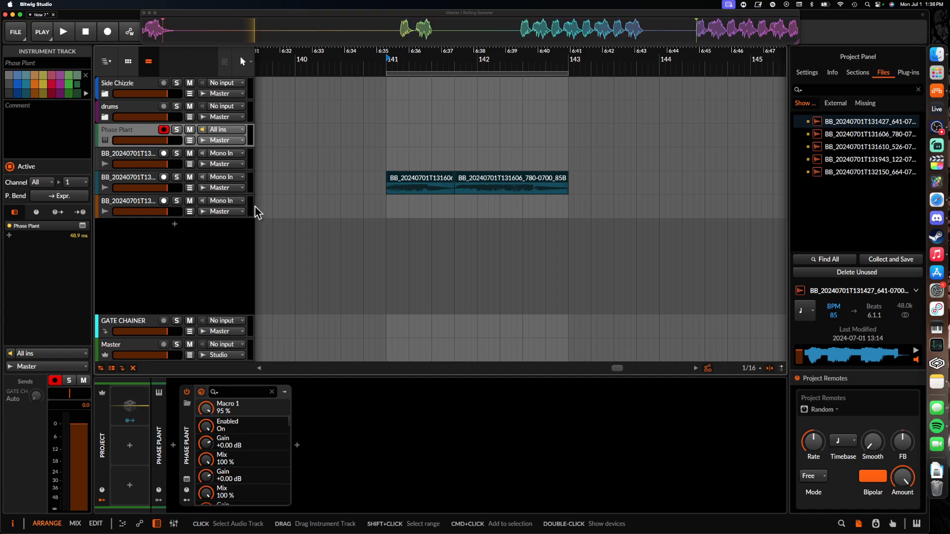